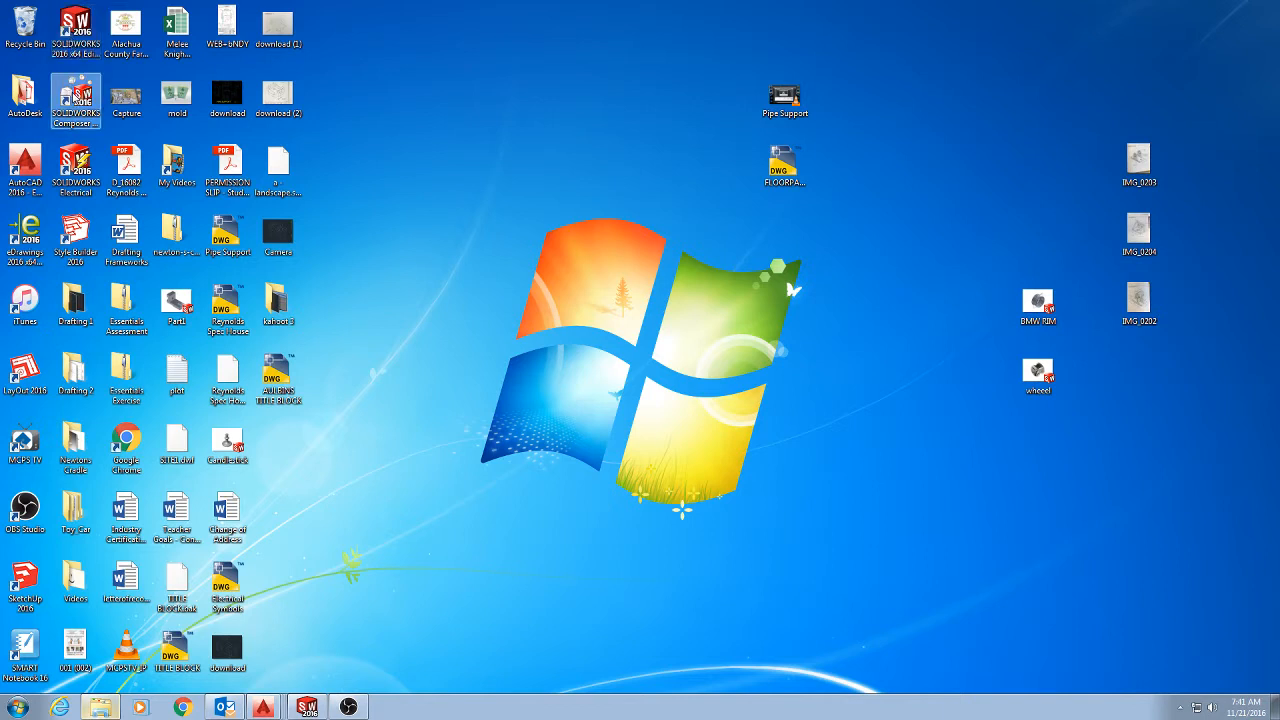
- Launch SOLIDWORKS 2016, dismiss the journal file warnings and maximize the program window
left_click(76, 40)
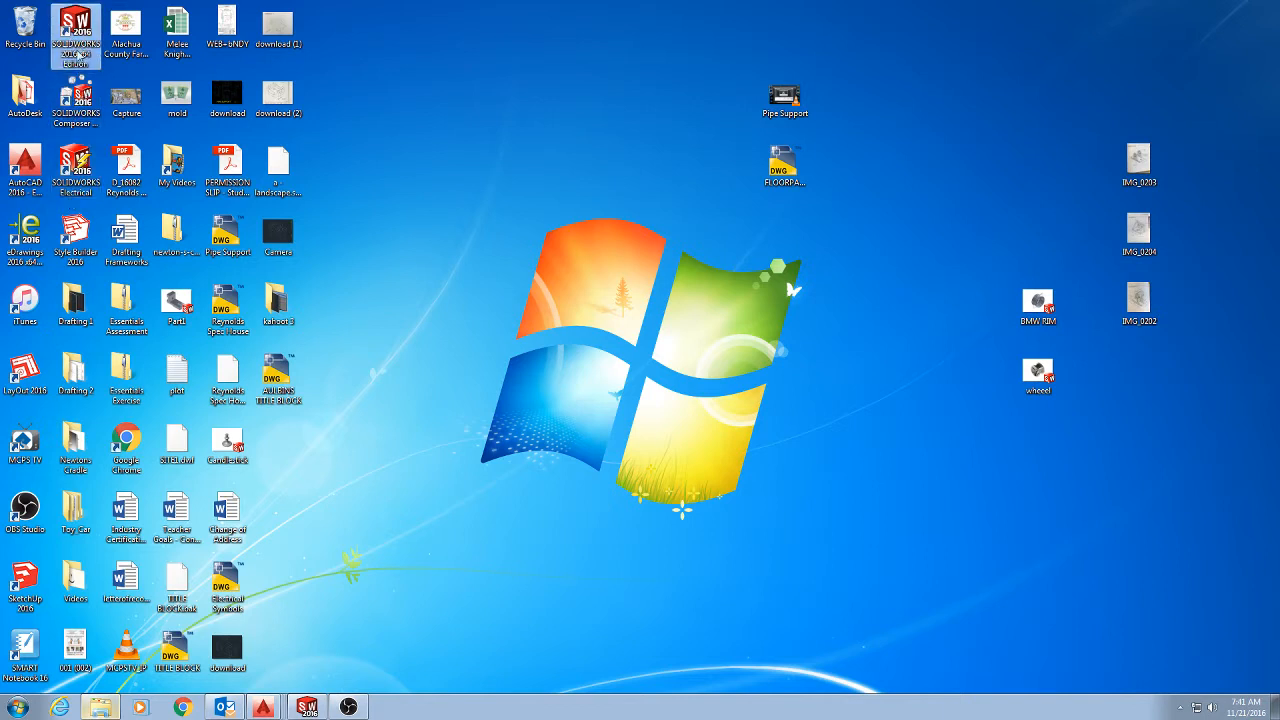
left_click(555, 283)
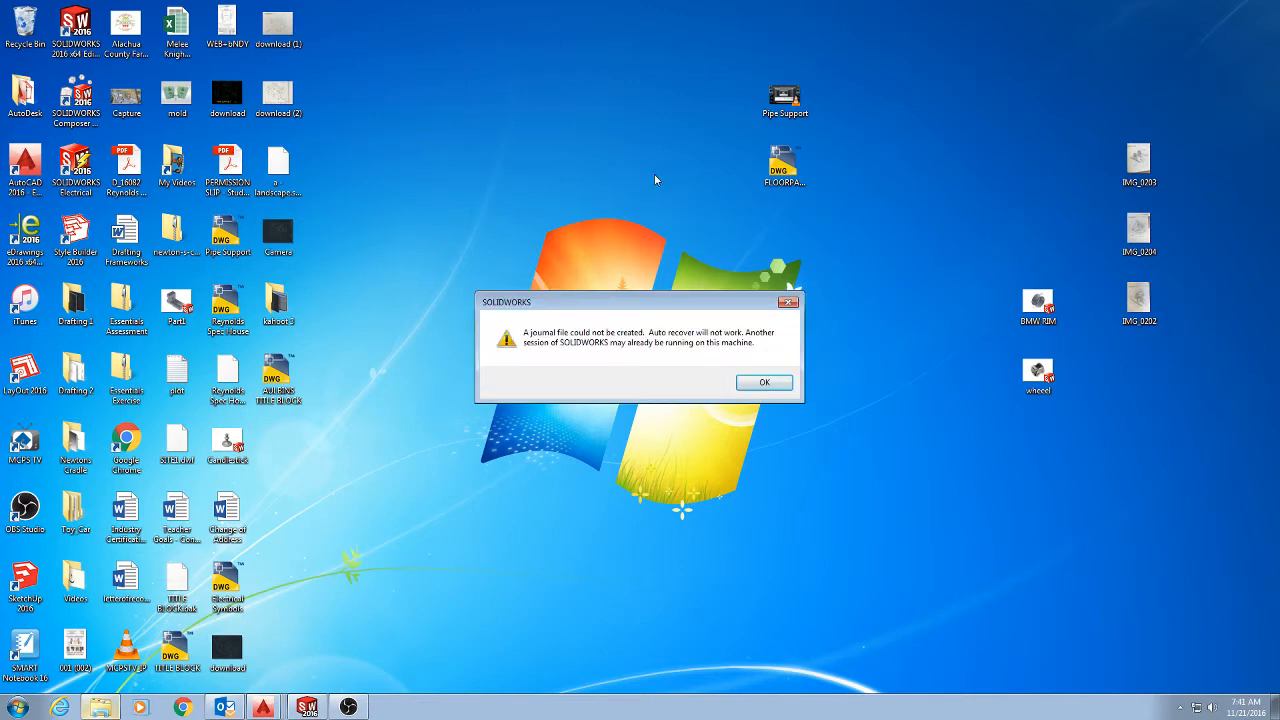
left_click(760, 382)
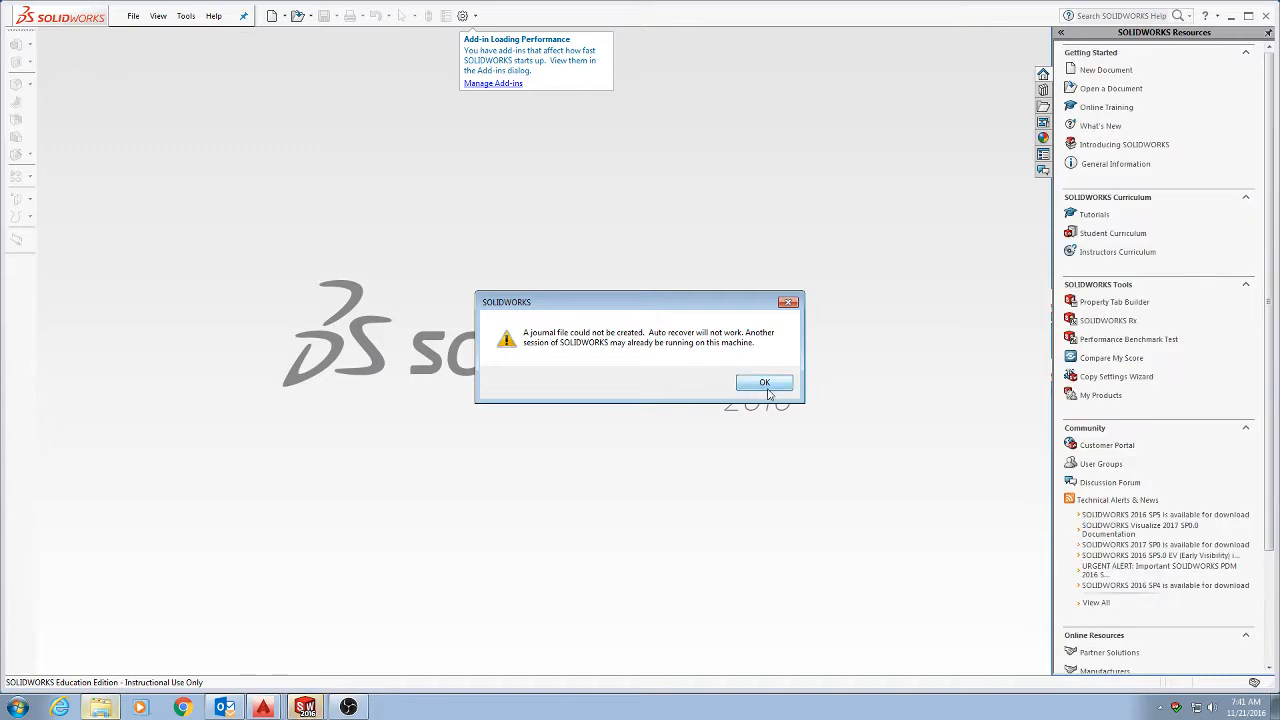
left_click(766, 383)
left_click(1248, 16)
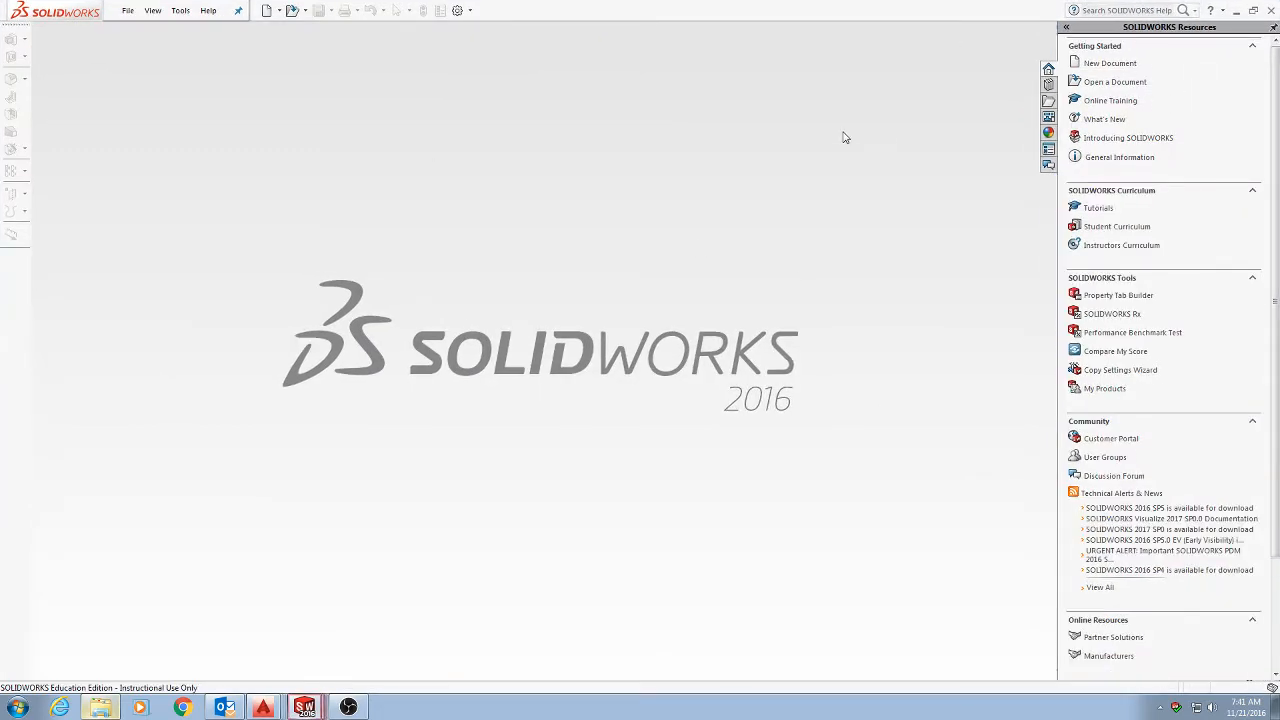
- Switch to Chrome, load vhsdrafting.squarespace.com/config and expand the site preview to the full page
left_click(177, 712)
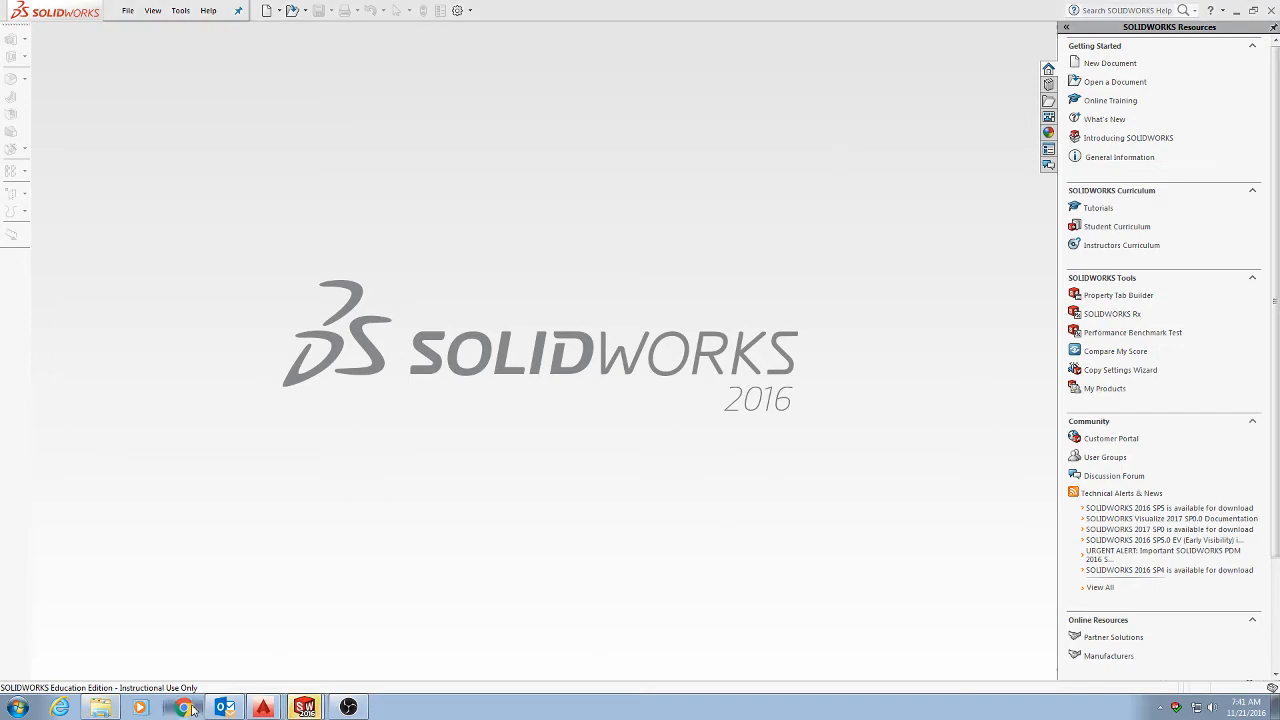
left_click(157, 35)
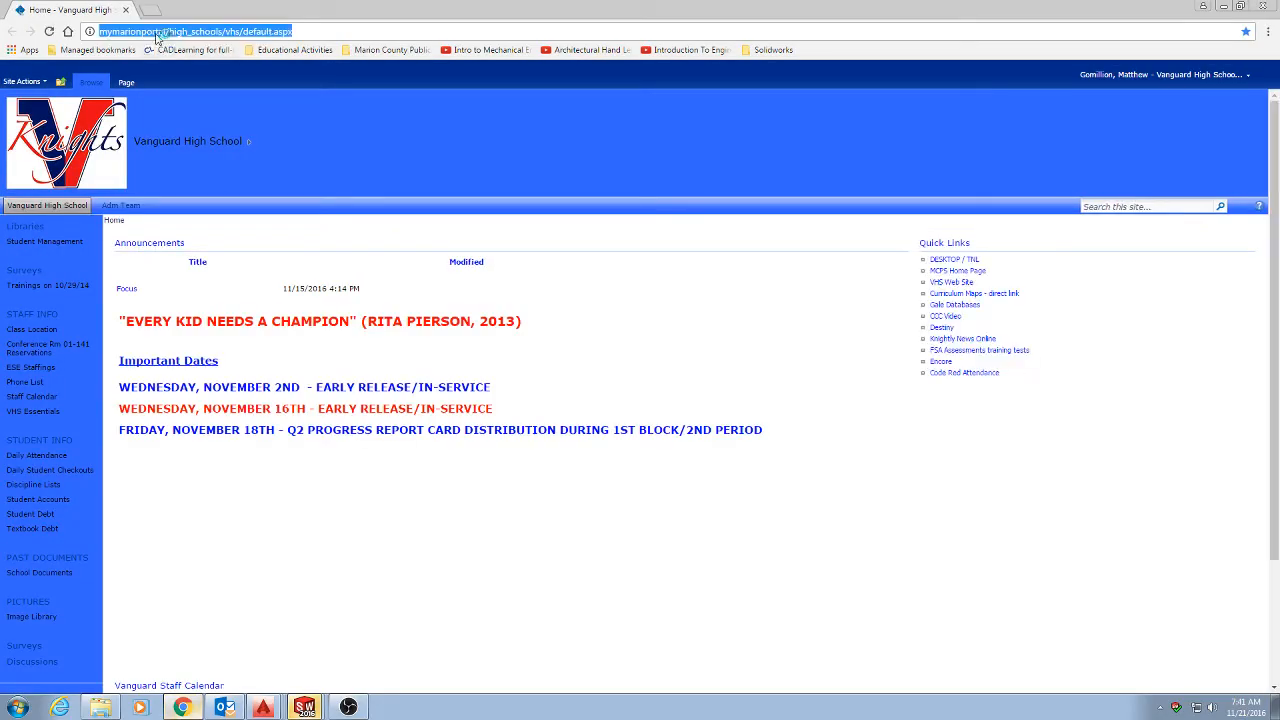
type("vhsdrafting.squarespace.com/config")
key("Return")
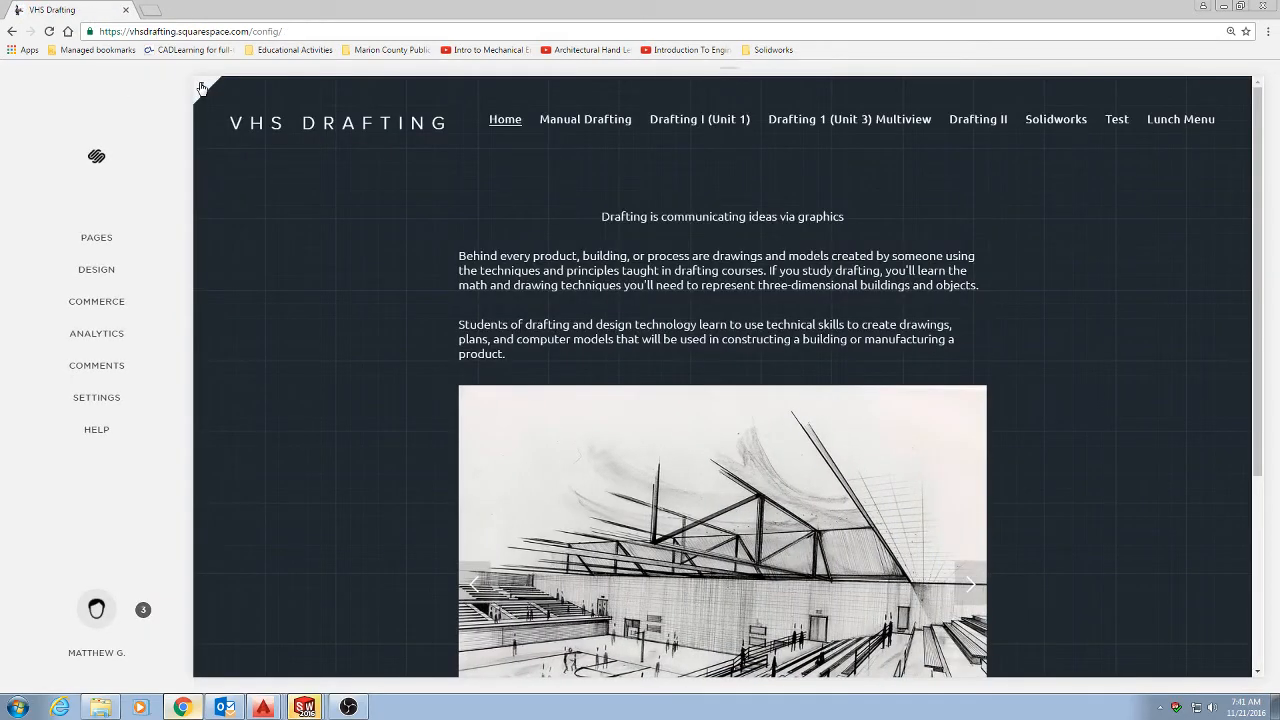
left_click(201, 88)
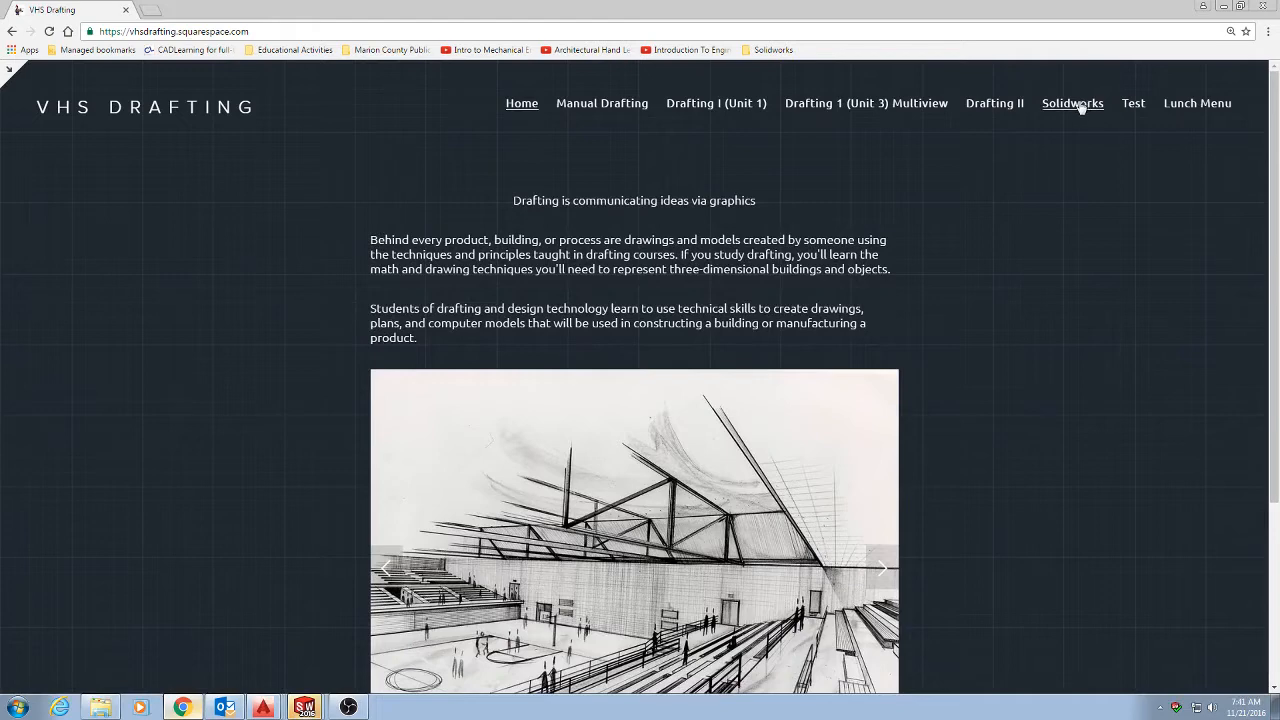
- Open the site's Drafting I (Unit 1) page and enlarge the dimensioned title block drawing above the sheet metal pattern lesson
left_click(719, 104)
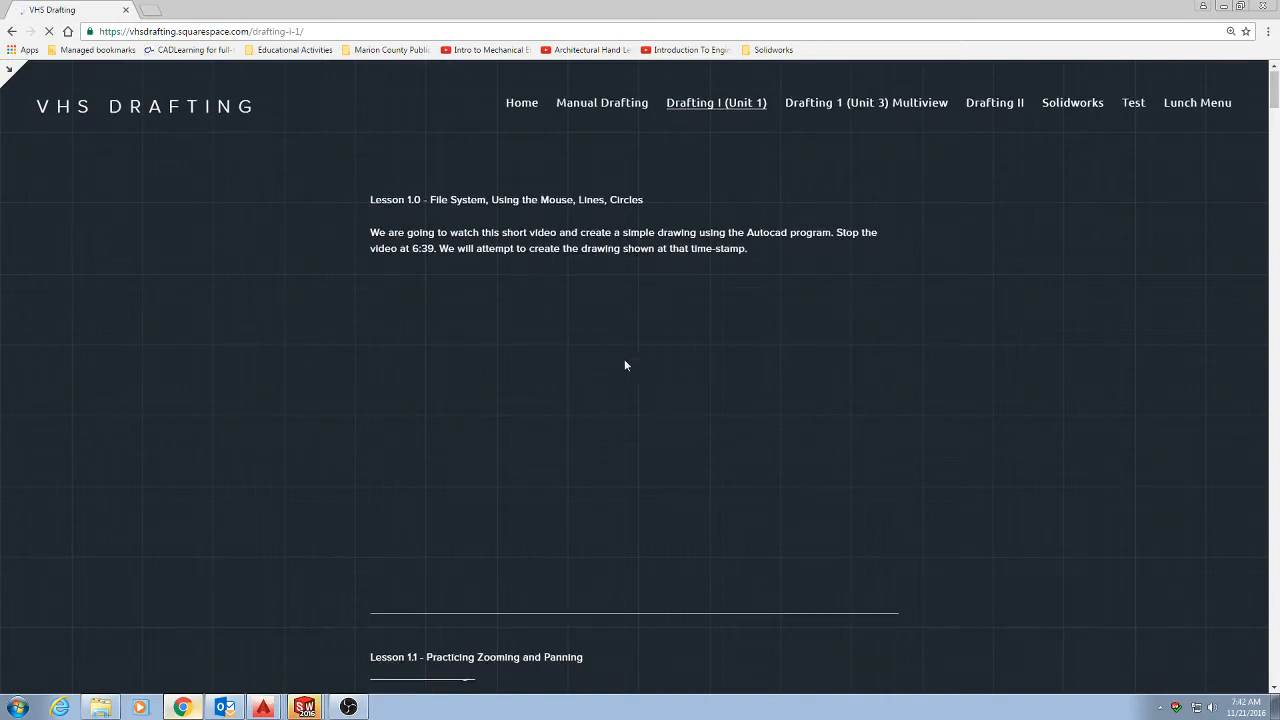
scroll(600, 385, "down", 15)
scroll(576, 434, "up", 12)
scroll(560, 440, "down", 6)
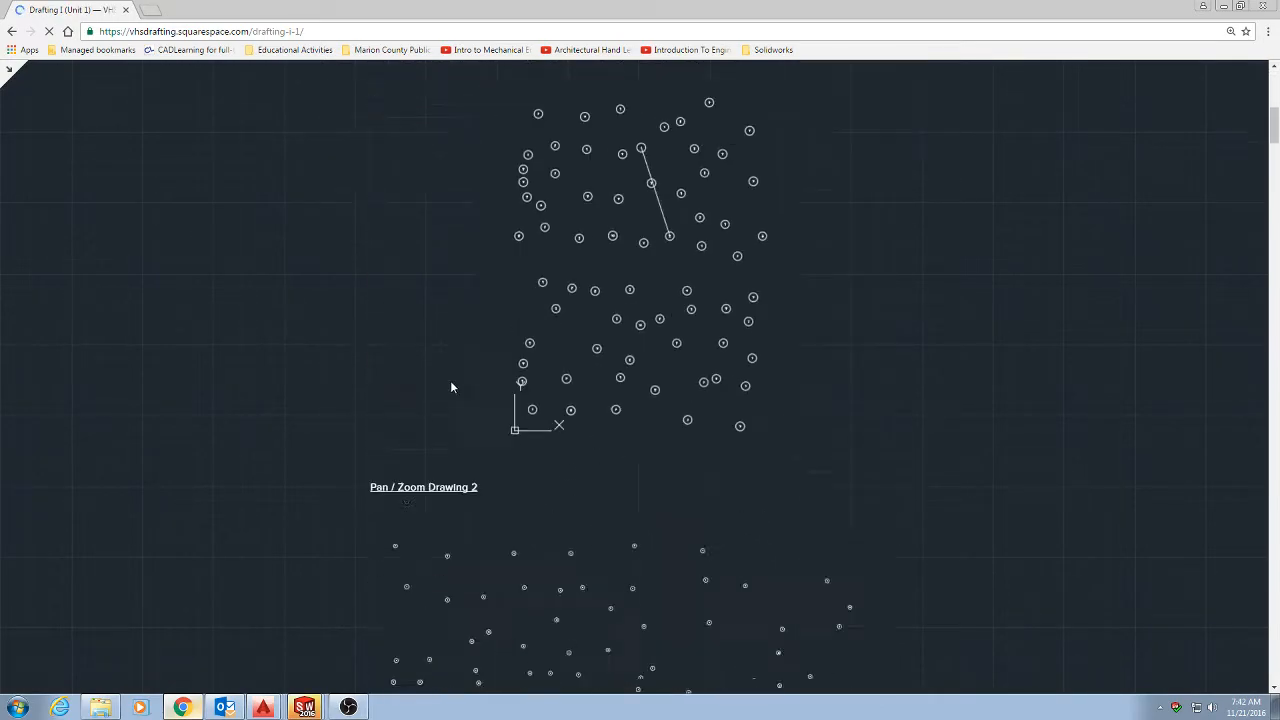
scroll(451, 387, "down", 20)
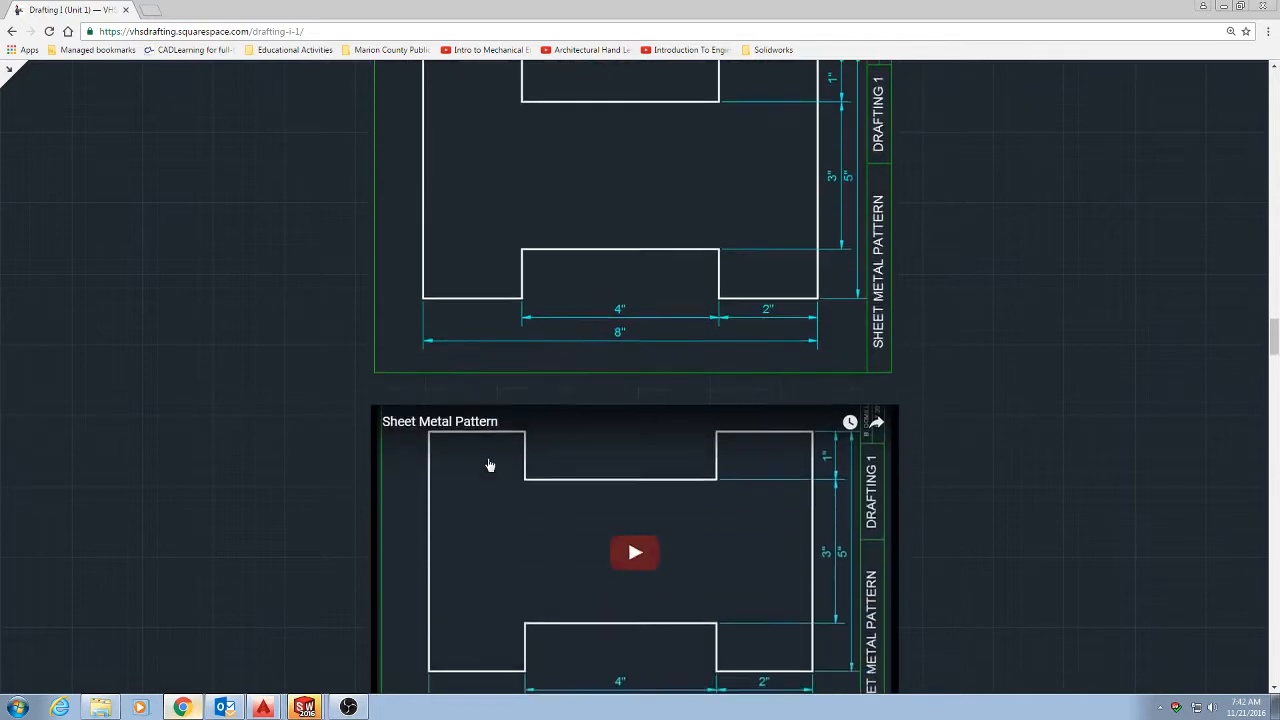
scroll(277, 483, "up", 10)
scroll(271, 483, "down", 1)
left_click(478, 403)
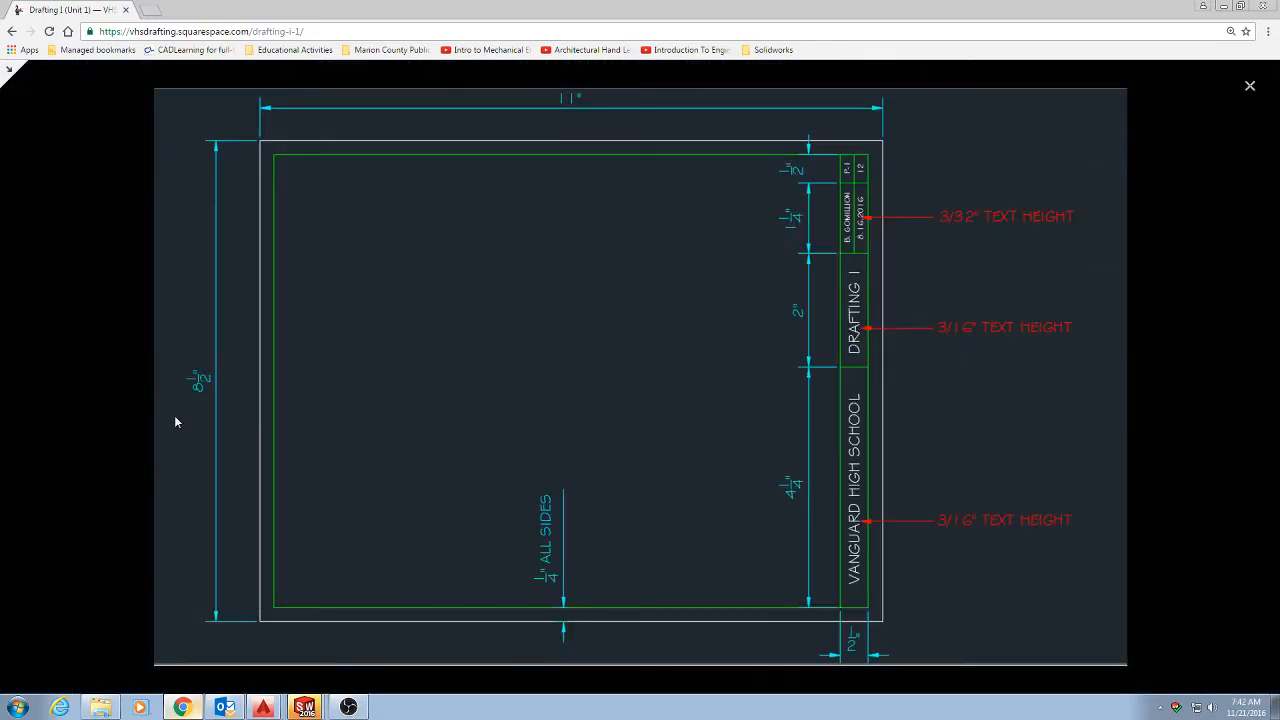
- Switch back and forth between the title block reference in Chrome and the SOLIDWORKS window, finishing in SOLIDWORKS
left_click(225, 707)
left_click(1232, 8)
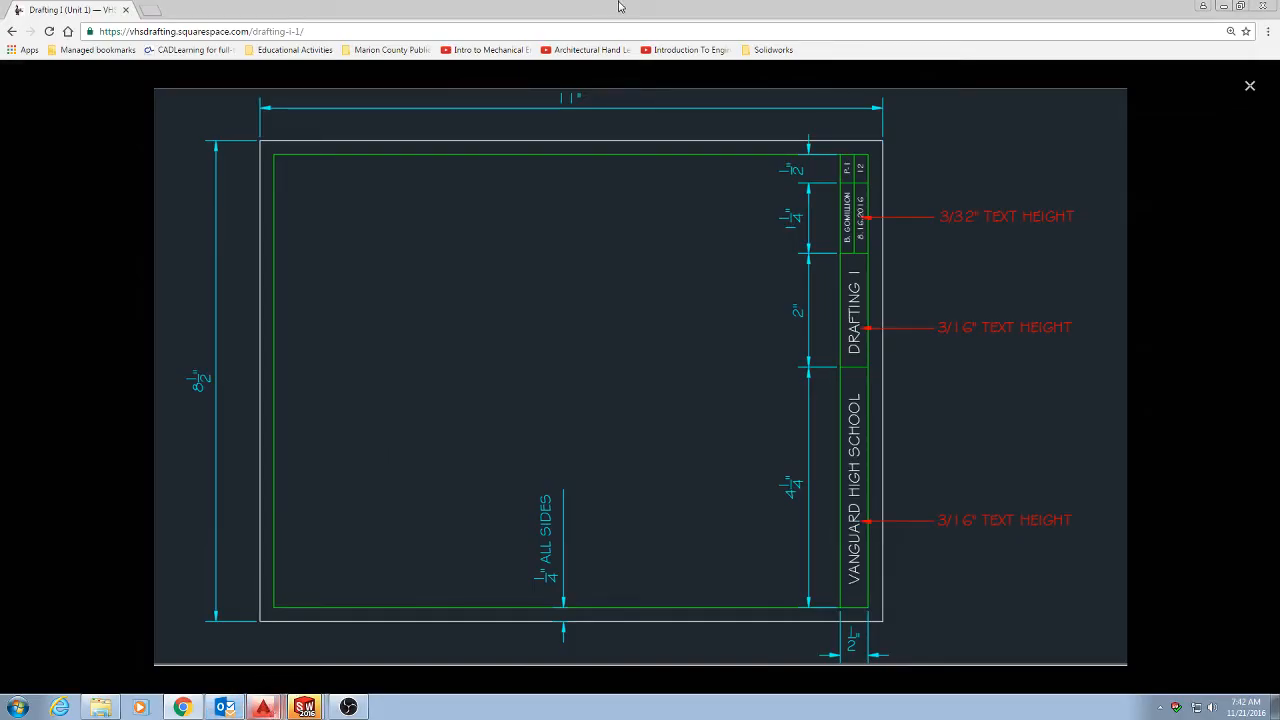
key("alt+Tab")
key("alt+Tab")
key("alt+Tab")
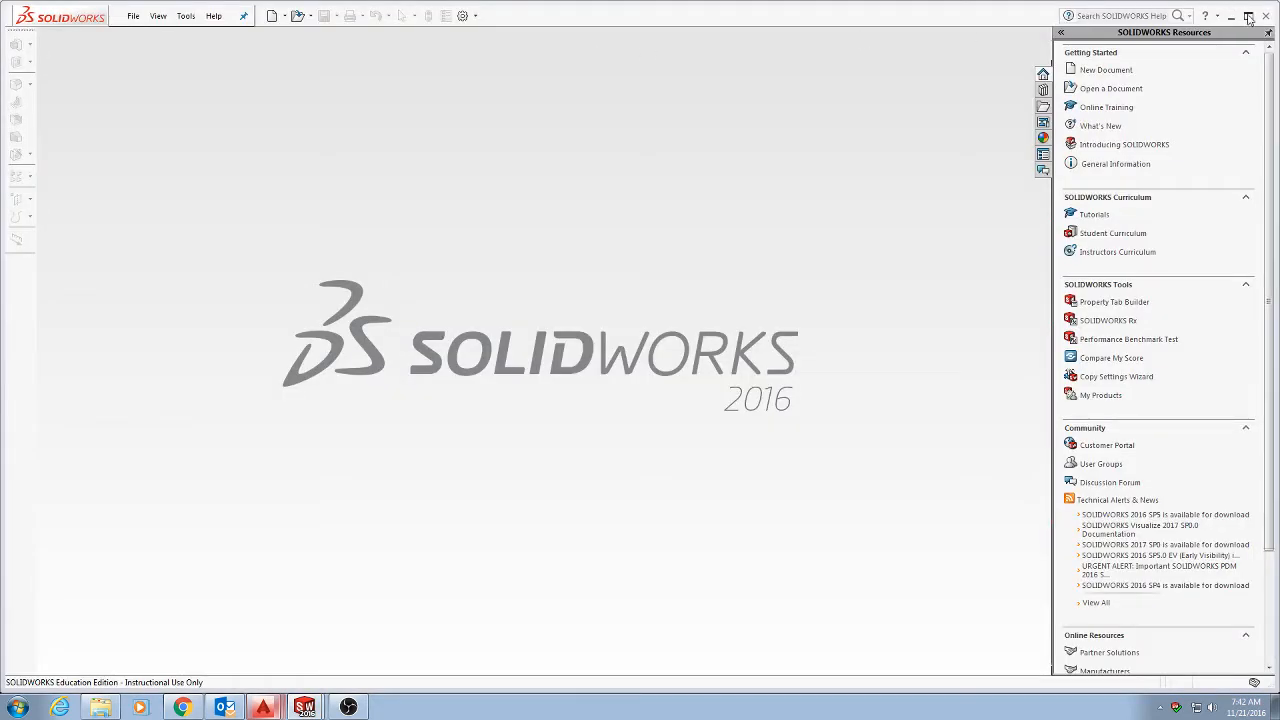
left_click(1232, 16)
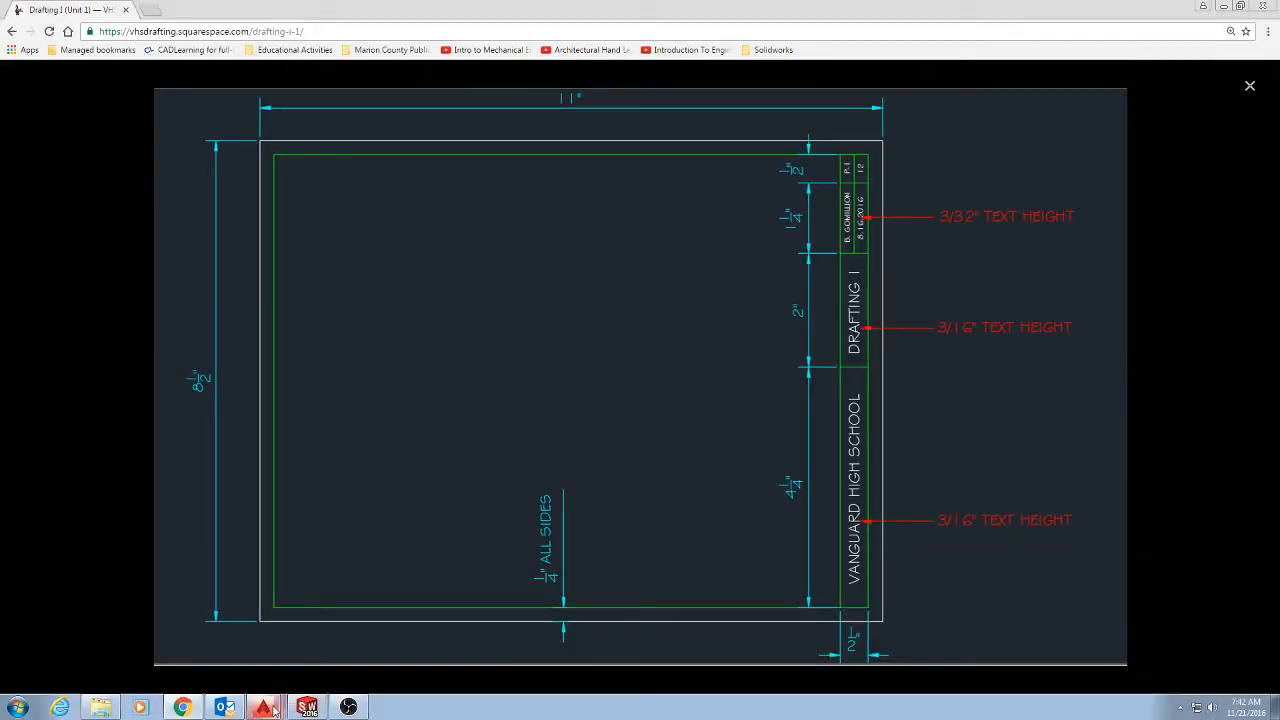
left_click(307, 707)
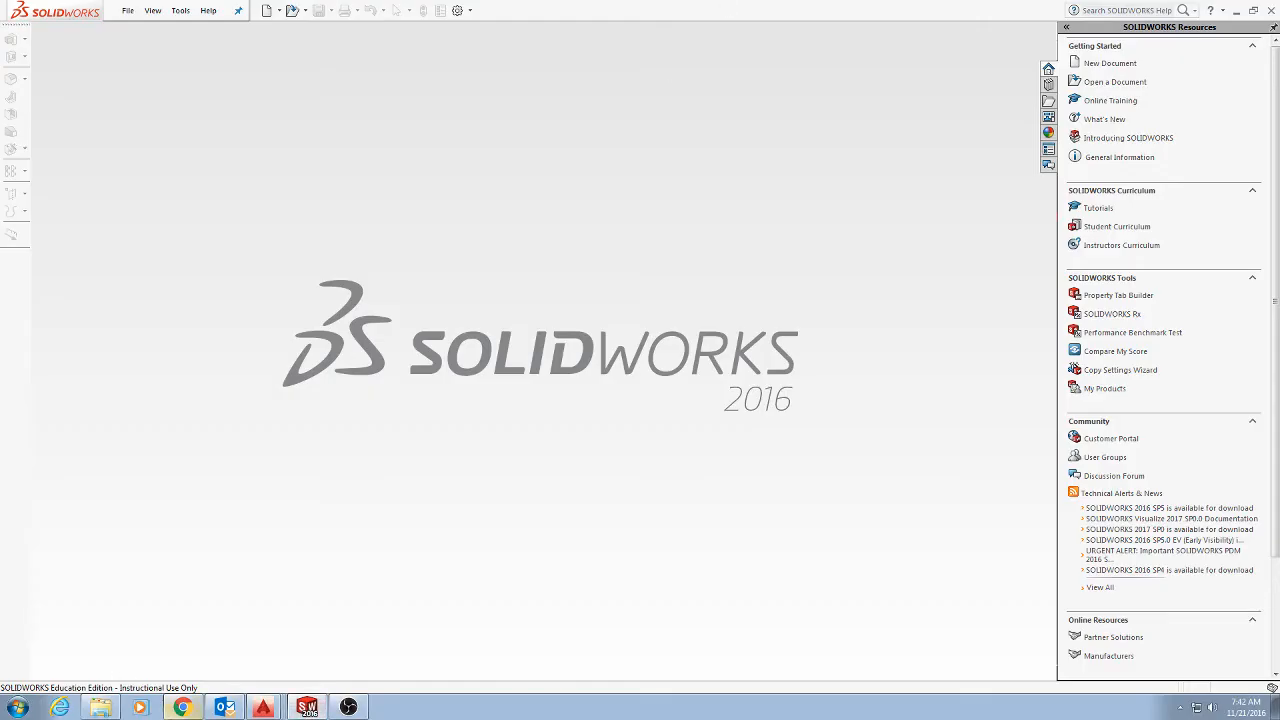
left_click(180, 708)
key("alt+Tab")
key("alt+Tab")
key("alt+Tab")
- Create a new document from the Drawing template
left_click(128, 10)
left_click(140, 31)
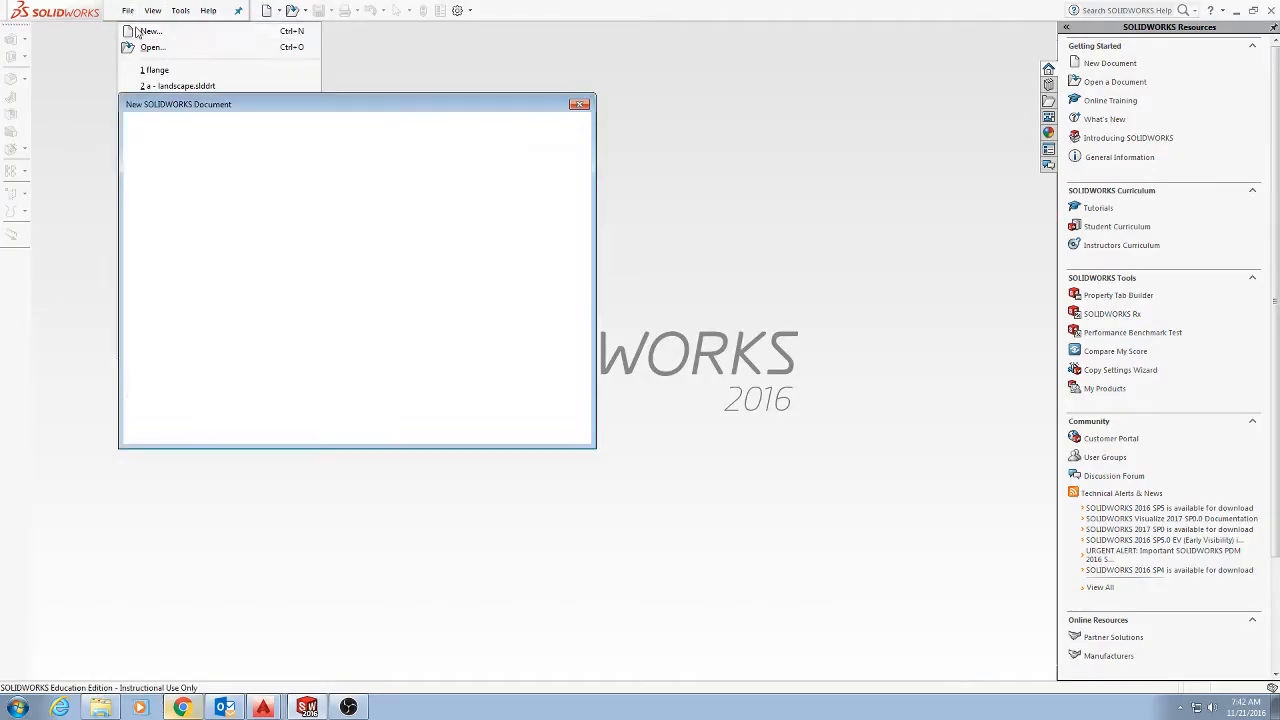
left_click_drag(265, 110, 466, 101)
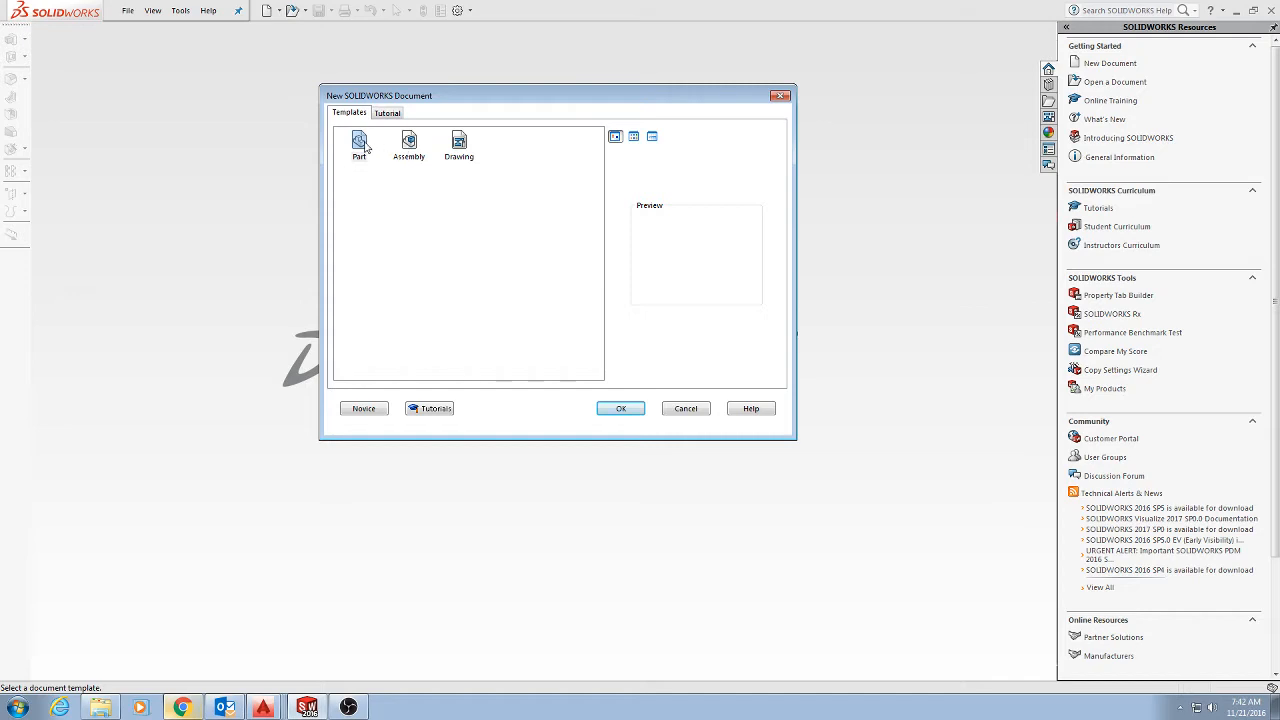
left_click(360, 145)
left_click(409, 145)
left_click(457, 150)
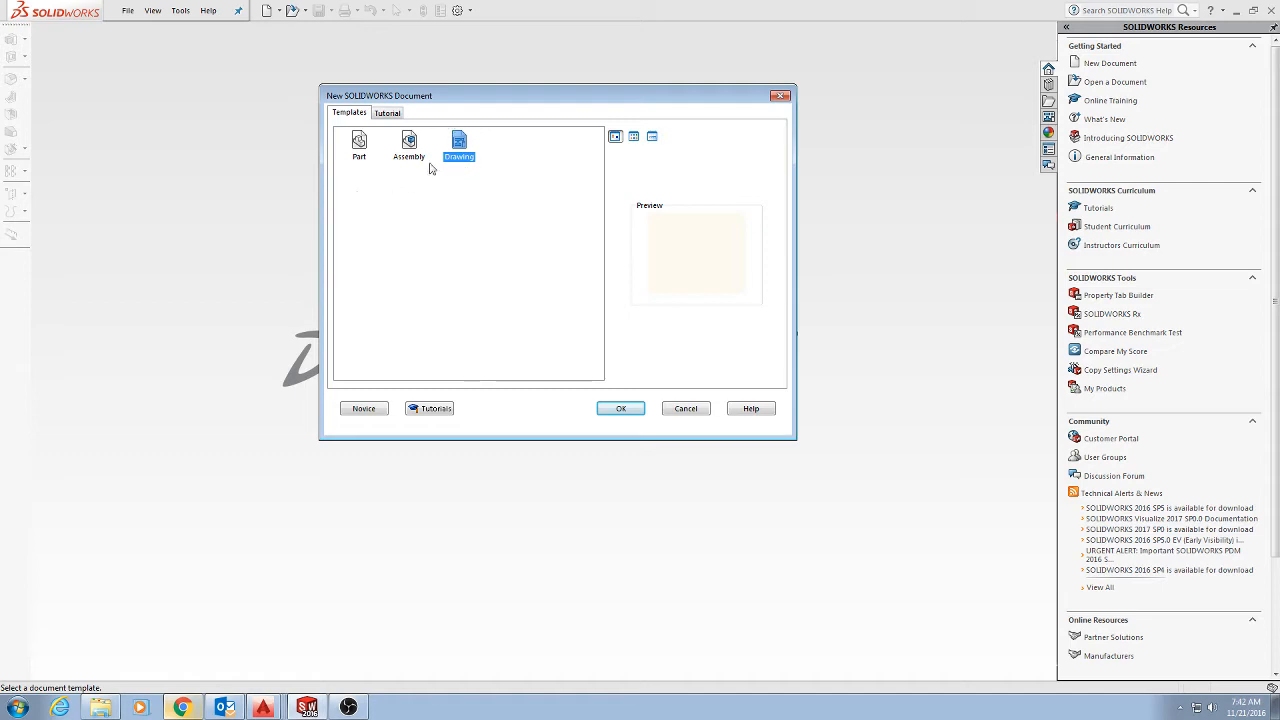
left_click(615, 410)
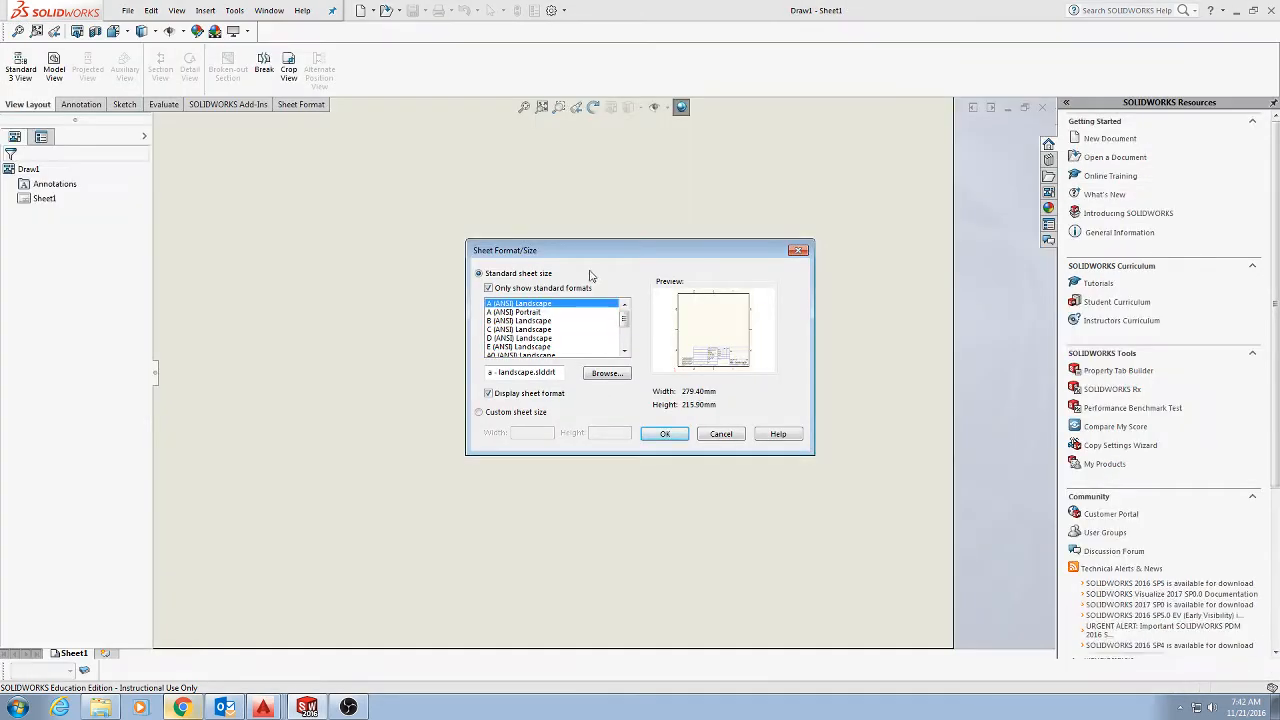
- Compare the A (ANSI) Landscape and A (ANSI) Portrait sheet previews, switching the standard-formats filter off and on again
left_click_drag(572, 257, 536, 223)
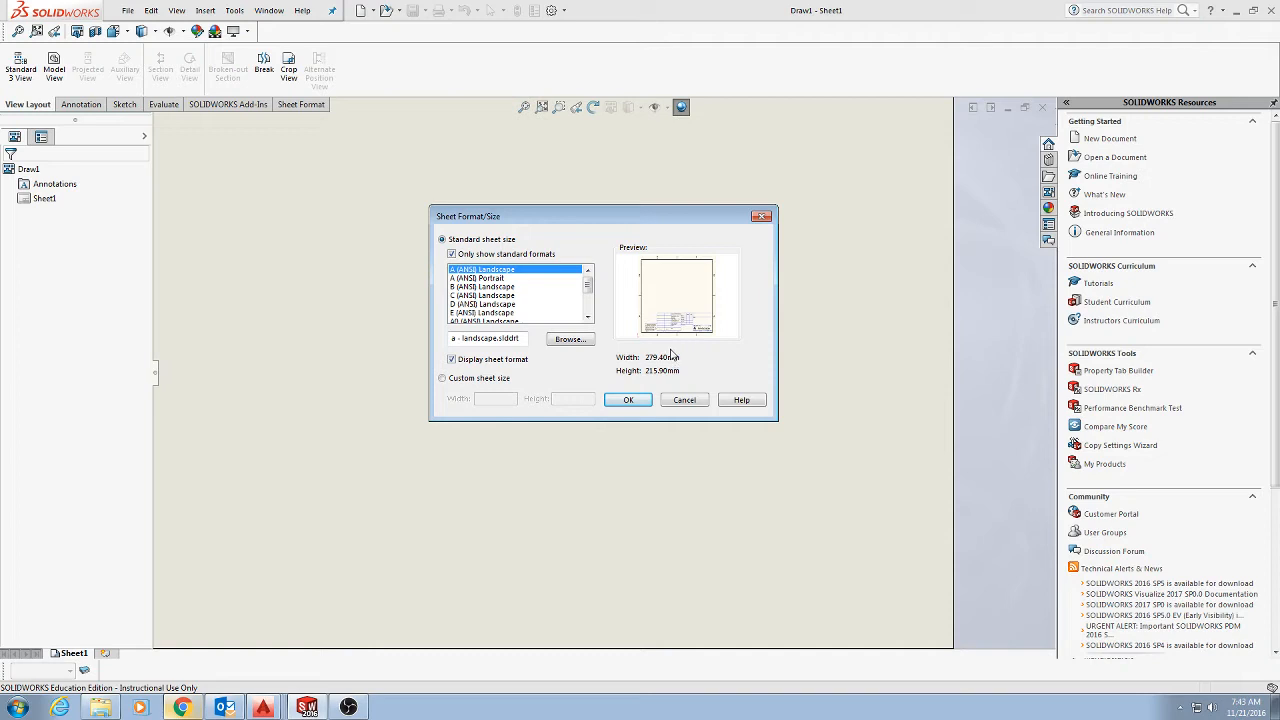
left_click(500, 278)
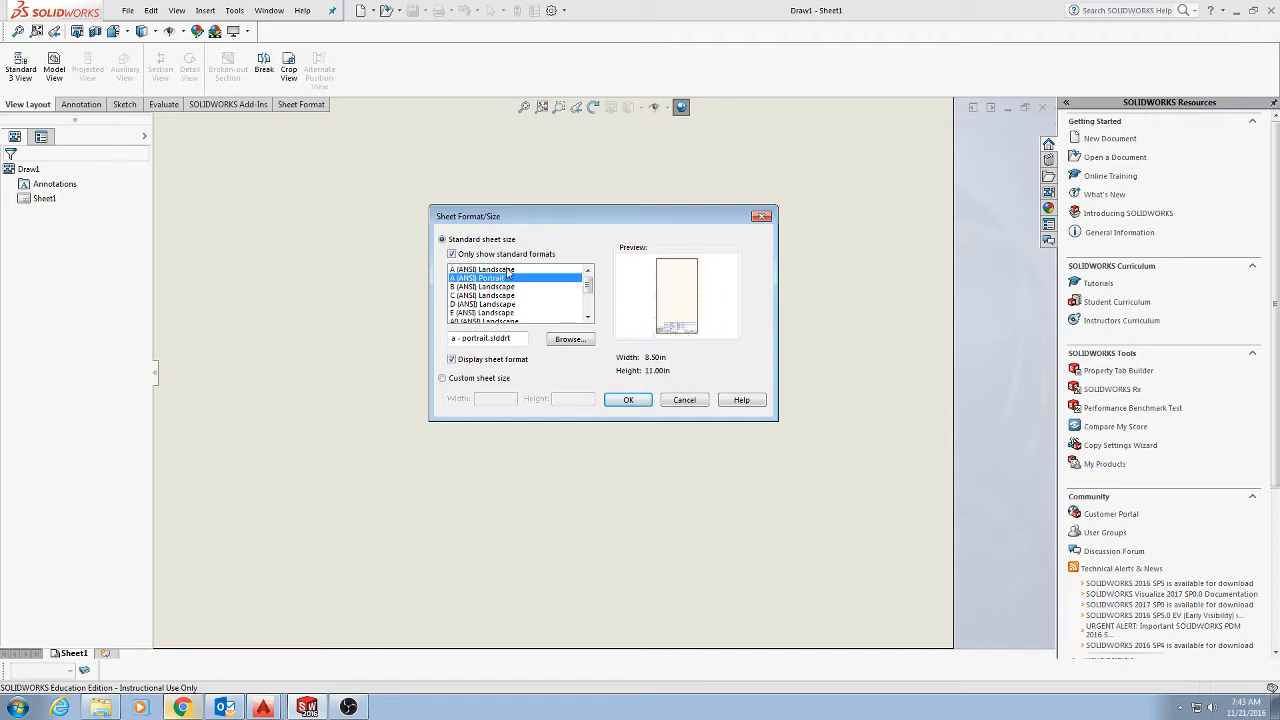
left_click(520, 271)
left_click(538, 278)
left_click(525, 271)
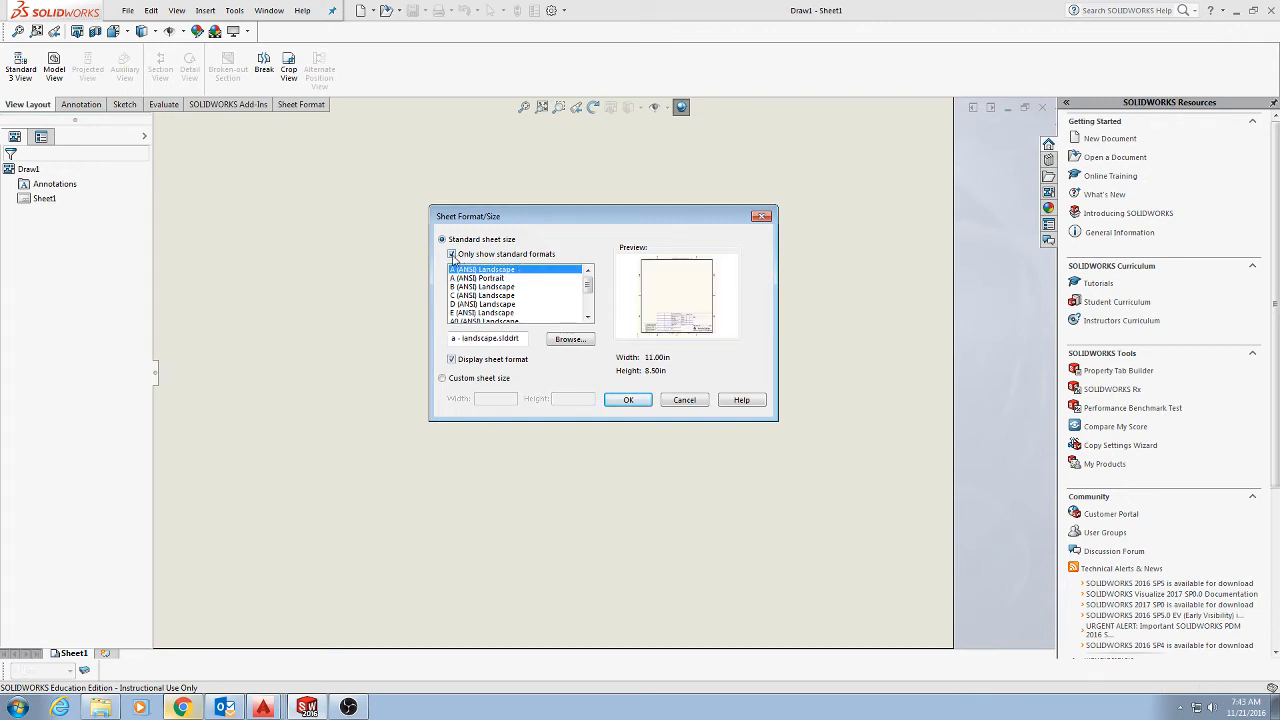
left_click(452, 255)
left_click(452, 255)
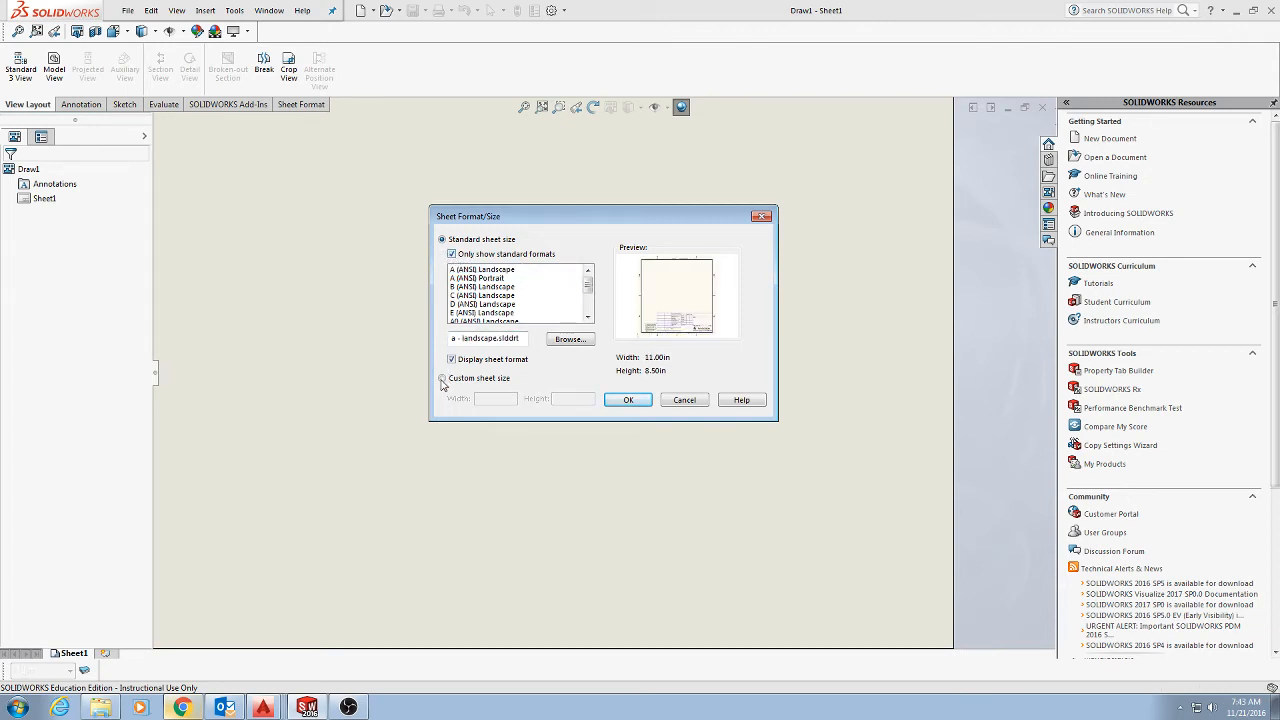
- Compare the custom sheet size option with the standard A (ANSI) Portrait and C (ANSI) Landscape formats
left_click(442, 379)
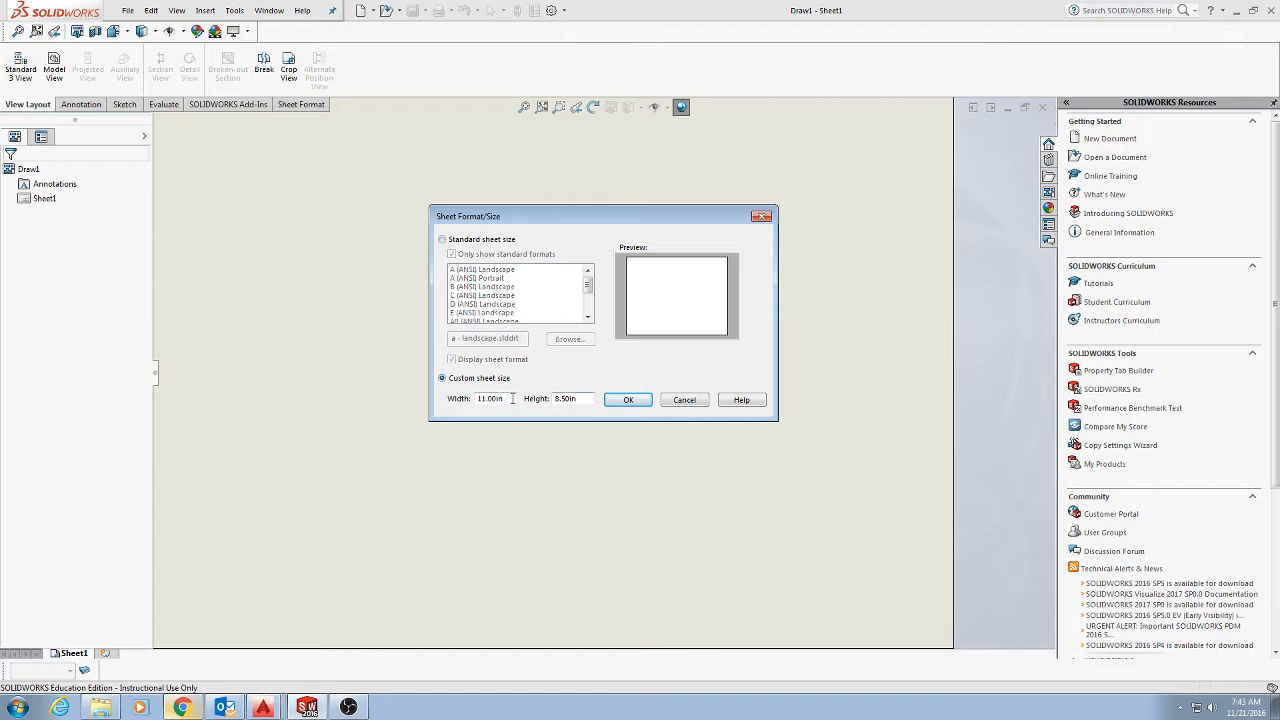
left_click(452, 239)
left_click(480, 278)
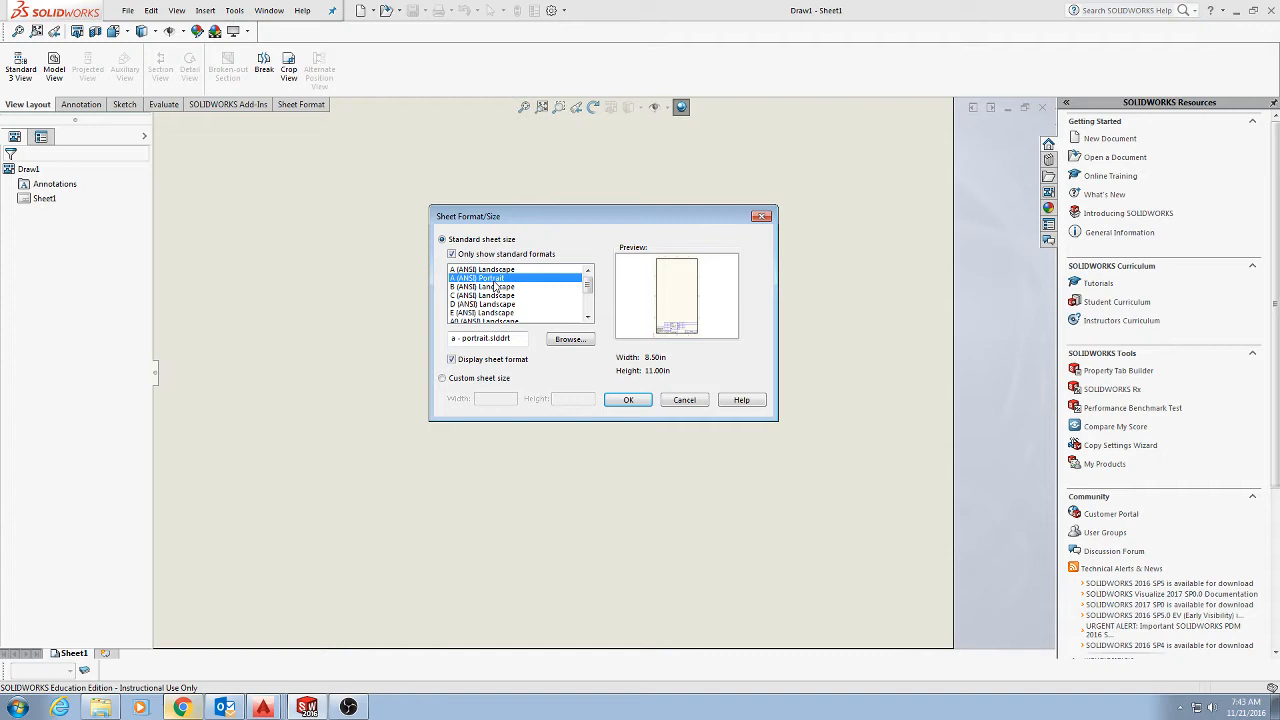
left_click(443, 379)
left_click(468, 240)
left_click(482, 295)
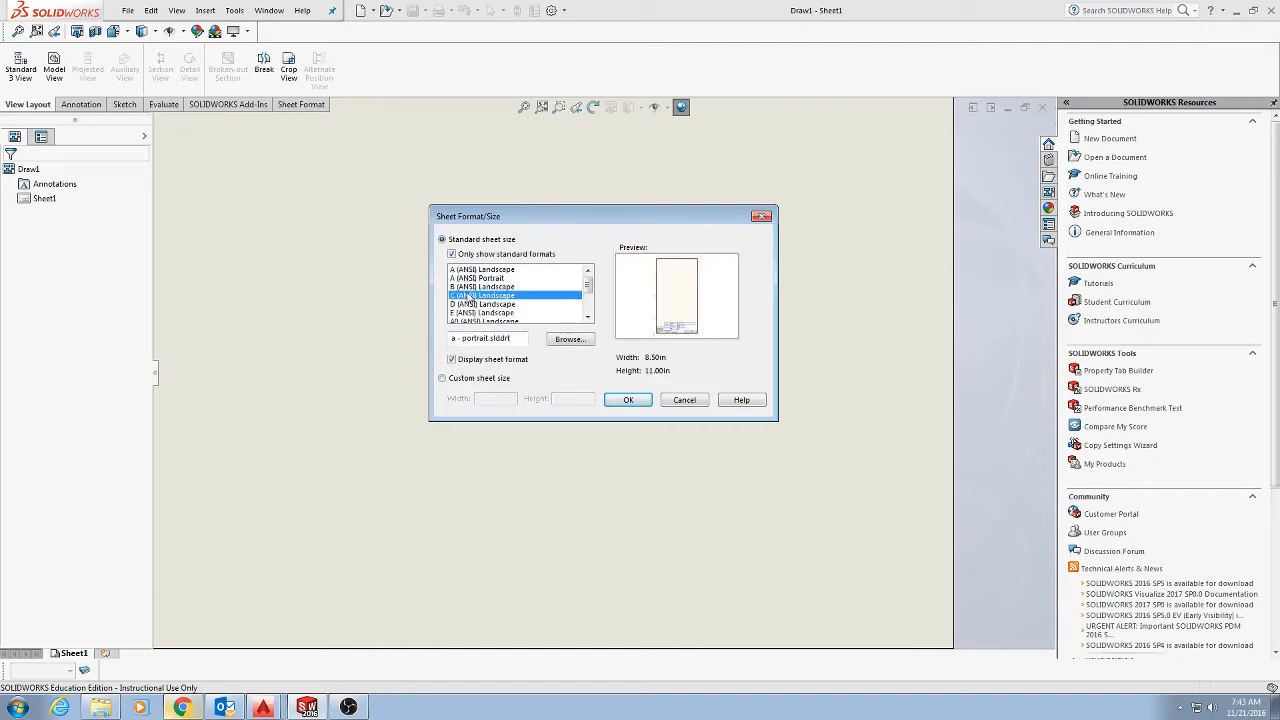
left_click(463, 380)
left_click(466, 240)
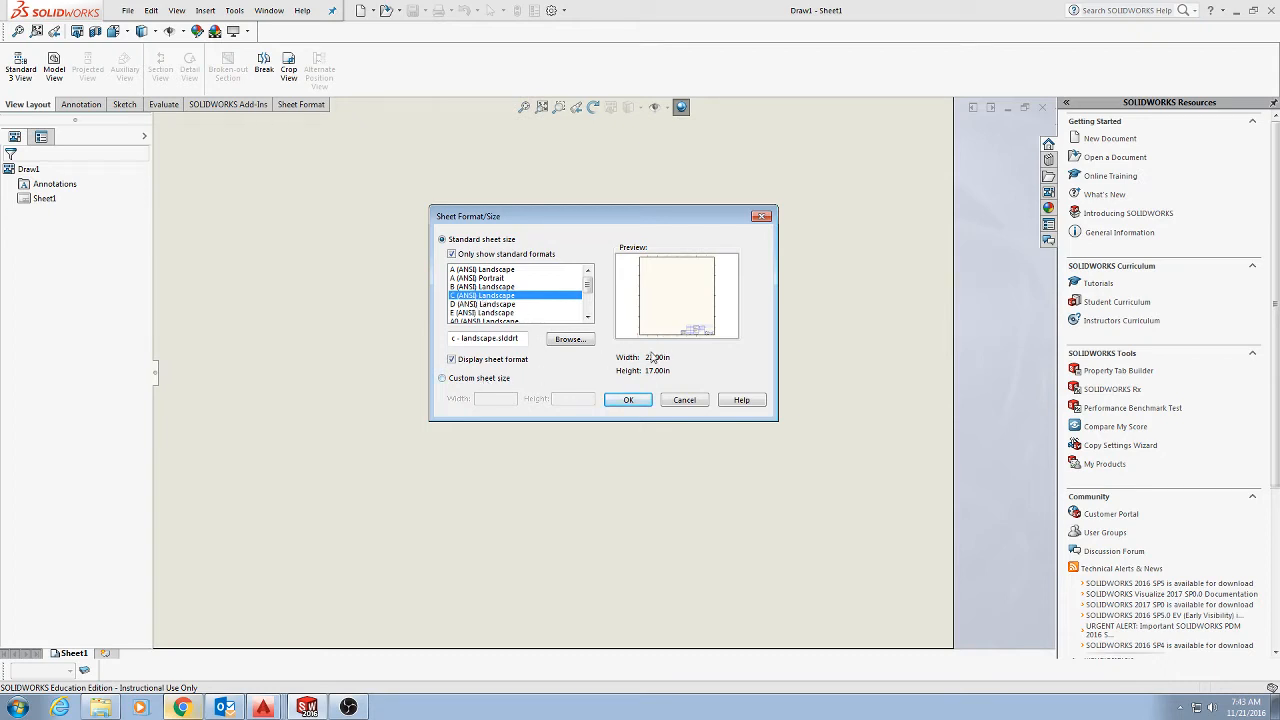
left_click(474, 380)
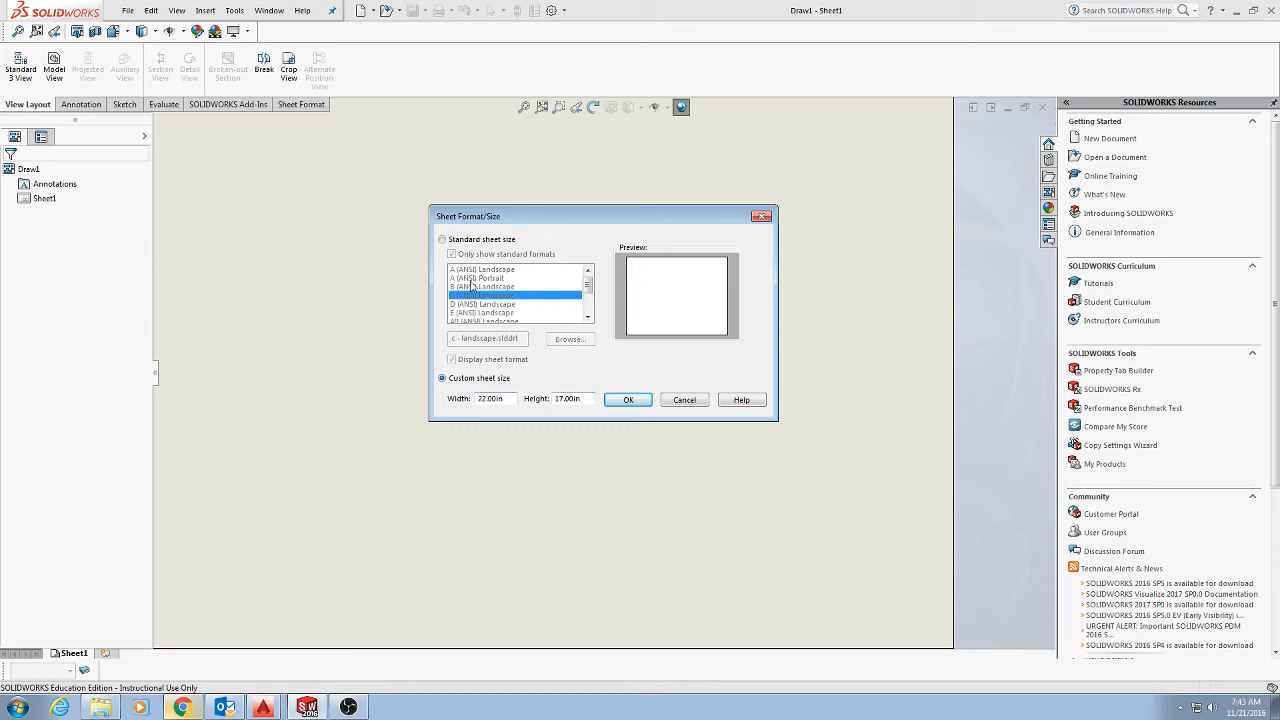
- Set up the drawing with the standard A (ANSI) Landscape sheet size and its sheet format displayed
left_click(476, 240)
left_click(476, 270)
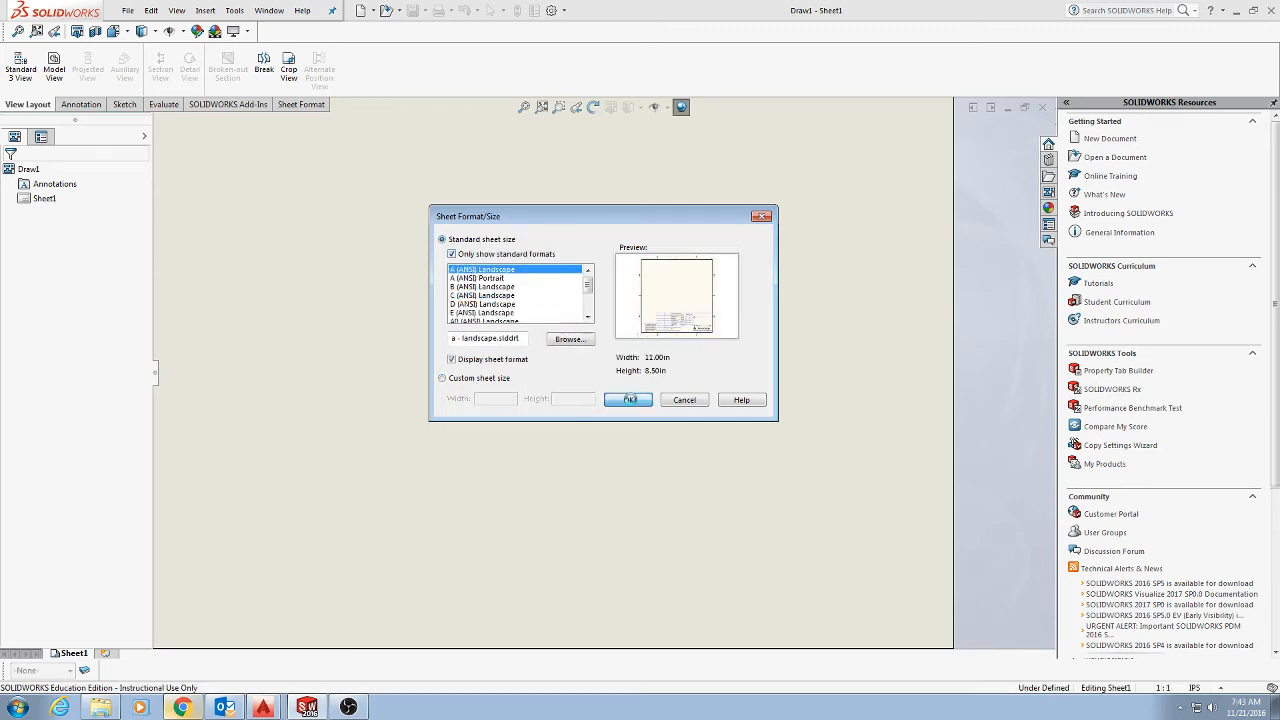
left_click(629, 399)
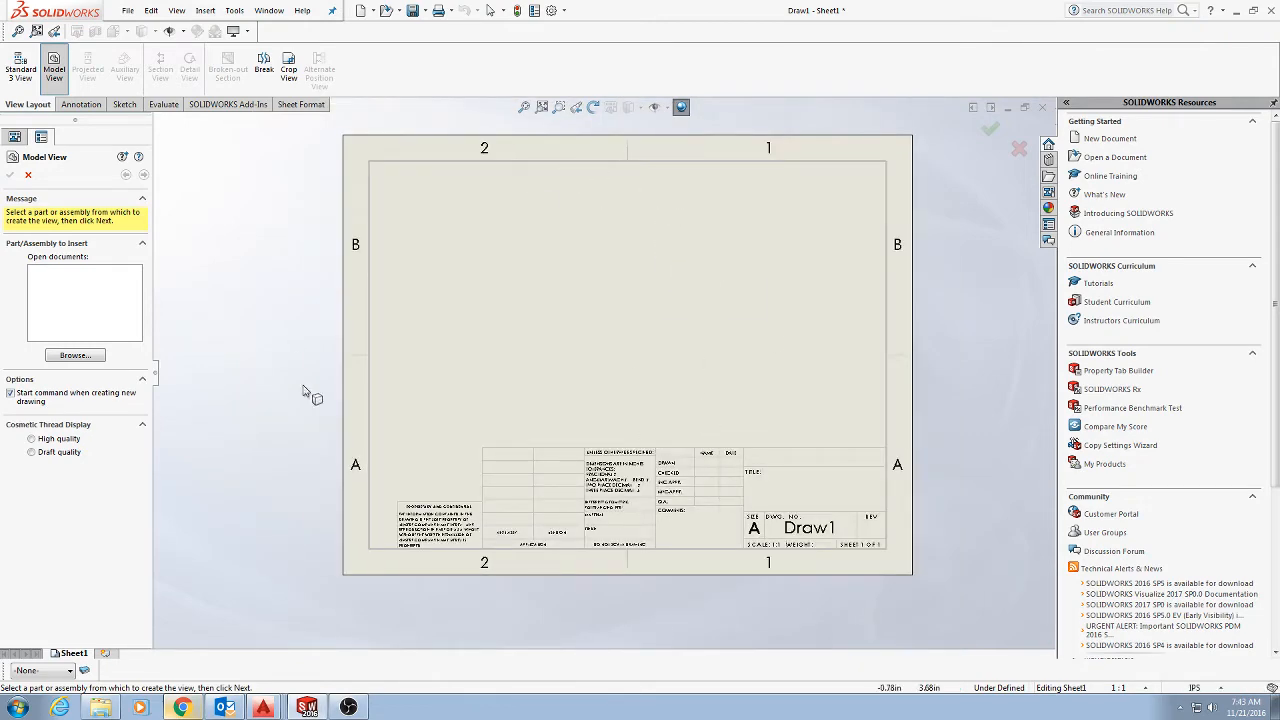
- Examine the sheet's default title block up close, including its size, drawing number, tolerance and approval fields, and the whole sheet
scroll(735, 540, "down", 5)
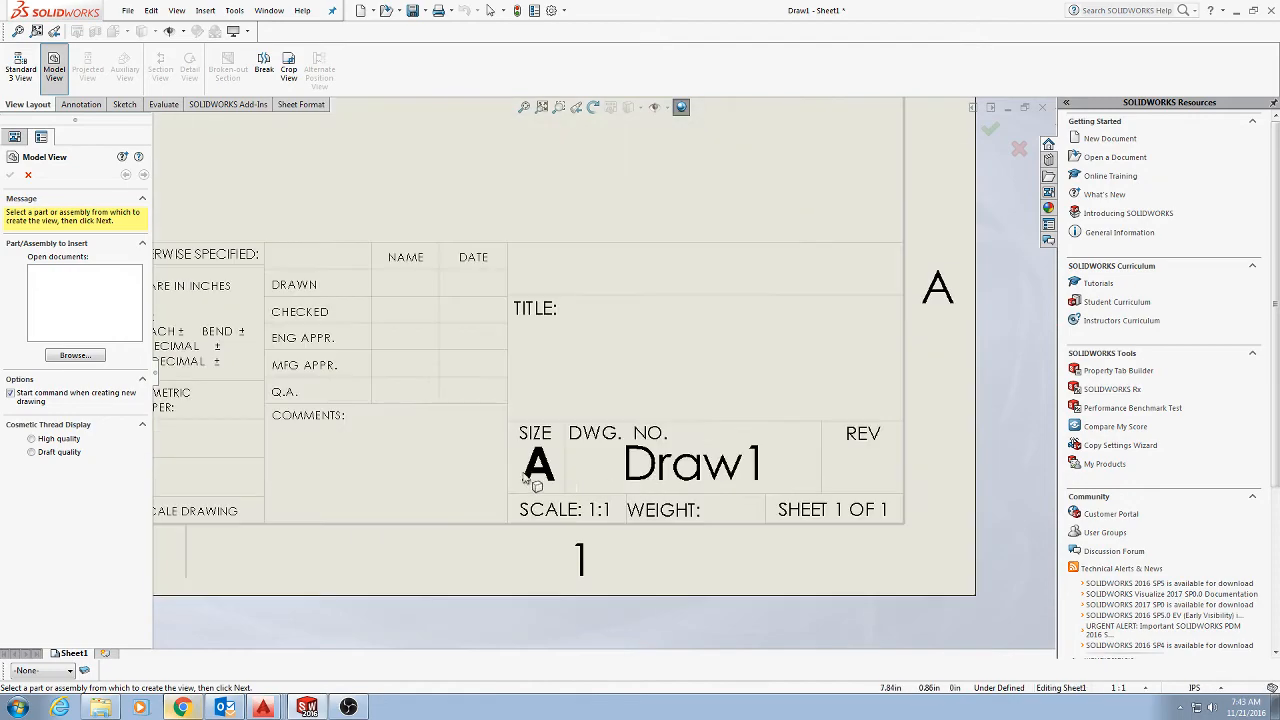
scroll(500, 491, "up", 2)
scroll(300, 330, "down", 5)
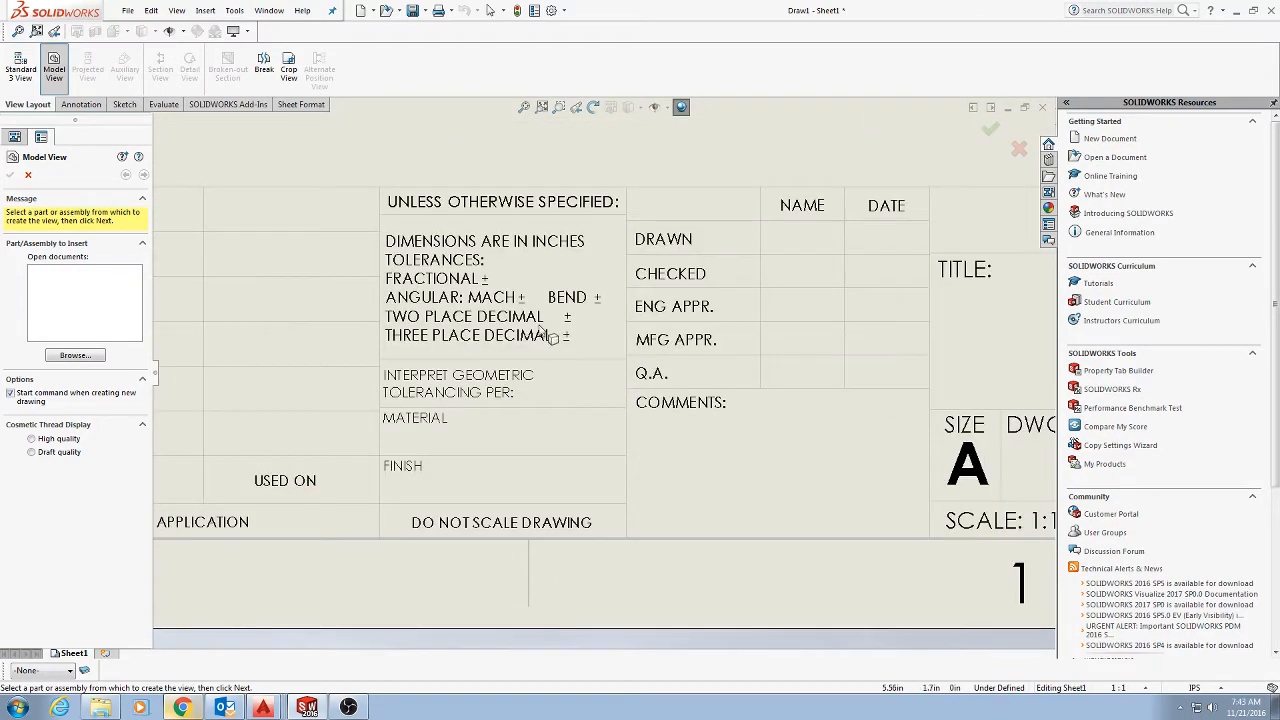
scroll(548, 336, "up", 5)
scroll(560, 365, "down", 3)
scroll(880, 400, "up", 4)
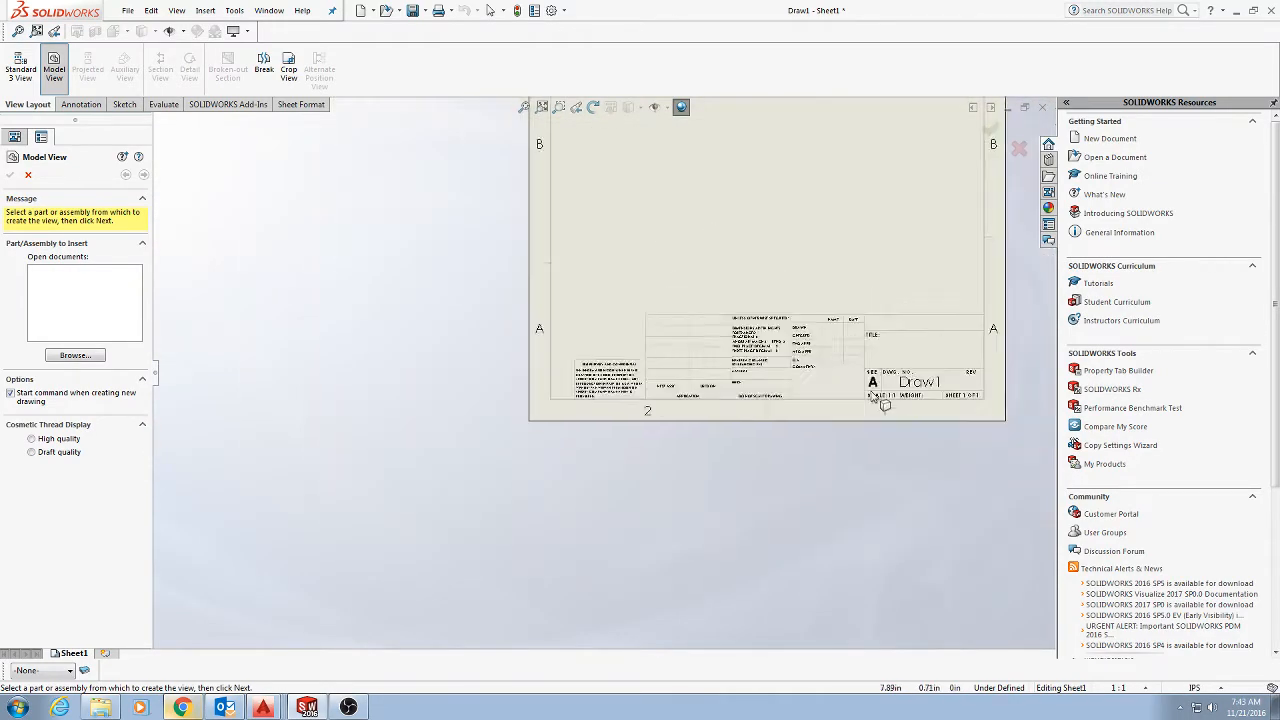
scroll(870, 380, "up", 1)
scroll(612, 362, "down", 4)
scroll(600, 355, "up", 5)
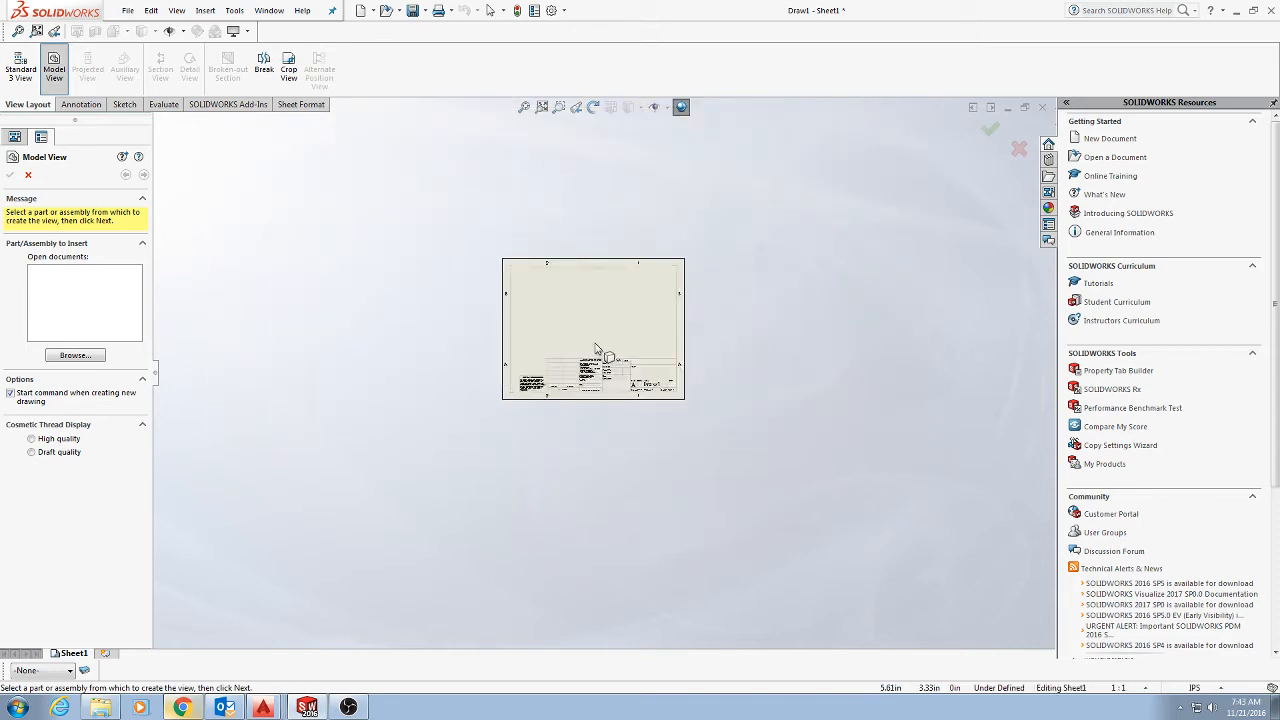
- Leave the Model View command and expand Sheet1 and its Sheet Format1 in the drawing tree
scroll(598, 352, "down", 5)
scroll(603, 362, "up", 2)
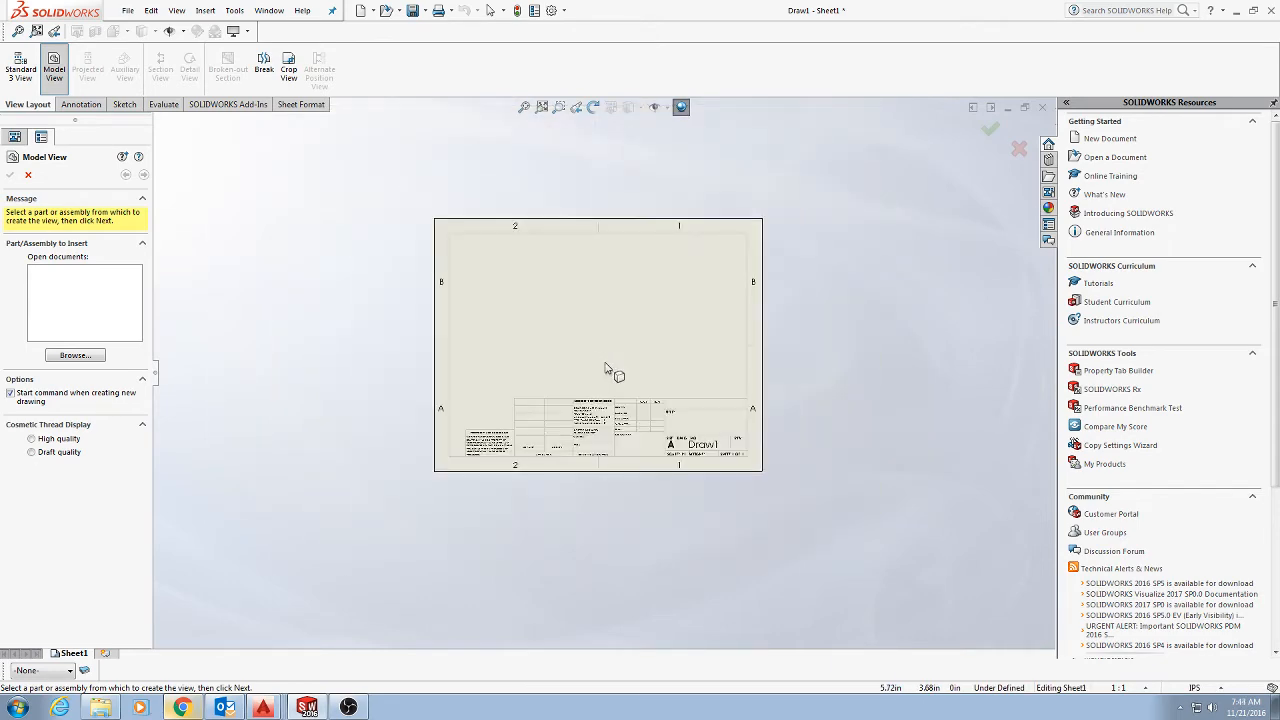
scroll(605, 368, "down", 3)
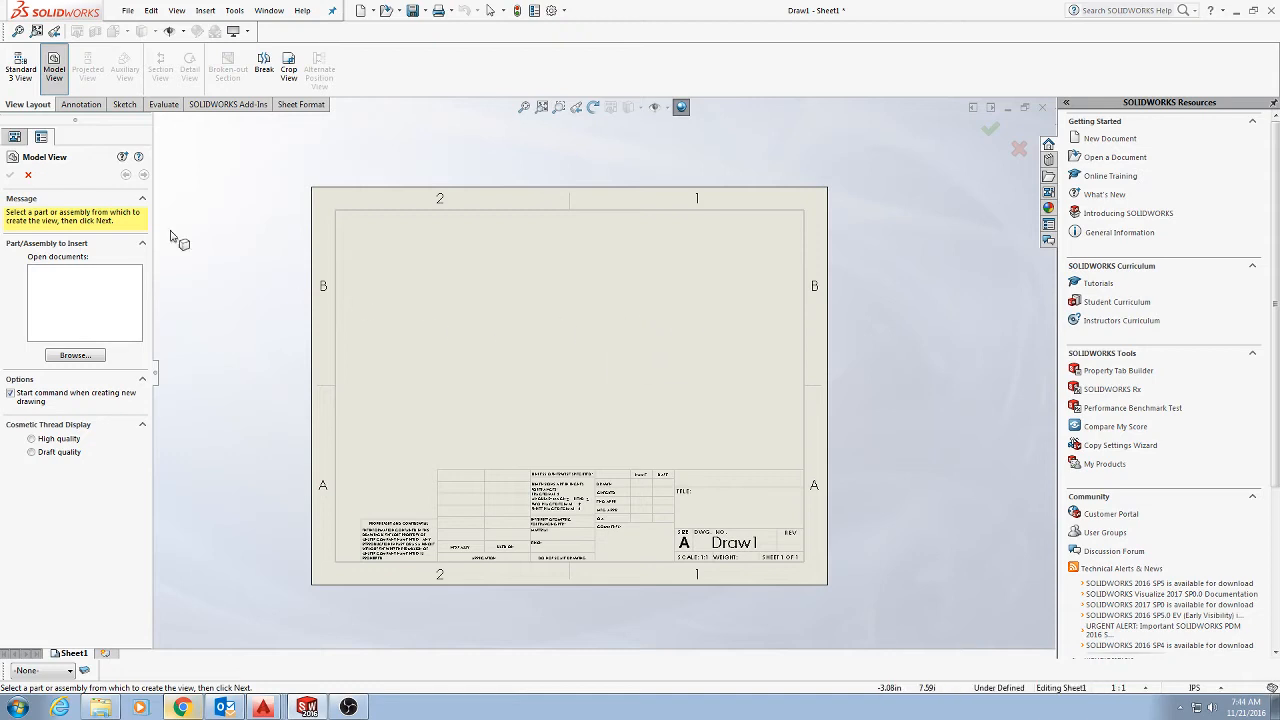
left_click(29, 177)
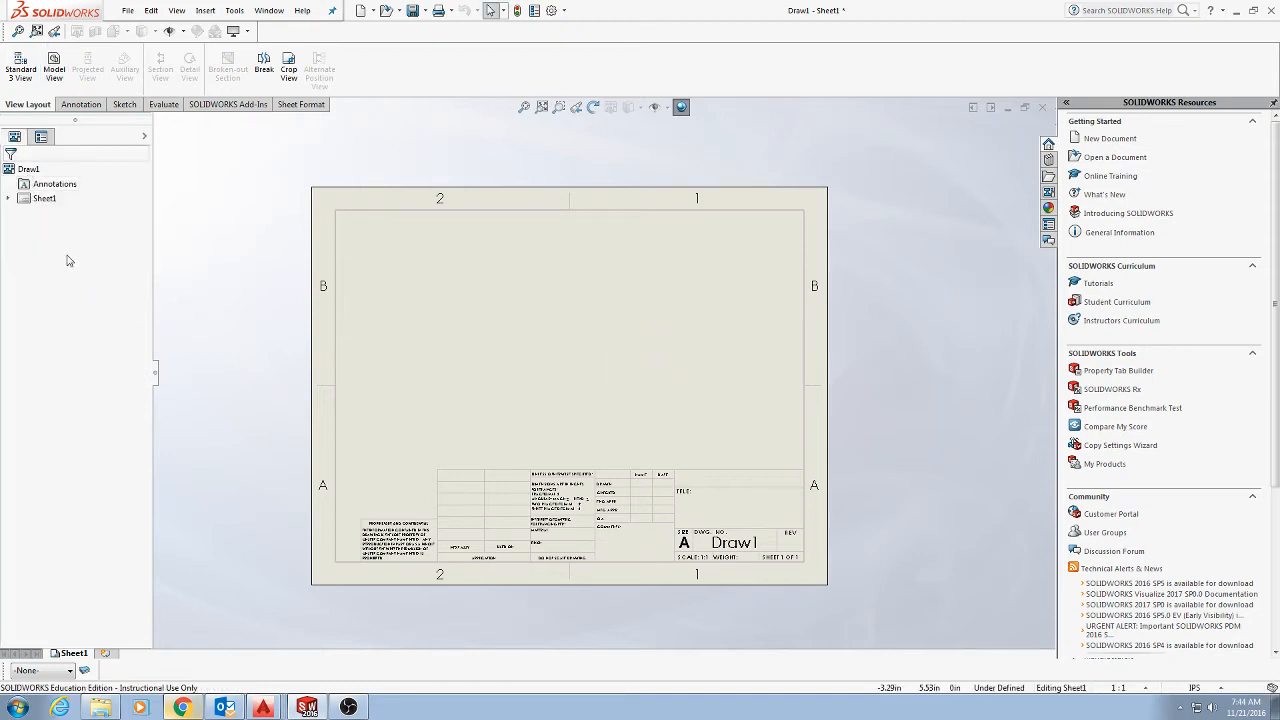
left_click(8, 200)
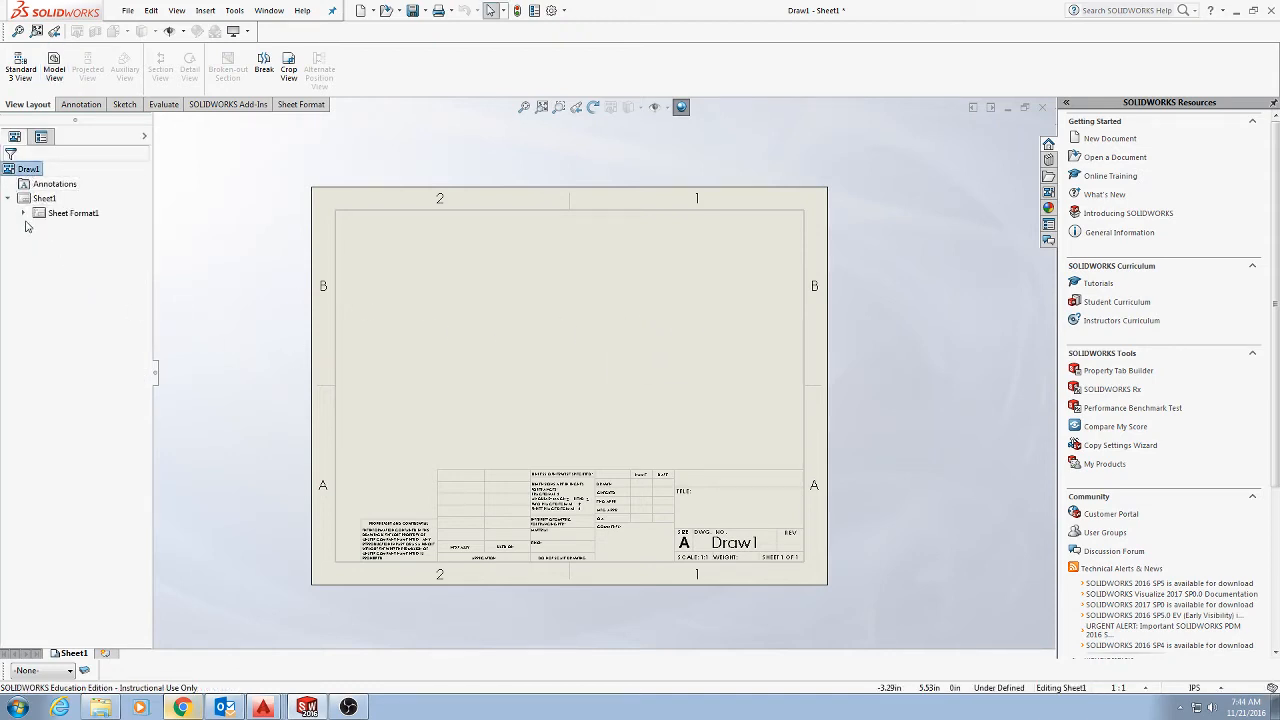
left_click(23, 213)
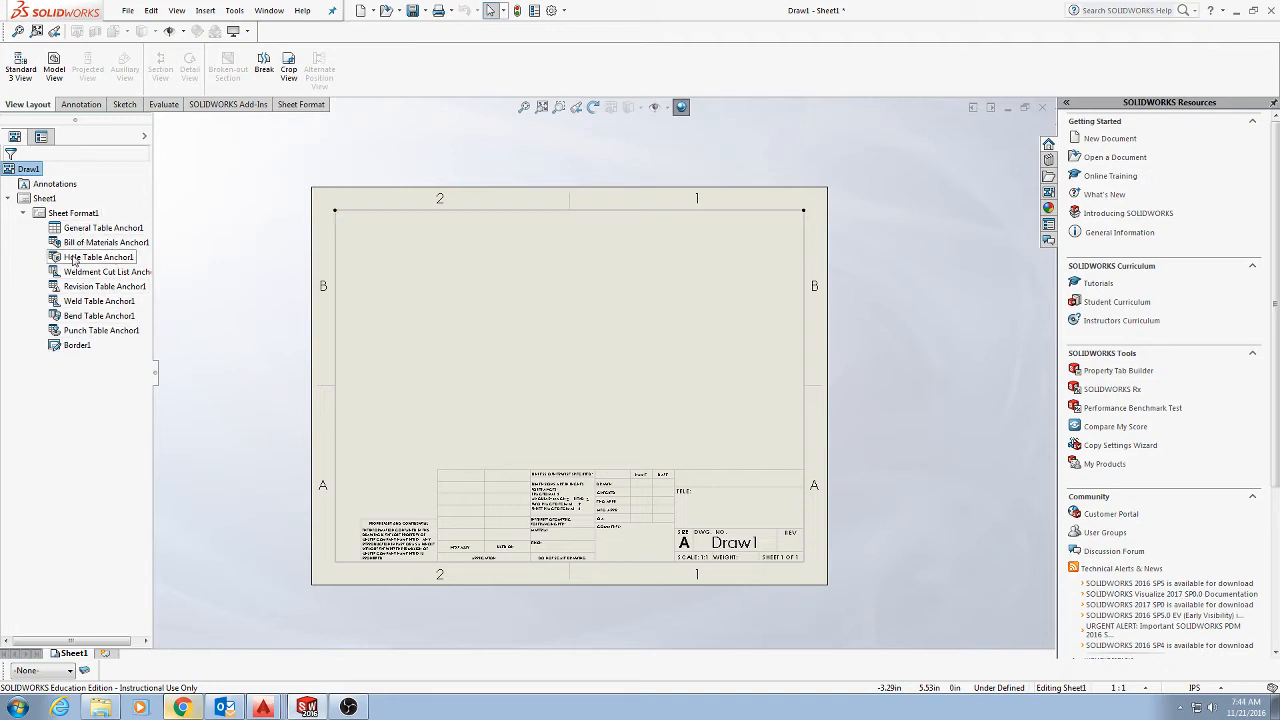
- Try deleting Border1 from Sheet Format1 in the drawing tree
left_click(70, 349)
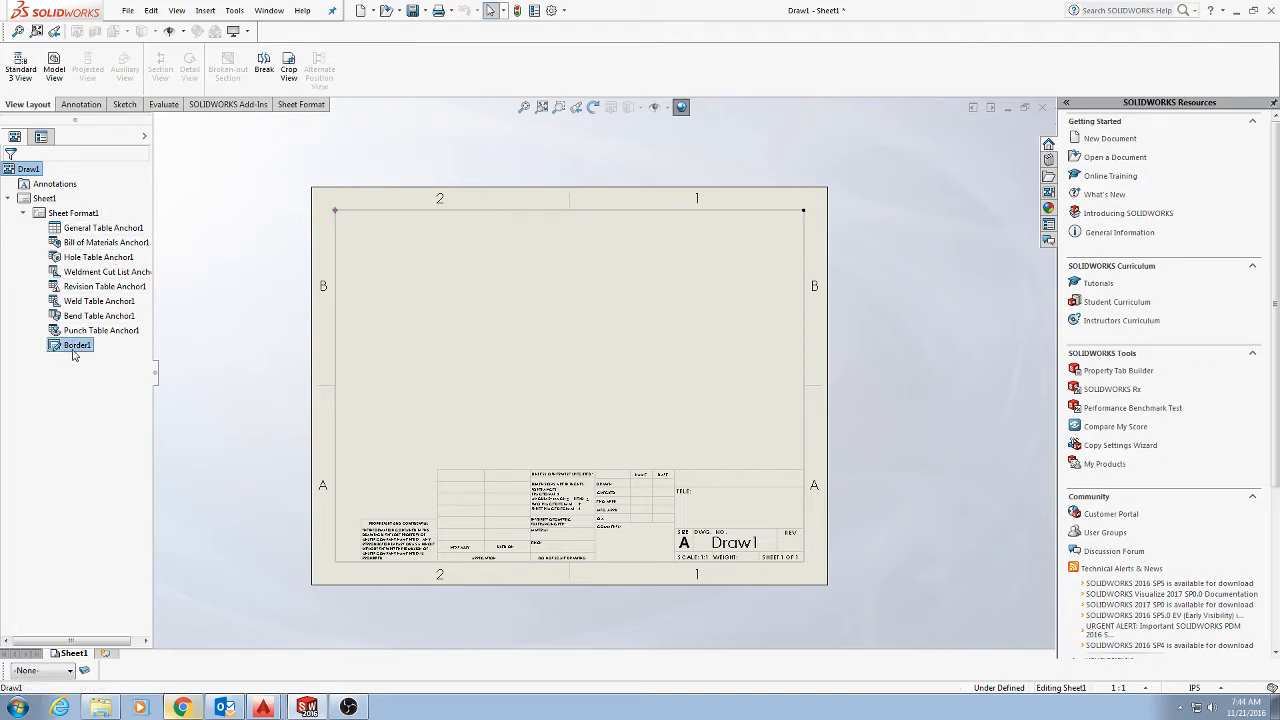
right_click(67, 380)
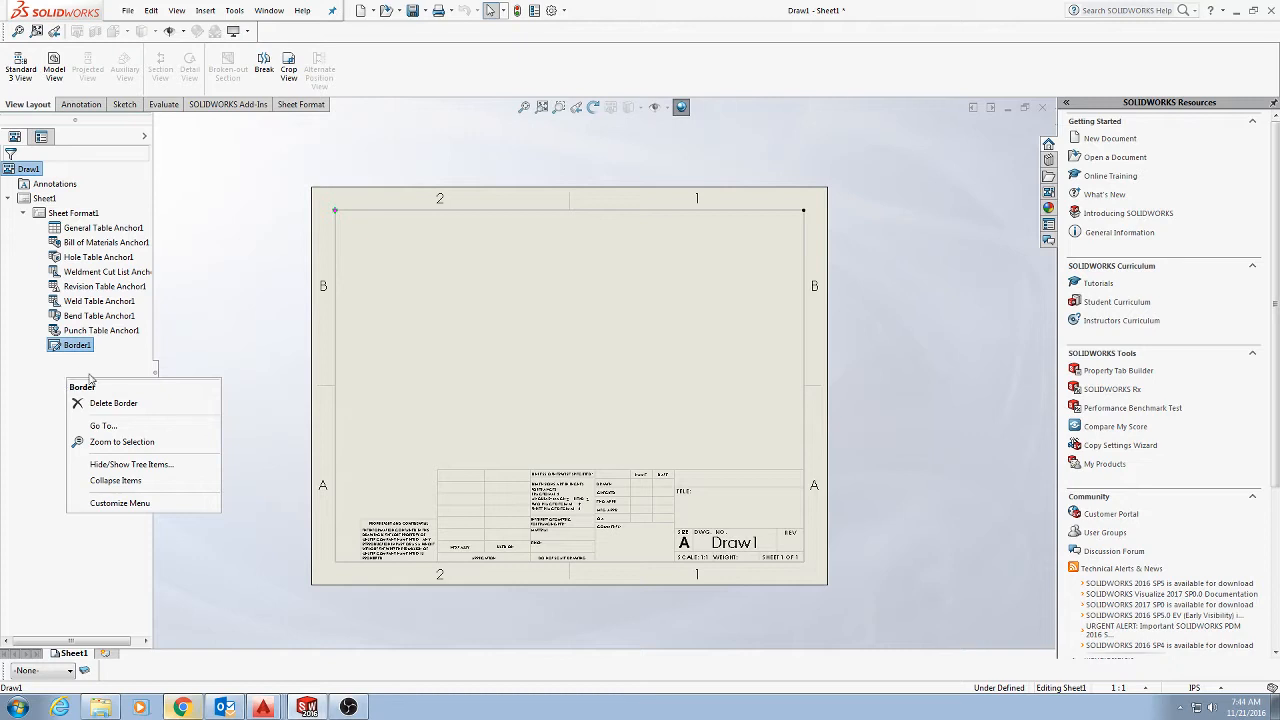
right_click(86, 345)
left_click(113, 371)
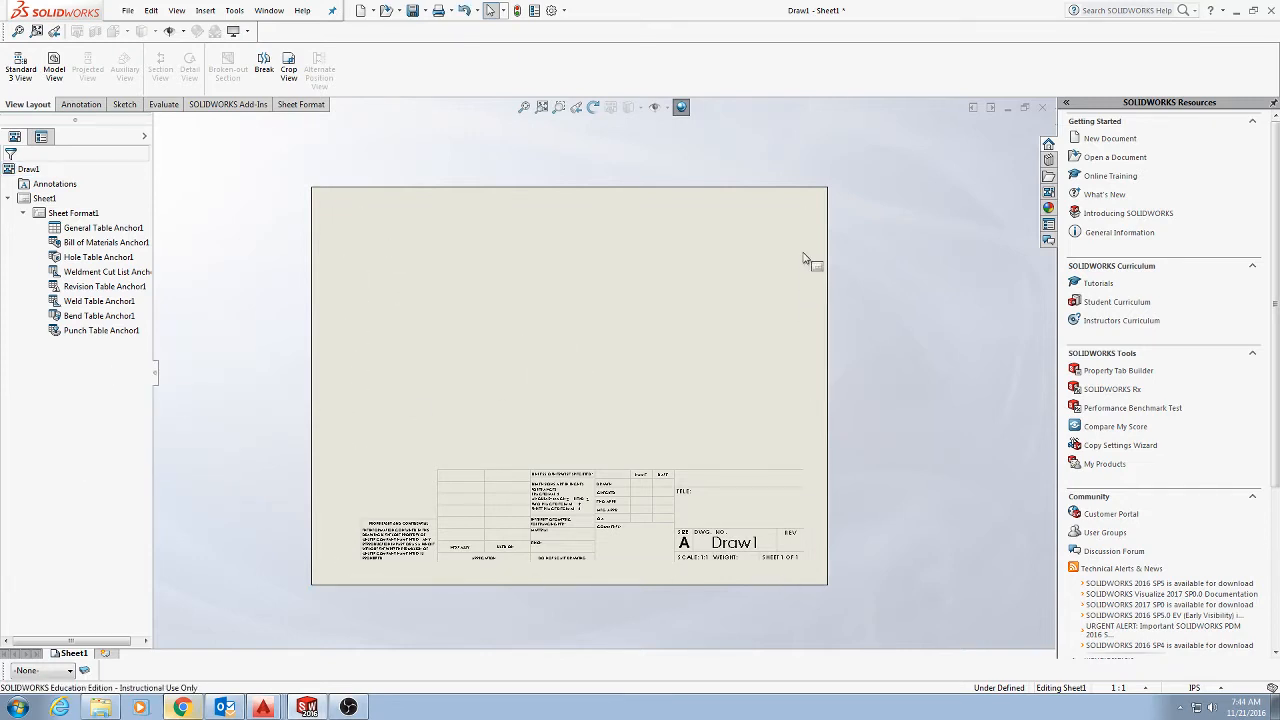
right_click(74, 388)
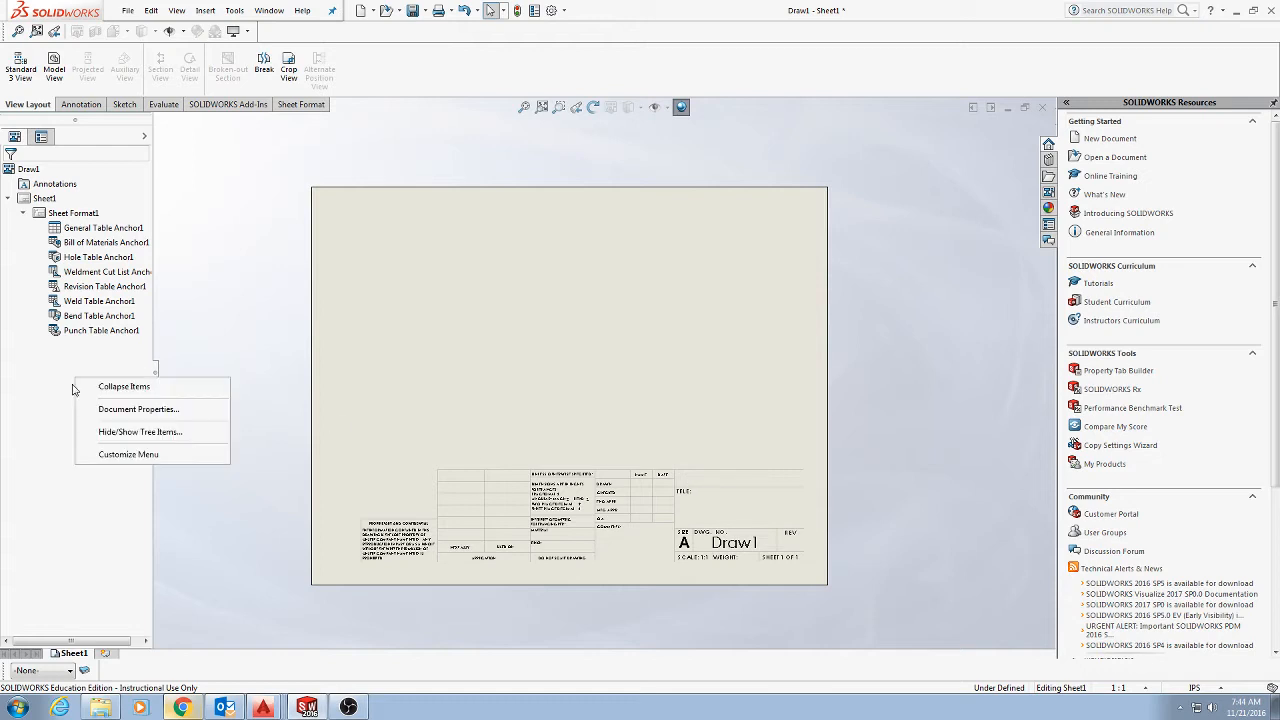
left_click(69, 381)
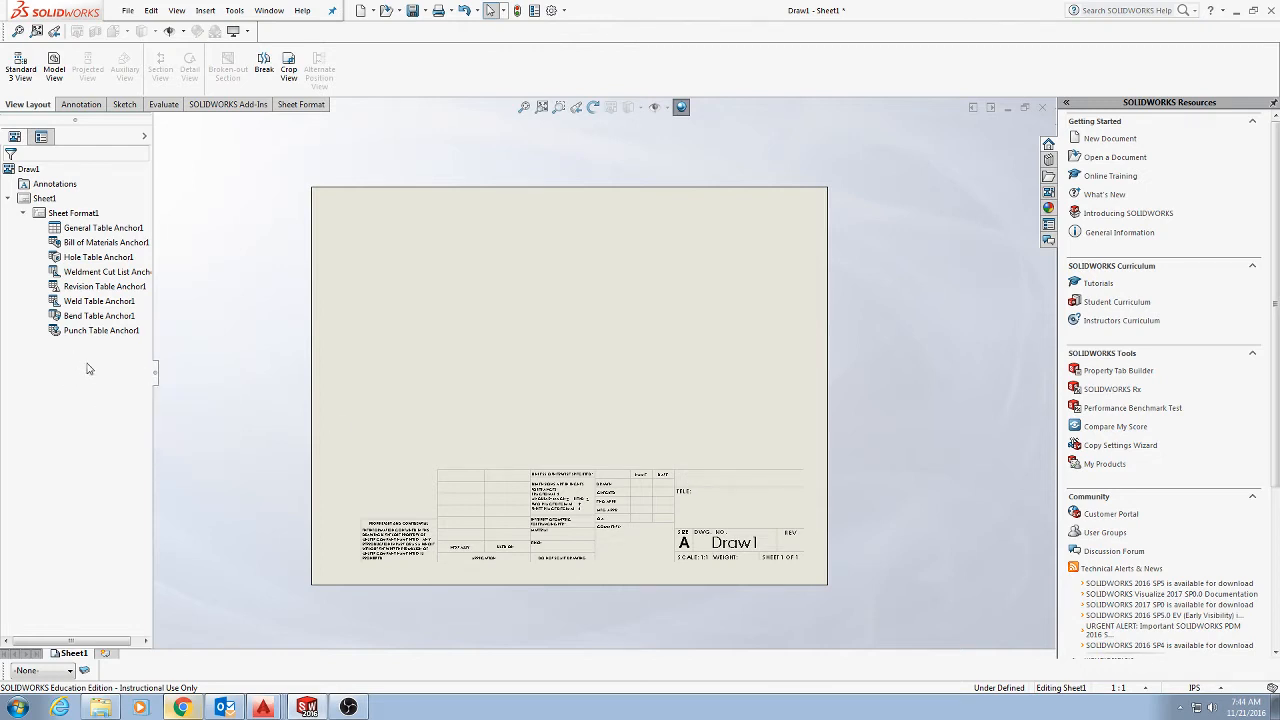
- Delete the default zone border, Border1, from the sheet format
right_click(74, 345)
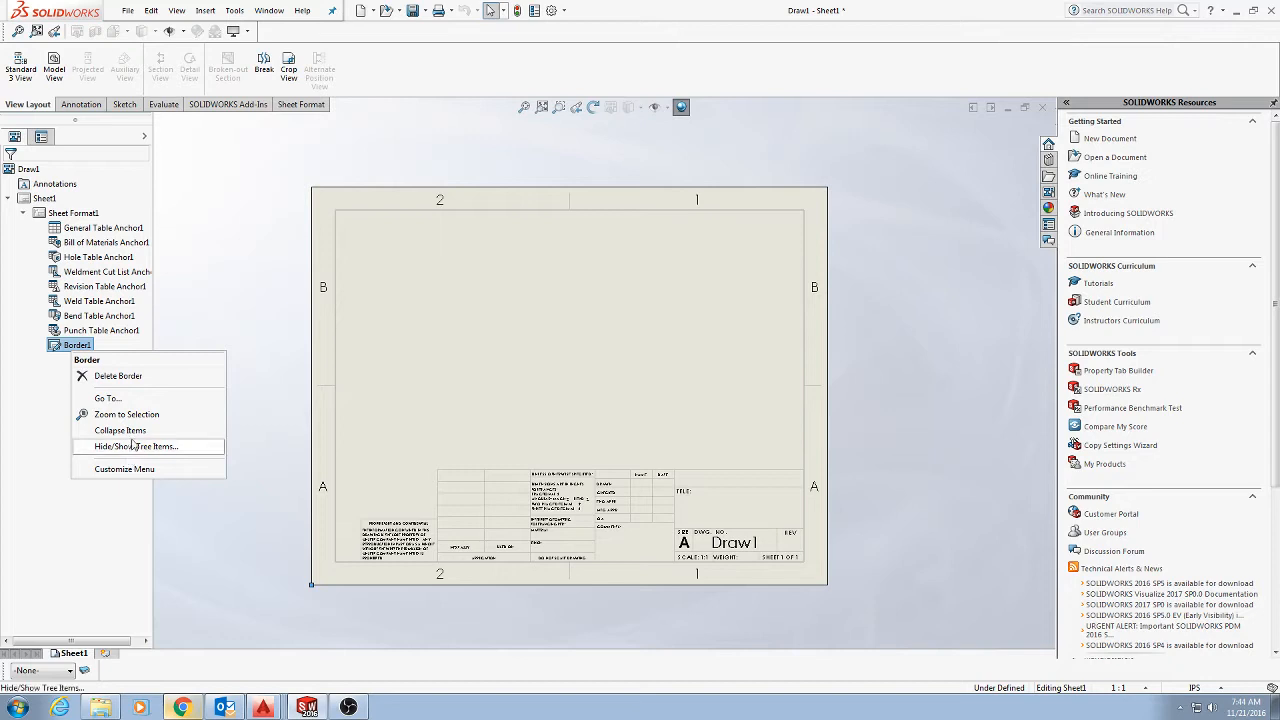
right_click(60, 408)
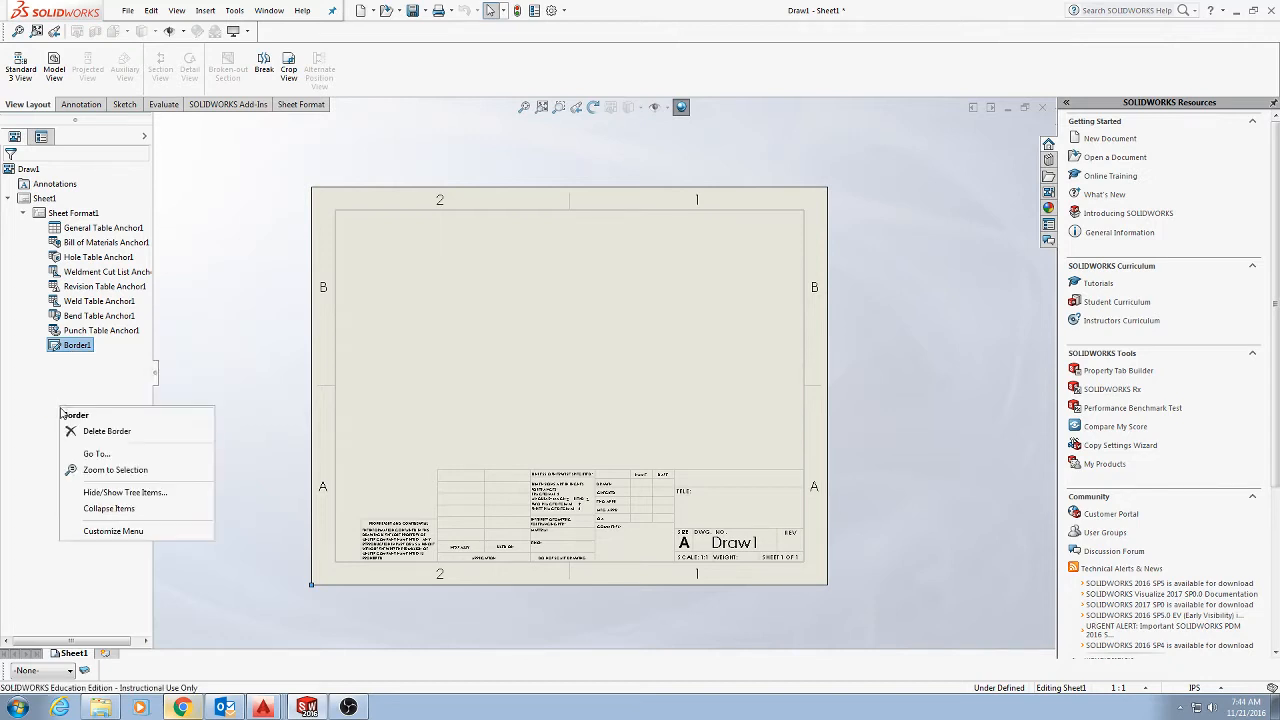
right_click(74, 346)
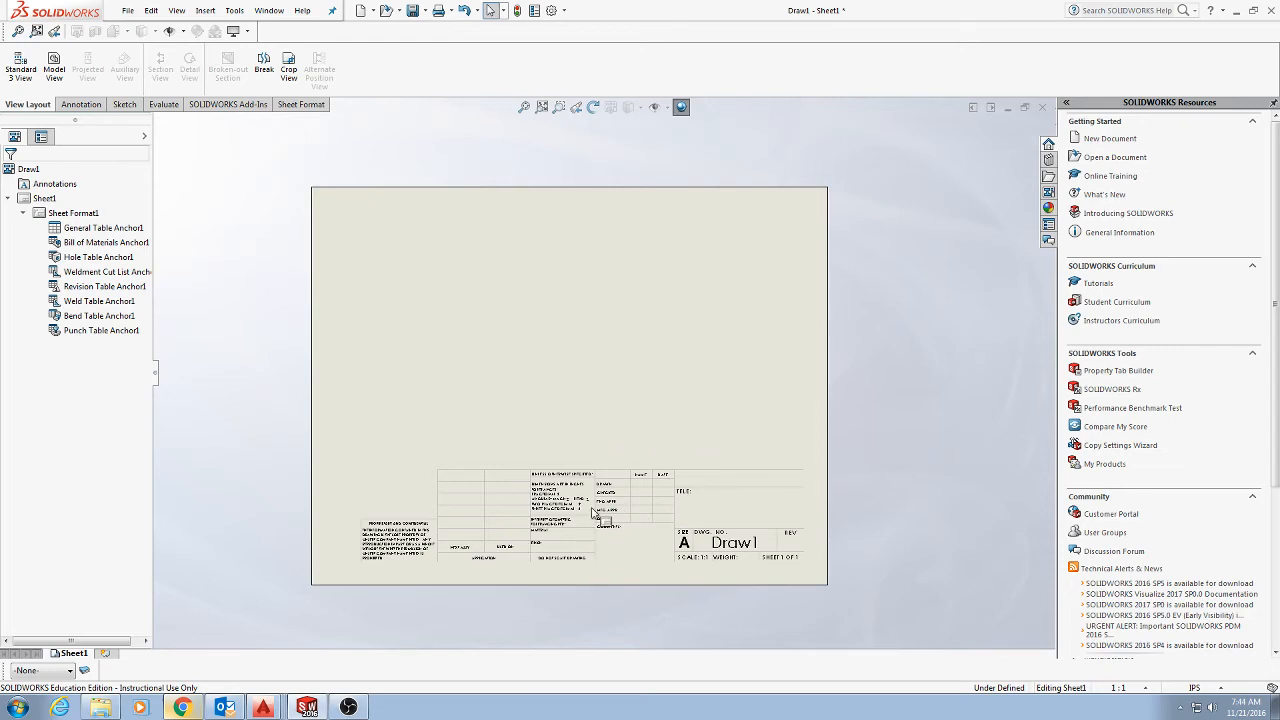
- Check the class title block reference in Chrome, and return to SOLIDWORKS to open the sheet format for editing
scroll(605, 574, "down", 3)
key("alt+Tab")
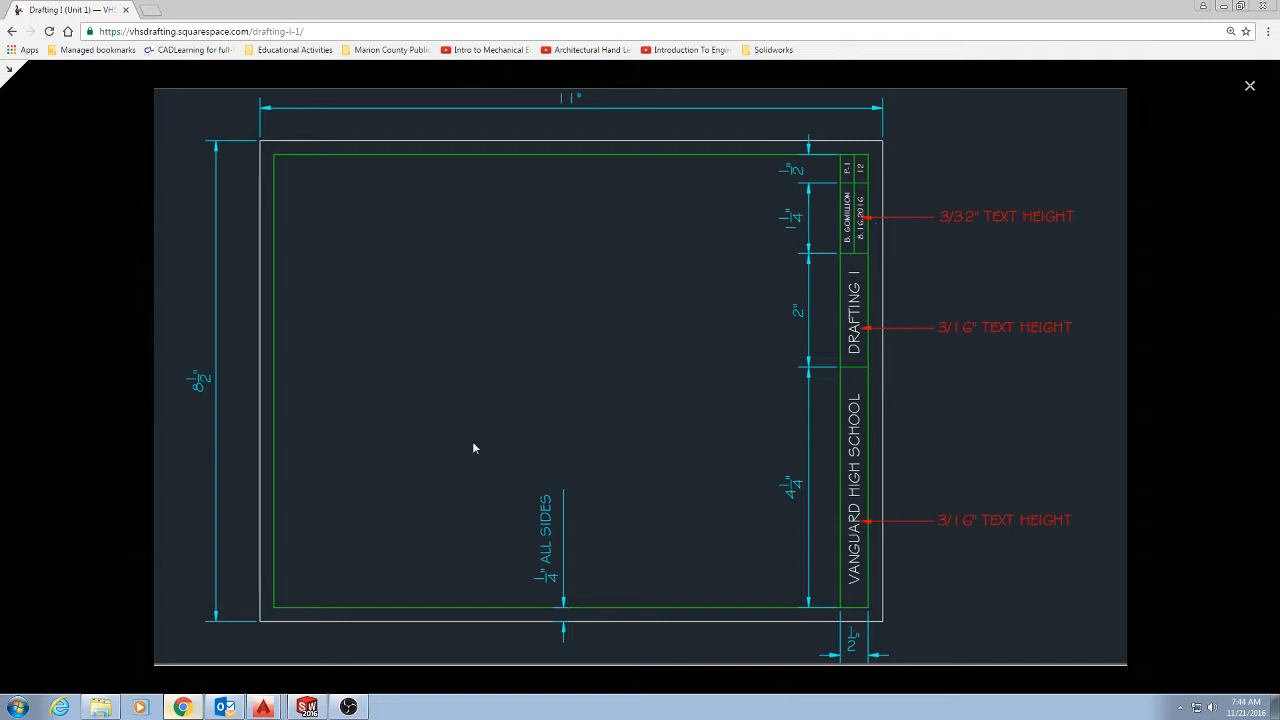
key("alt+Tab")
scroll(420, 385, "up", 2)
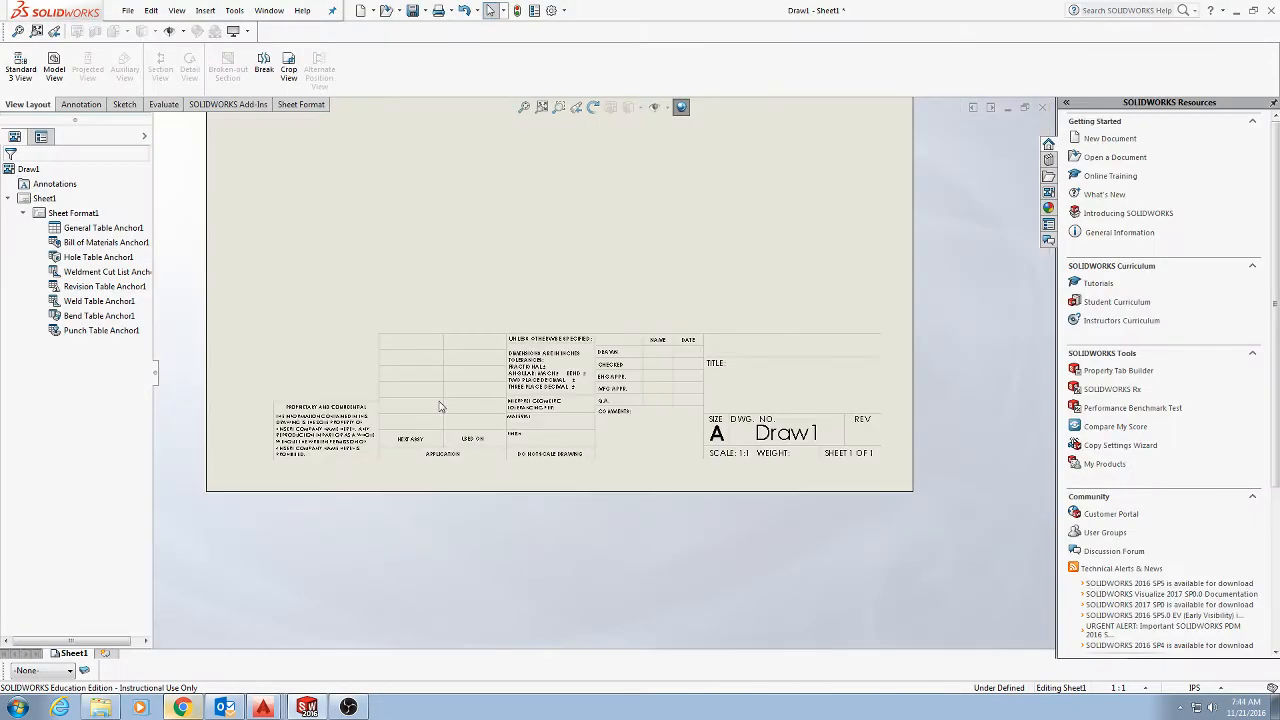
left_click(500, 358)
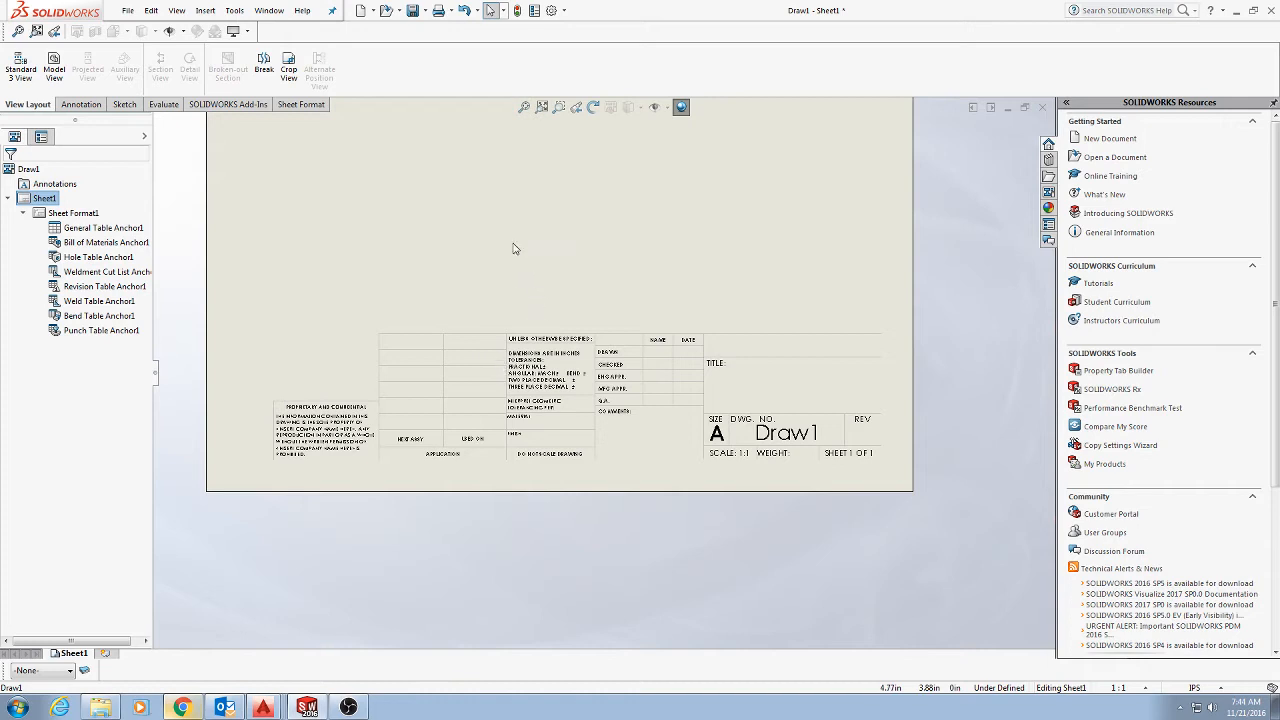
right_click(514, 248)
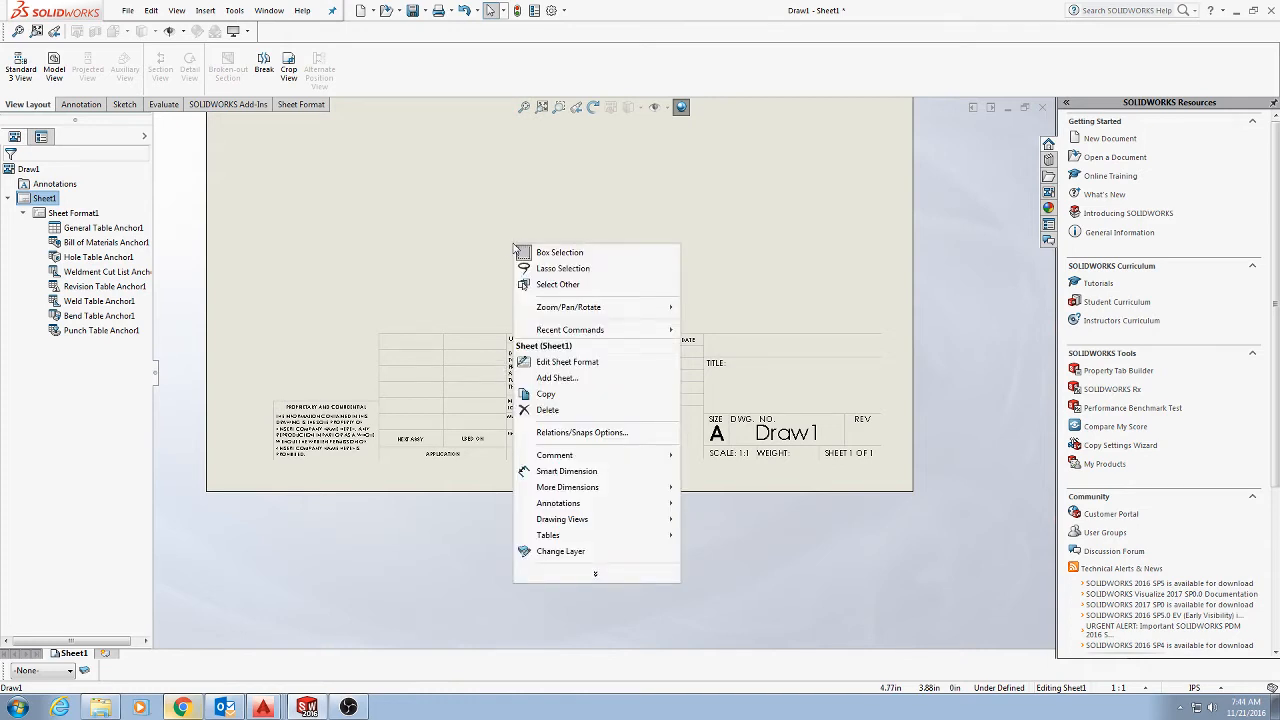
left_click(579, 364)
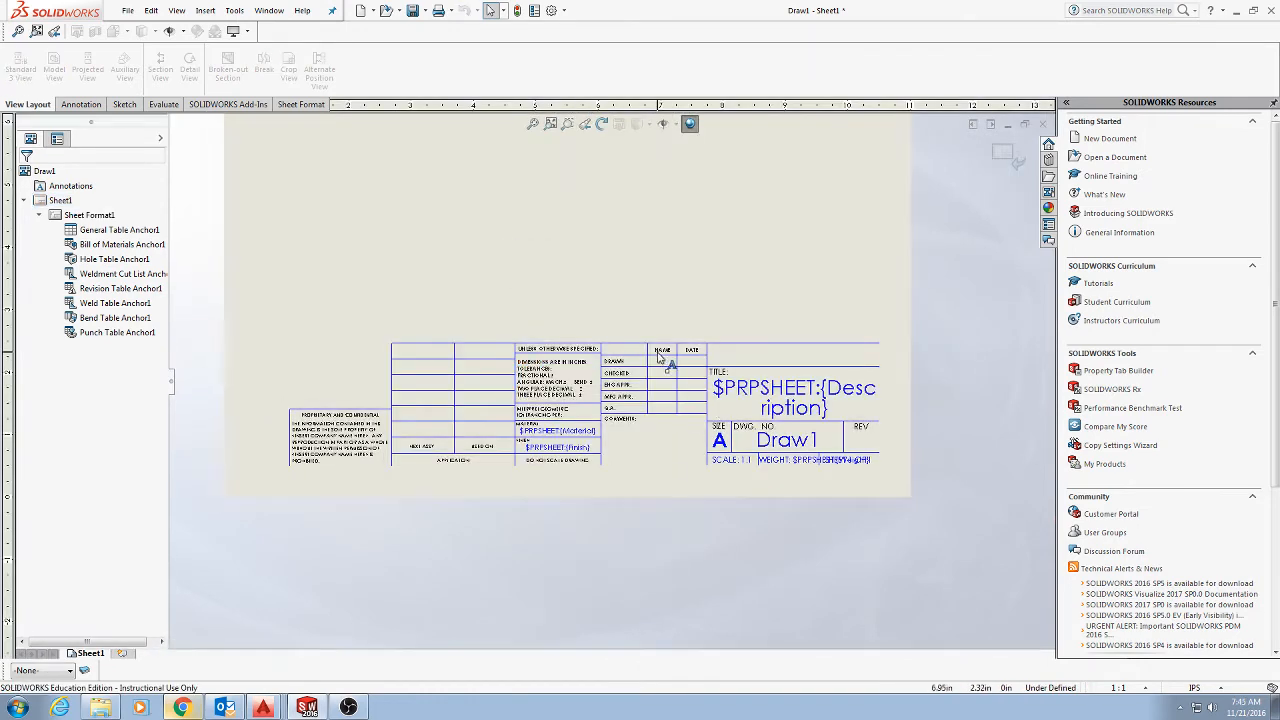
- Delete all lines, notes and property fields of the default title block, leaving the sheet format blank
left_click(785, 344)
key("Delete")
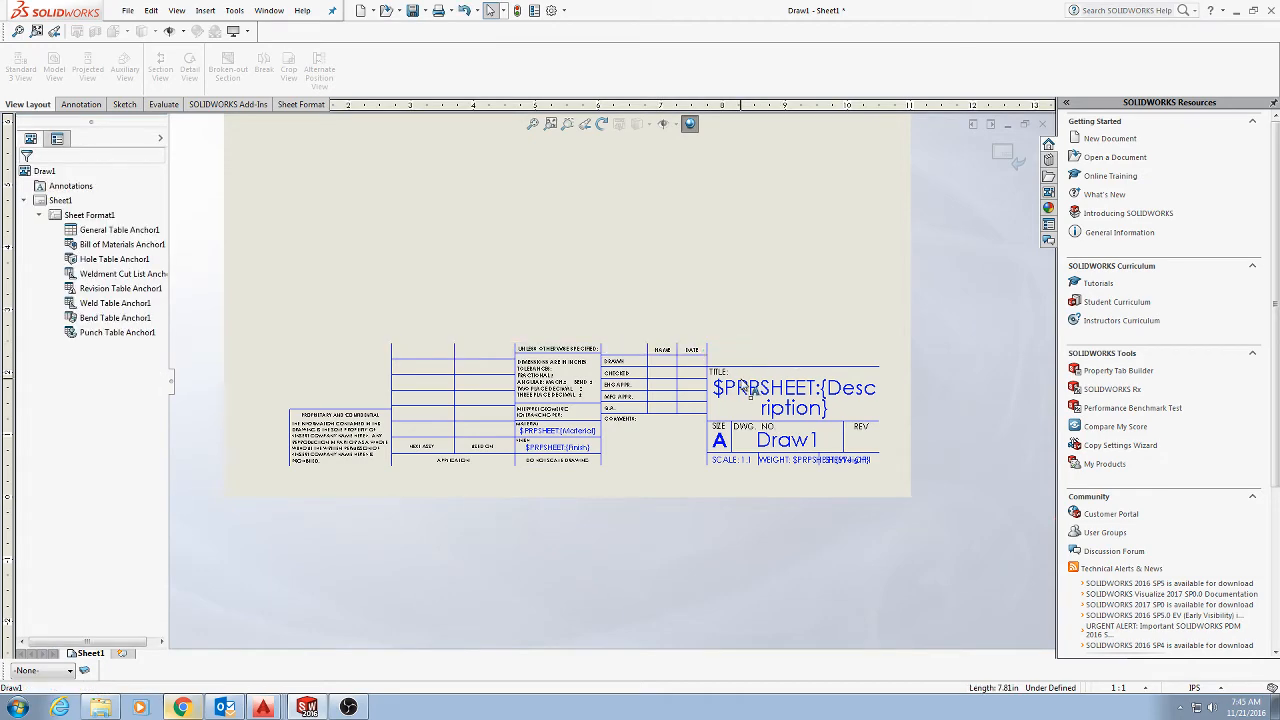
left_click(742, 367)
key("Delete")
left_click_drag(283, 281, 924, 545)
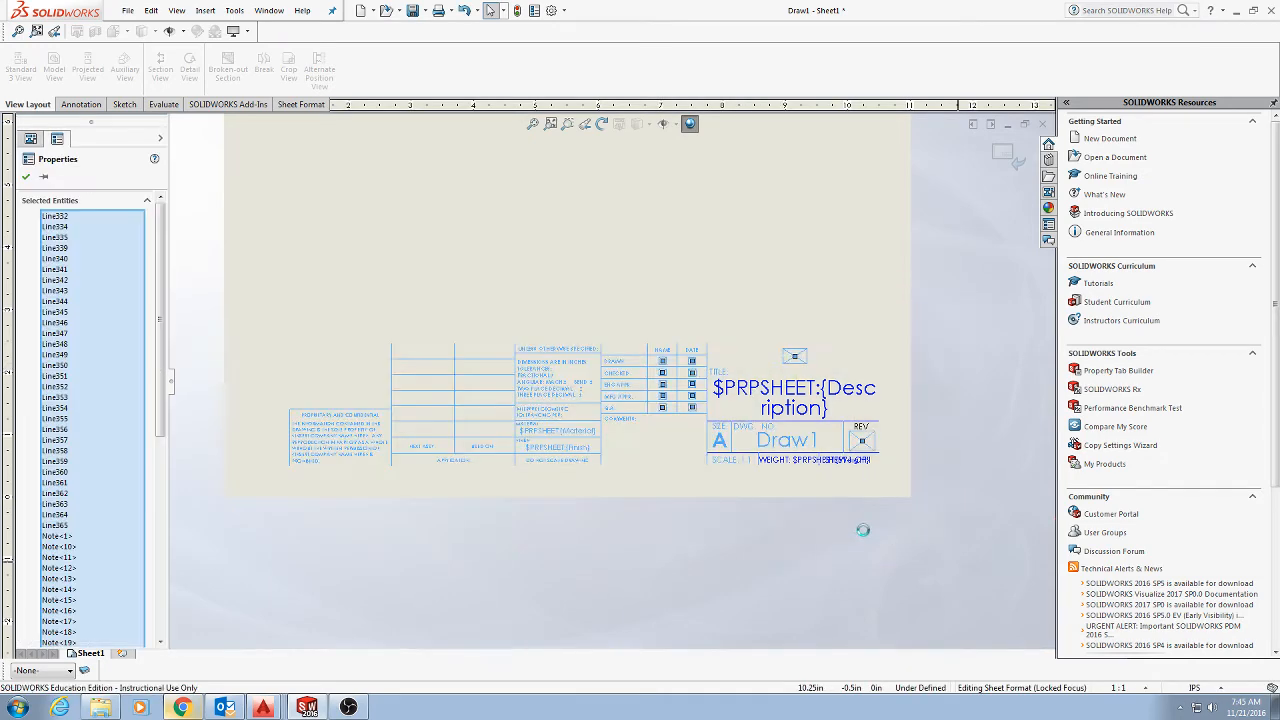
key("Delete")
scroll(590, 521, "down", 3)
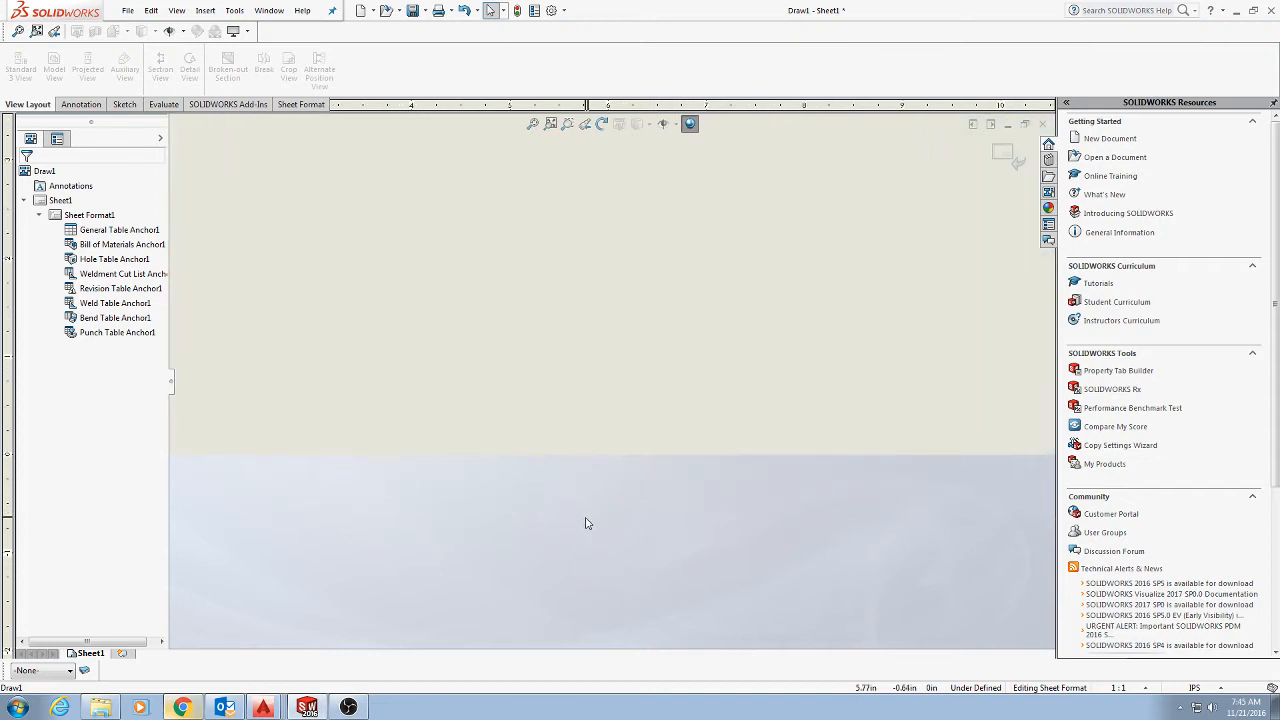
scroll(586, 523, "up", 10)
scroll(617, 275, "down", 2)
scroll(567, 249, "down", 2)
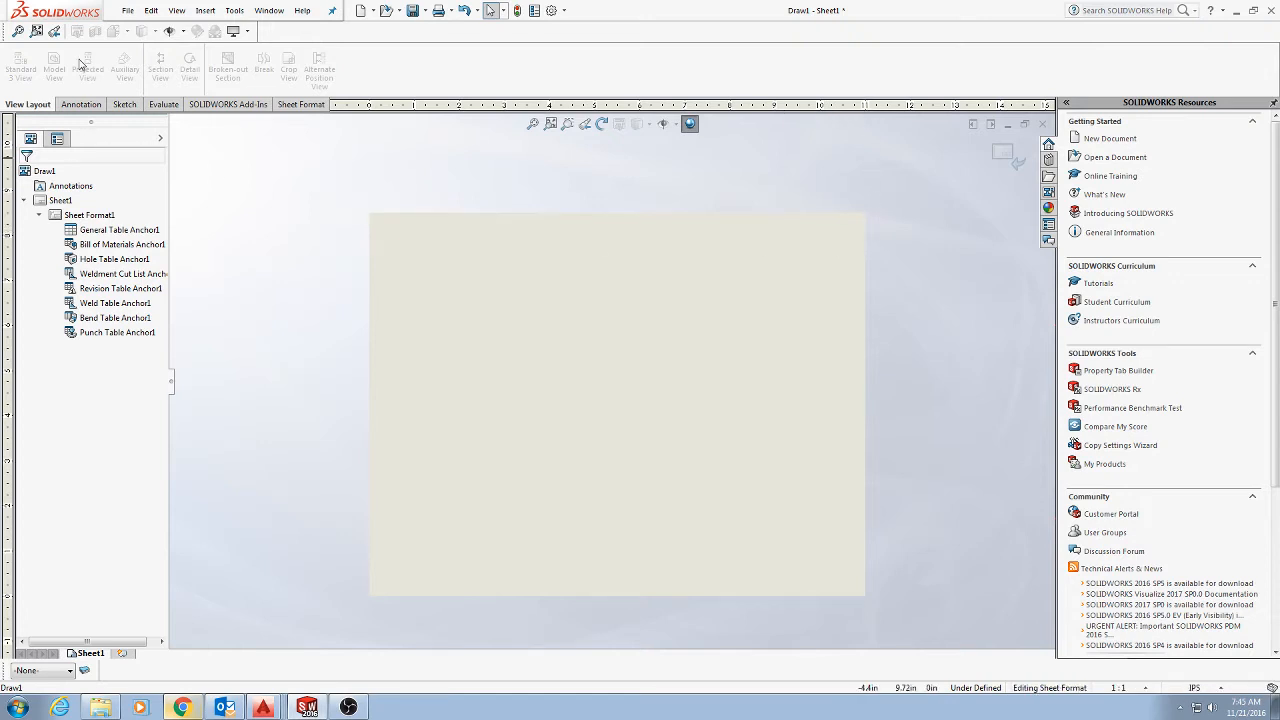
left_click(124, 104)
left_click(56, 51)
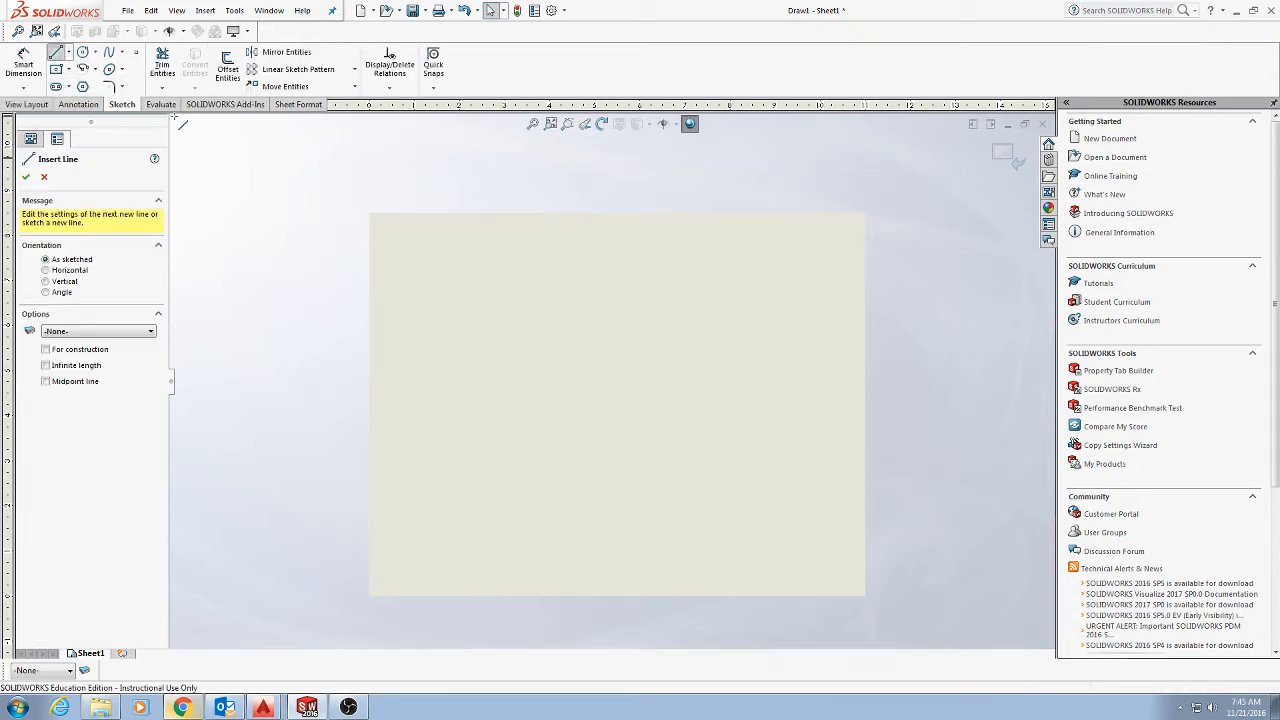
left_click(370, 213)
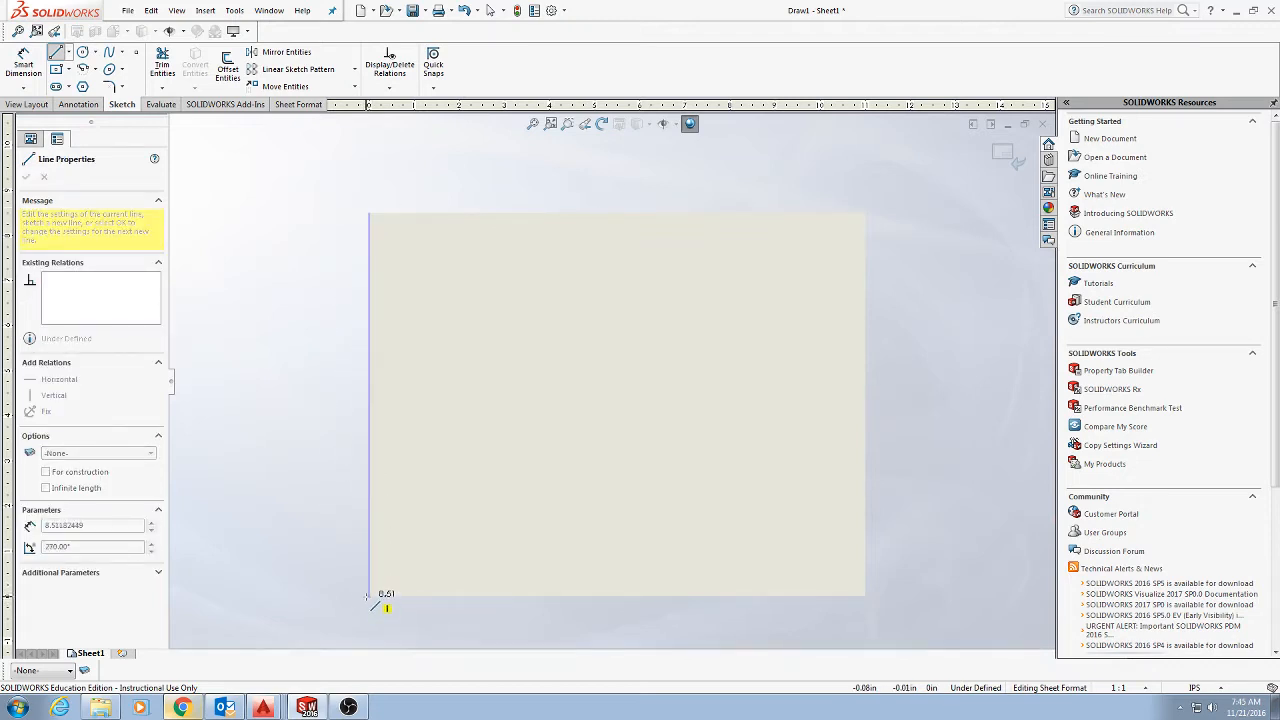
key("Escape")
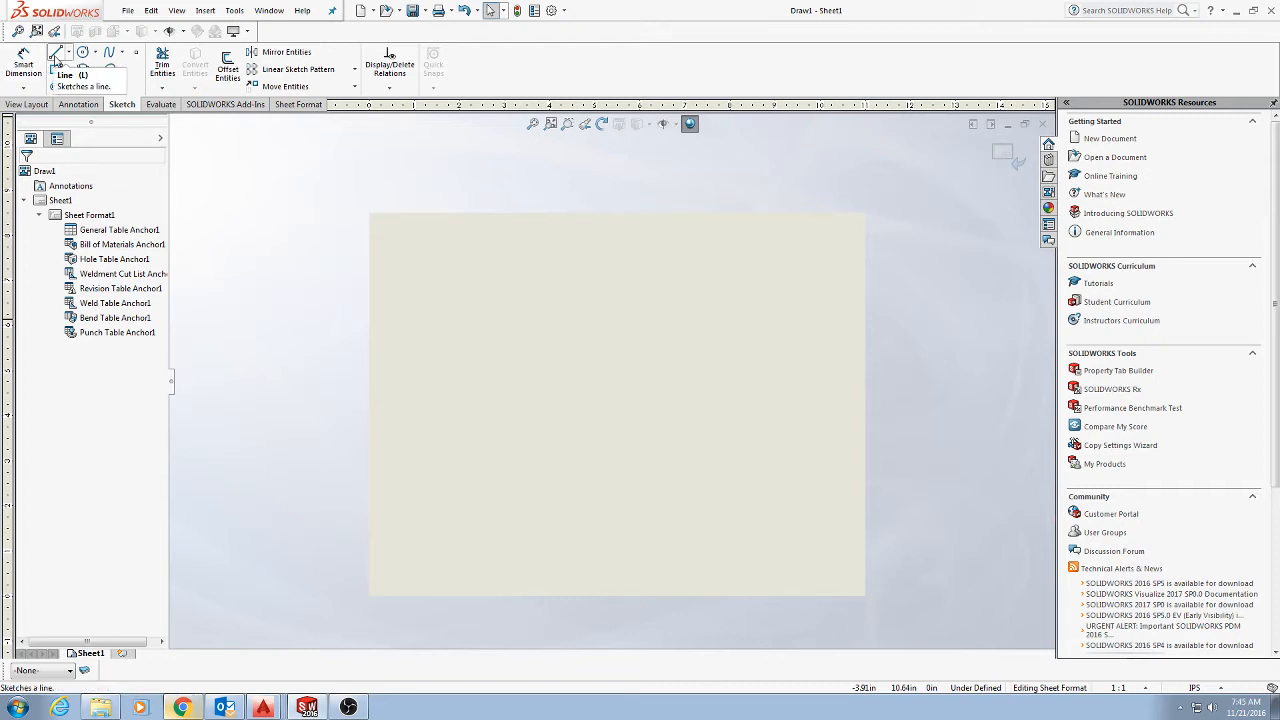
- Sketch a closed rectangular border of four lines just inside the sheet edges, about 8.25 in tall
left_click(56, 54)
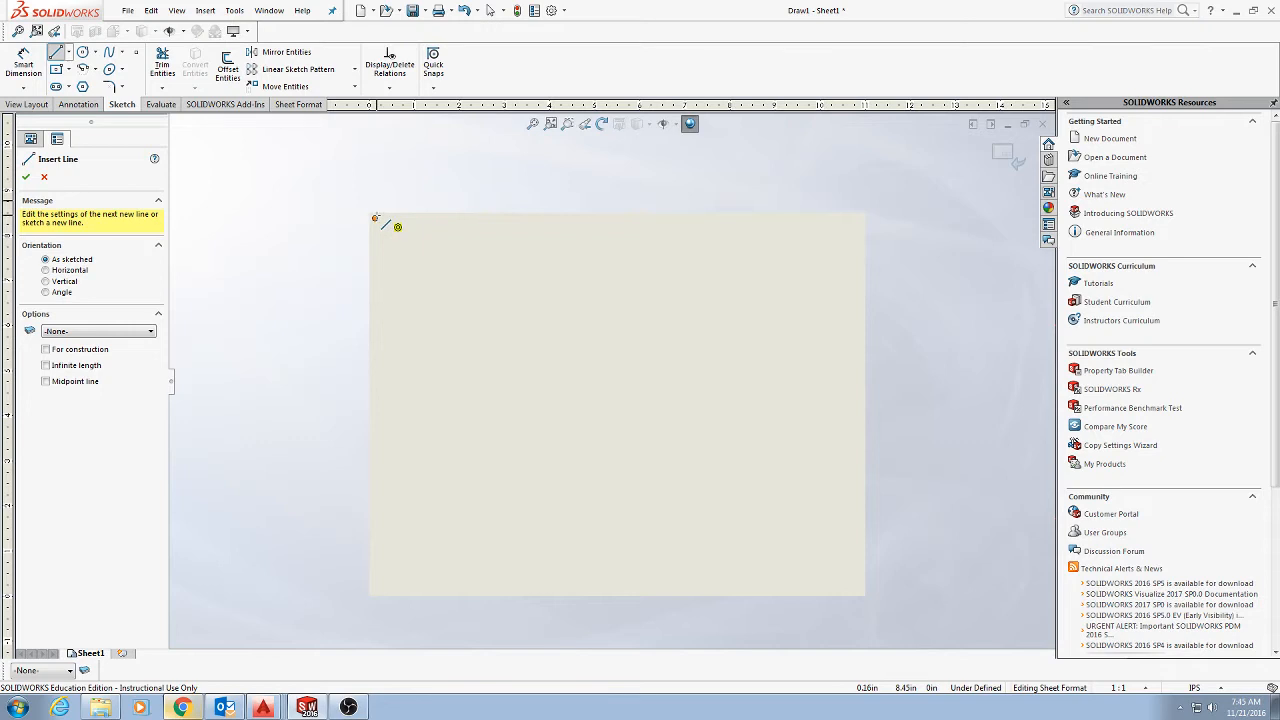
left_click(375, 218)
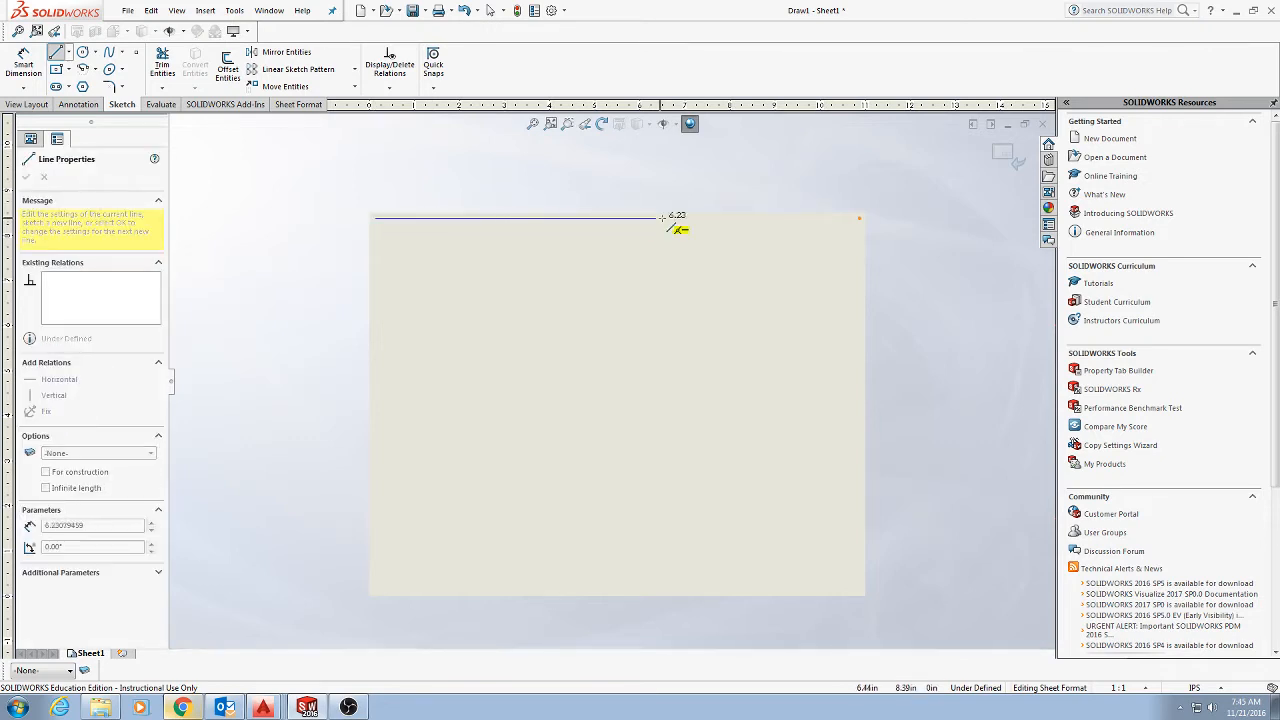
left_click(859, 218)
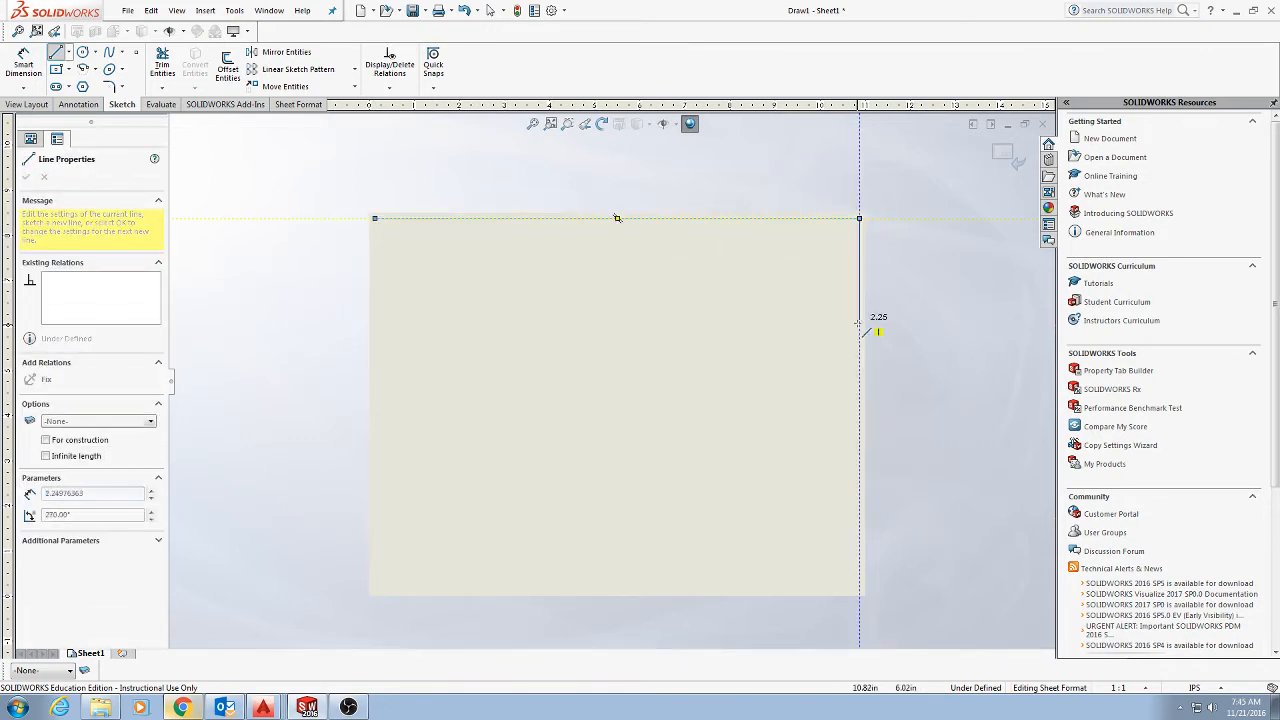
left_click(859, 591)
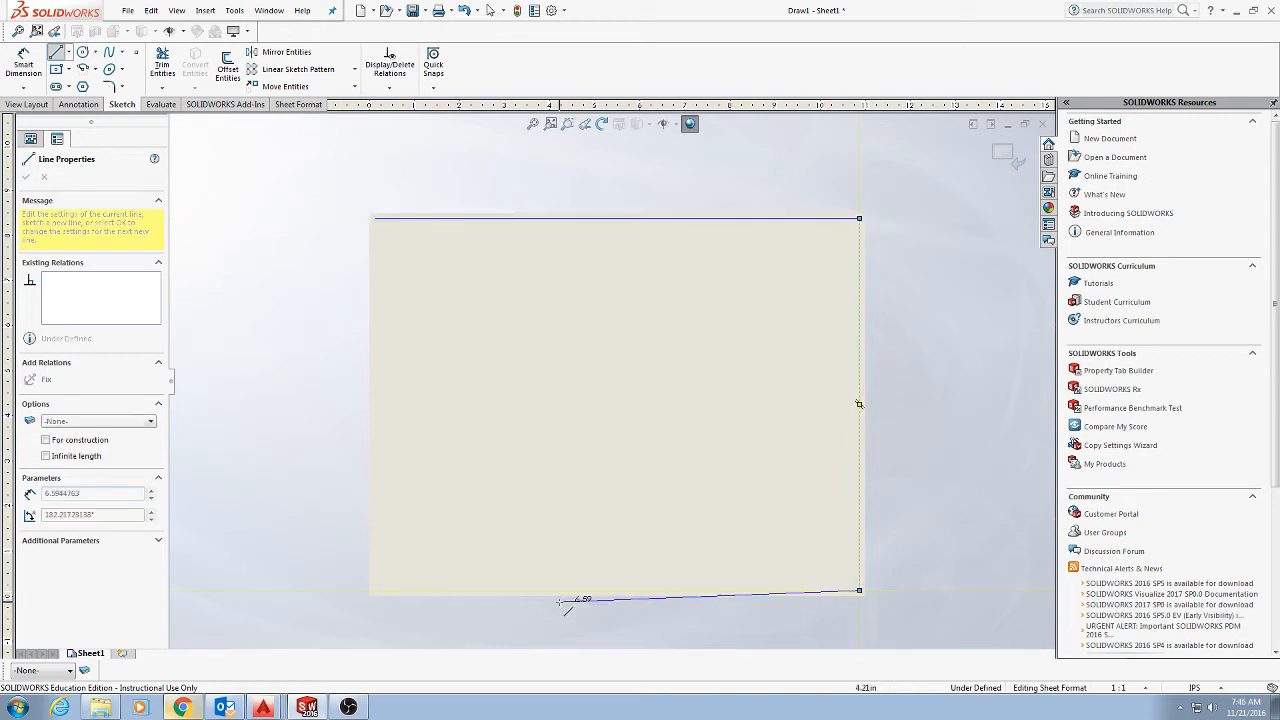
left_click(375, 591)
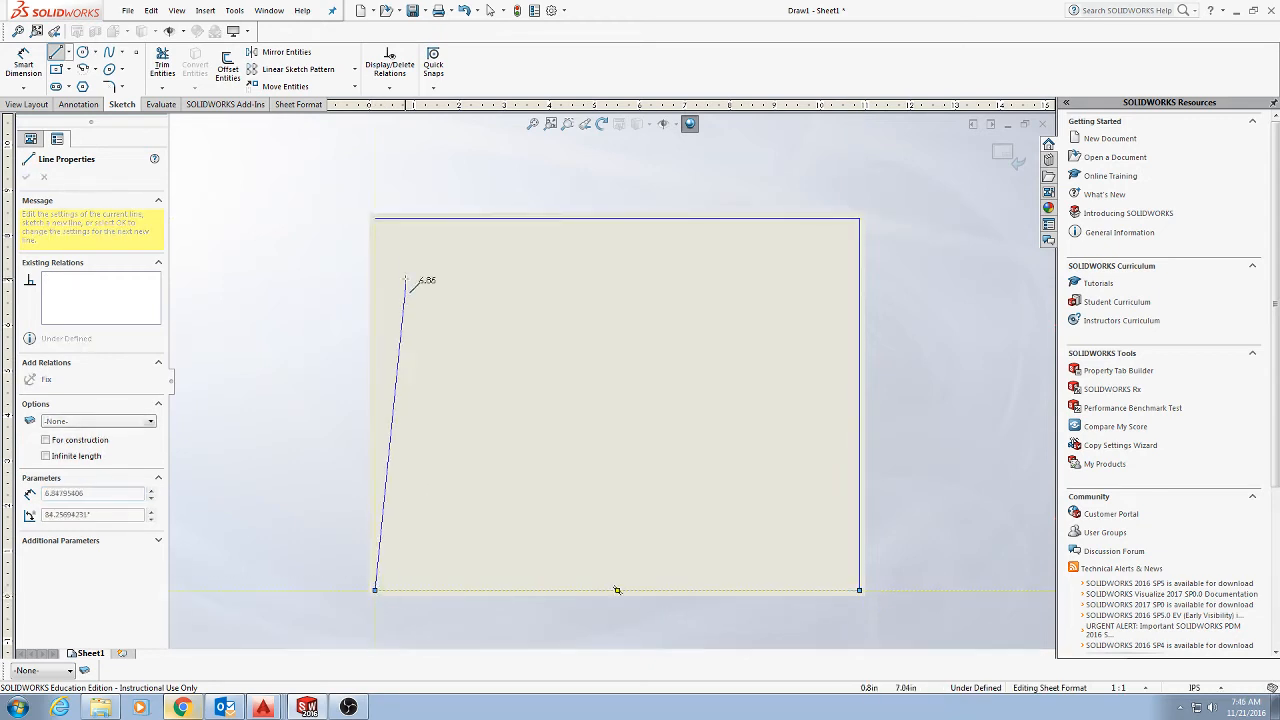
left_click(375, 219)
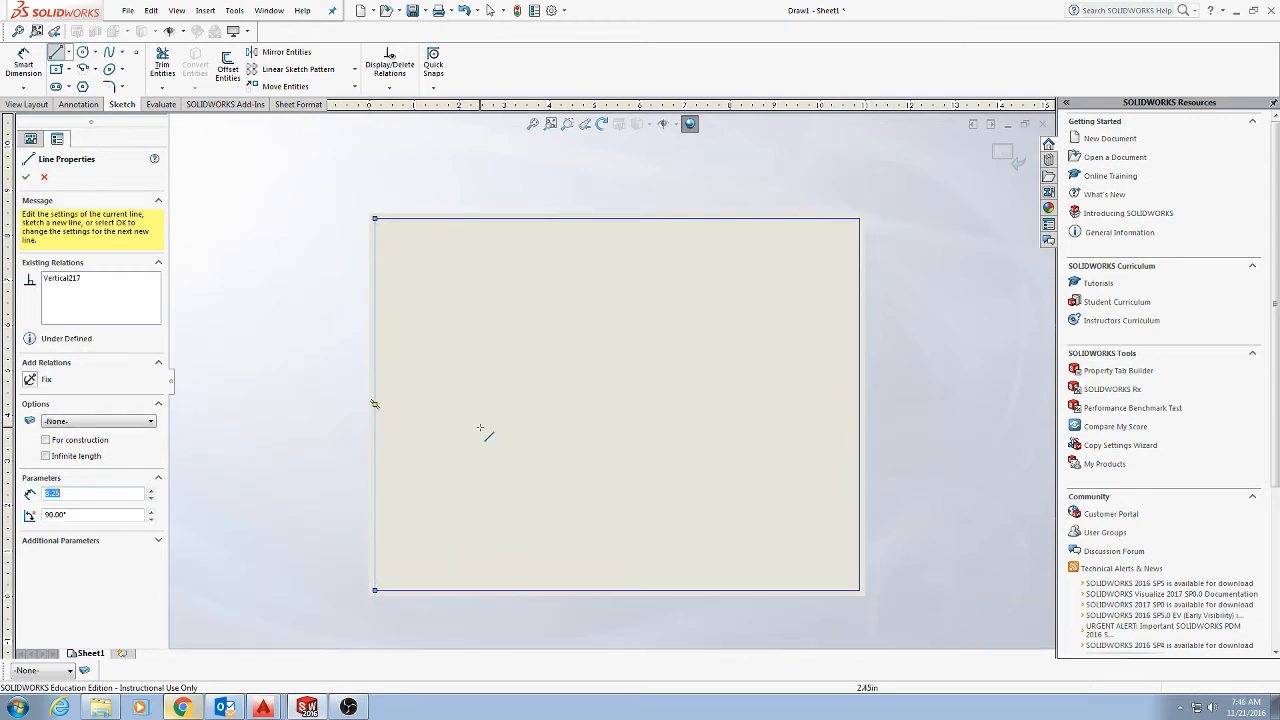
key("Escape")
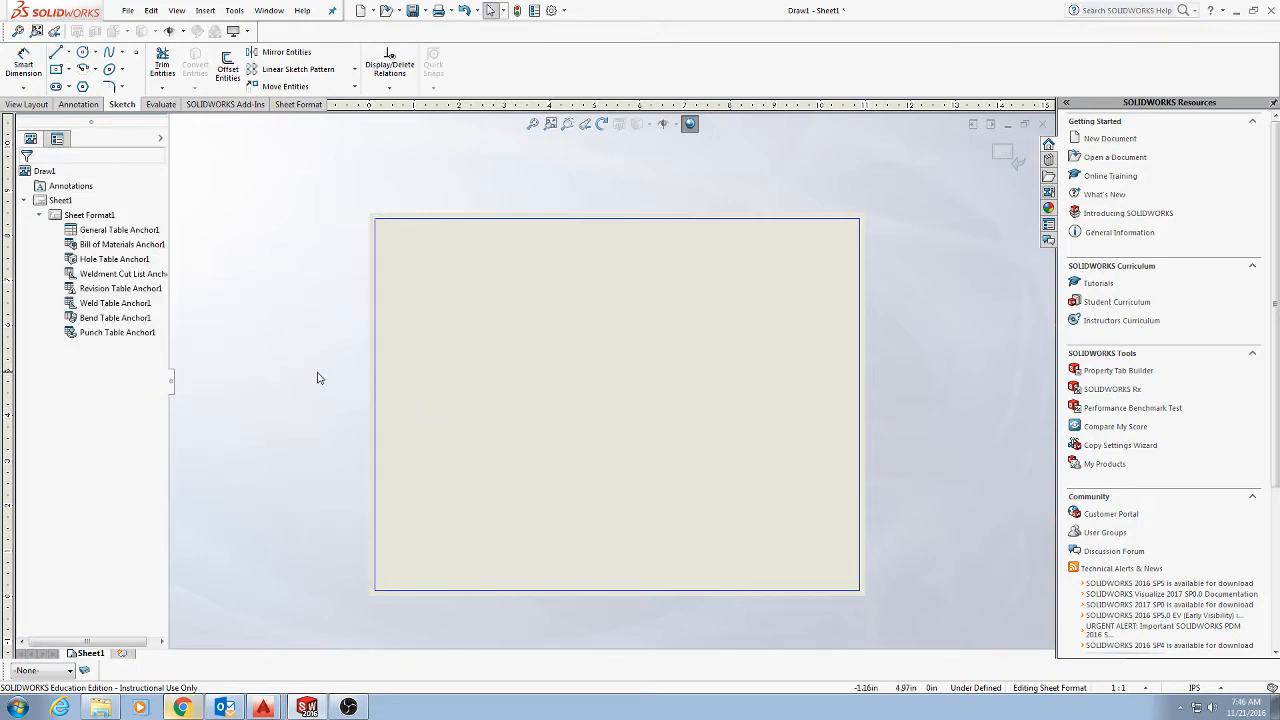
- Compare the sketched border with the border margin and title block dimensions of the reference drawing in Chrome
key("alt+Tab")
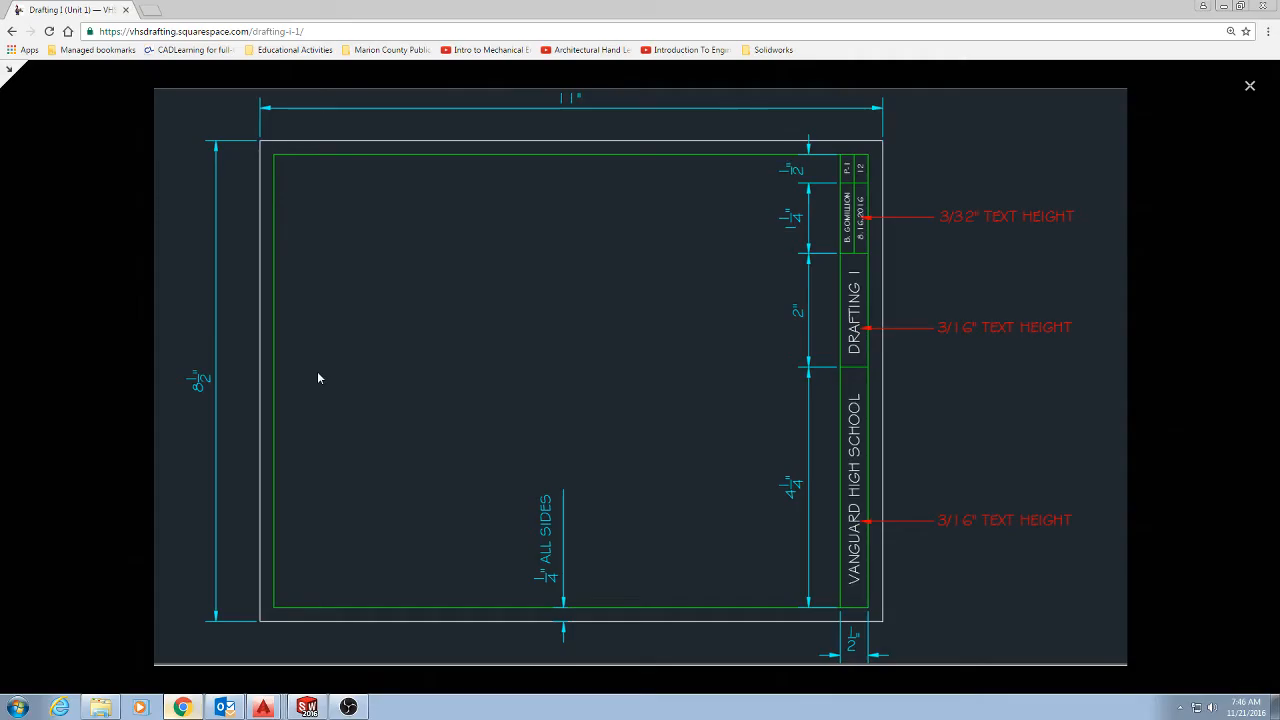
key("alt+Tab")
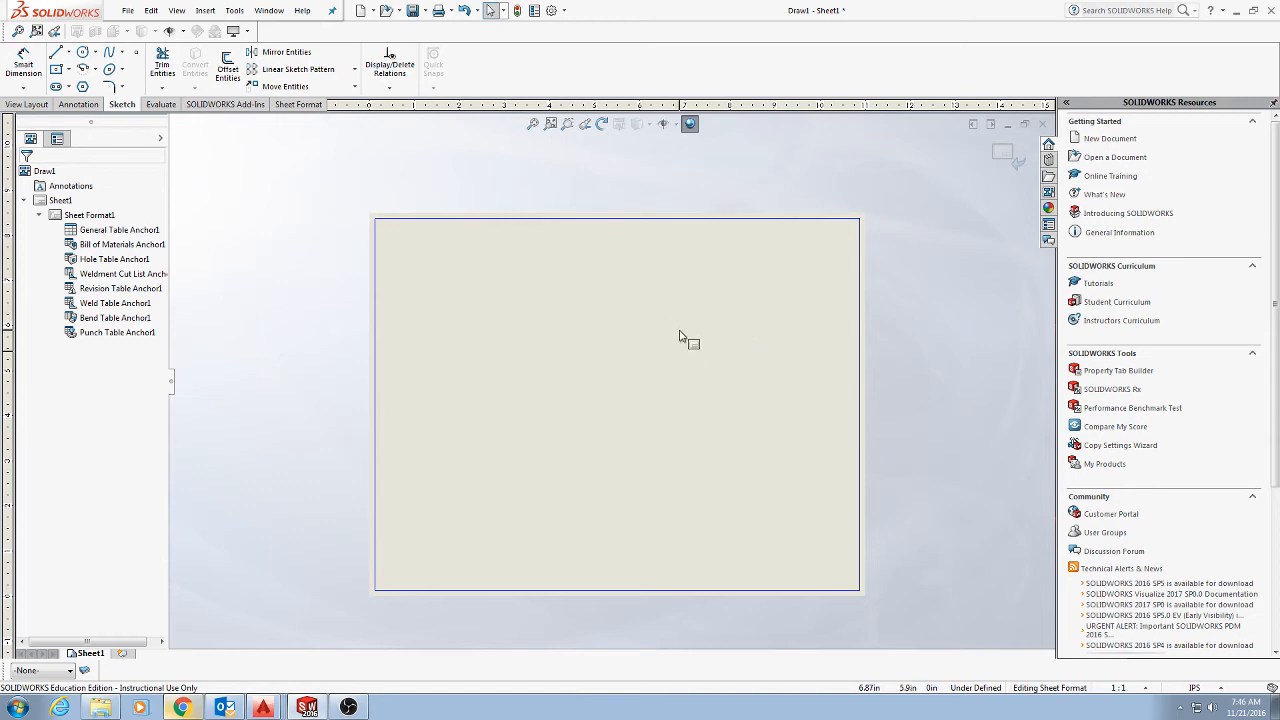
key("alt+Tab")
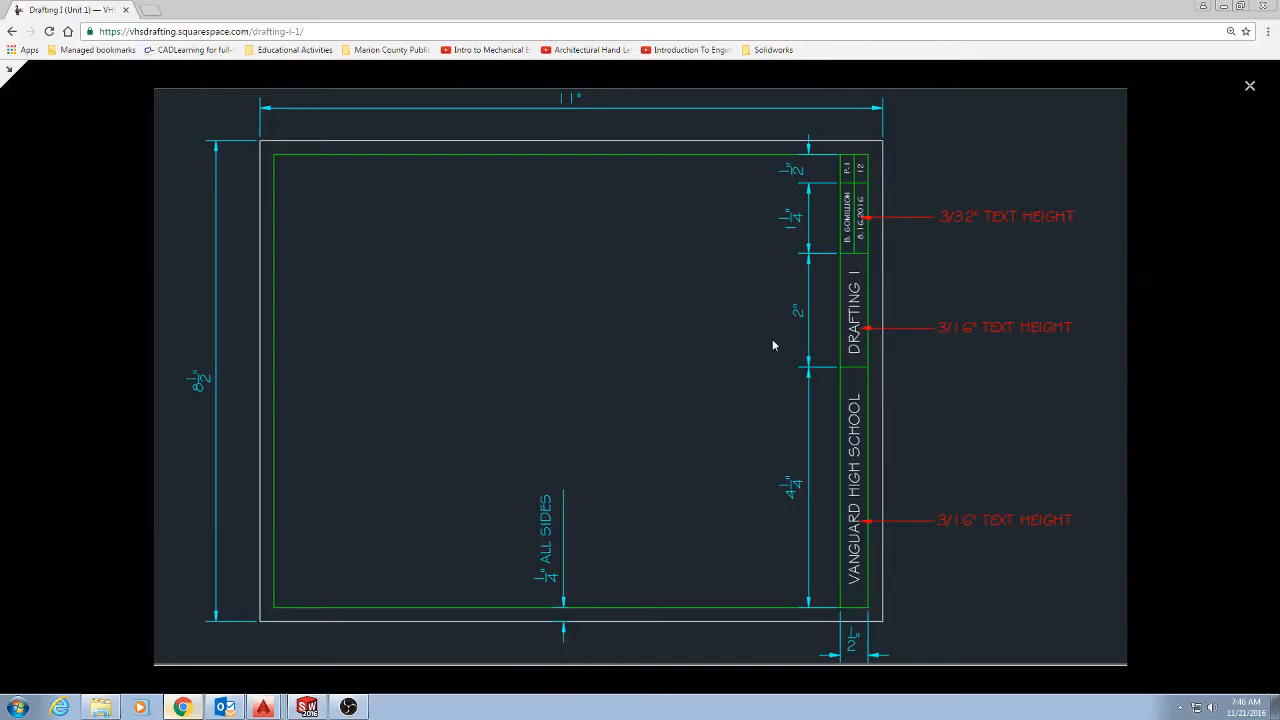
- Switch back to SOLIDWORKS, and check the printer's paper margins and the print preview of the current sheet
key("alt+Tab")
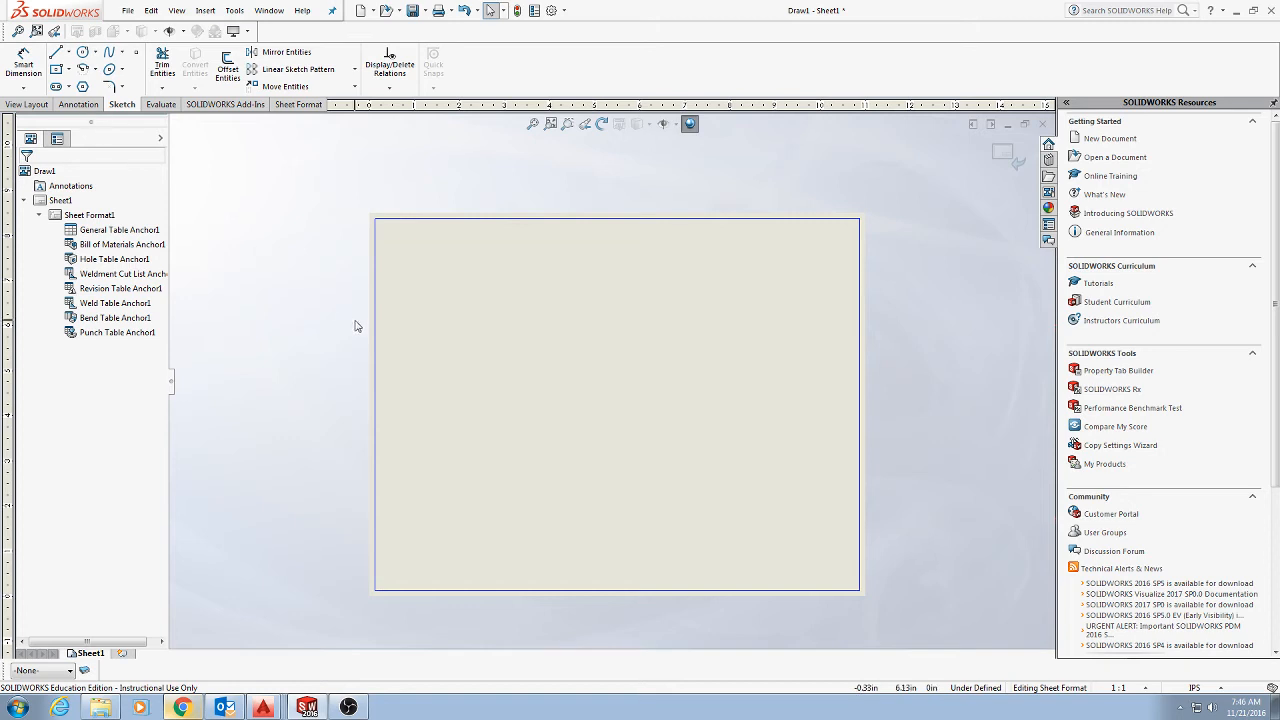
key("ctrl+p")
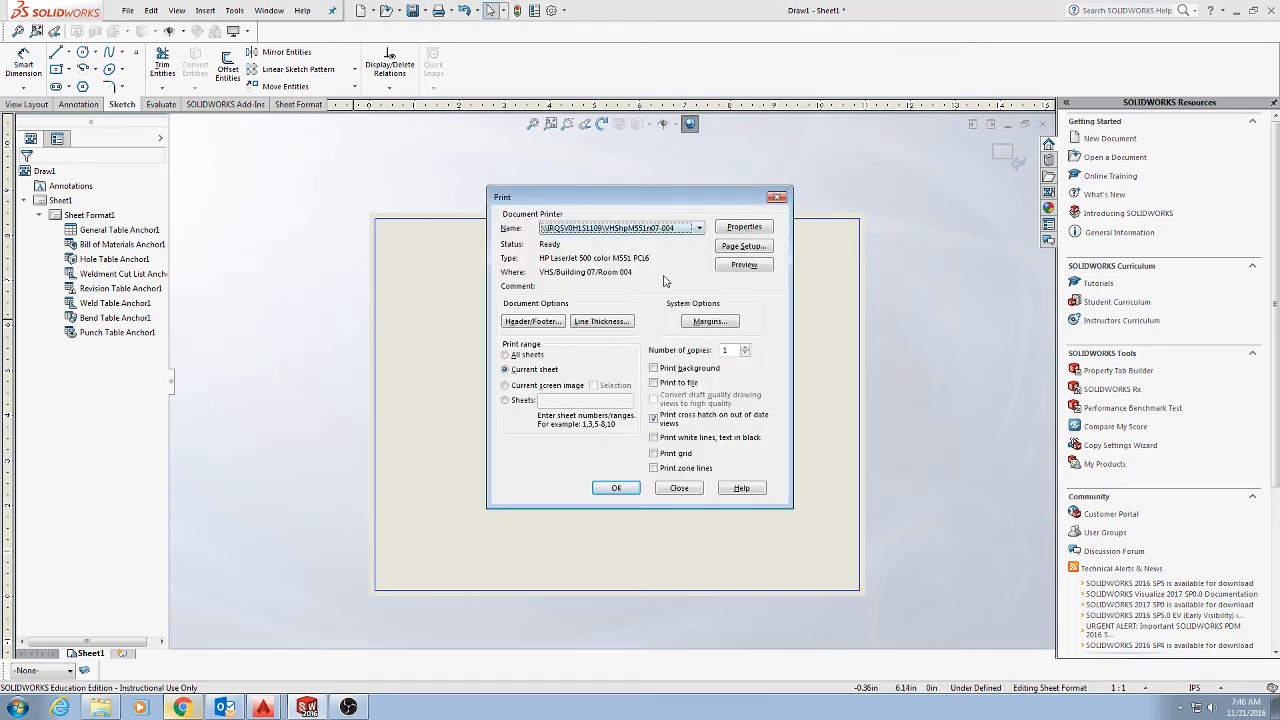
left_click(710, 322)
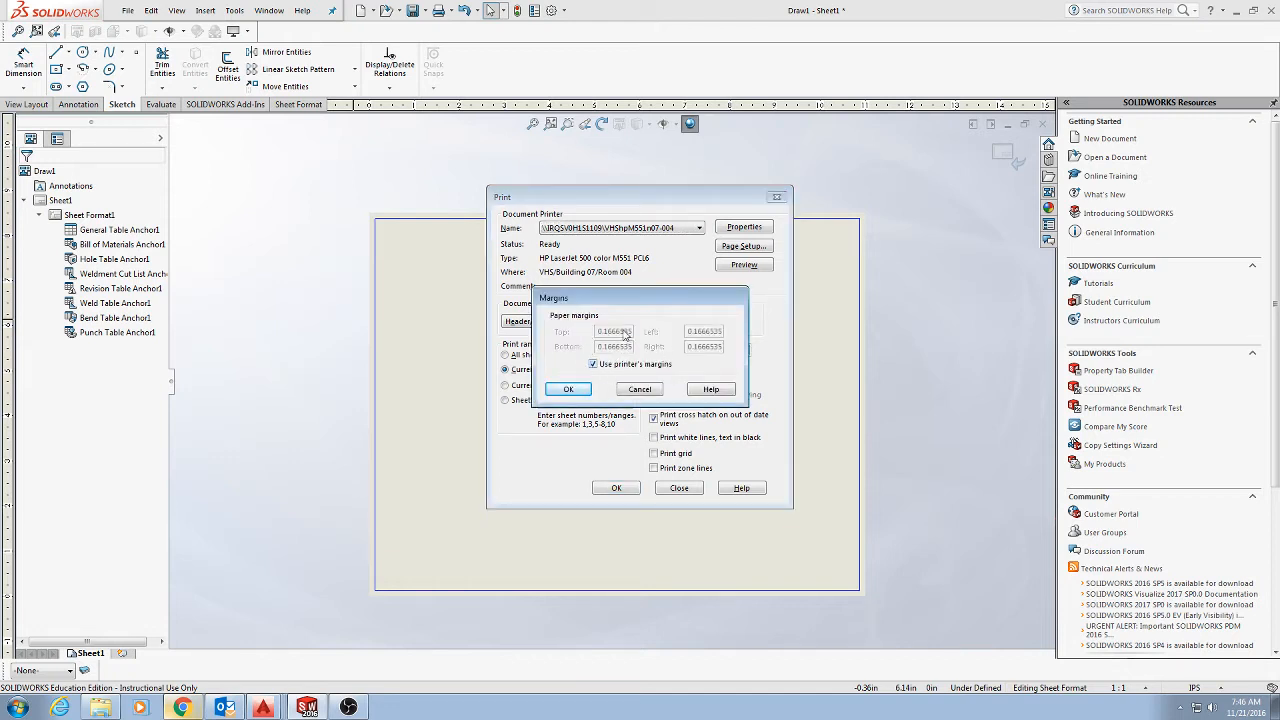
left_click(639, 389)
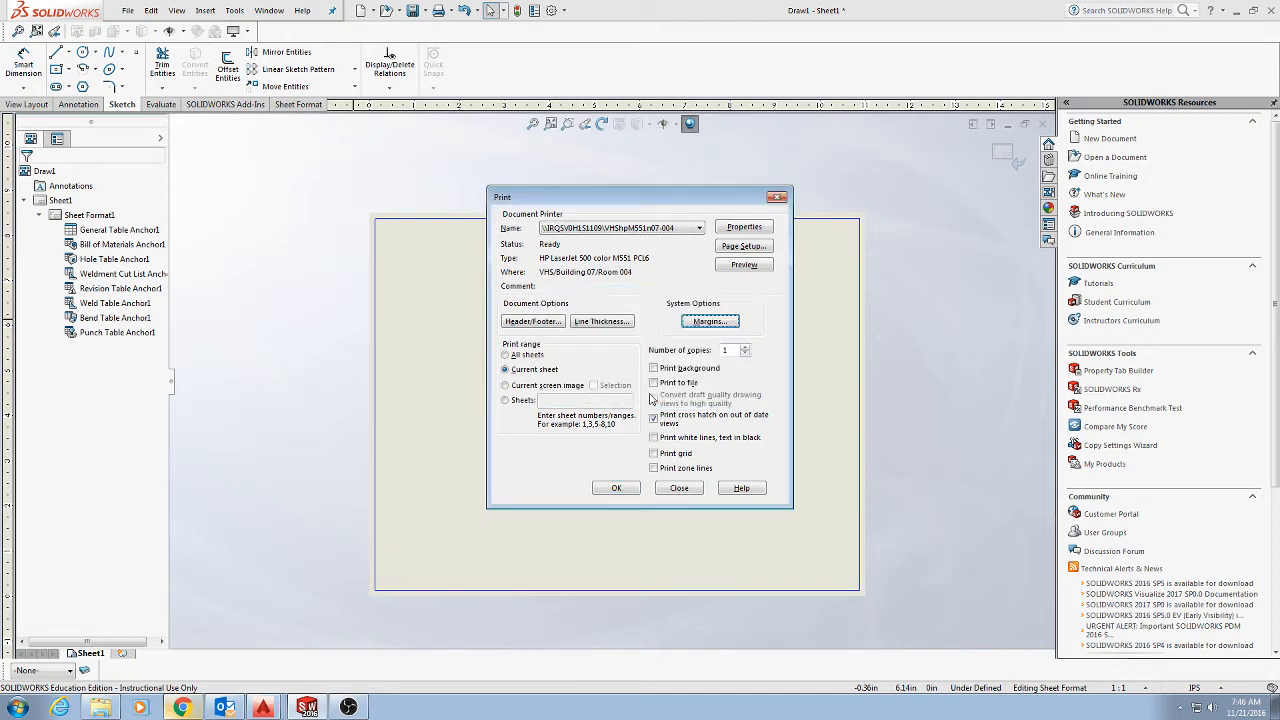
left_click(750, 264)
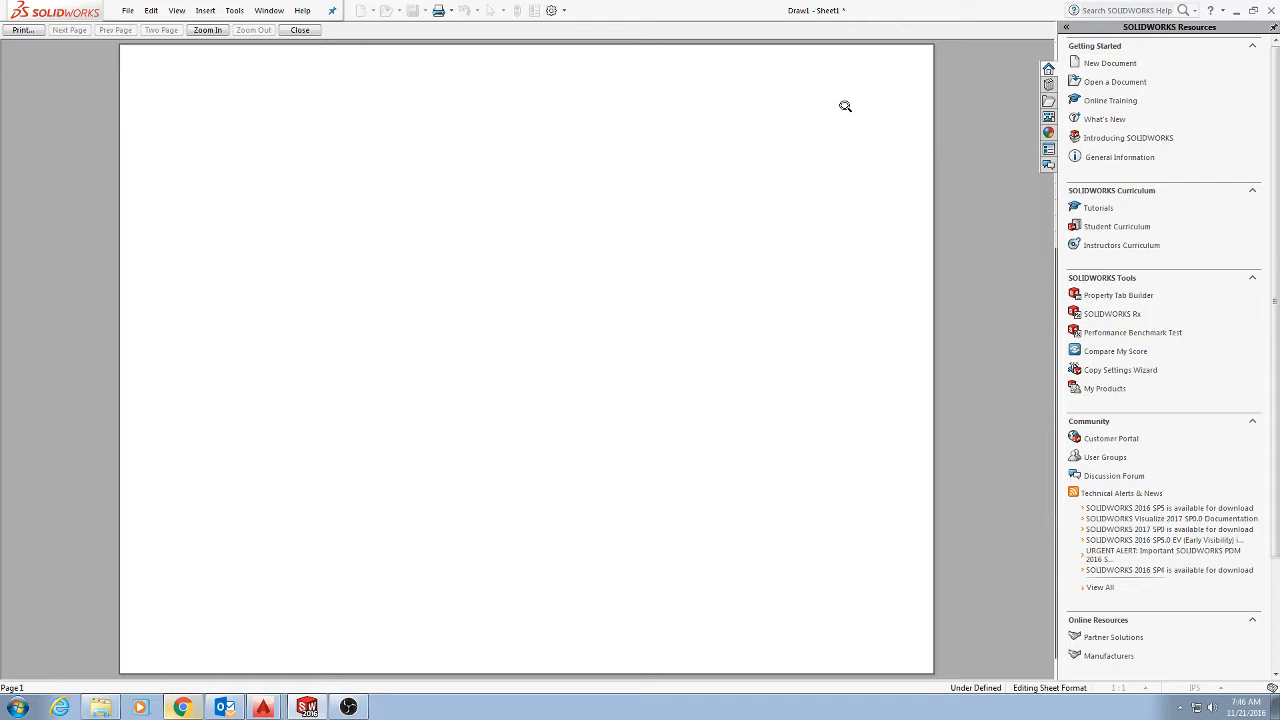
key("Escape")
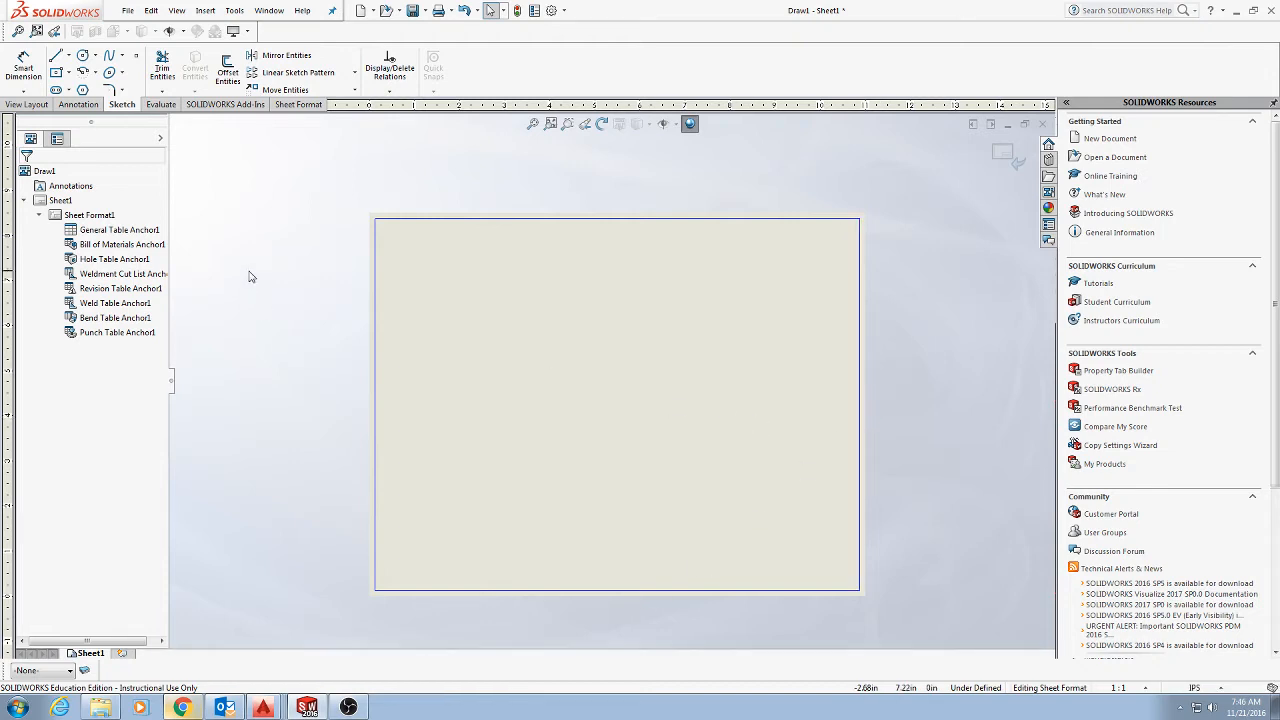
- Offset the whole rectangular border chain 0.10 in inward with the direction reversed and the dimension added
left_click(228, 70)
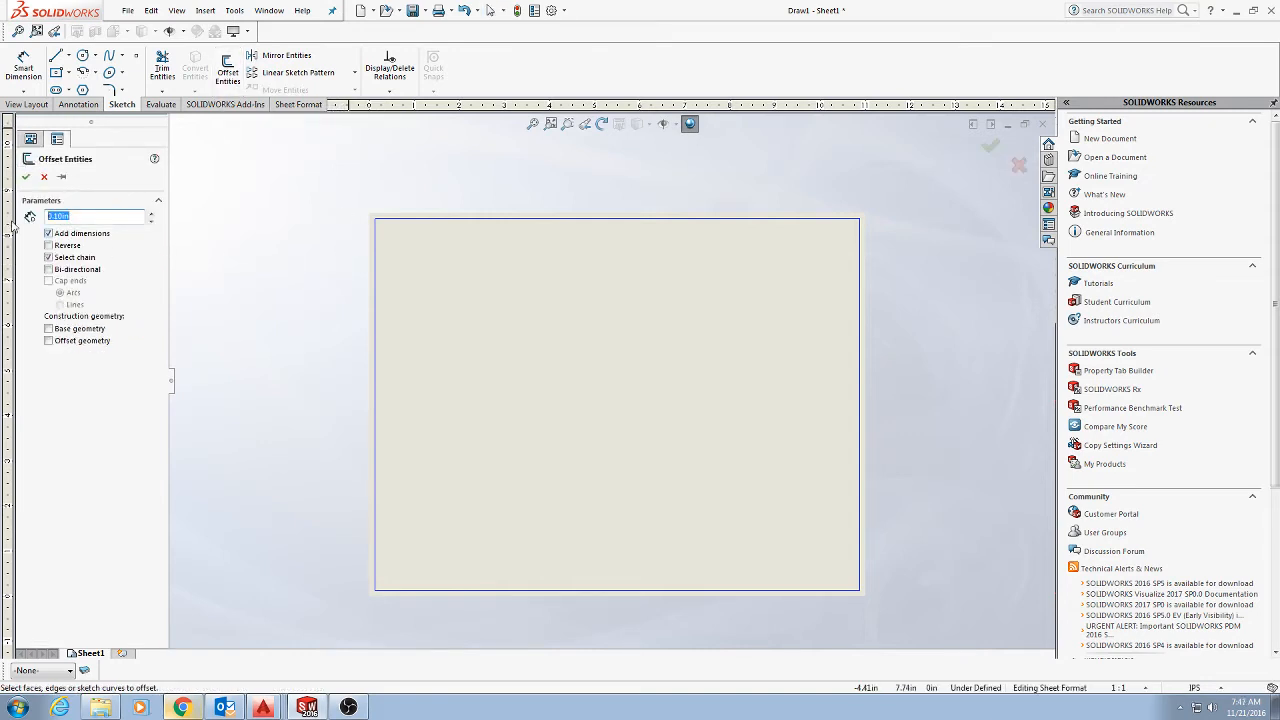
key("BackSpace")
type(".1")
left_click(375, 280)
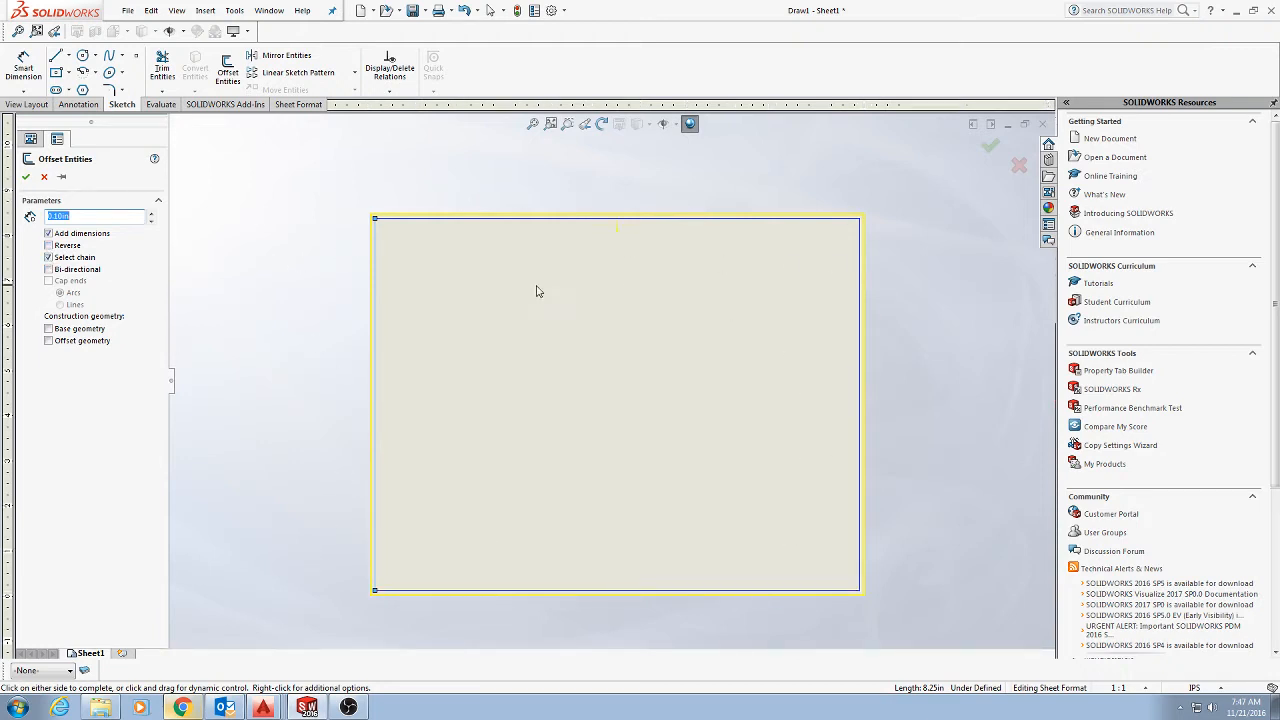
left_click(48, 245)
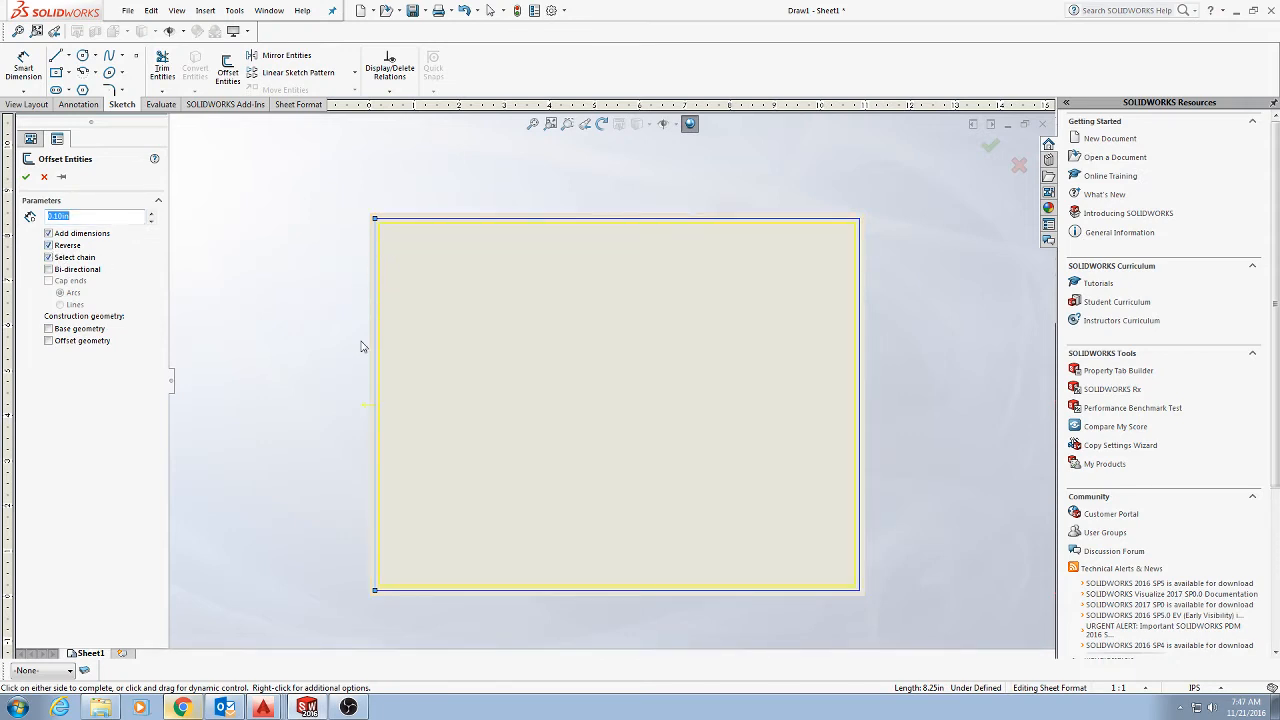
left_click(26, 176)
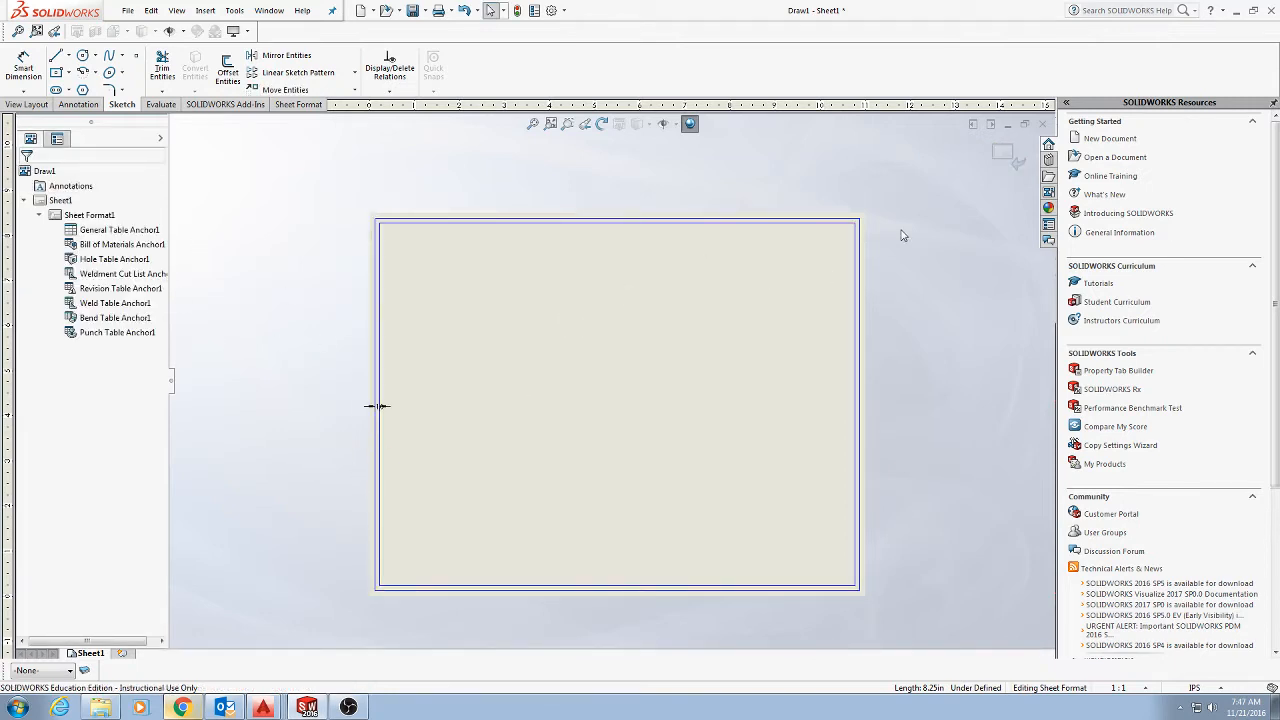
- Try to delete the offset dimension between the two border rectangles
scroll(388, 415, "down", 5)
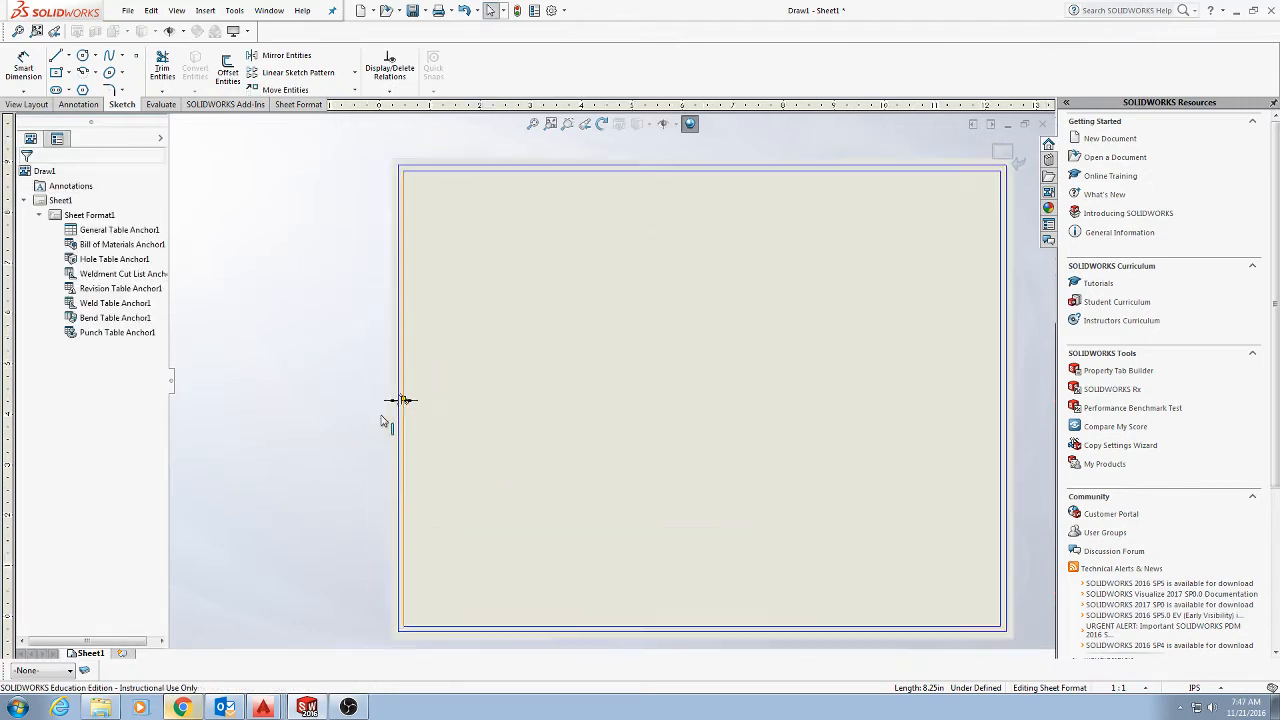
key("space")
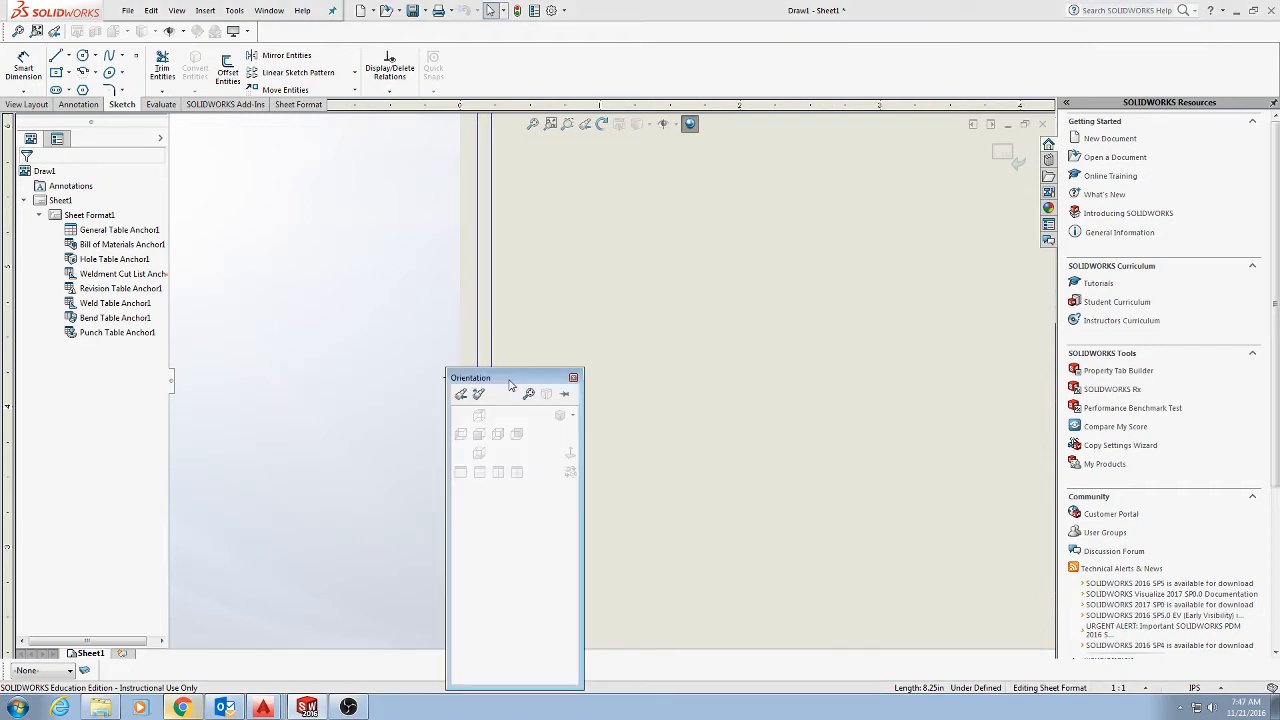
left_click(574, 379)
left_click(501, 378)
key("Delete")
scroll(576, 469, "up", 2)
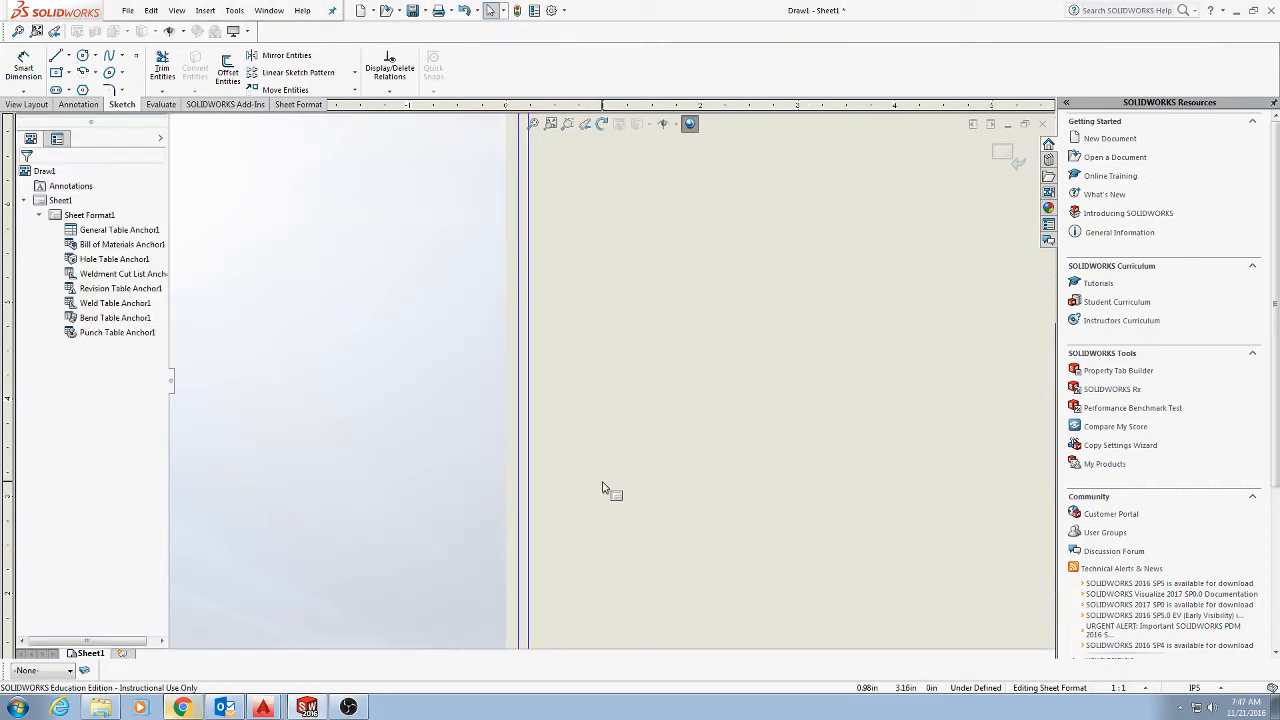
scroll(722, 437, "down", 4)
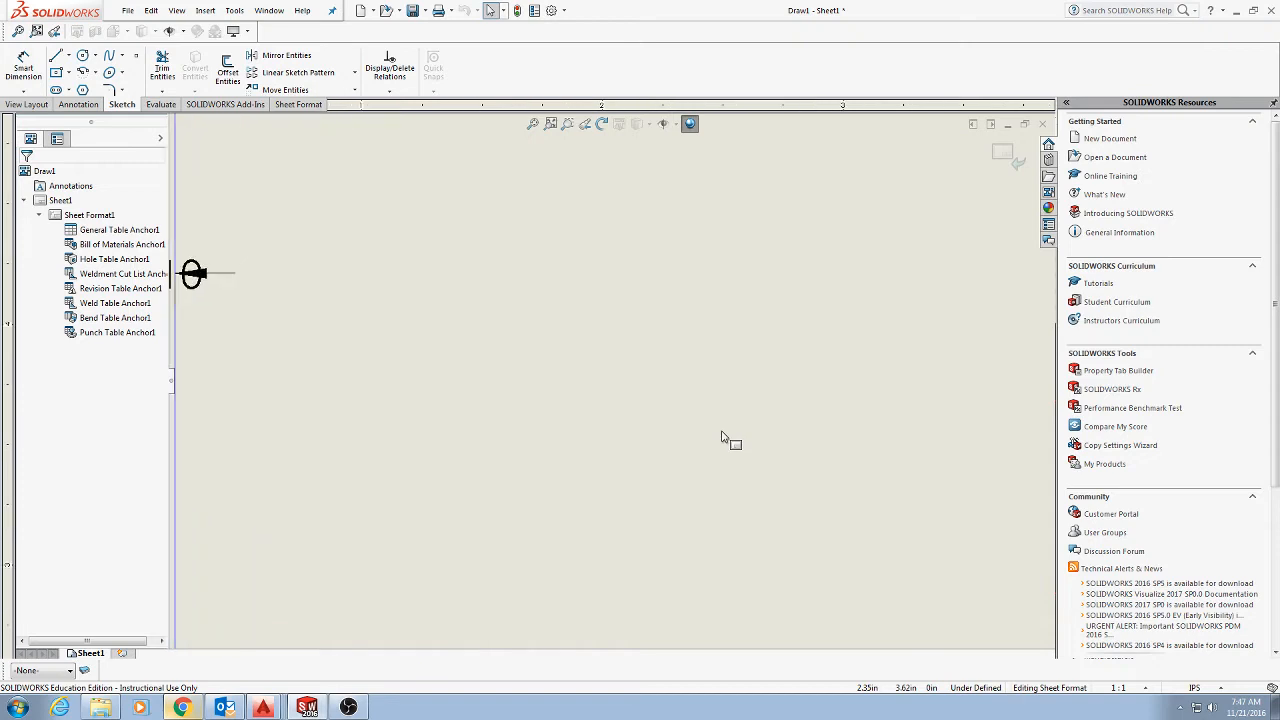
scroll(783, 451, "up", 4)
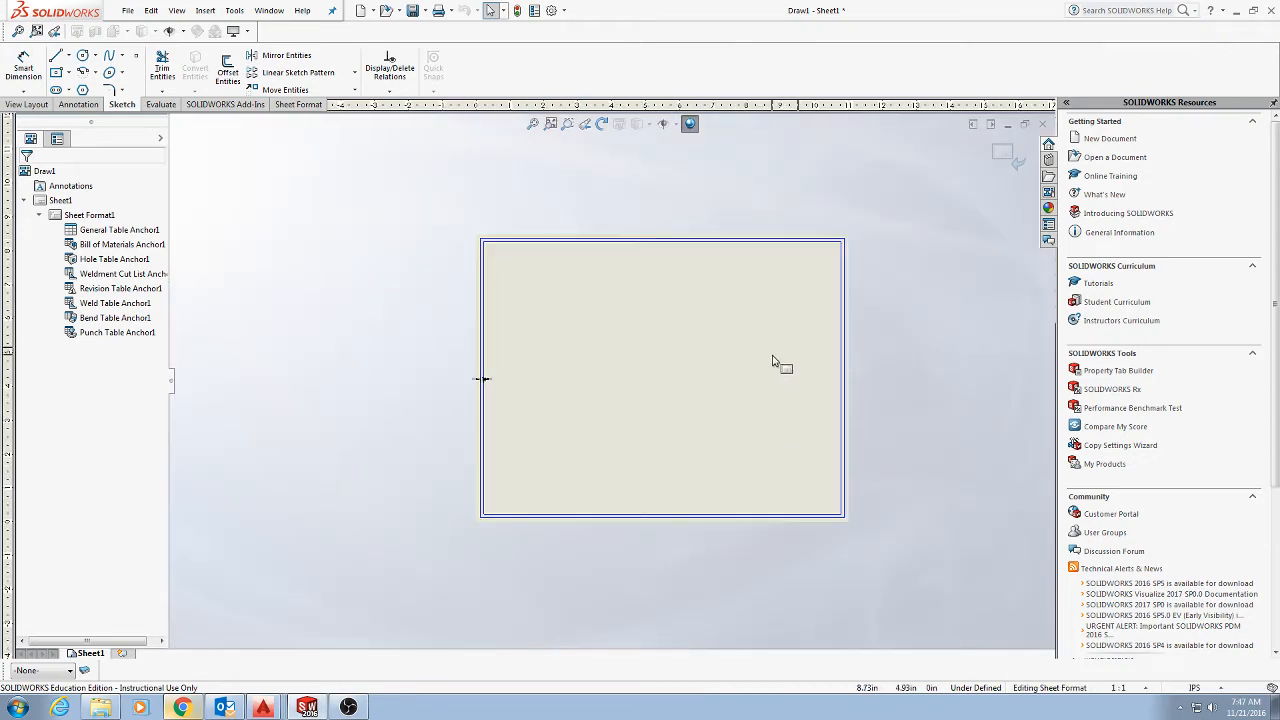
scroll(711, 374, "down", 2)
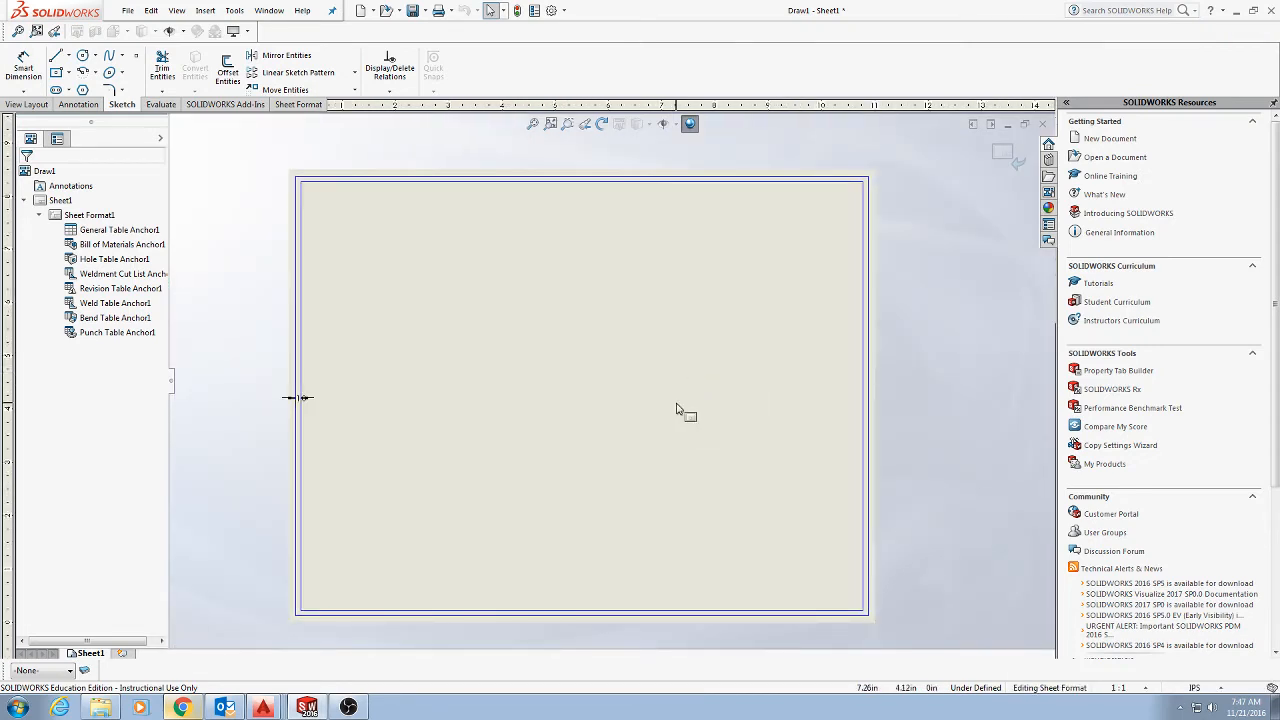
- Preview the printed sheet to check which border lines fall inside the printable area
key("ctrl+p")
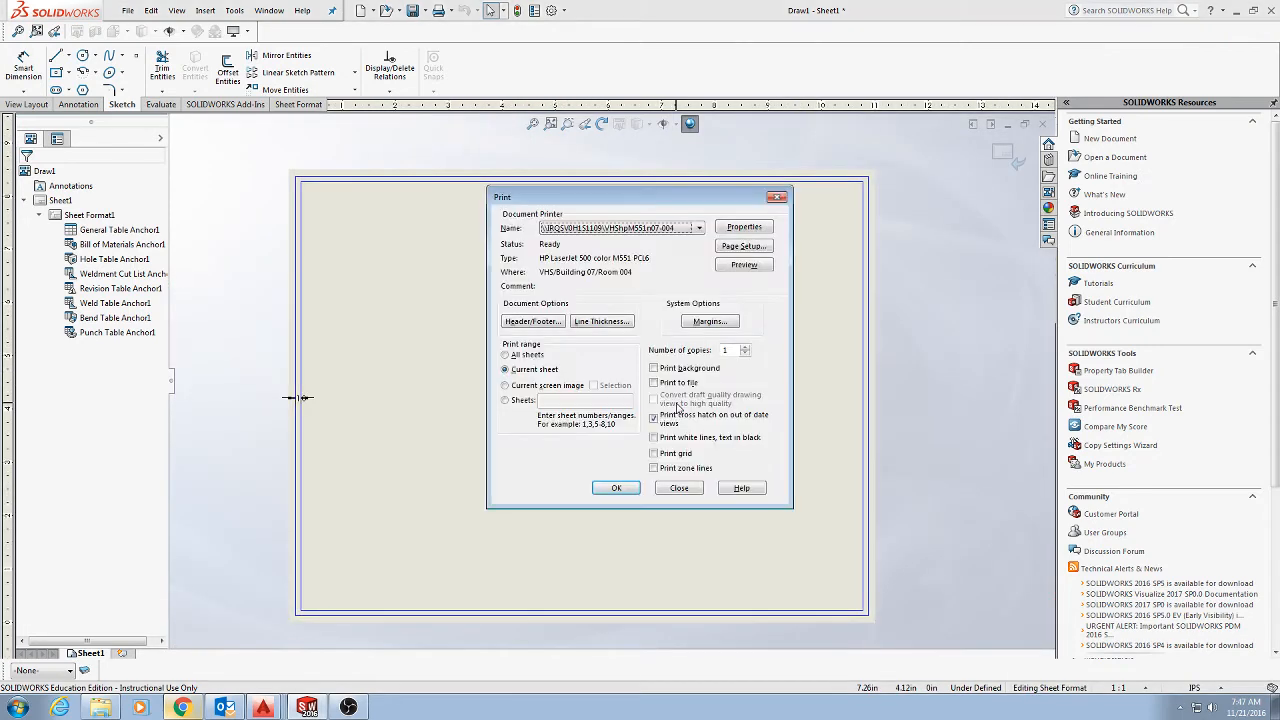
left_click(745, 265)
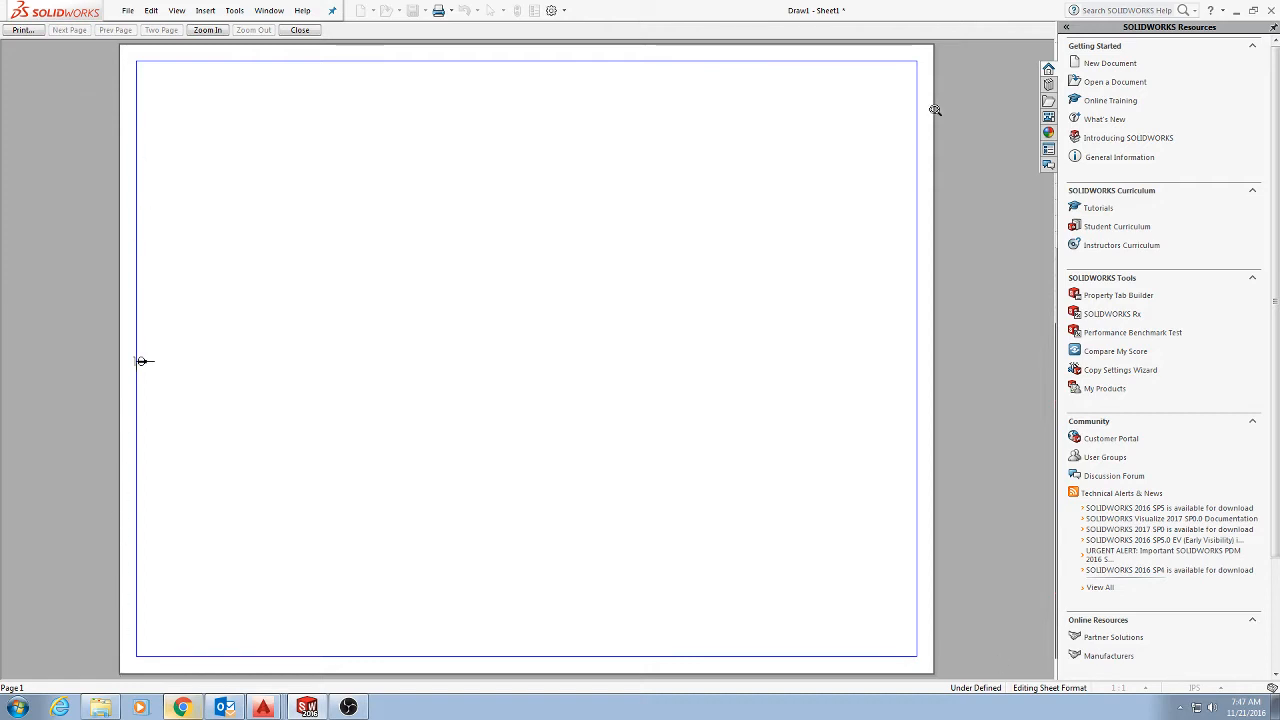
key("Escape")
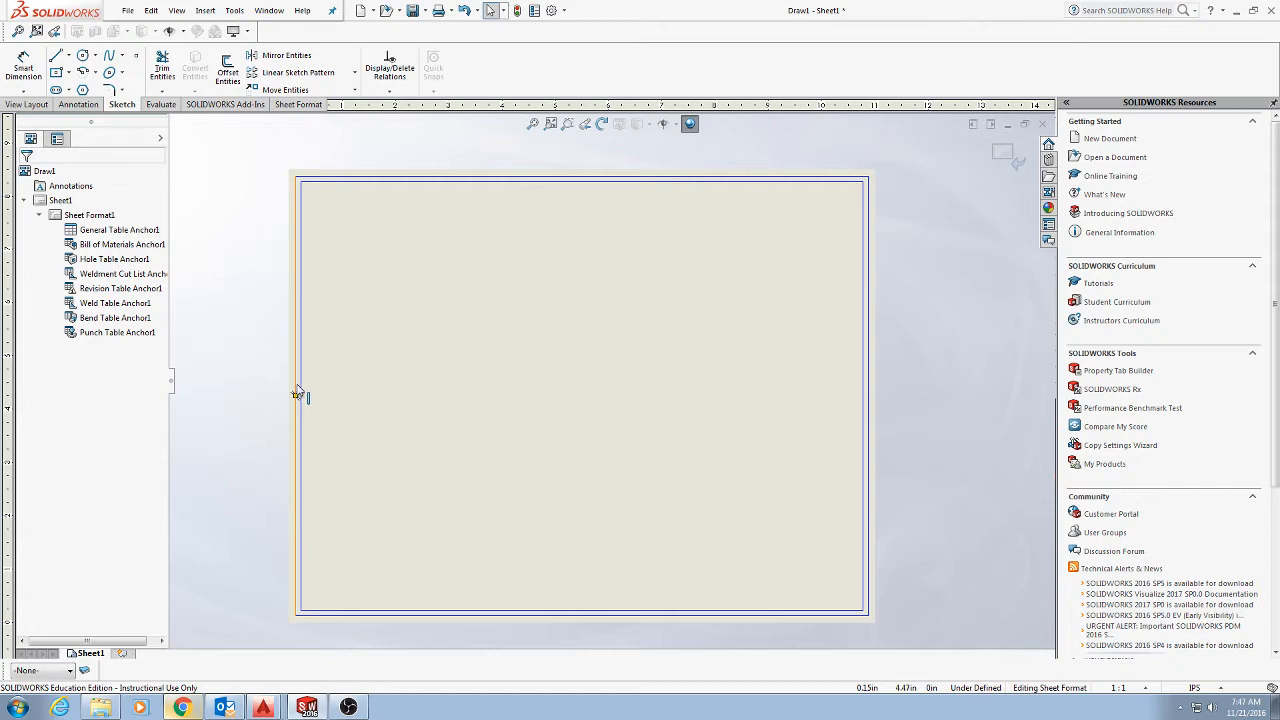
- Delete the offset dimension and the four lines of the outer rectangle, keeping only the inner border
left_click(868, 396)
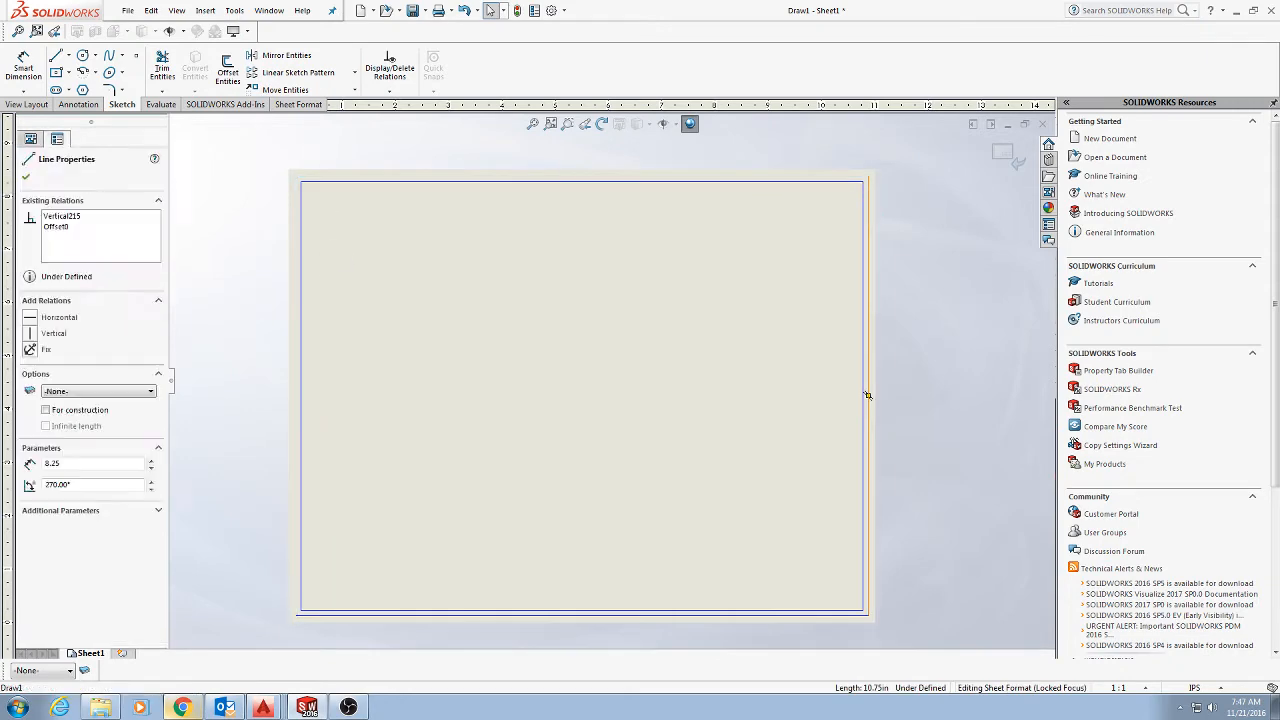
key("Escape")
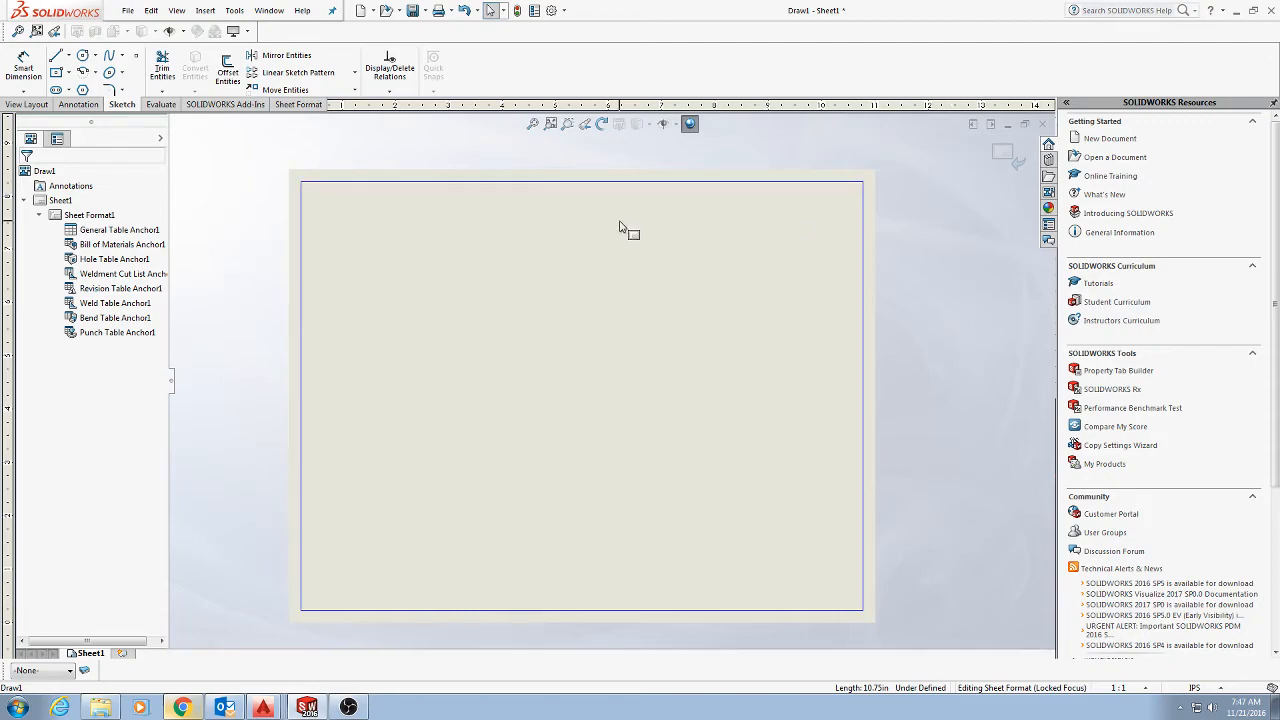
- Check the border margin and title block width on the reference drawing in Chrome, and return to SOLIDWORKS
key("alt+Tab")
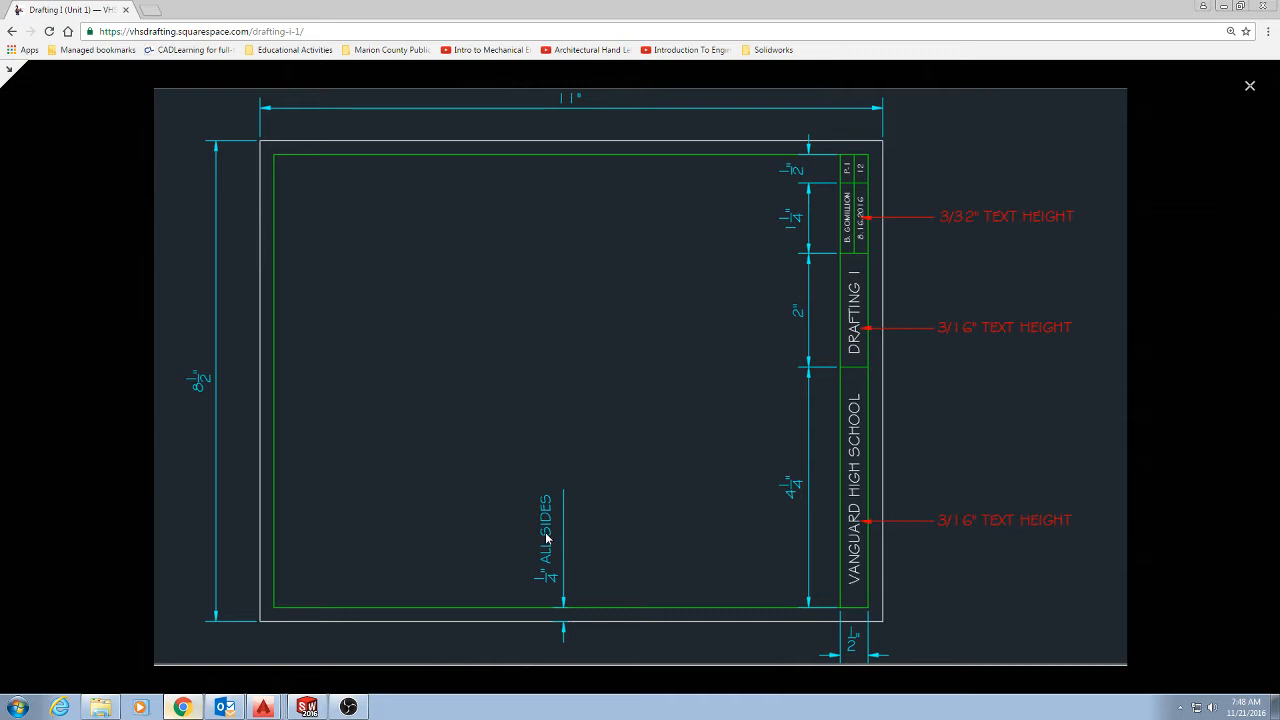
key("alt+Tab")
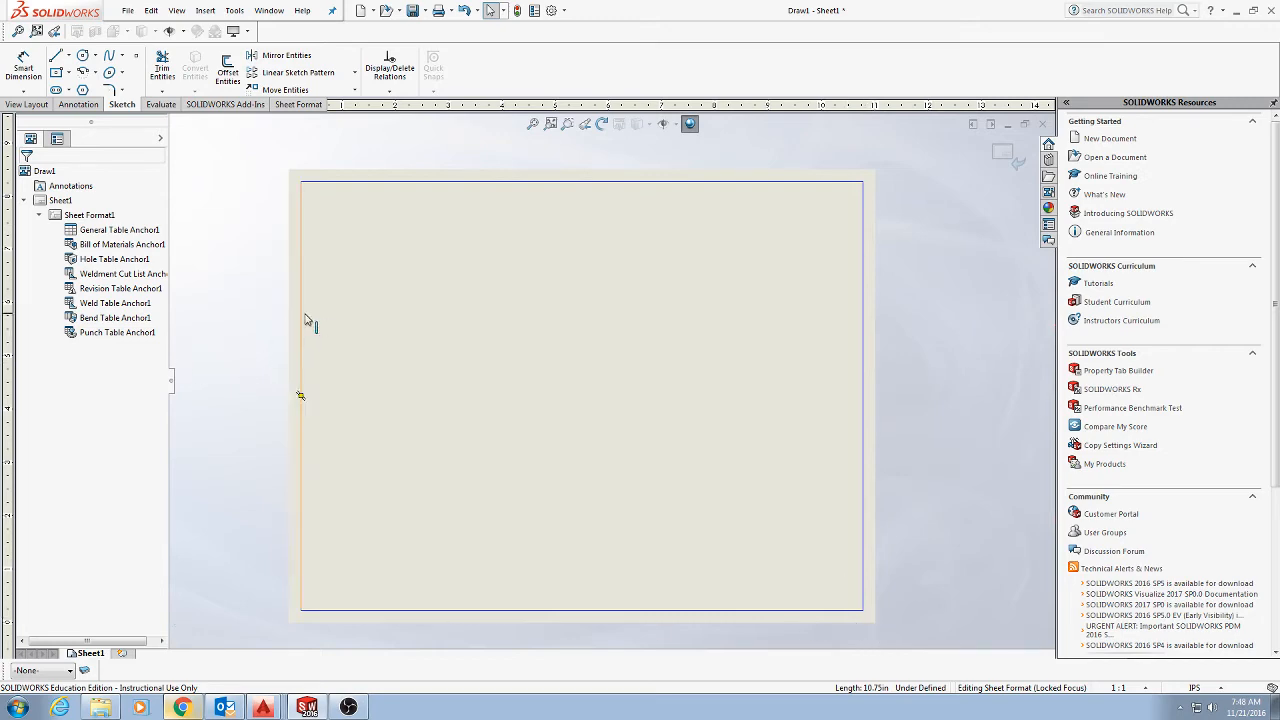
key("alt+Tab")
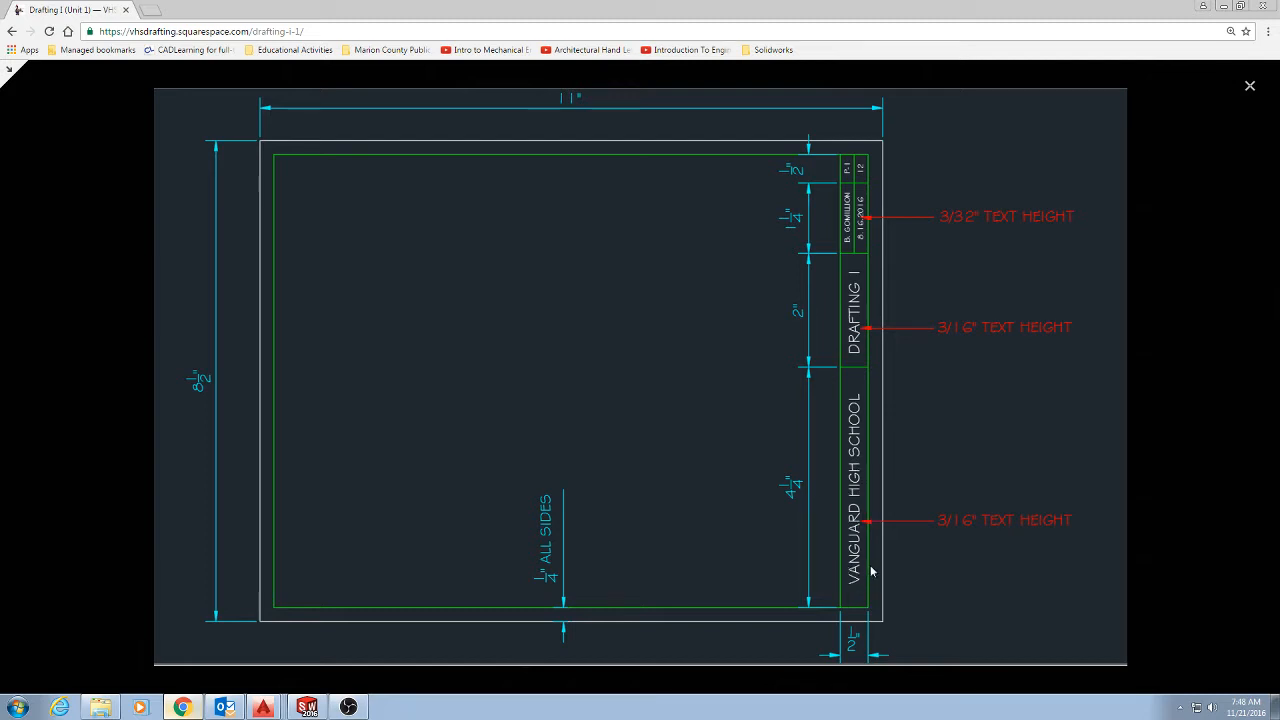
key("alt+Tab")
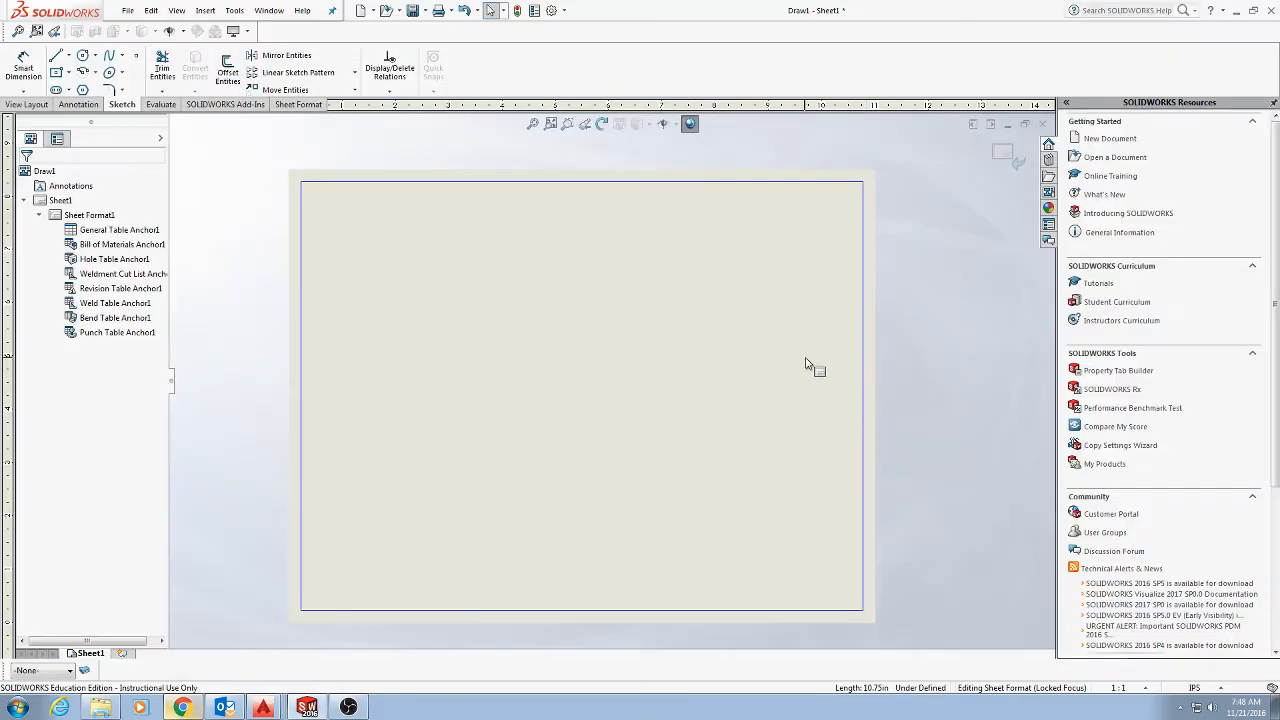
- Offset only the right border line 0.5 in inward, without chain selection, to form the title block column
left_click(228, 72)
left_click(862, 229)
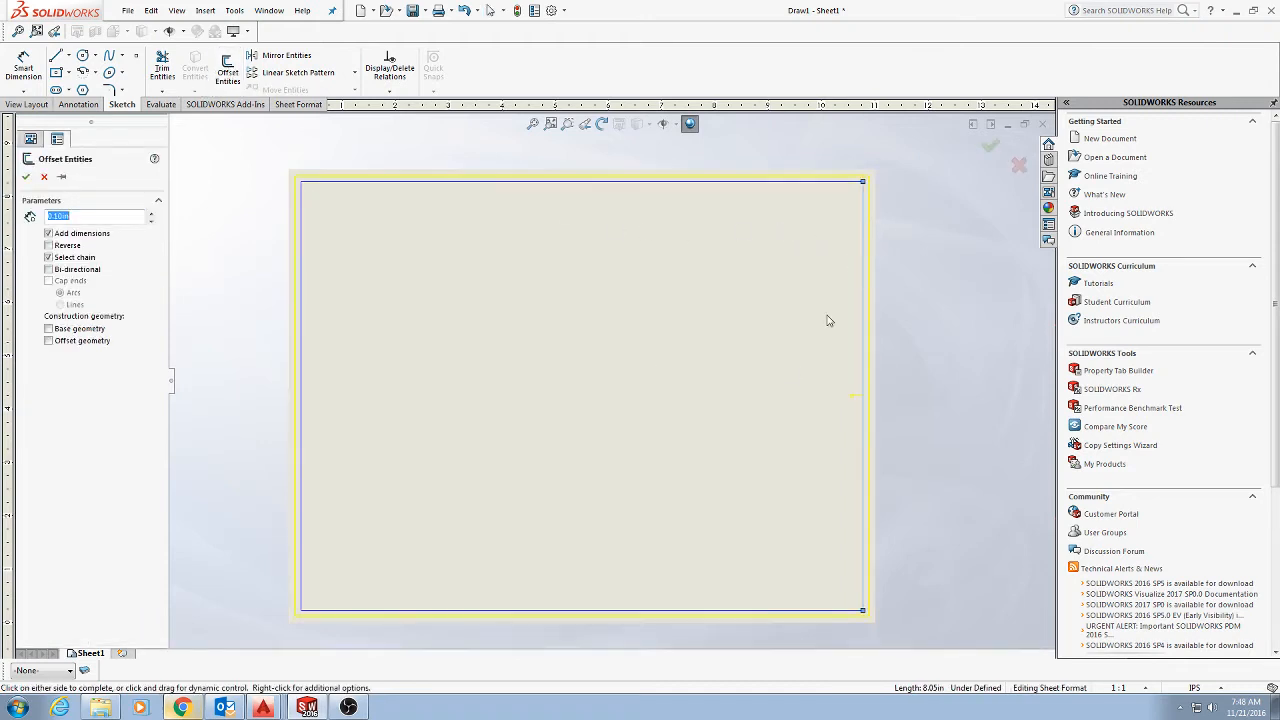
left_click(48, 257)
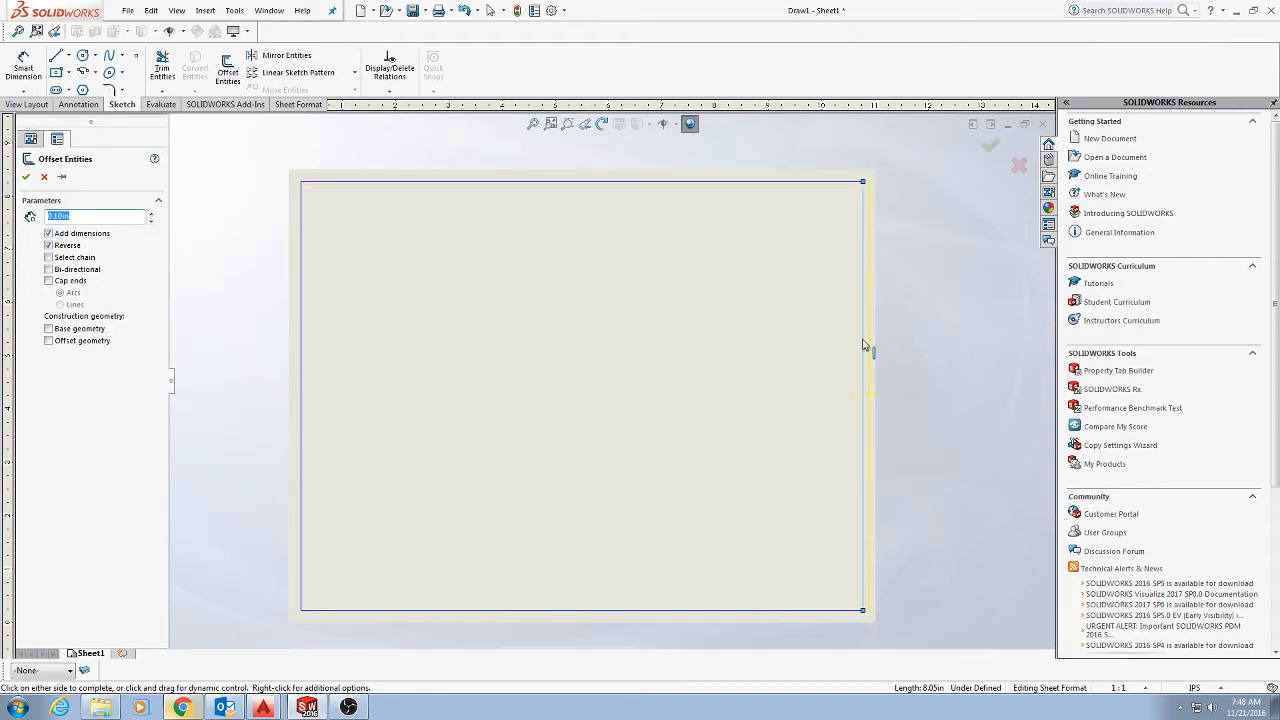
left_click(48, 246)
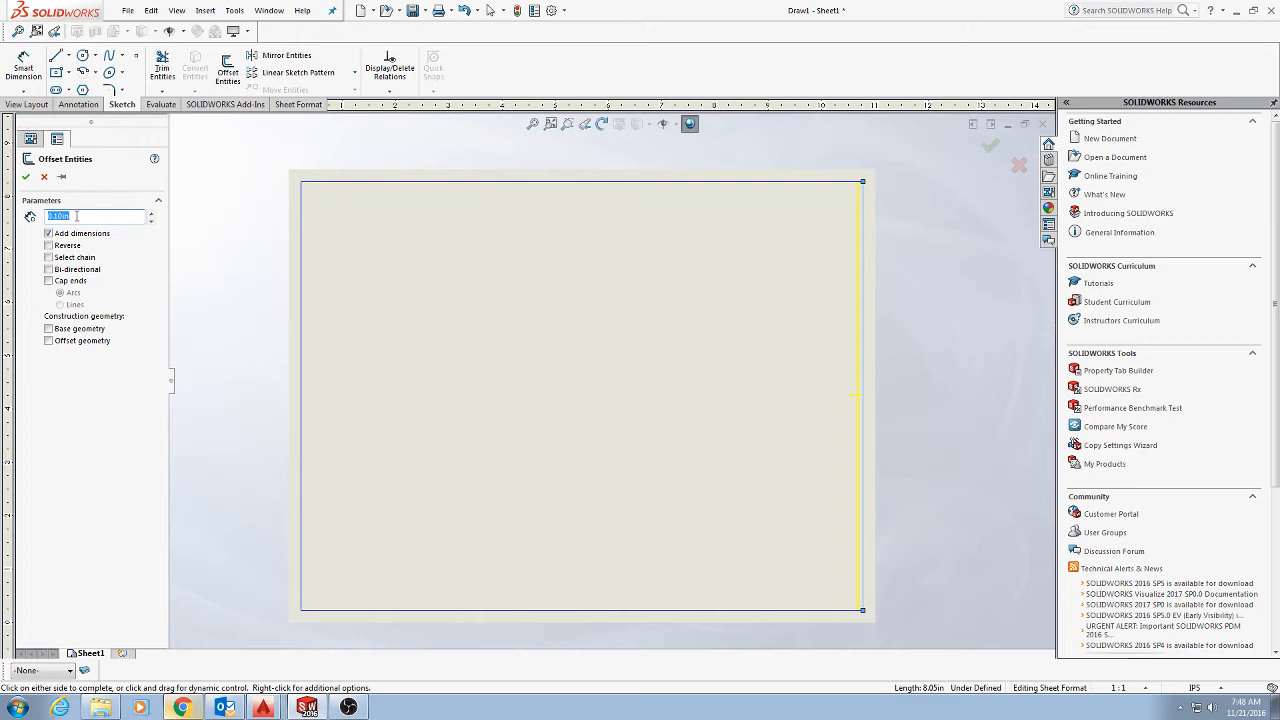
type(".25")
key("Return")
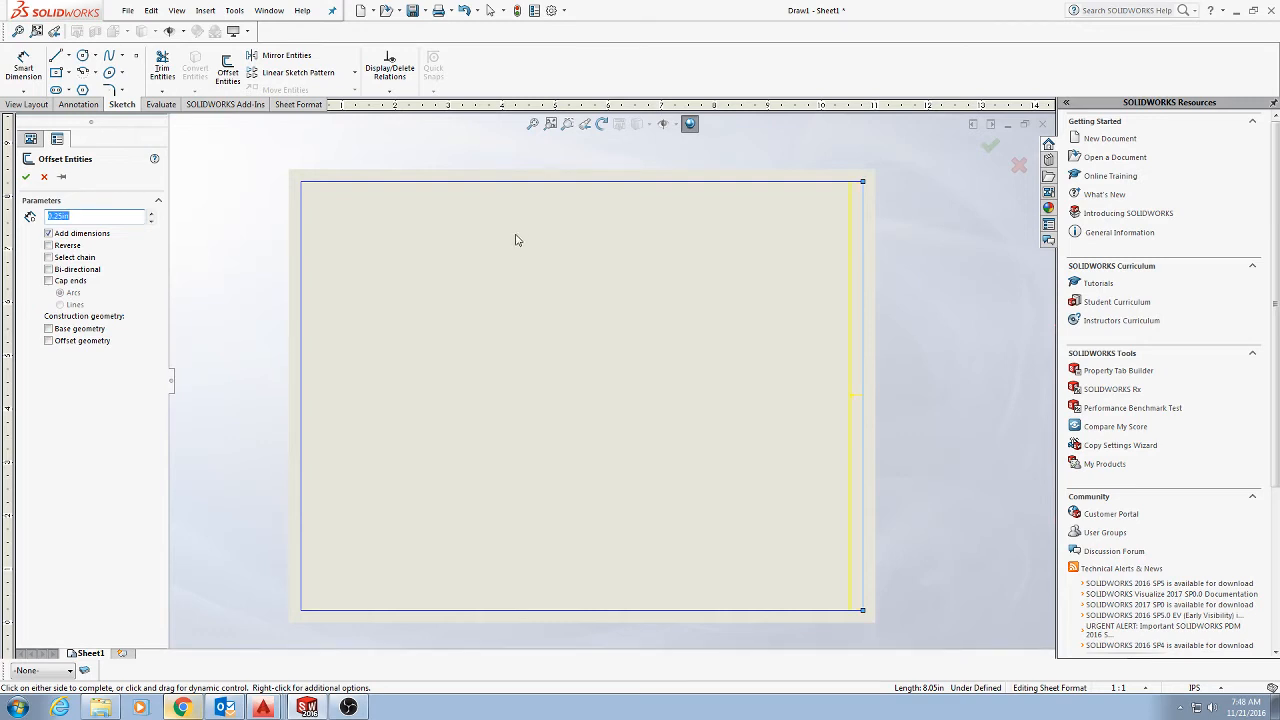
type(".5")
key("Return")
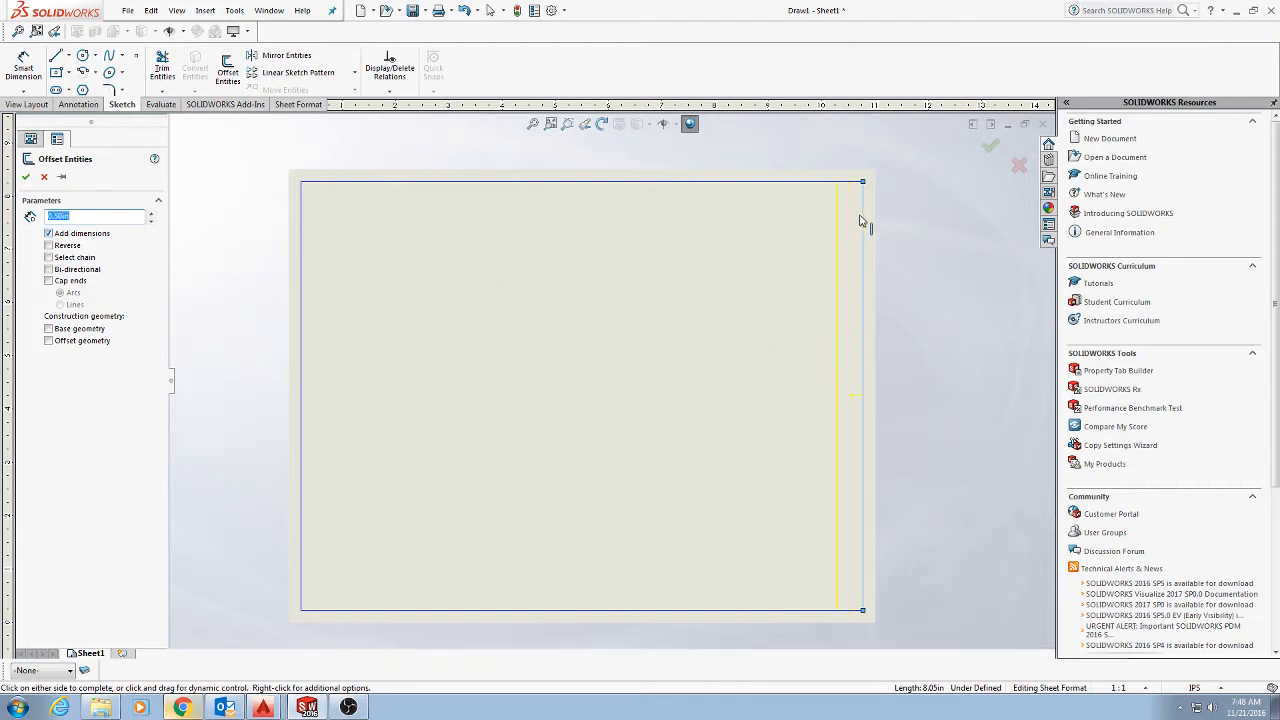
left_click(25, 176)
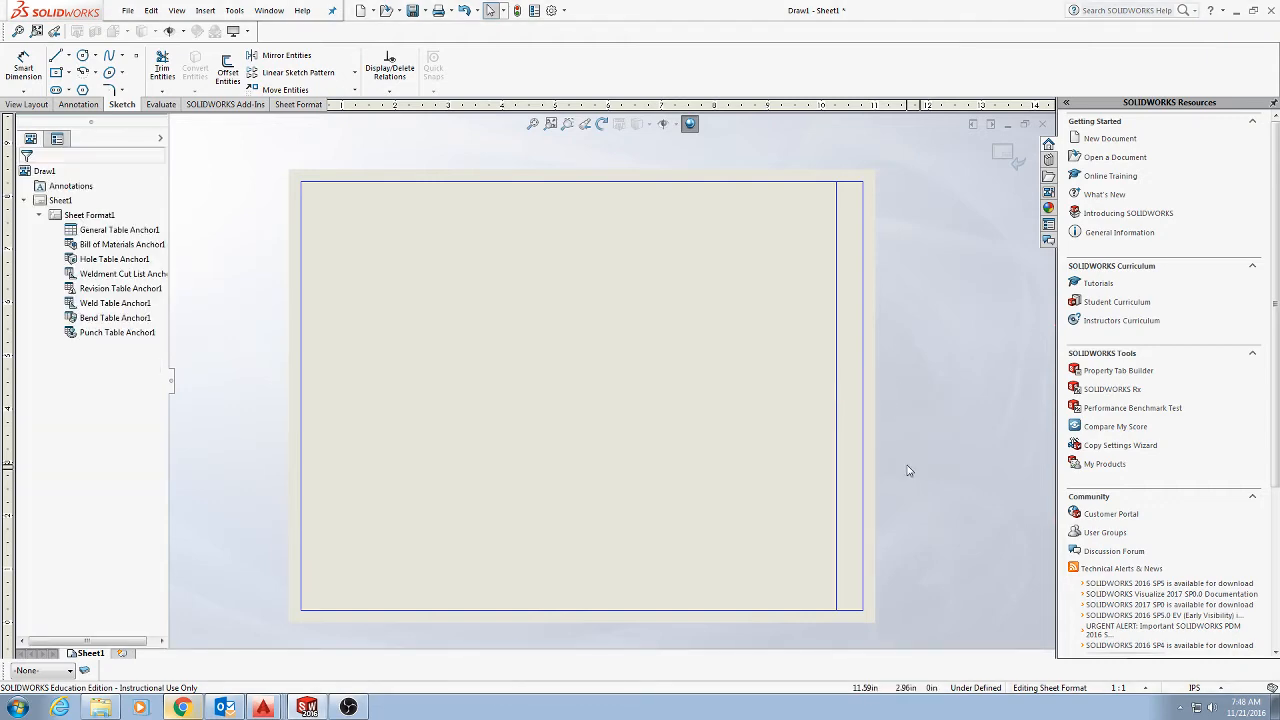
- Check the lowest title block cell height on the Chrome reference drawing, and offset the bottom border line 4.25 in upward in SOLIDWORKS
key("alt+Tab")
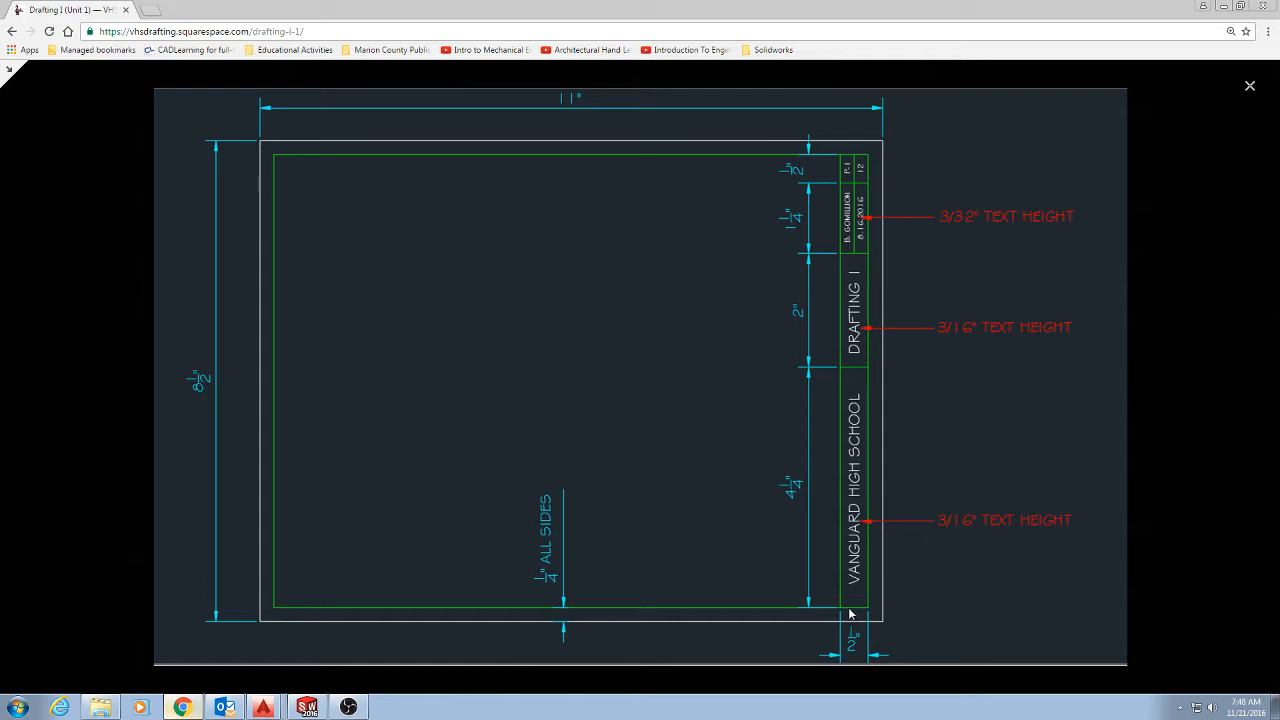
key("alt+Tab")
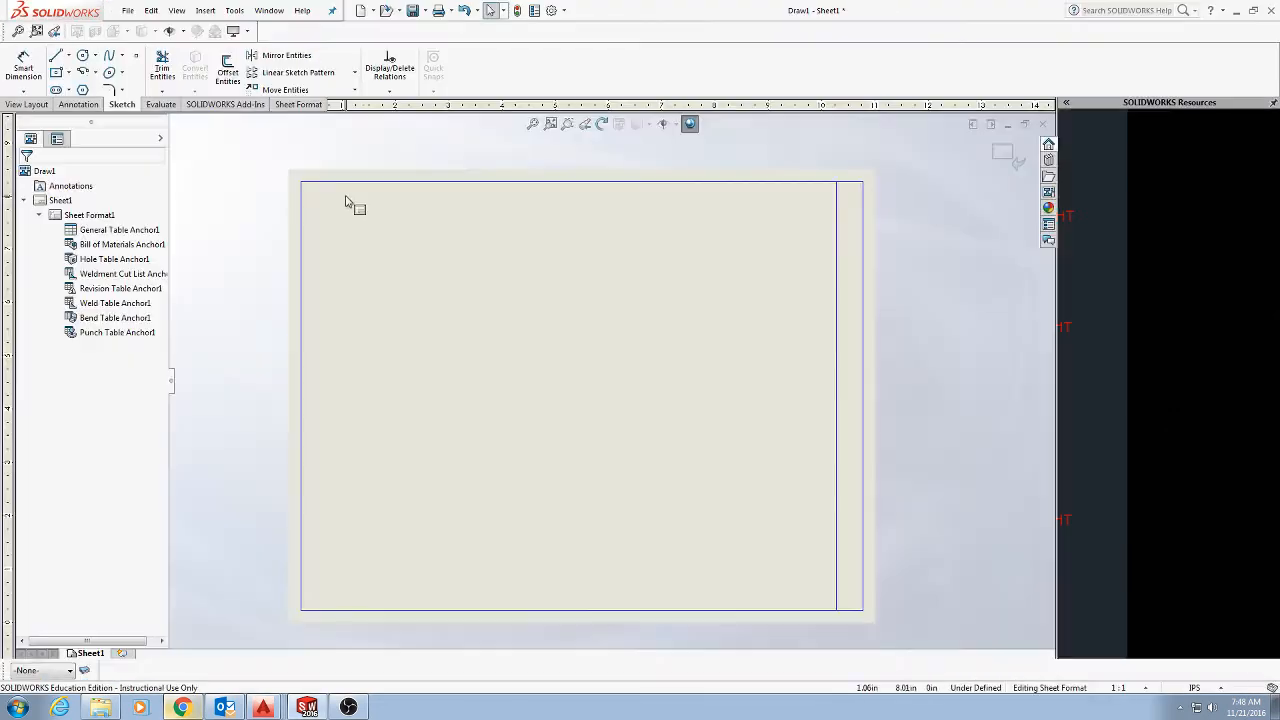
left_click(228, 70)
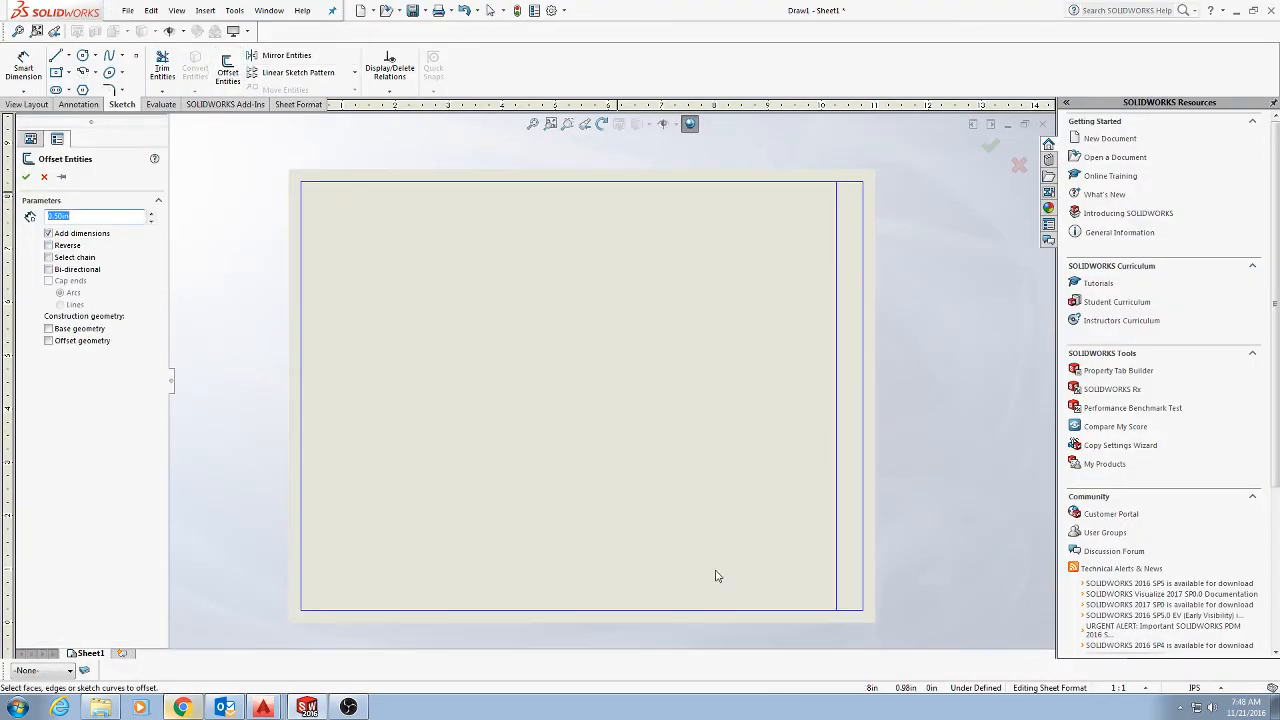
left_click(759, 610)
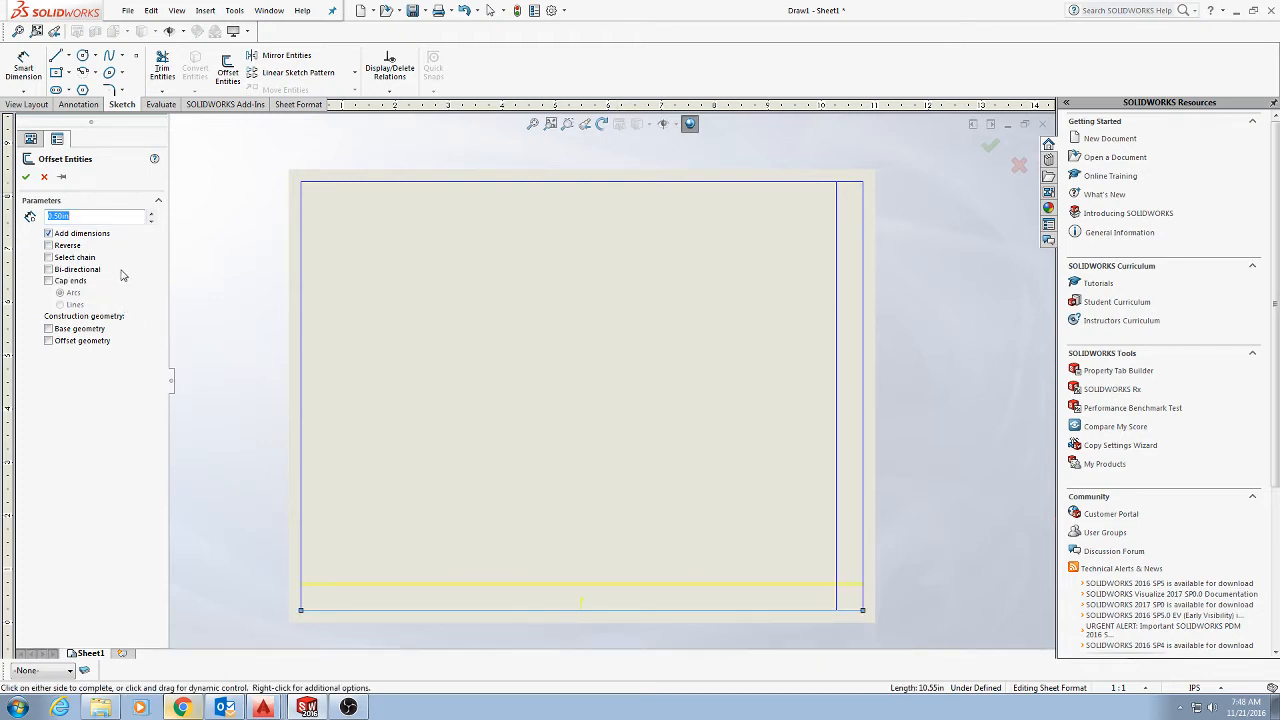
type("4.25")
key("Return")
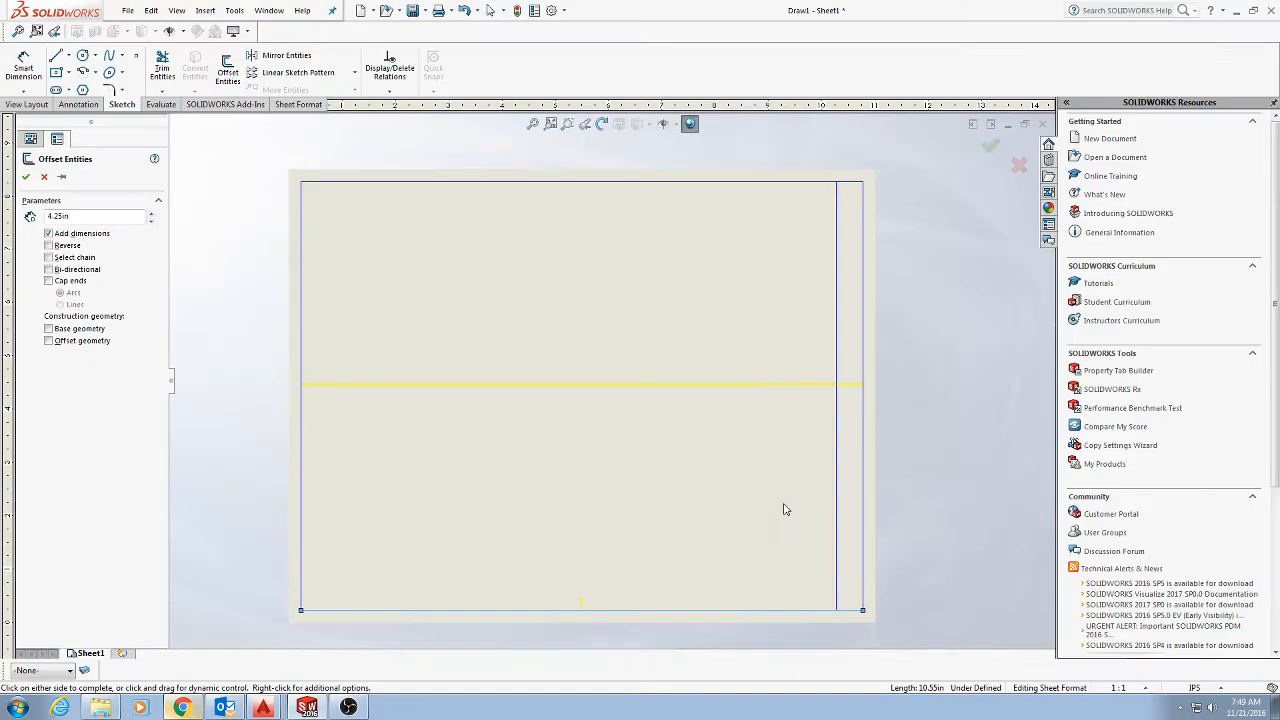
left_click(28, 177)
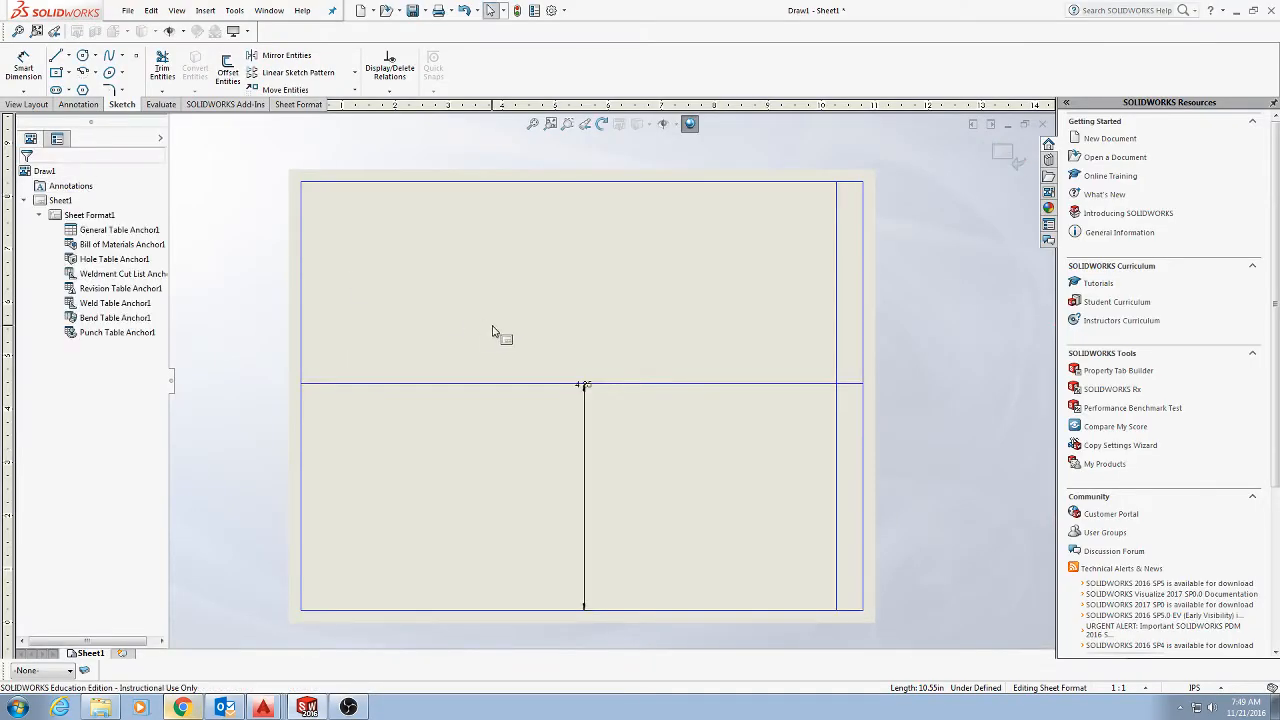
- Delete the new offset dimension and trim the horizontal line so that only its segment inside the title block column remains
left_click(584, 430)
key("Delete")
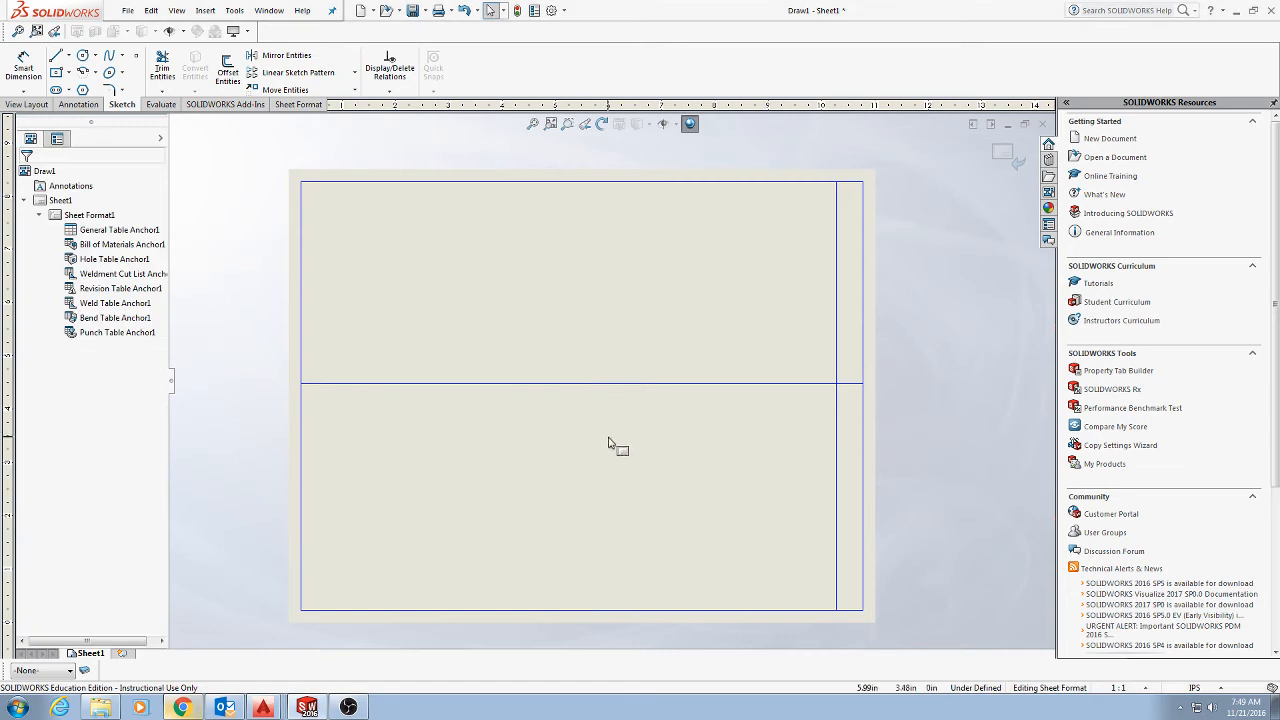
left_click(162, 66)
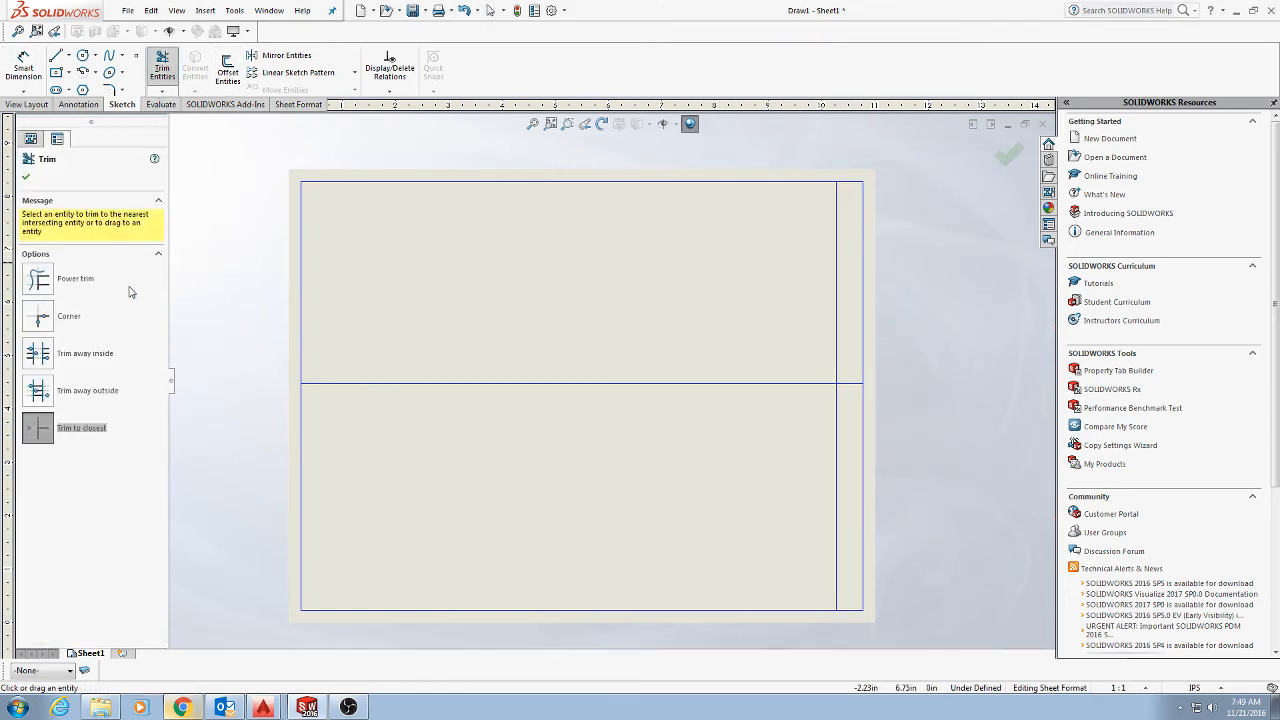
left_click(450, 386)
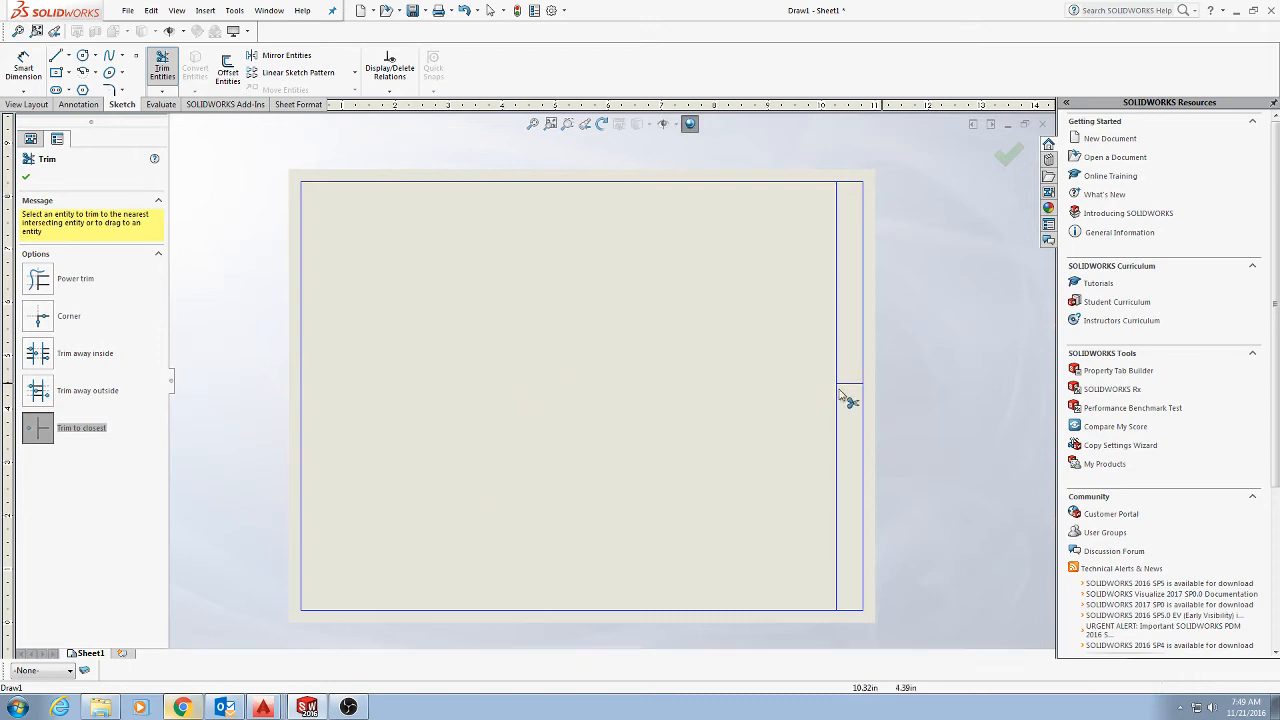
key("Escape")
- Check the next cell height on the Chrome reference, and offset the title block divider 2 in upward in SOLIDWORKS
key("alt+Tab")
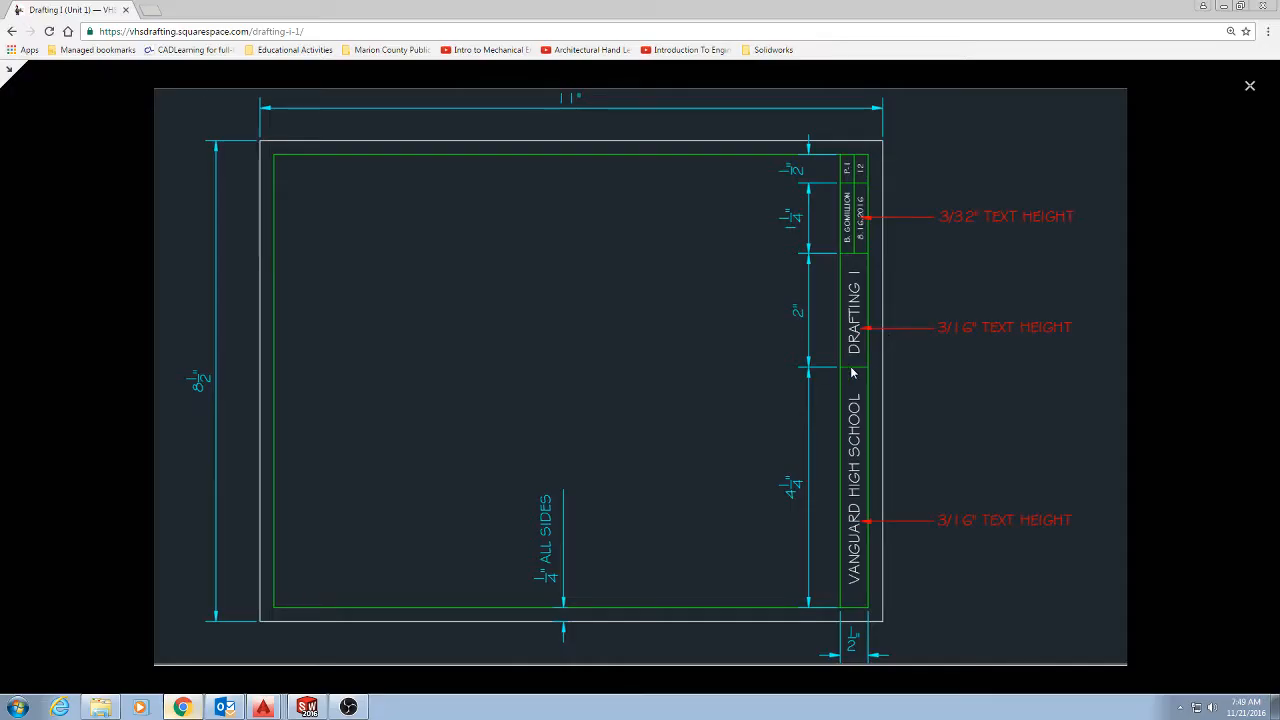
key("alt+Tab")
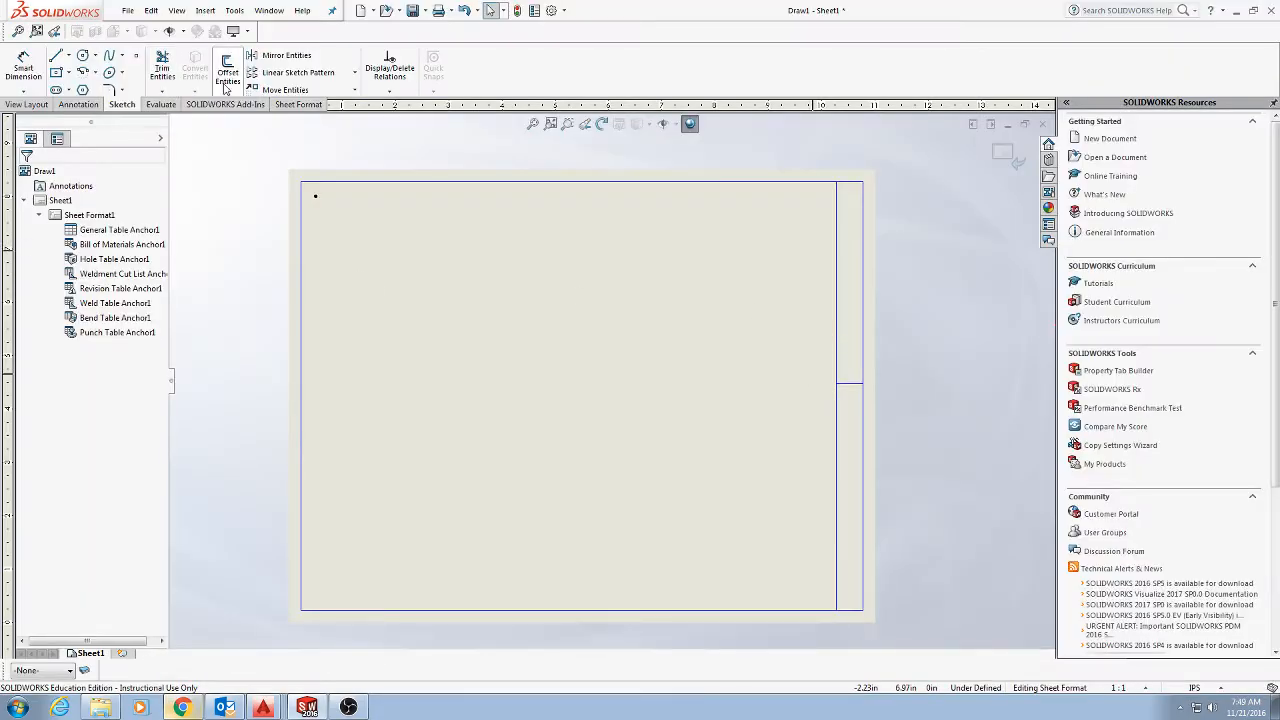
left_click(226, 85)
type("2")
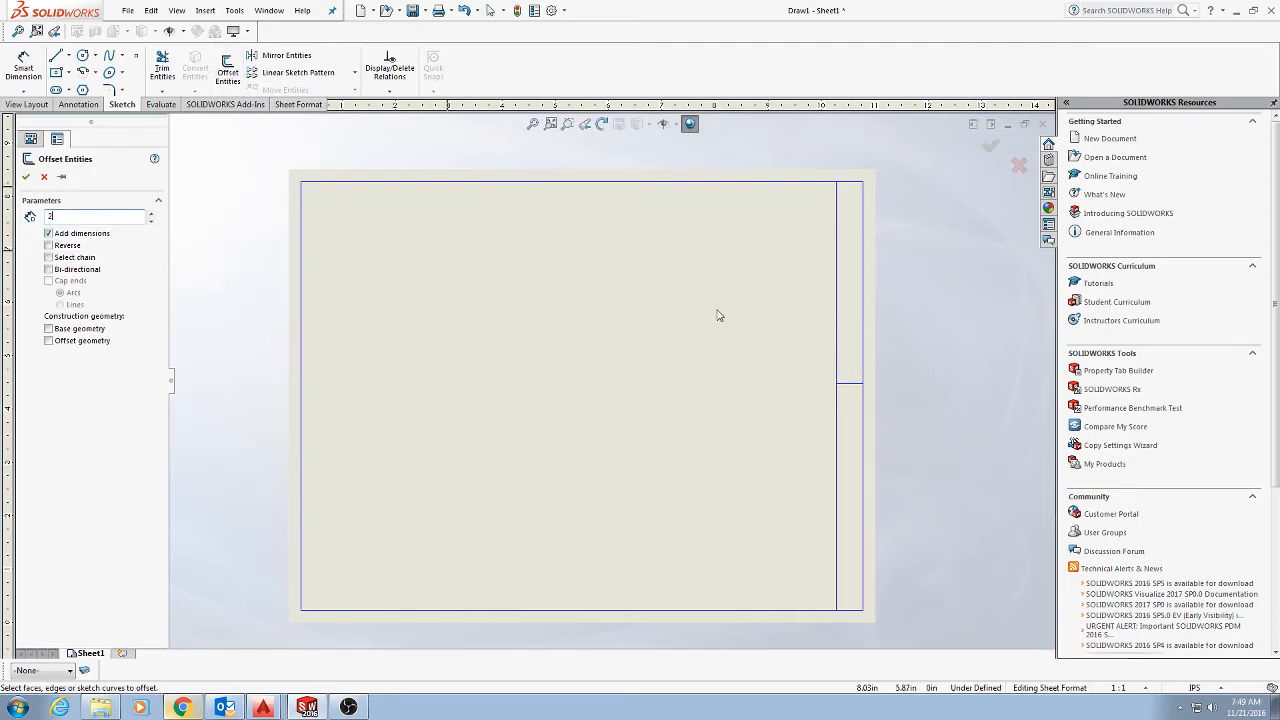
left_click(855, 384)
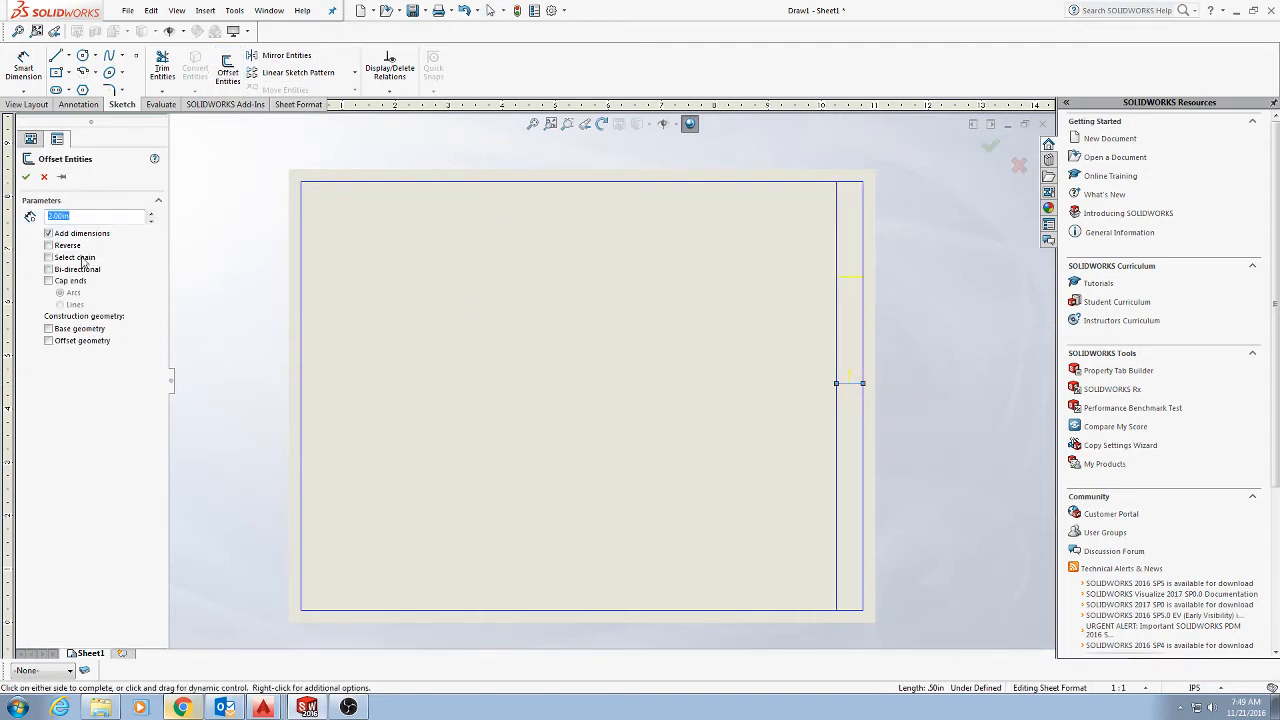
left_click(23, 177)
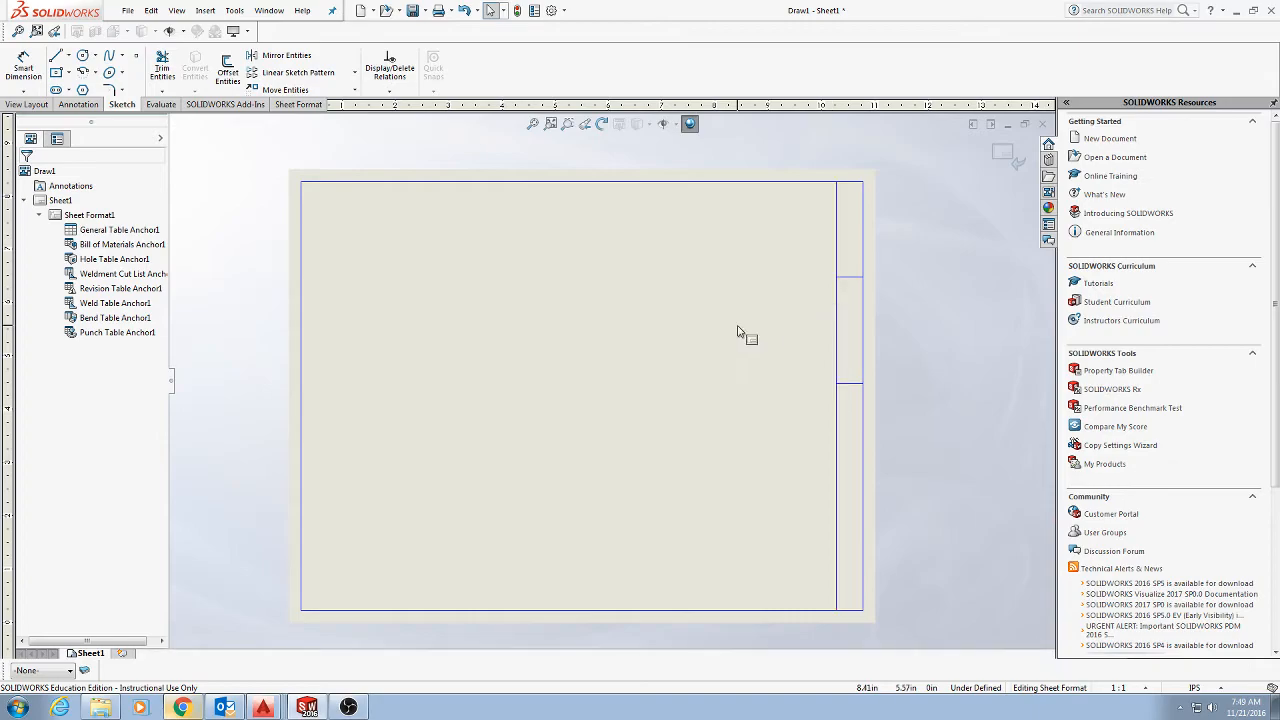
- Check the name and date cell height on the Chrome reference, and offset the upper divider 1.25 in upward in SOLIDWORKS
key("alt+Tab")
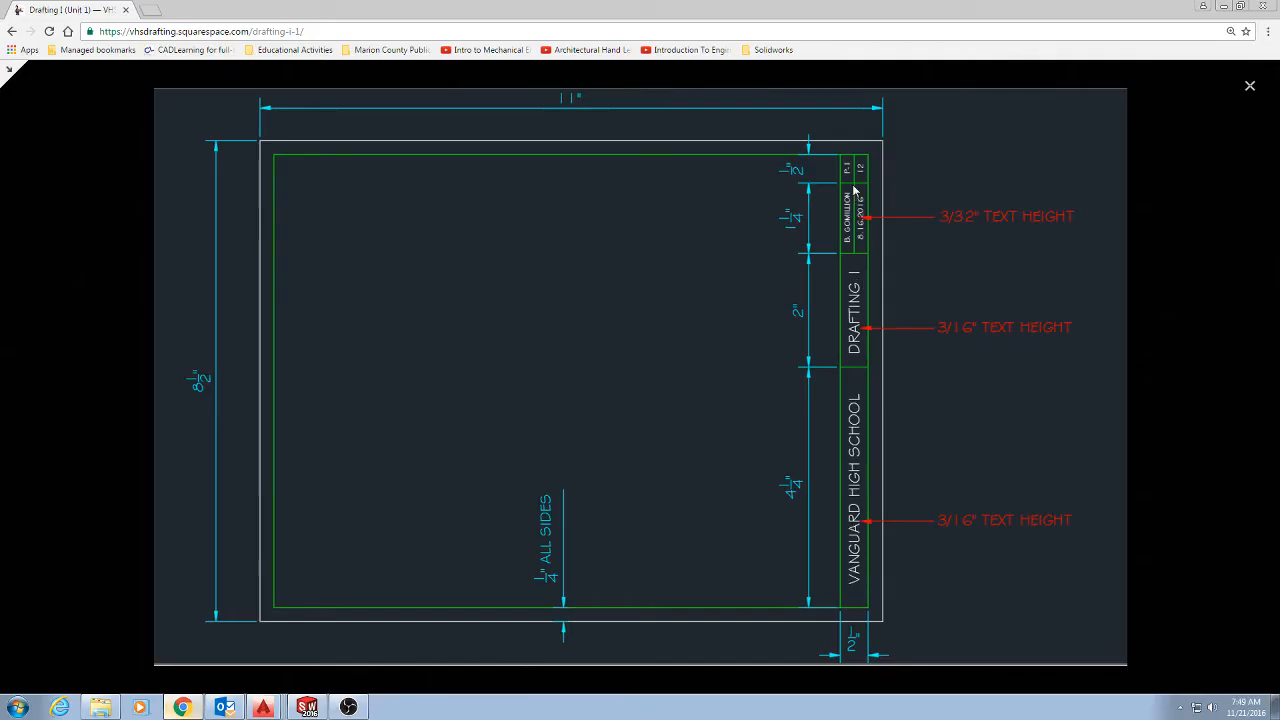
key("alt+Tab")
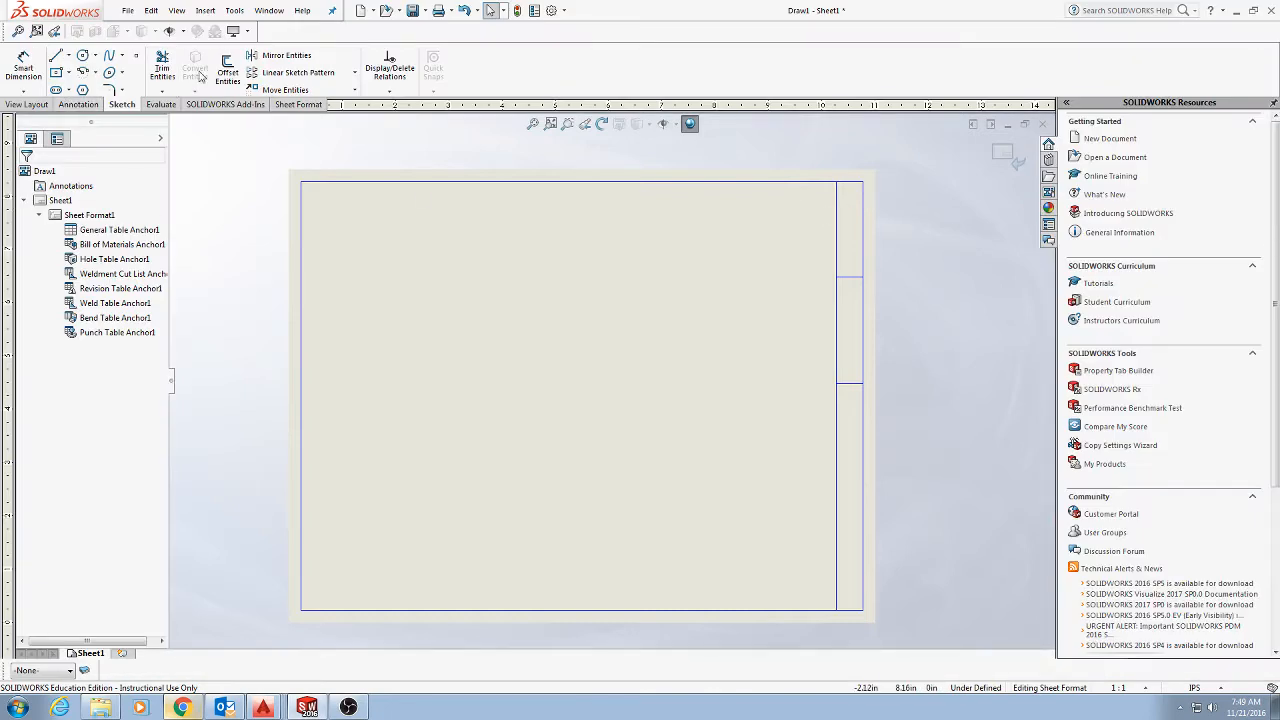
left_click(228, 70)
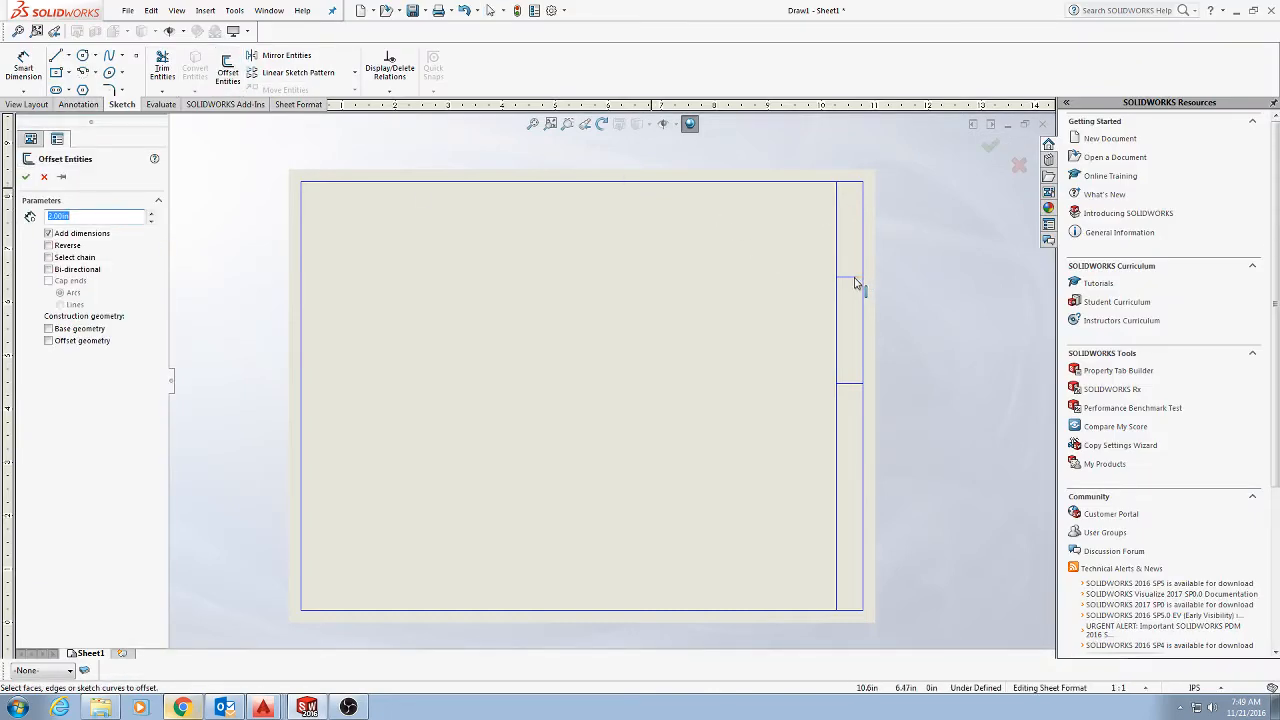
key("Escape")
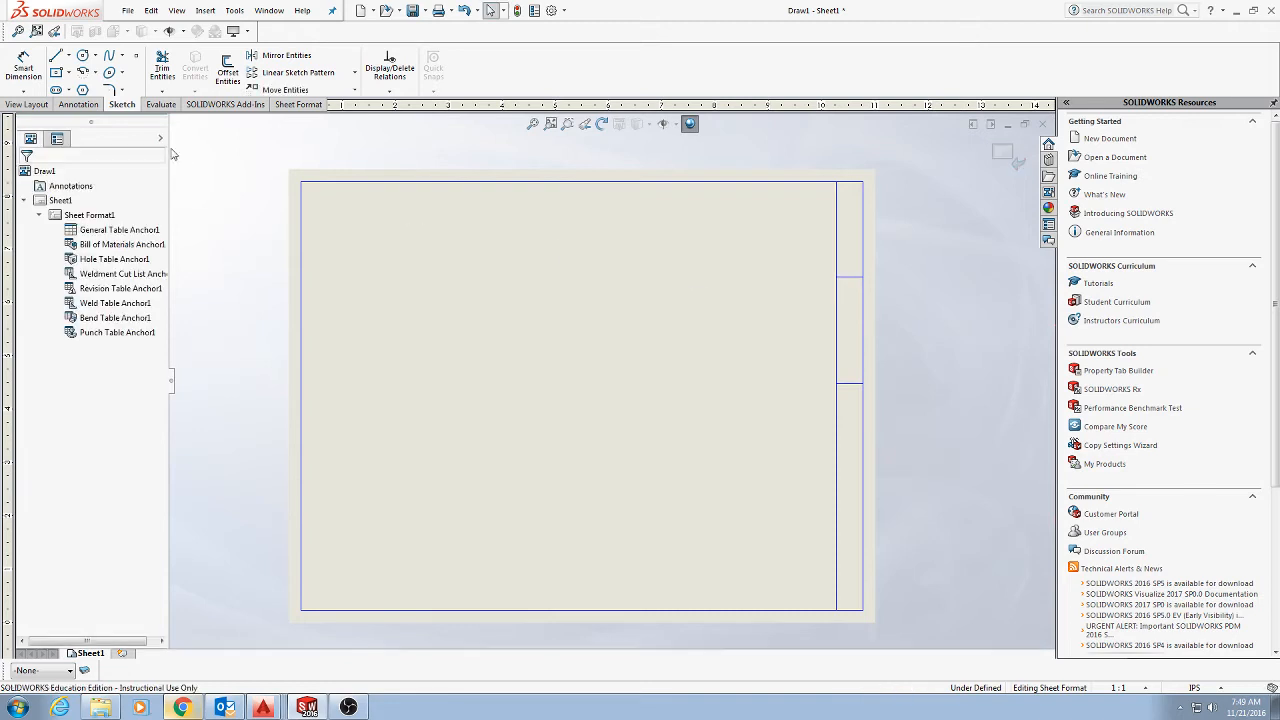
left_click(229, 72)
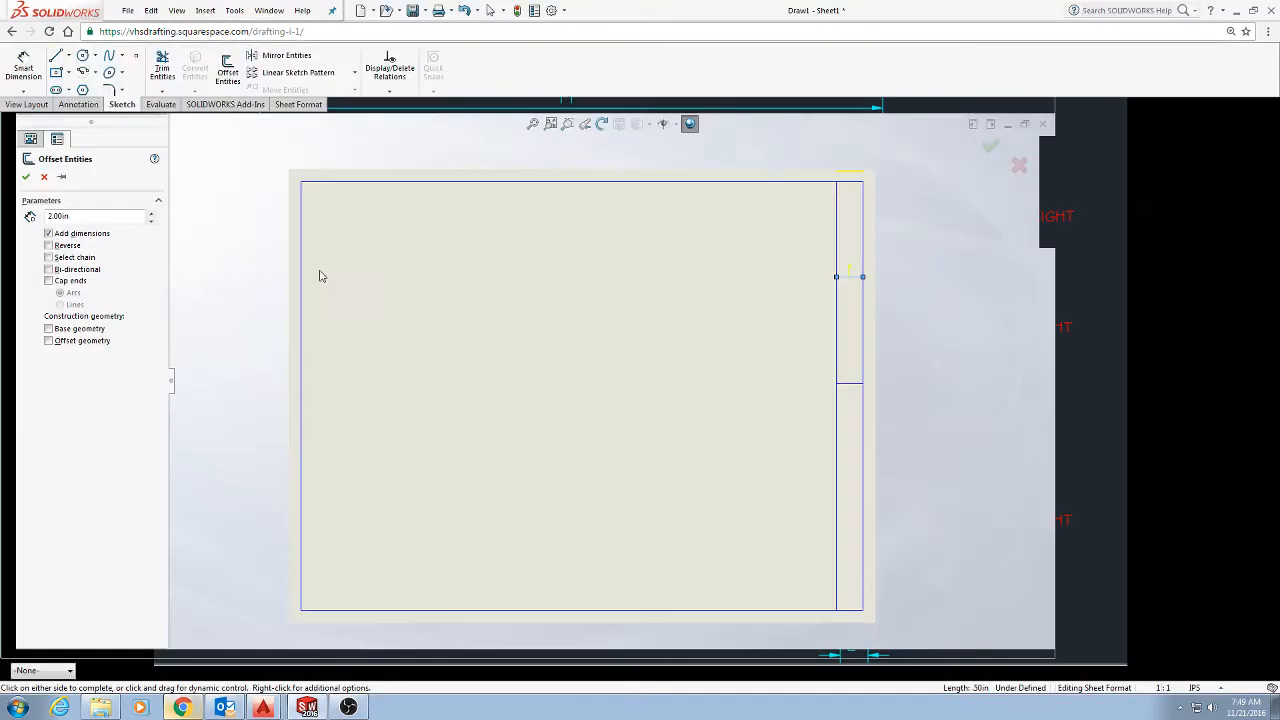
type("1.25")
key("Return")
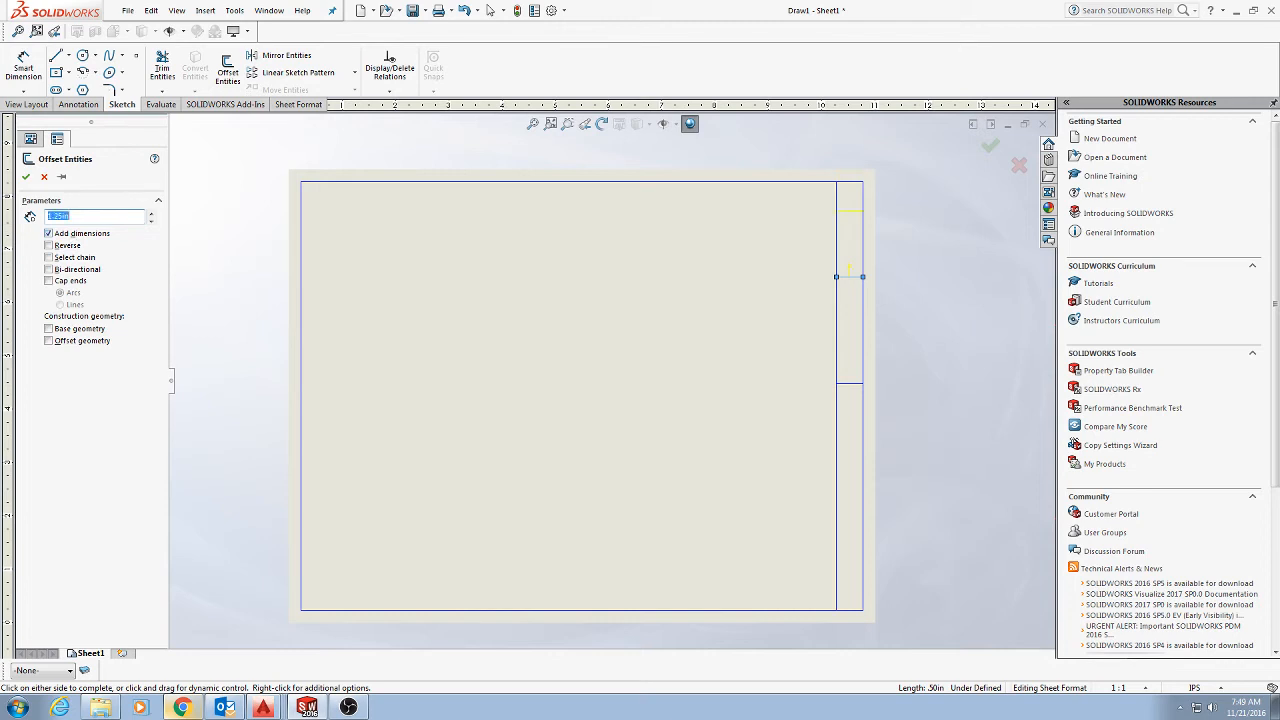
left_click(25, 176)
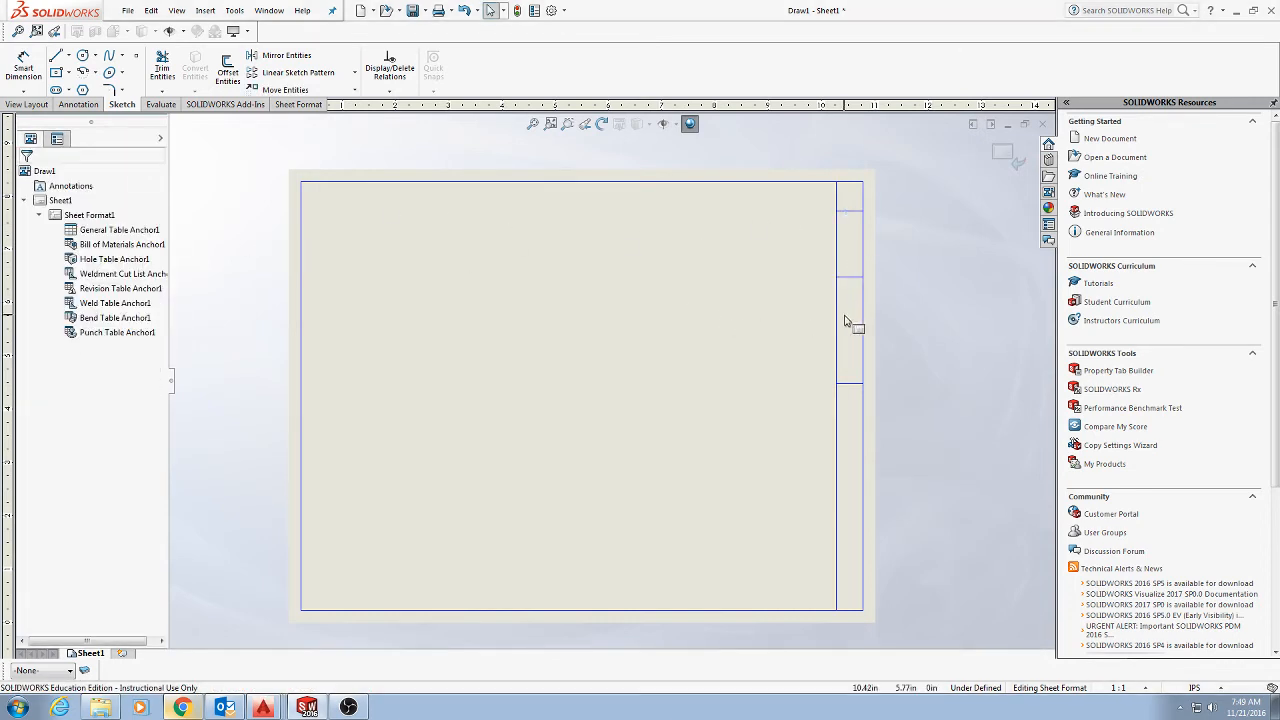
- Check the split upper cells on the Chrome reference, and draw a vertical line from the middle divider's midpoint up past the top border in SOLIDWORKS
key("alt+Tab")
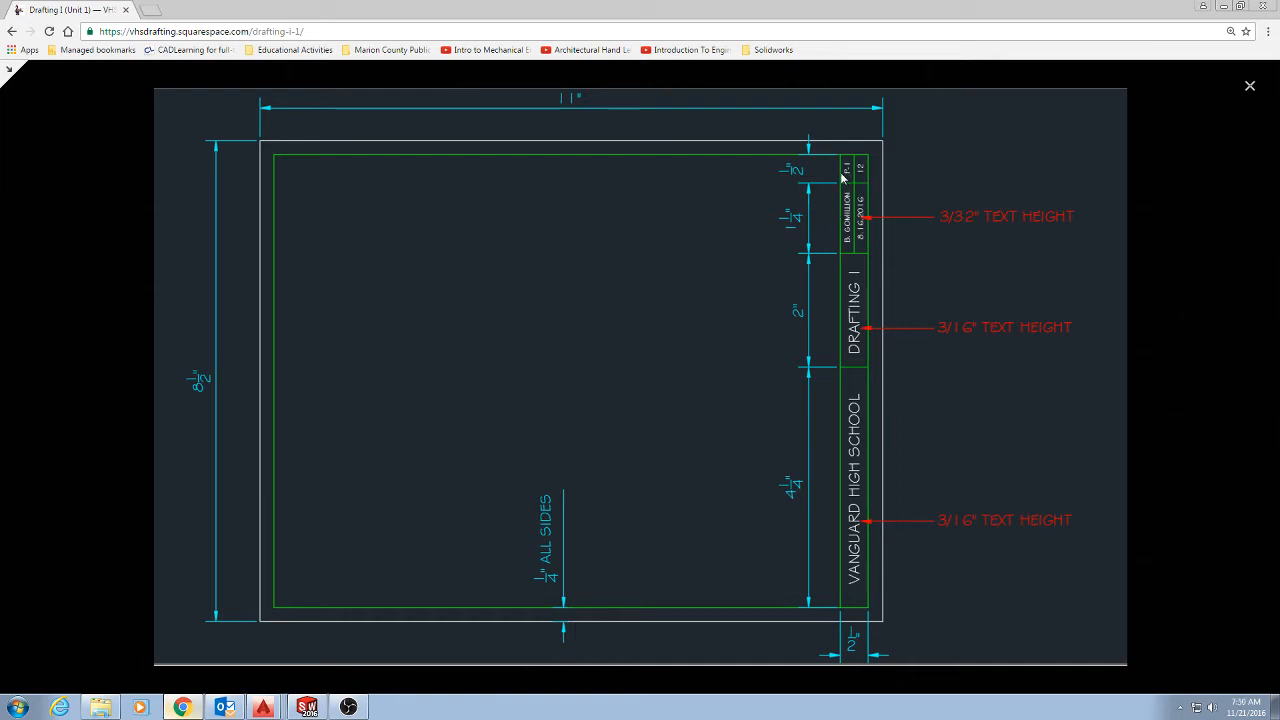
key("alt+Tab")
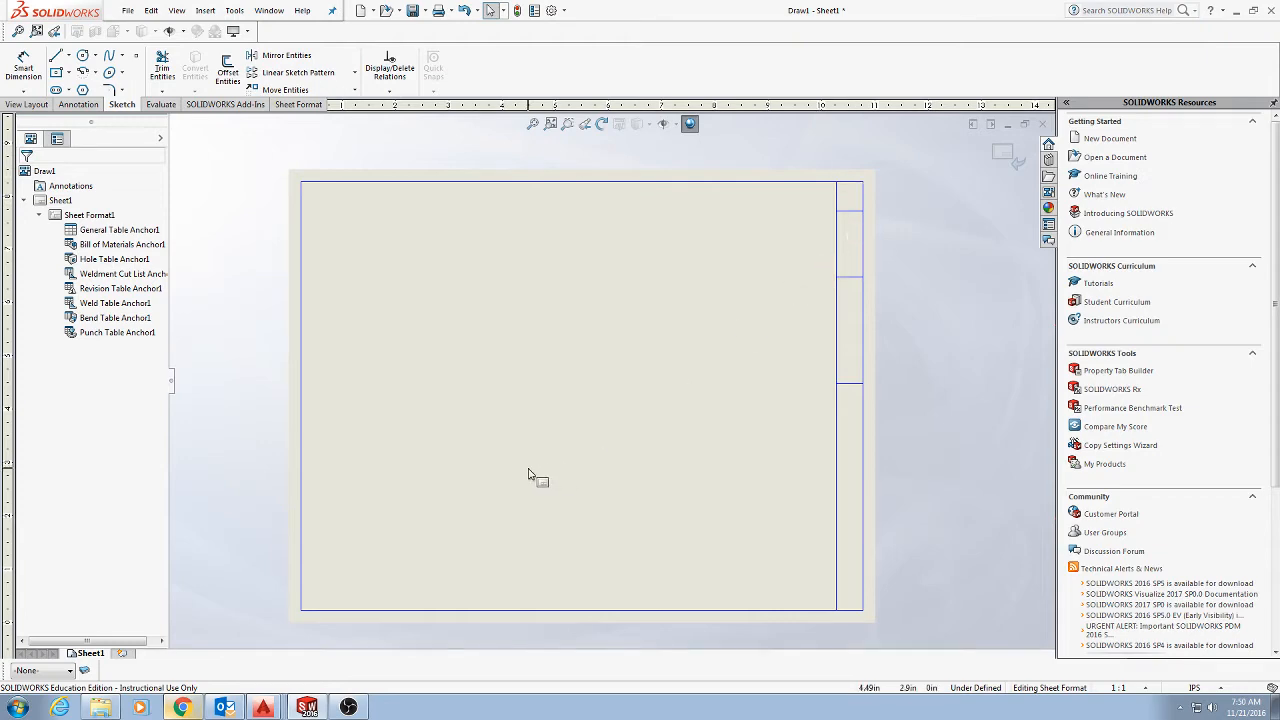
key("alt+Tab")
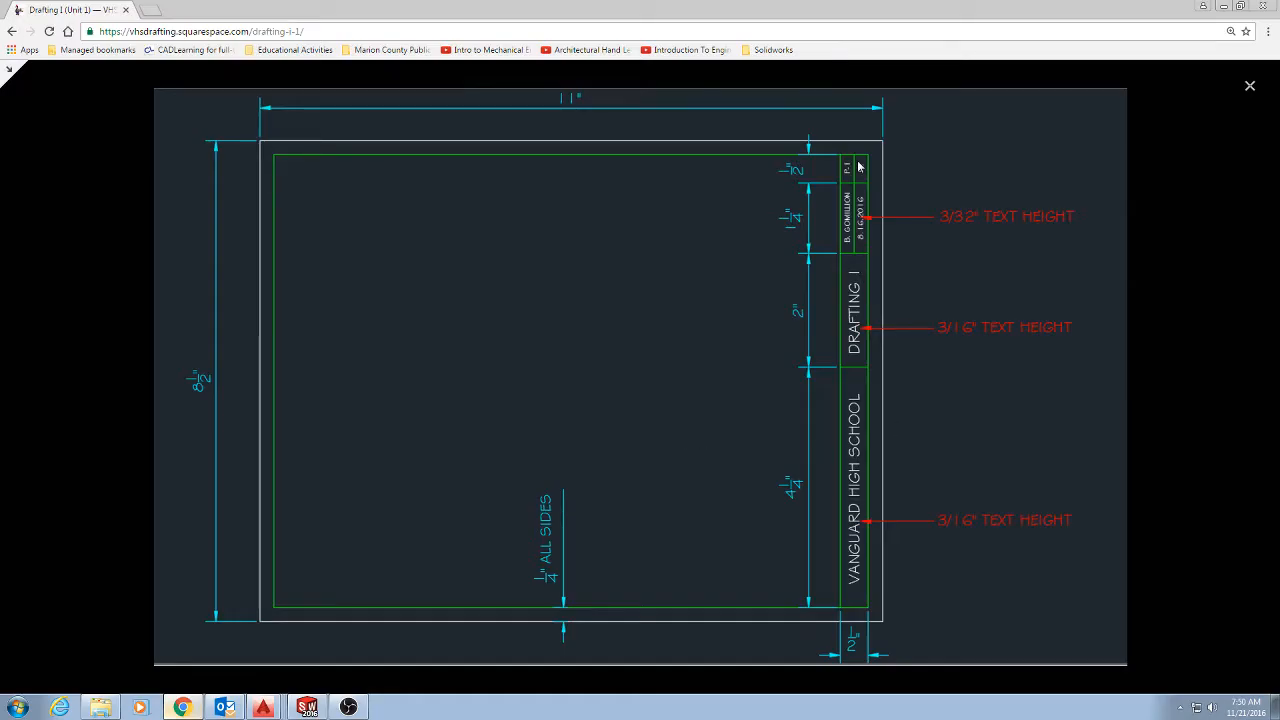
key("alt+Tab")
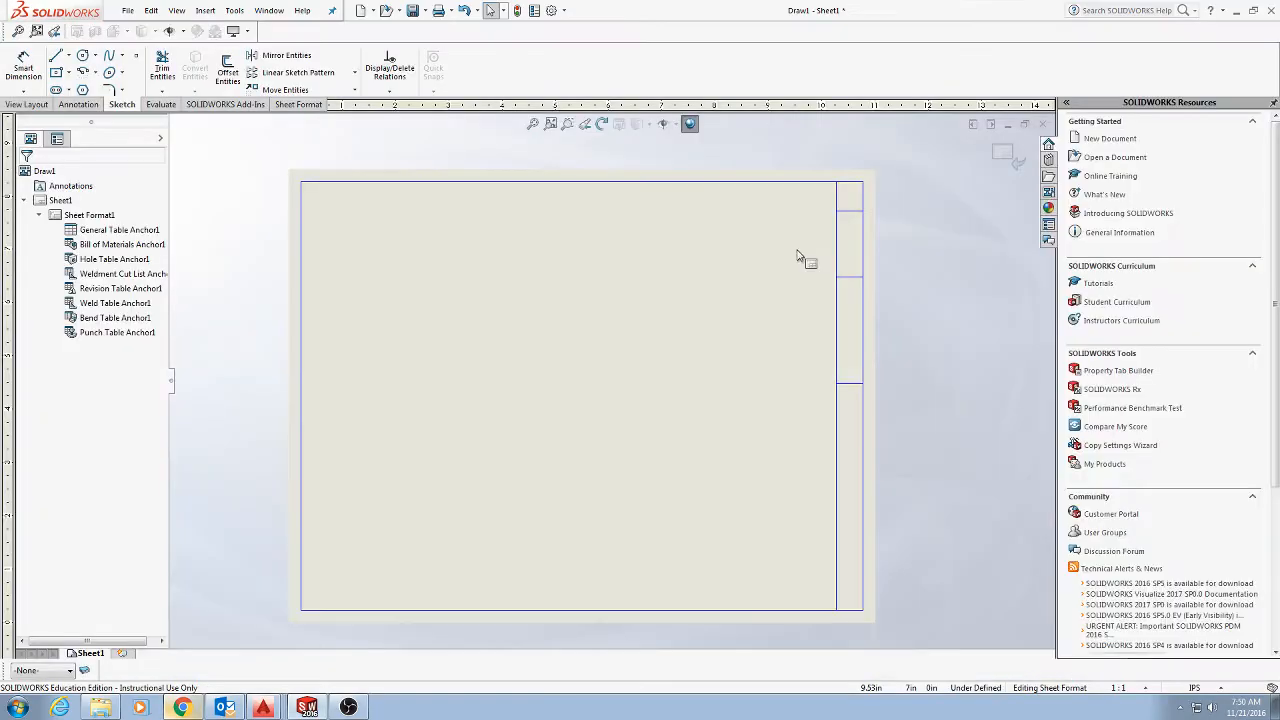
left_click(56, 55)
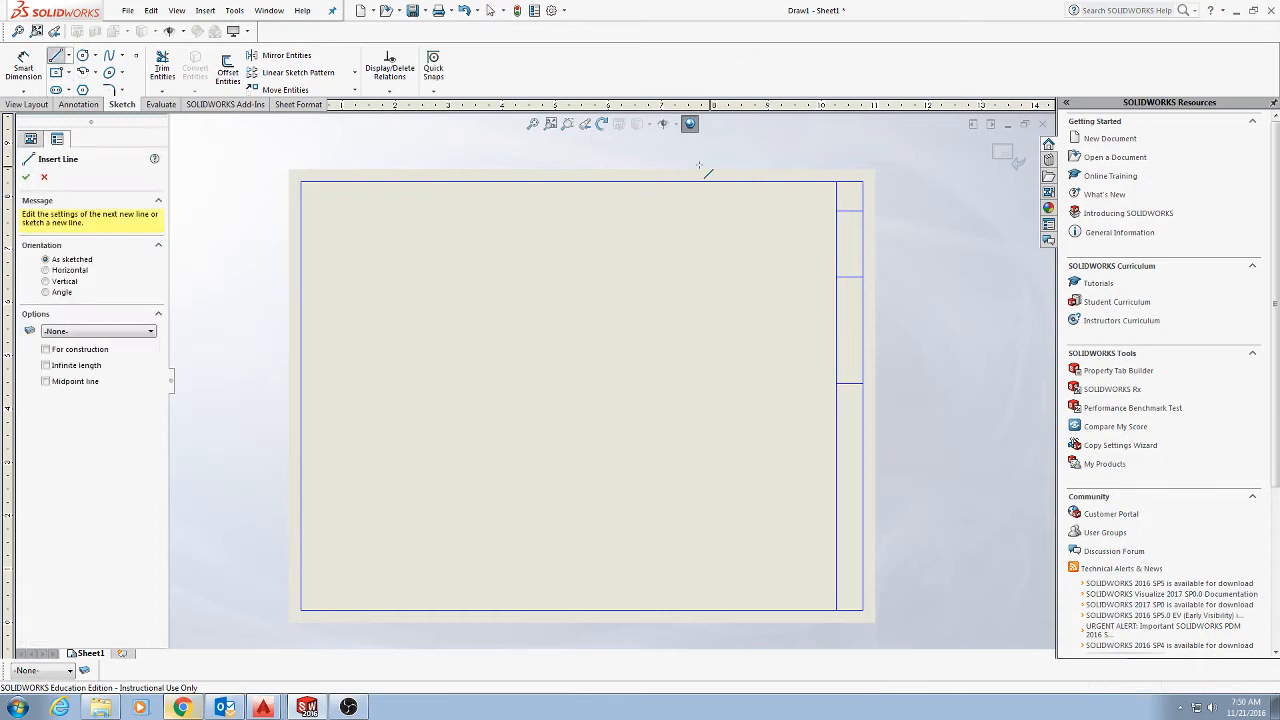
left_click(849, 277)
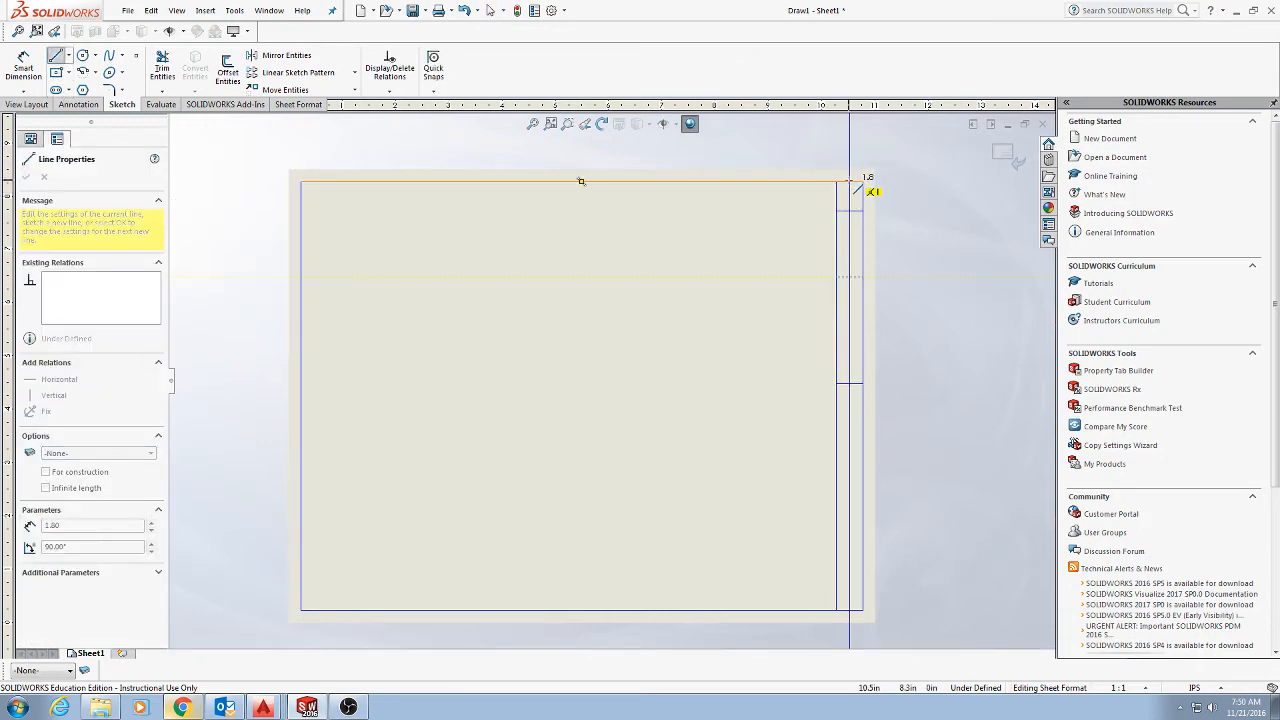
left_click(849, 148)
key("Escape")
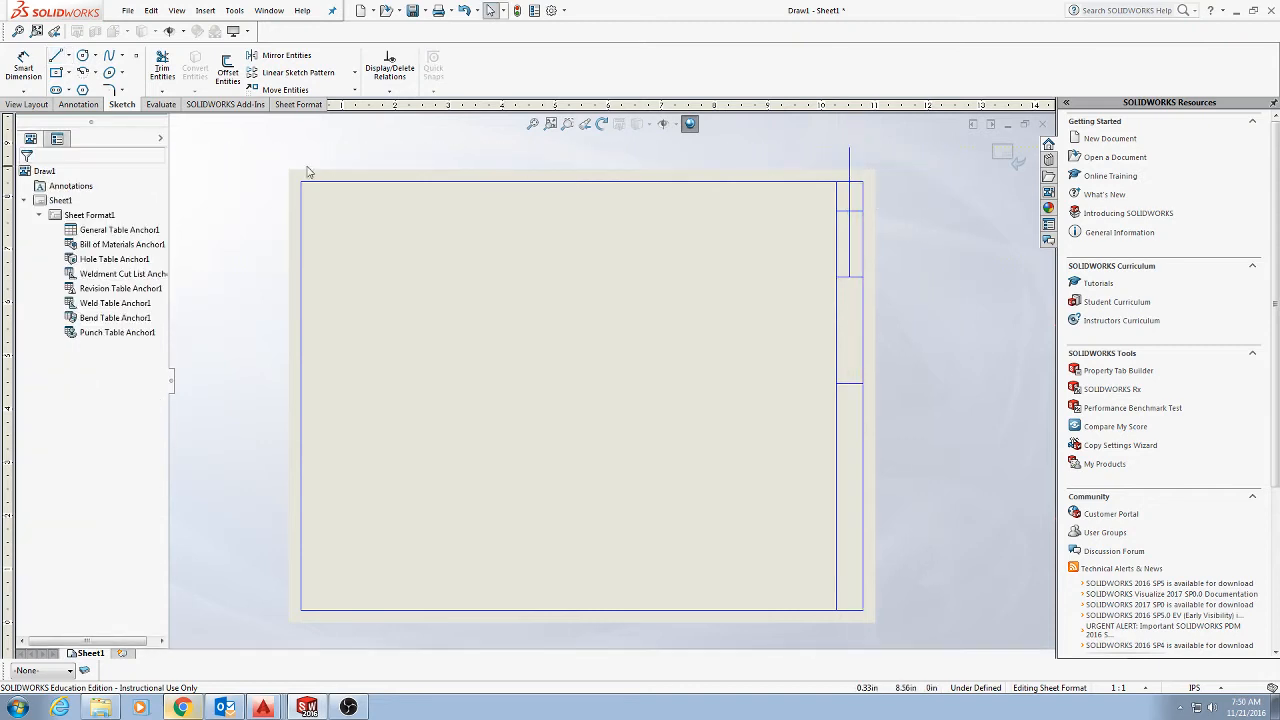
- Trim the part of the vertical center line that extends above the top border
left_click(162, 66)
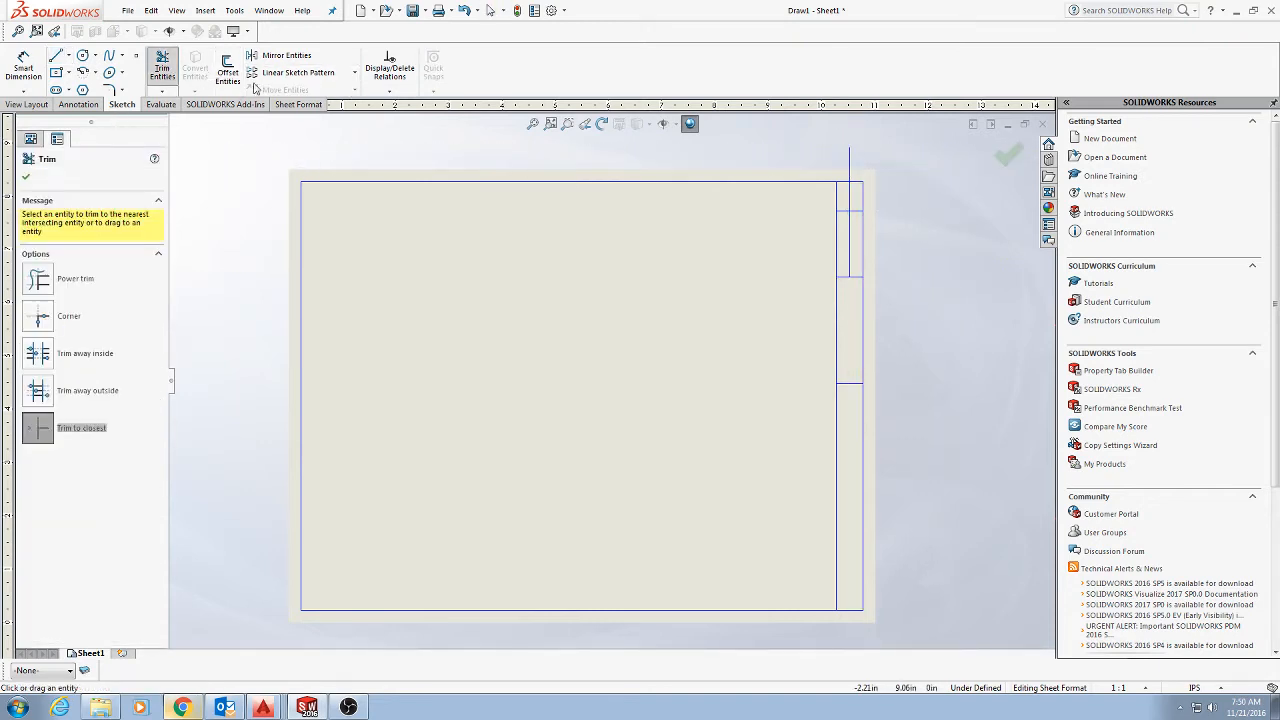
left_click(850, 165)
key("Escape")
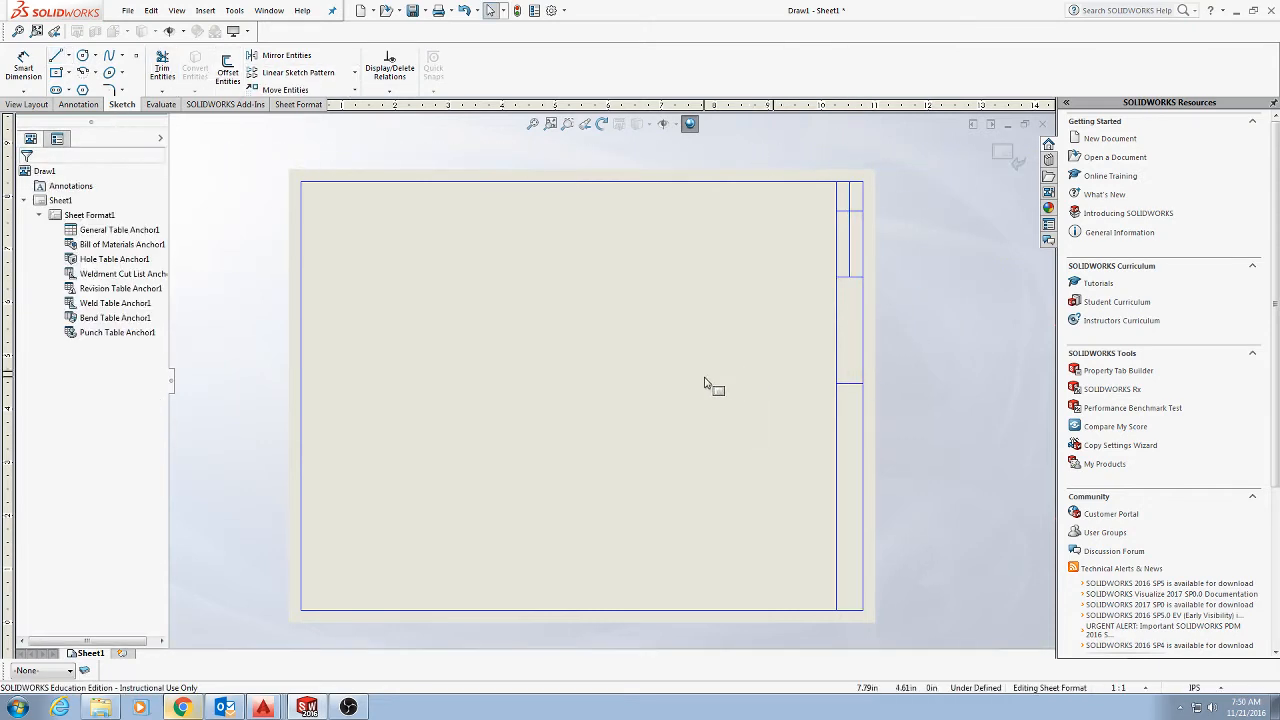
- Check the title block wording on the Chrome reference, and add a note reading VANGUARD HIGH SCHOOL on the SOLIDWORKS sheet
key("alt+Tab")
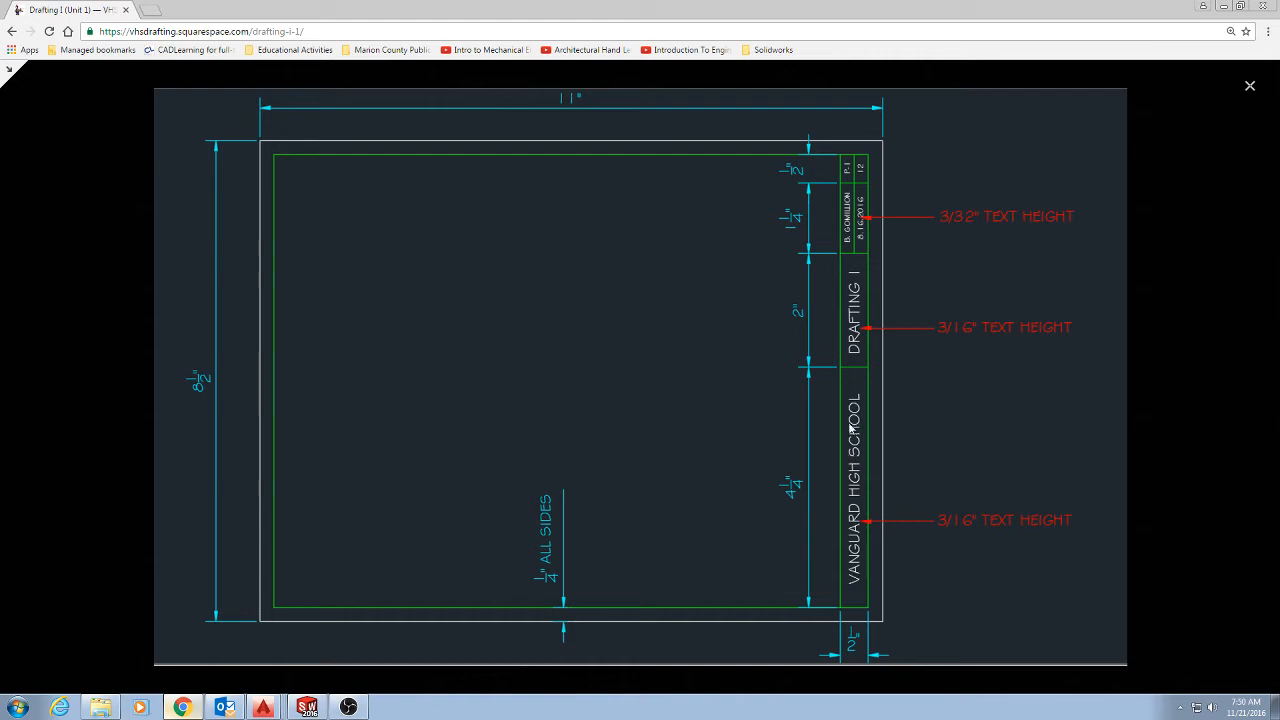
key("alt+Tab")
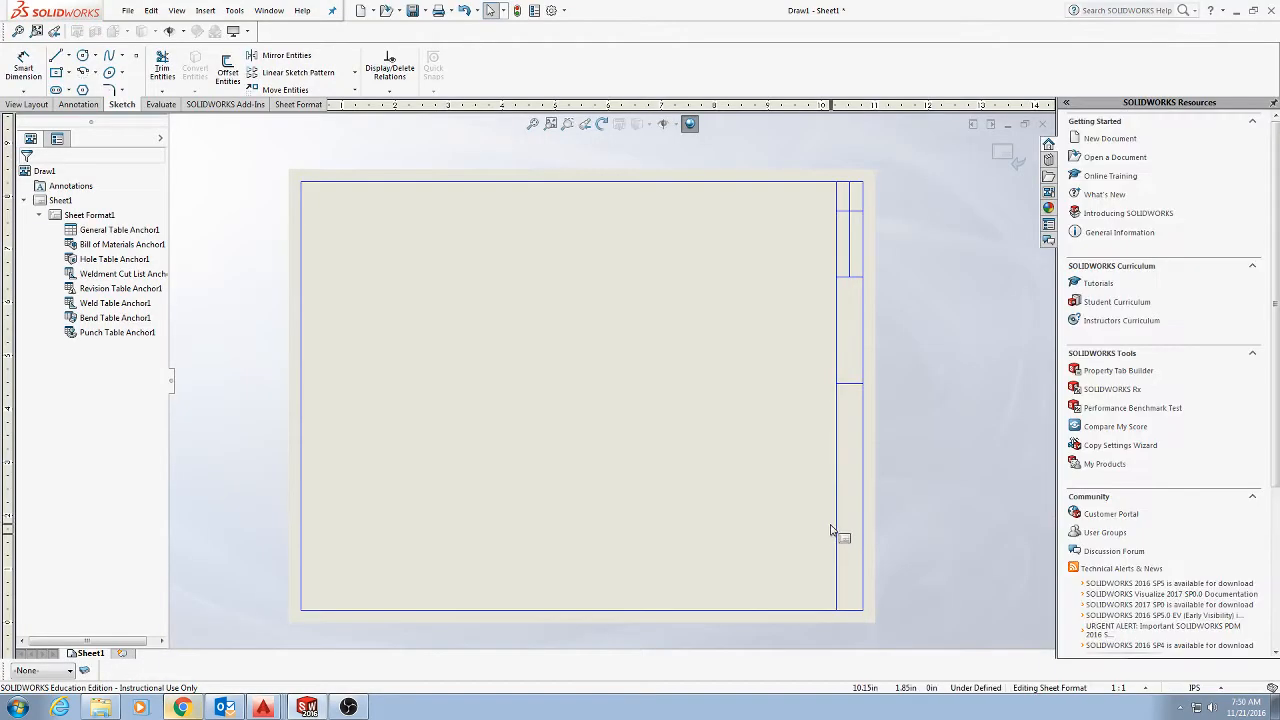
left_click(78, 104)
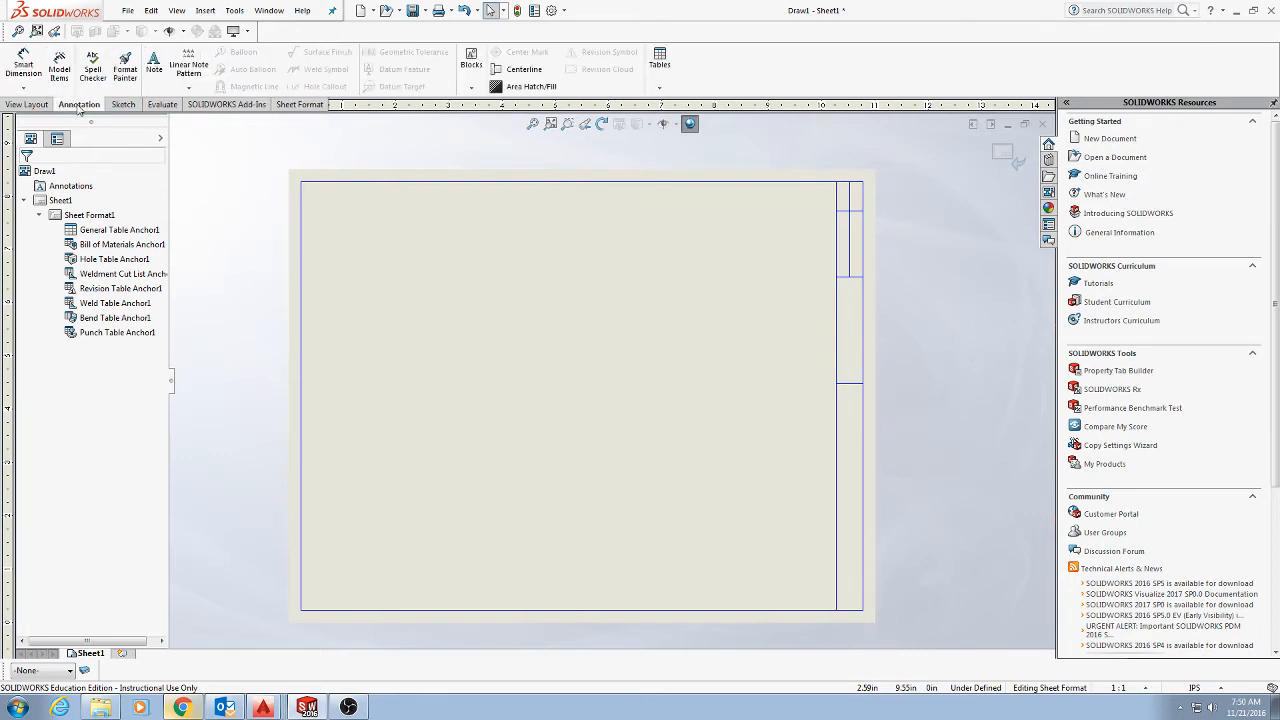
left_click(153, 68)
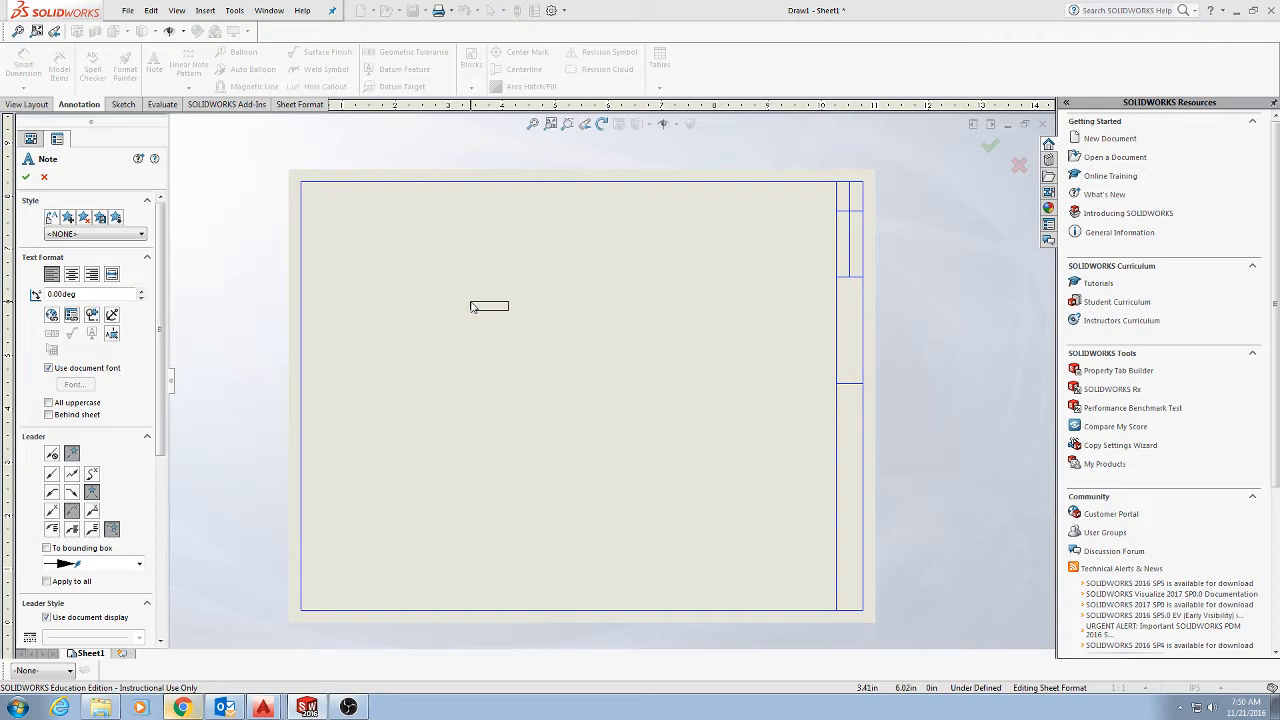
left_click(475, 298)
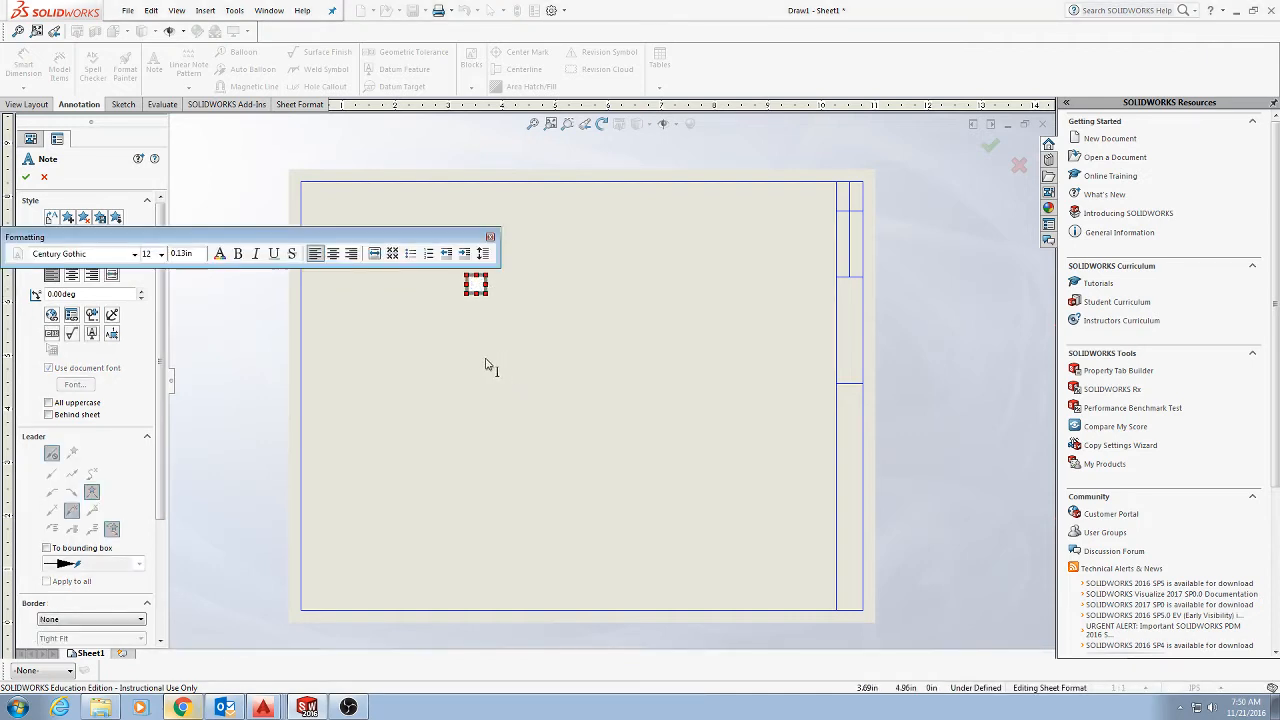
type("VANGUARD HIG")
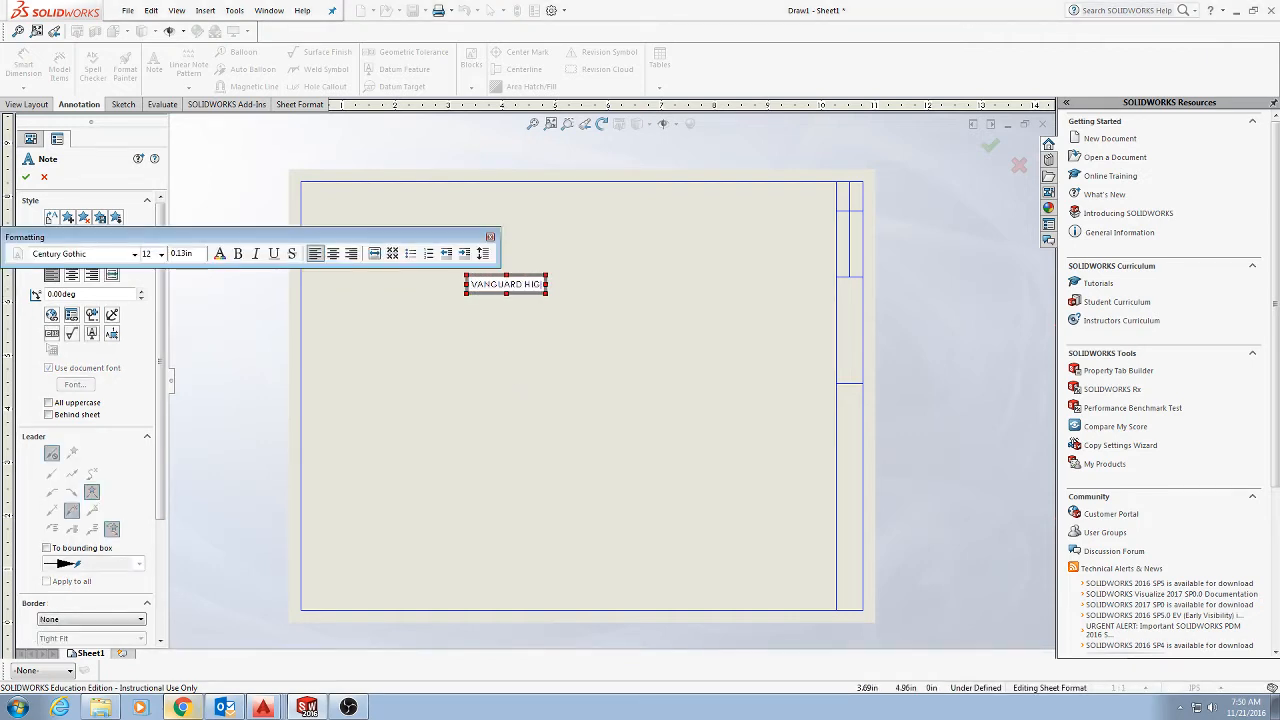
type("H SCHOOL")
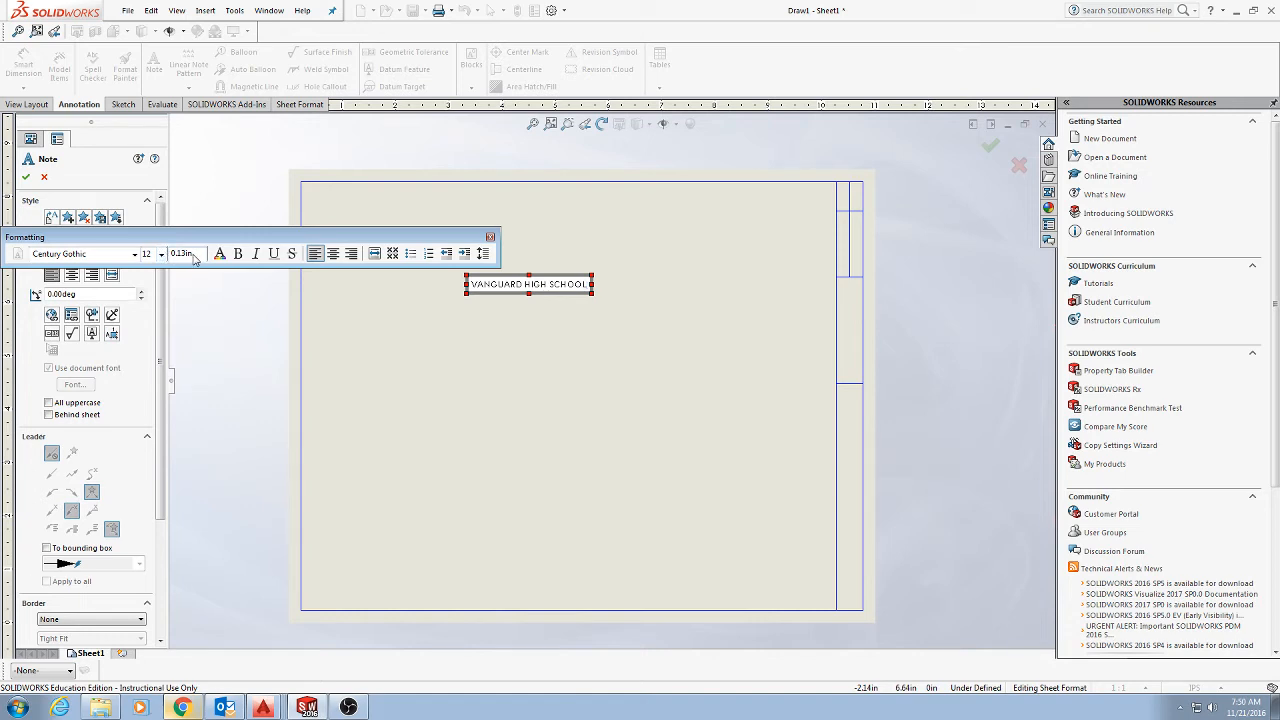
- Check the school name's text height on the Chrome reference, and try to set the SOLIDWORKS note's text height to 3/16 in
left_click(161, 254)
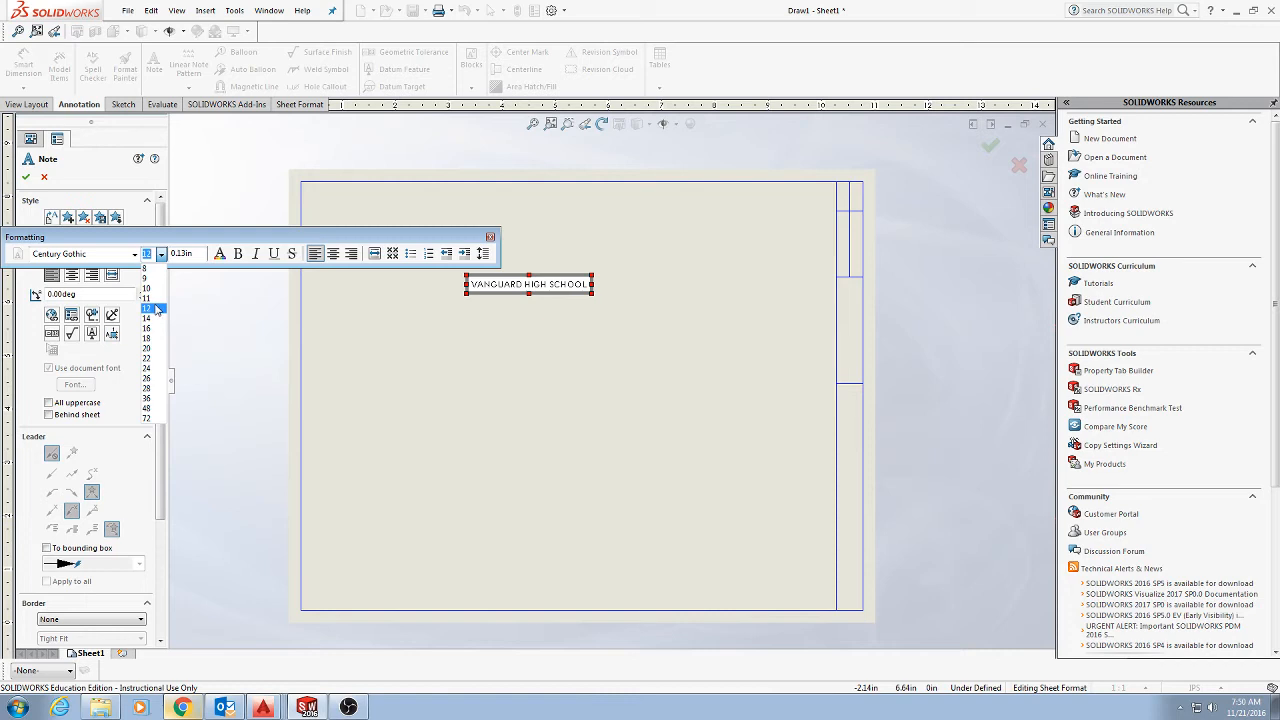
left_click(161, 256)
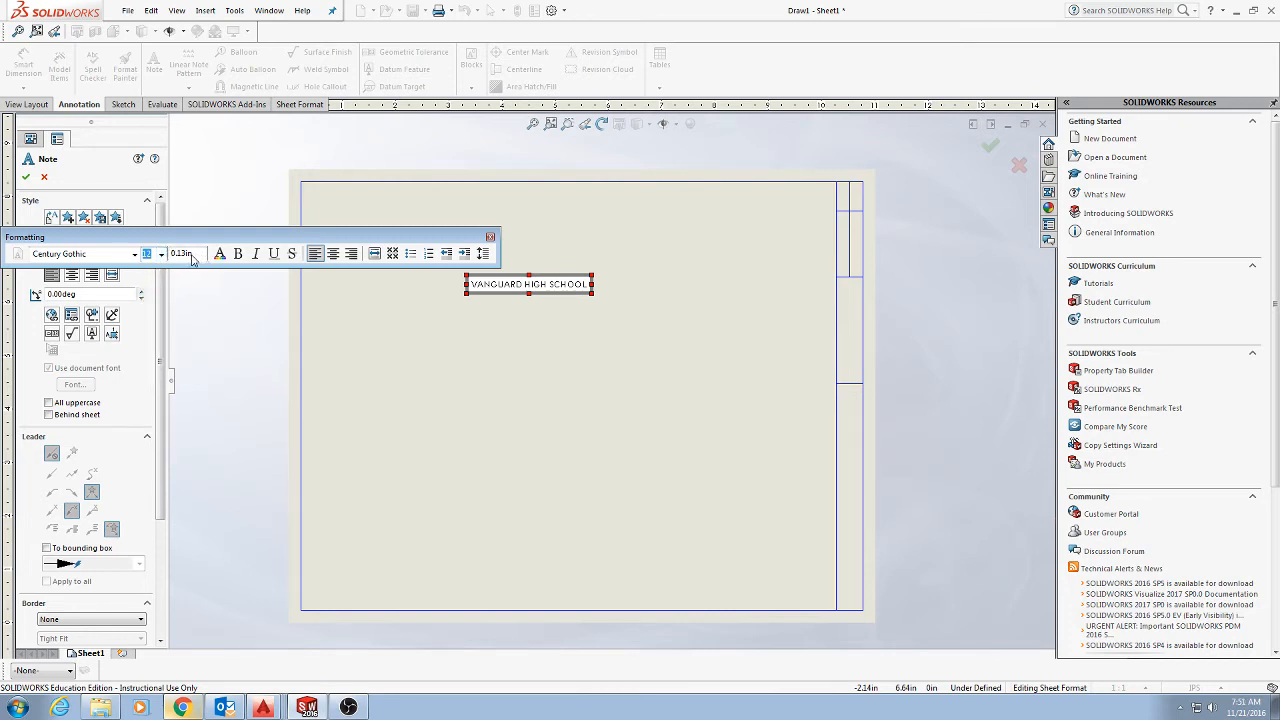
key("alt+Tab")
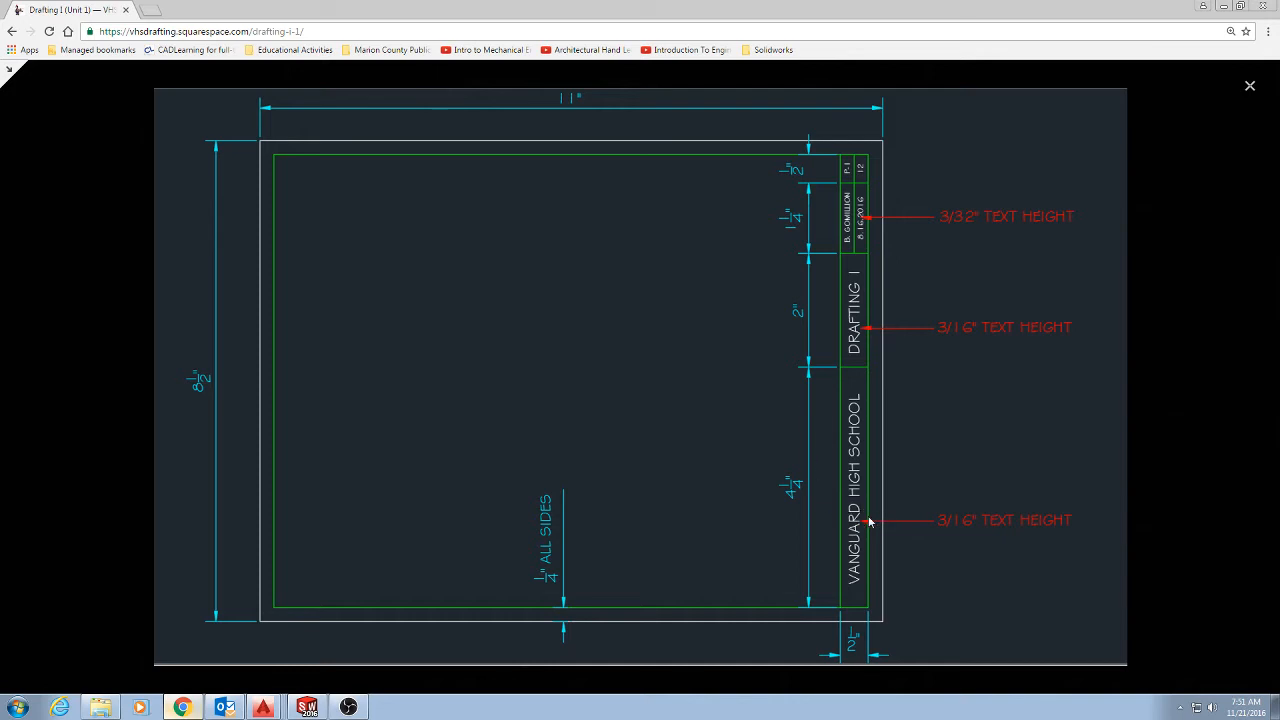
key("alt+Tab")
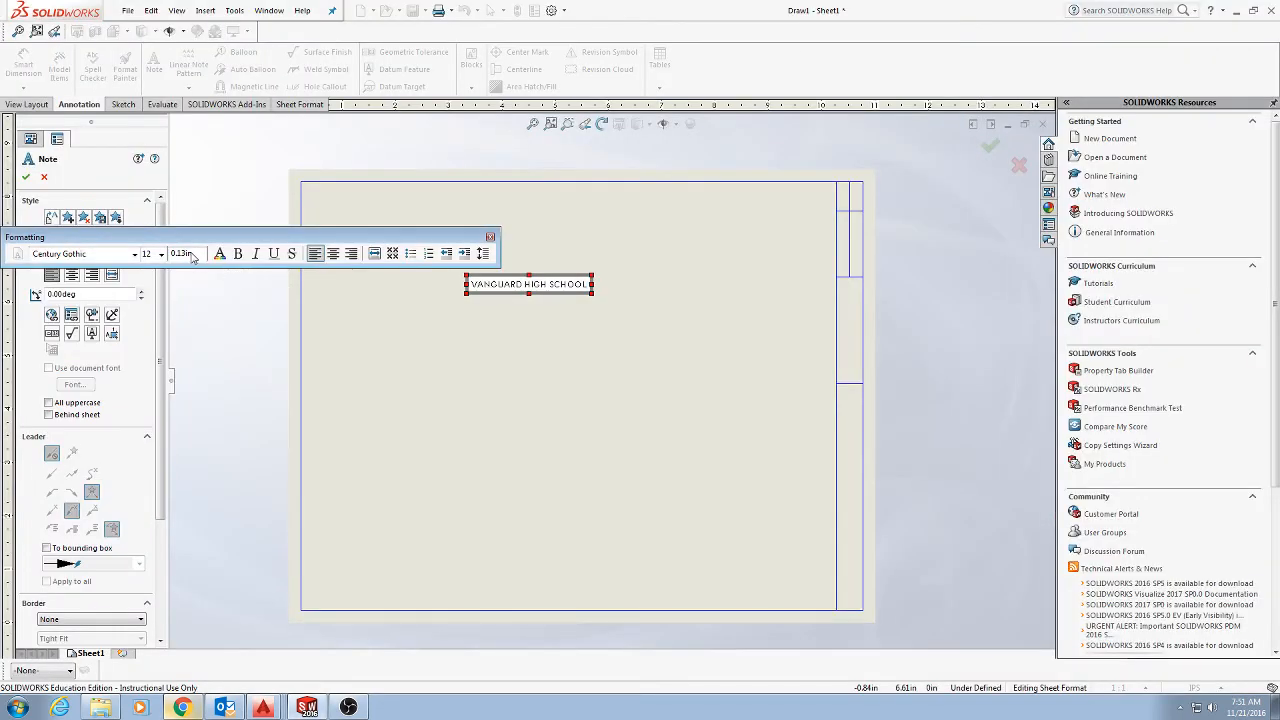
left_click_drag(192, 256, 134, 255)
type("3/16")
key("Return")
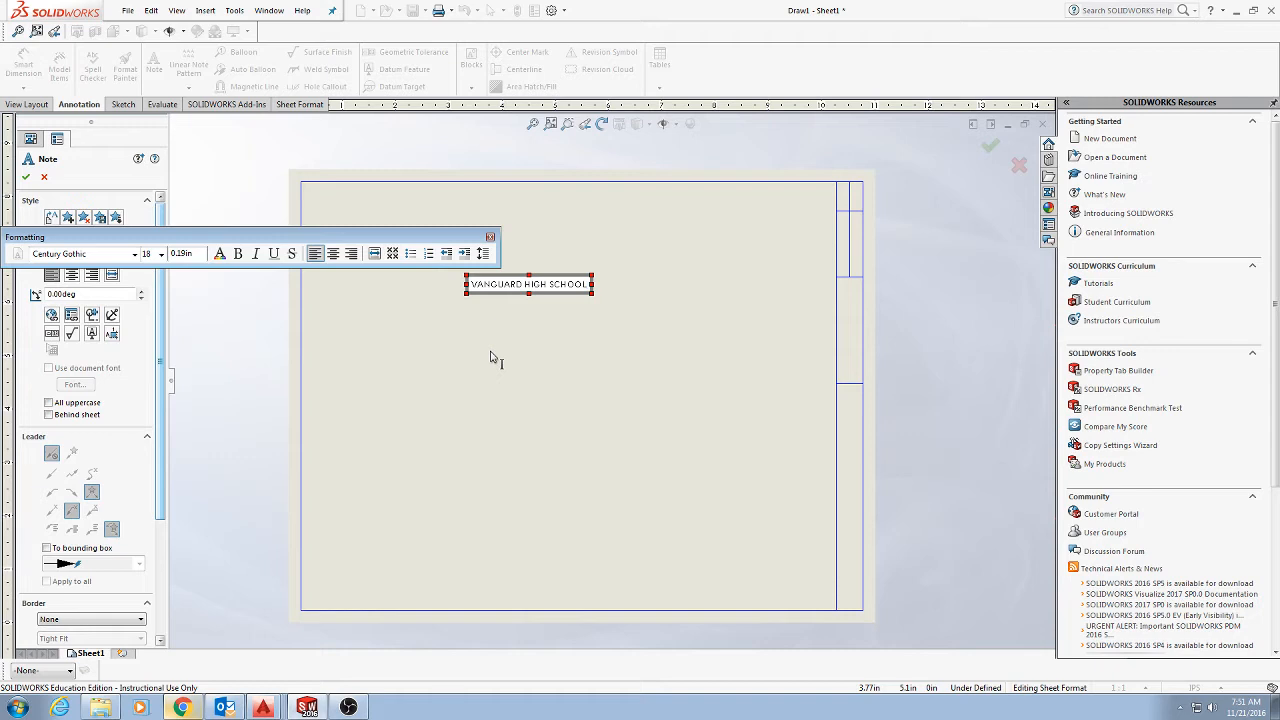
left_click(531, 356)
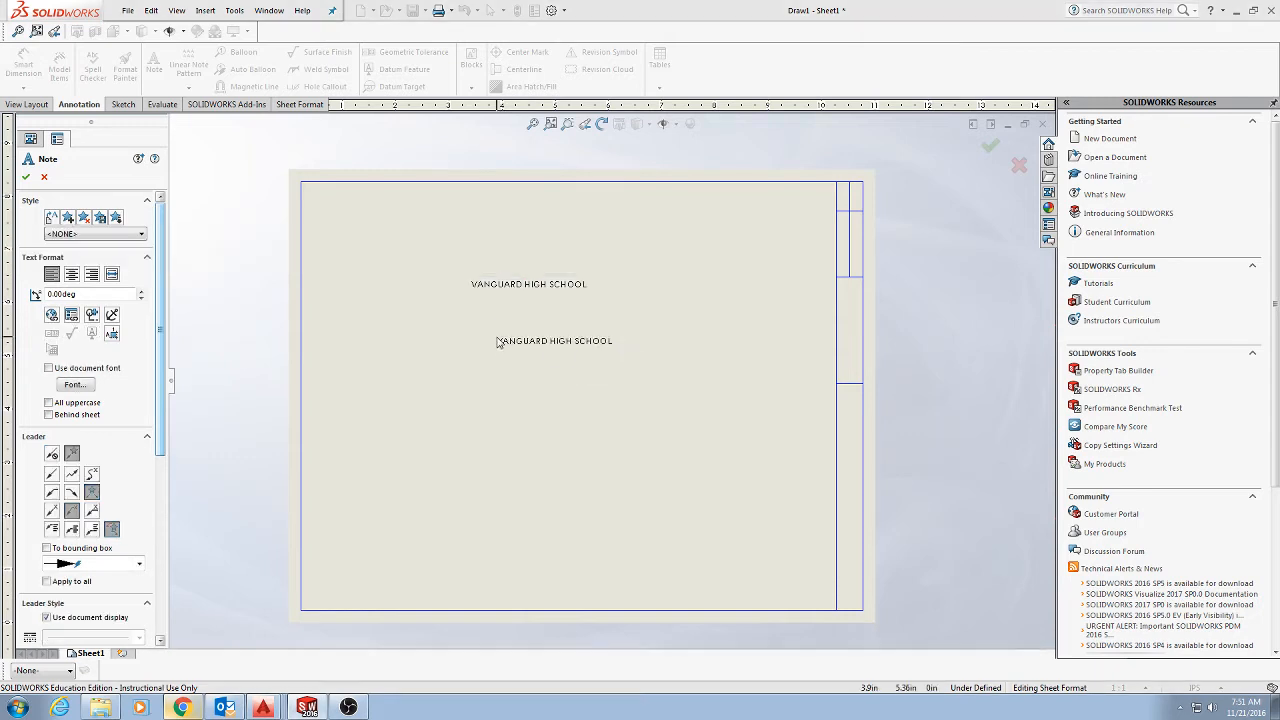
key("Escape")
- Rotate the VANGUARD HIGH SCHOOL note to 90 degrees and move it into the title block's lowest cell
left_click(517, 288)
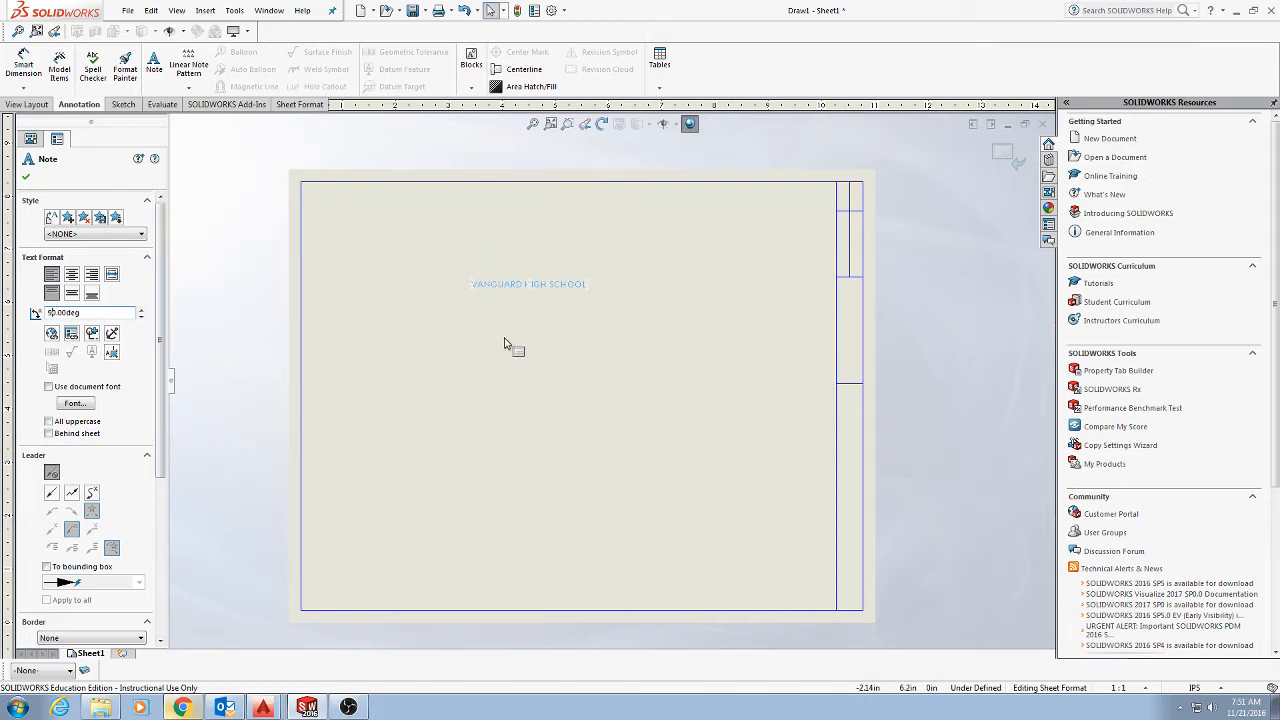
key("Return")
key("Escape")
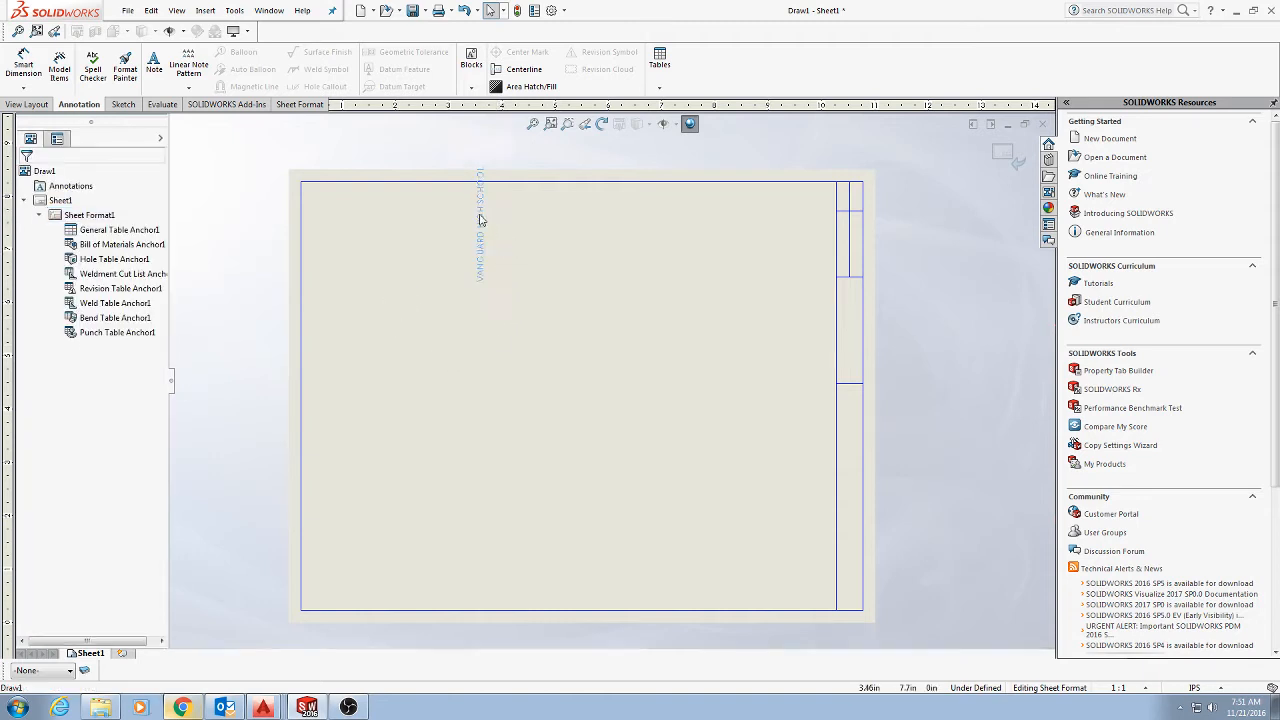
left_click_drag(480, 218, 846, 486)
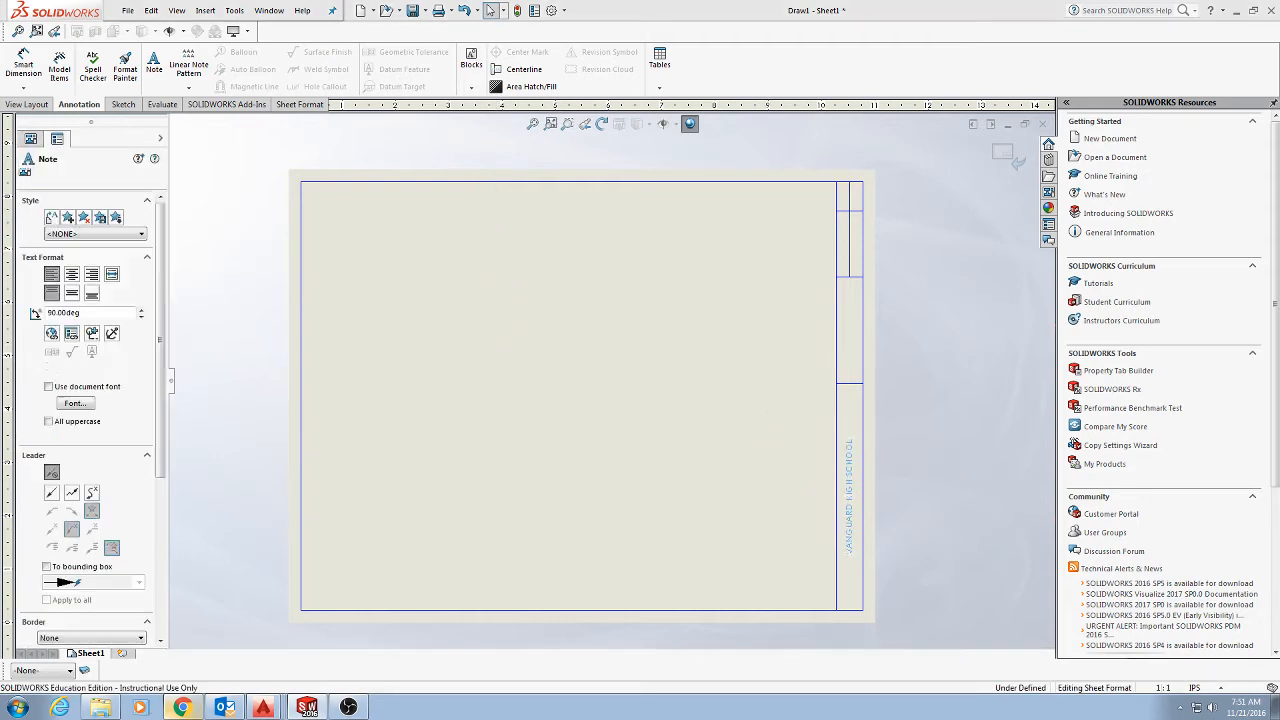
left_click(731, 474)
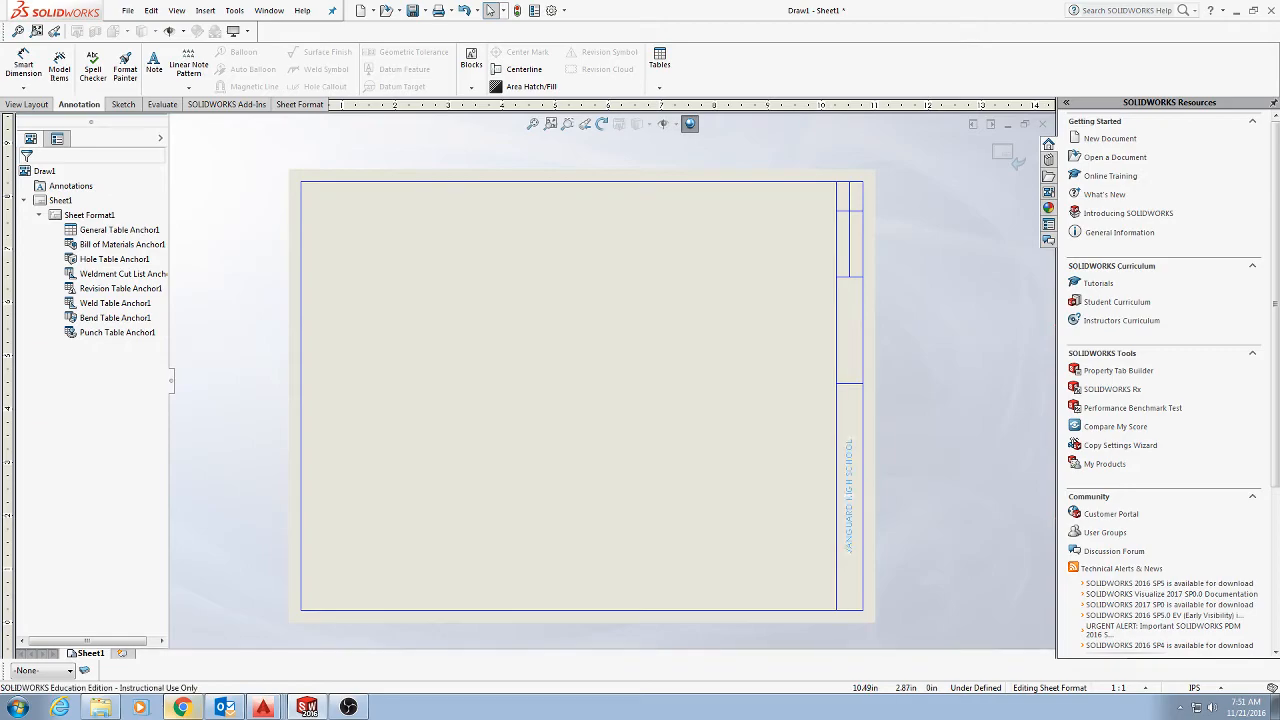
- Compare with the Chrome reference, and set all the text of the VANGUARD HIGH SCHOOL note in SOLIDWORKS to 3/16 in high
left_click(849, 485)
key("alt+Tab")
key("alt+Tab")
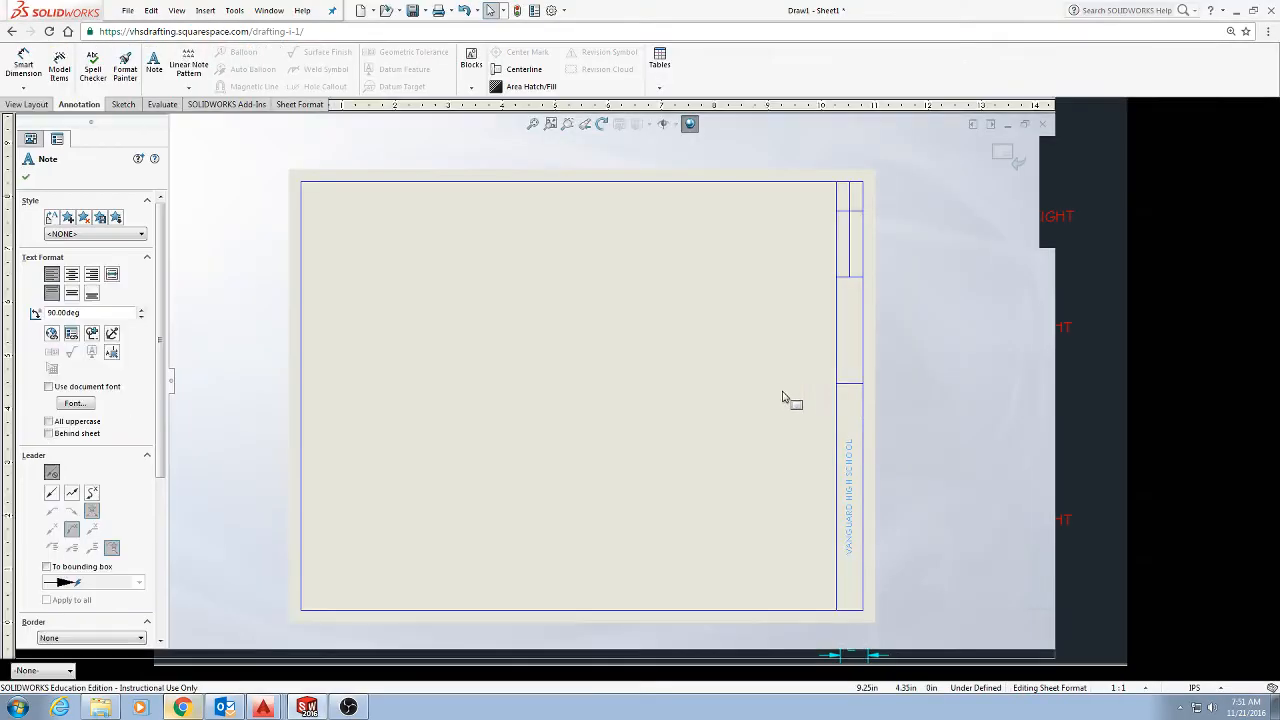
double_click(846, 482)
key("ctrl+c")
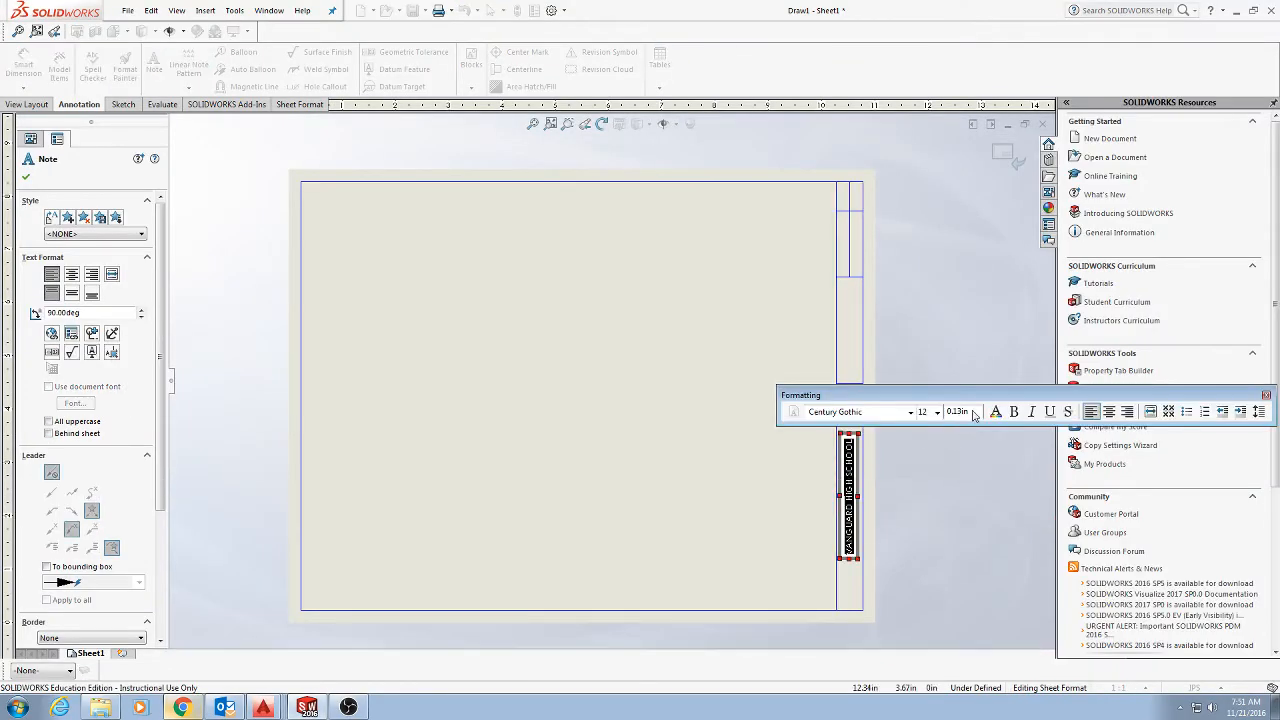
type("3/16")
key("Return")
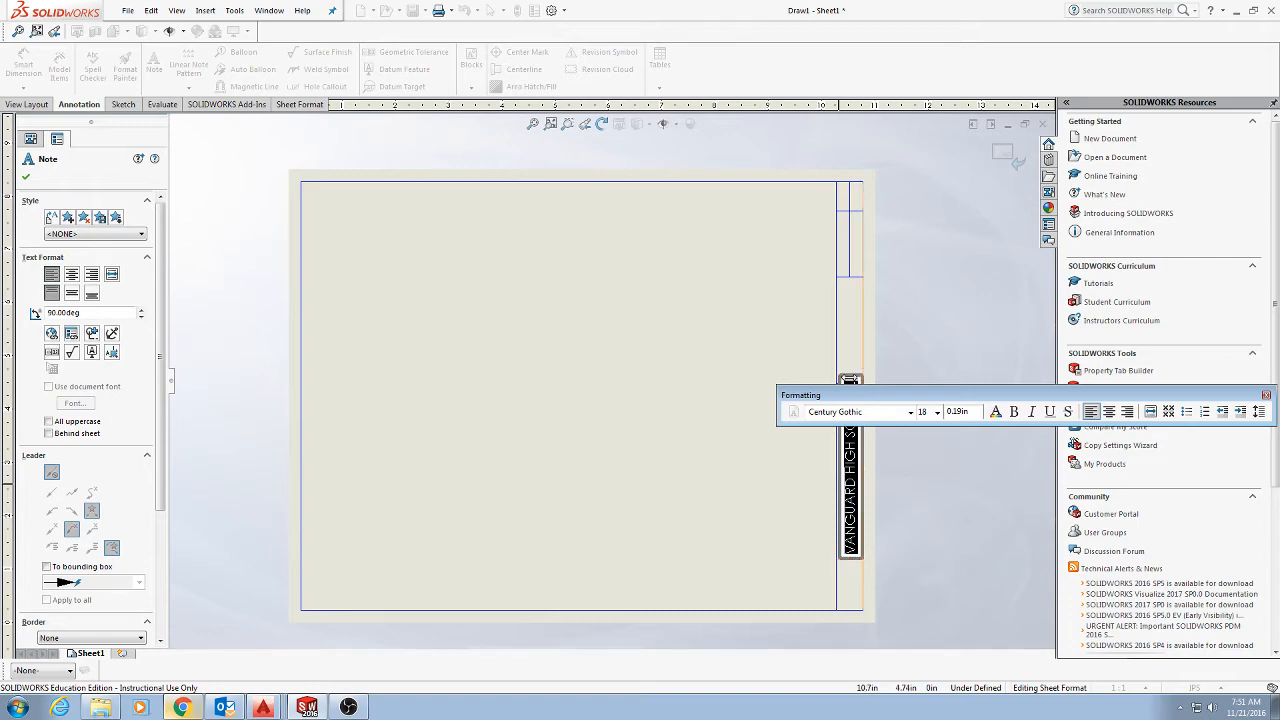
left_click_drag(1010, 394, 538, 221)
left_click(908, 408)
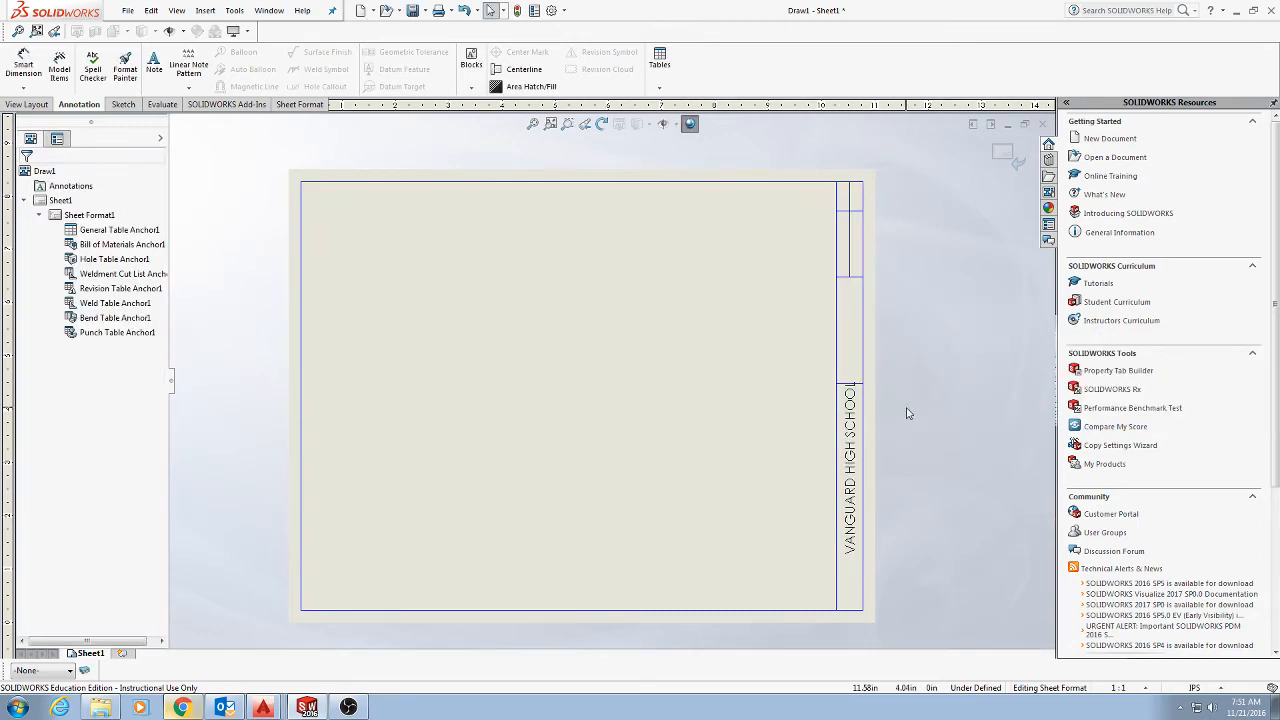
- Center the enlarged VANGUARD HIGH SCHOOL note within the lowest title block cell
left_click_drag(851, 427, 849, 448)
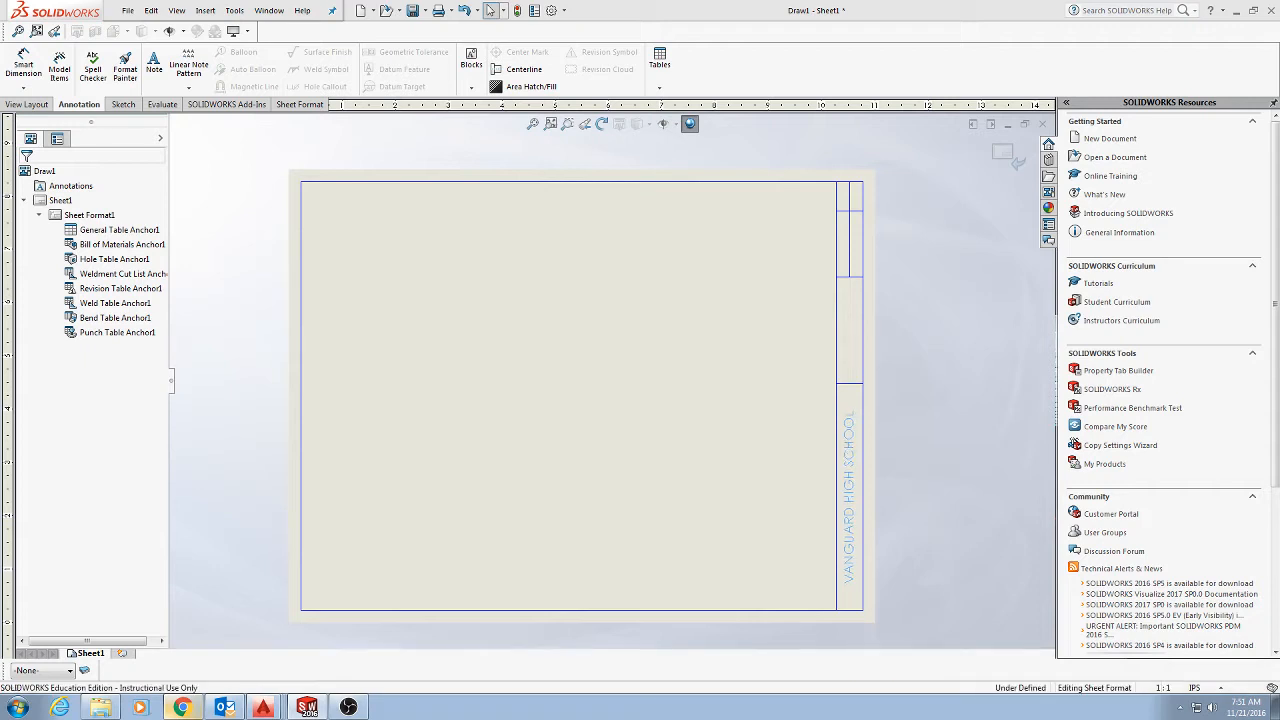
left_click(929, 458)
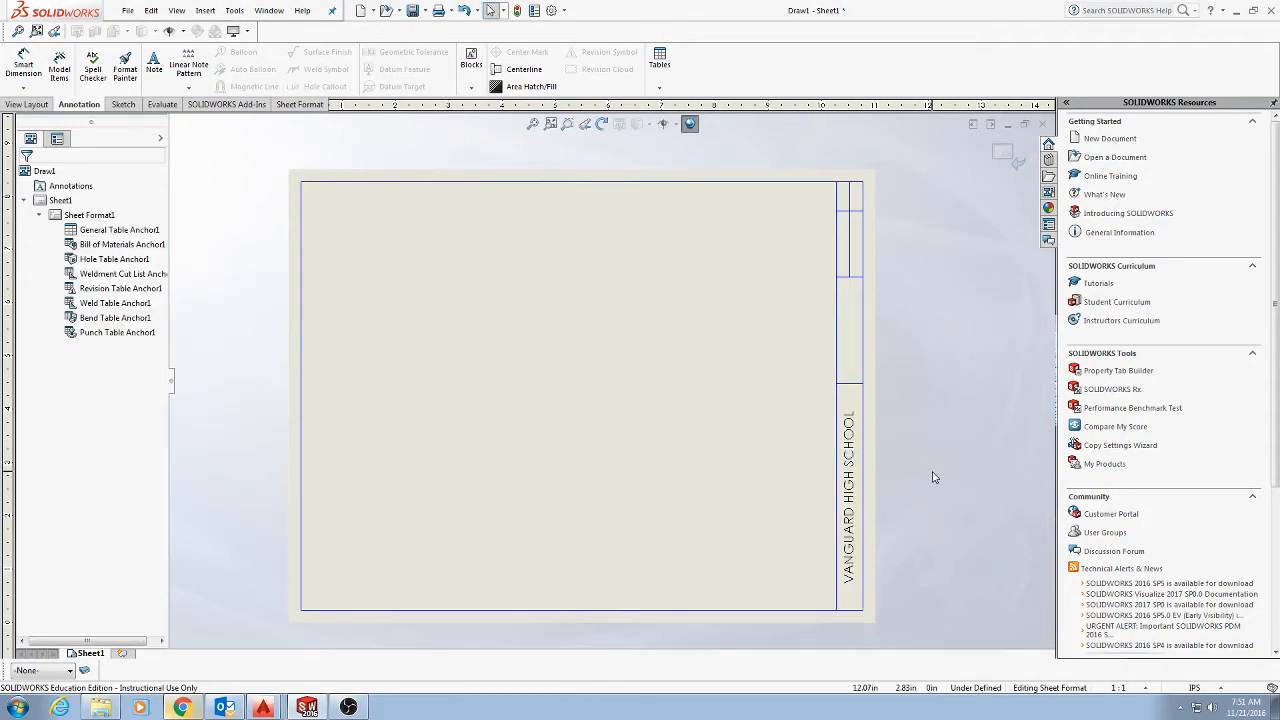
left_click_drag(843, 470, 850, 438)
left_click(760, 585)
left_click(937, 438)
left_click(889, 448)
- Check the next cell's text on the Chrome reference, and place a copy of the school name note beside the SOLIDWORKS sheet
key("alt+Tab")
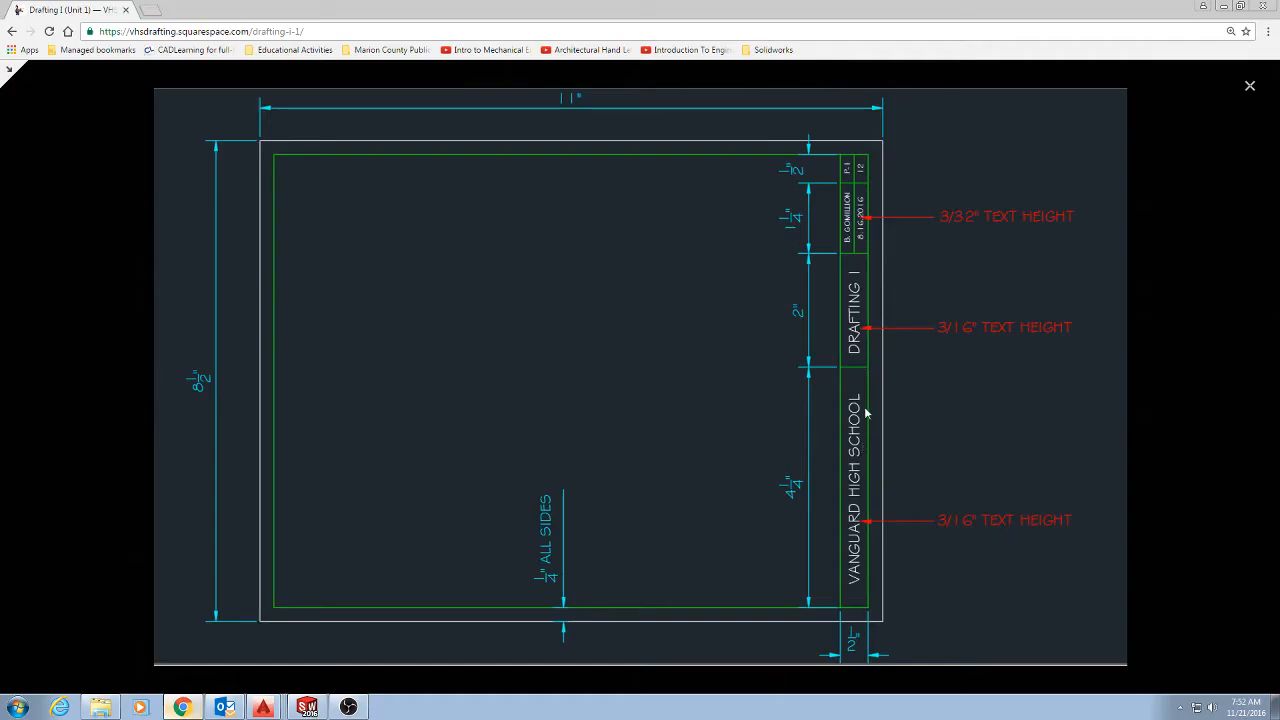
key("alt+Tab")
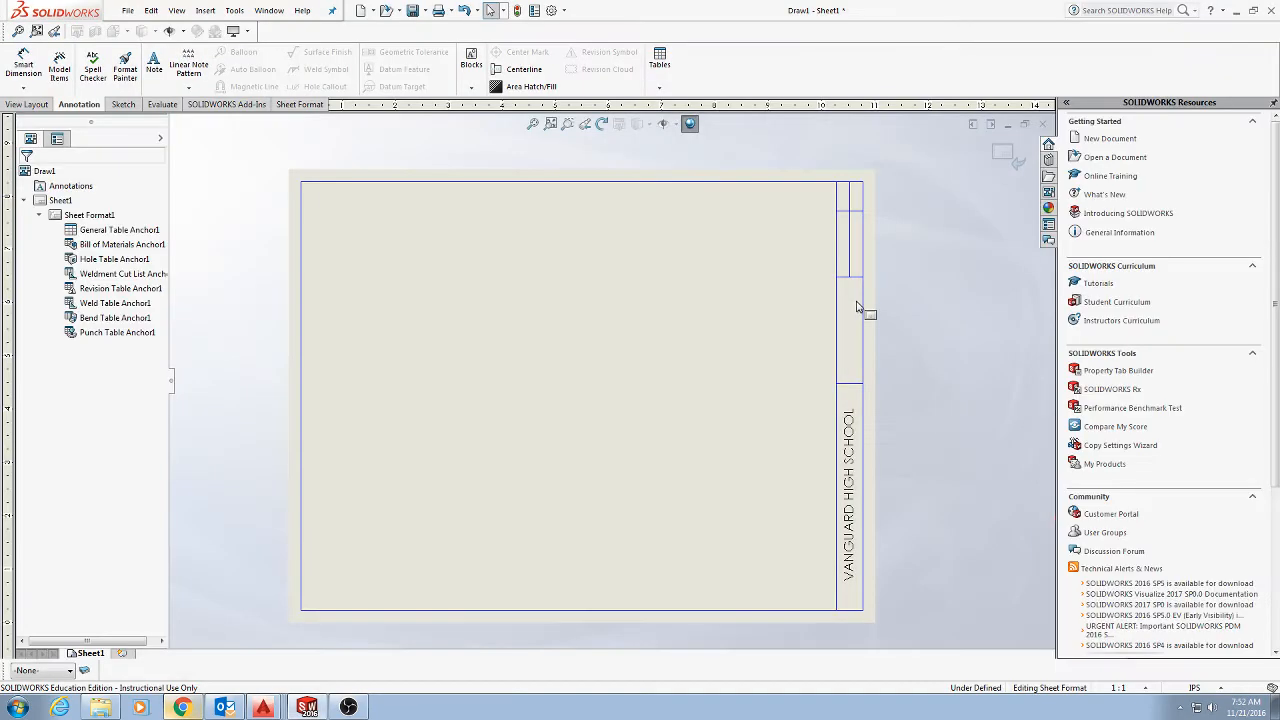
left_click(851, 447)
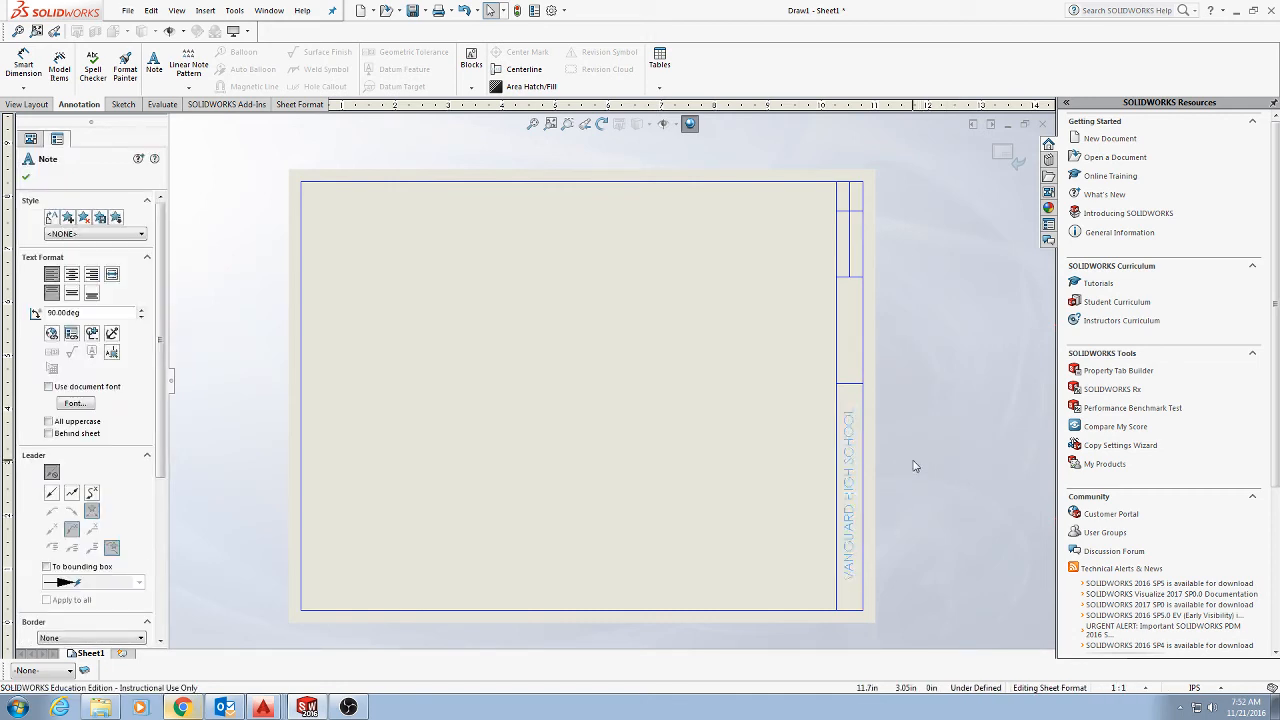
left_click(957, 313)
key("ctrl+v")
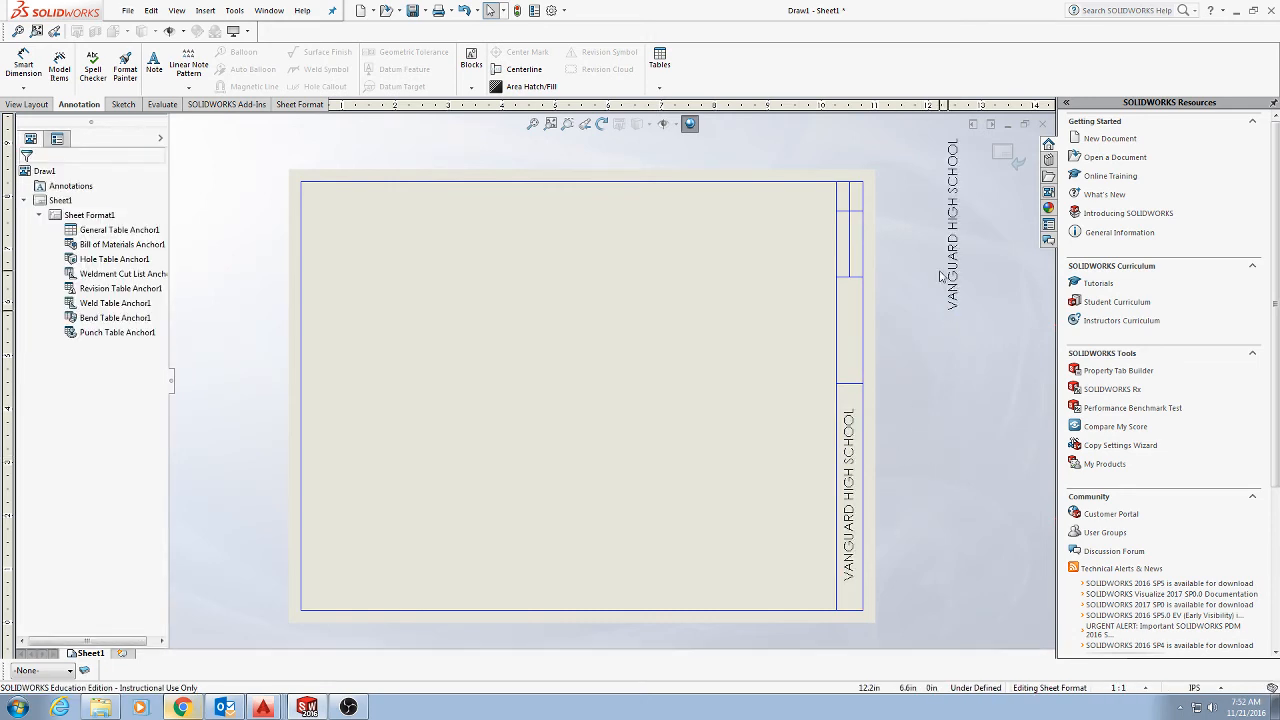
left_click(948, 239)
left_click_drag(948, 244, 924, 331)
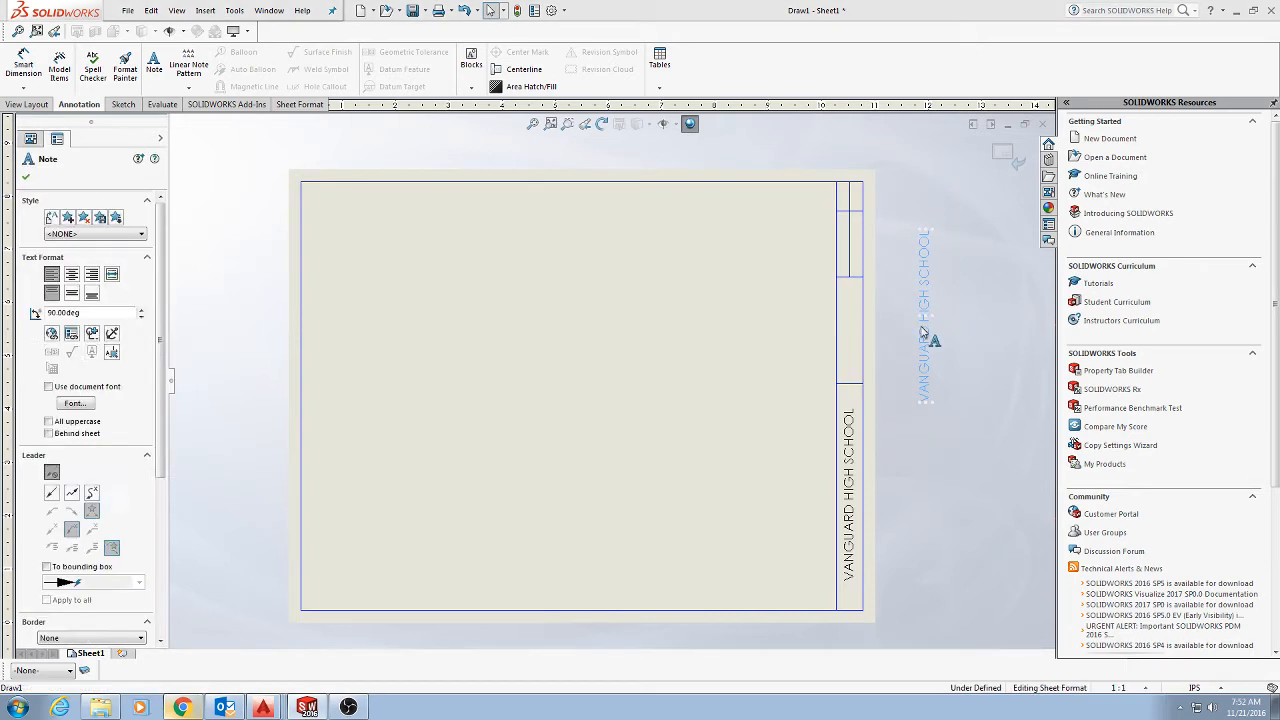
- Replace the copied note's text with DRAFTING 4
double_click(925, 332)
type("DRAFTING")
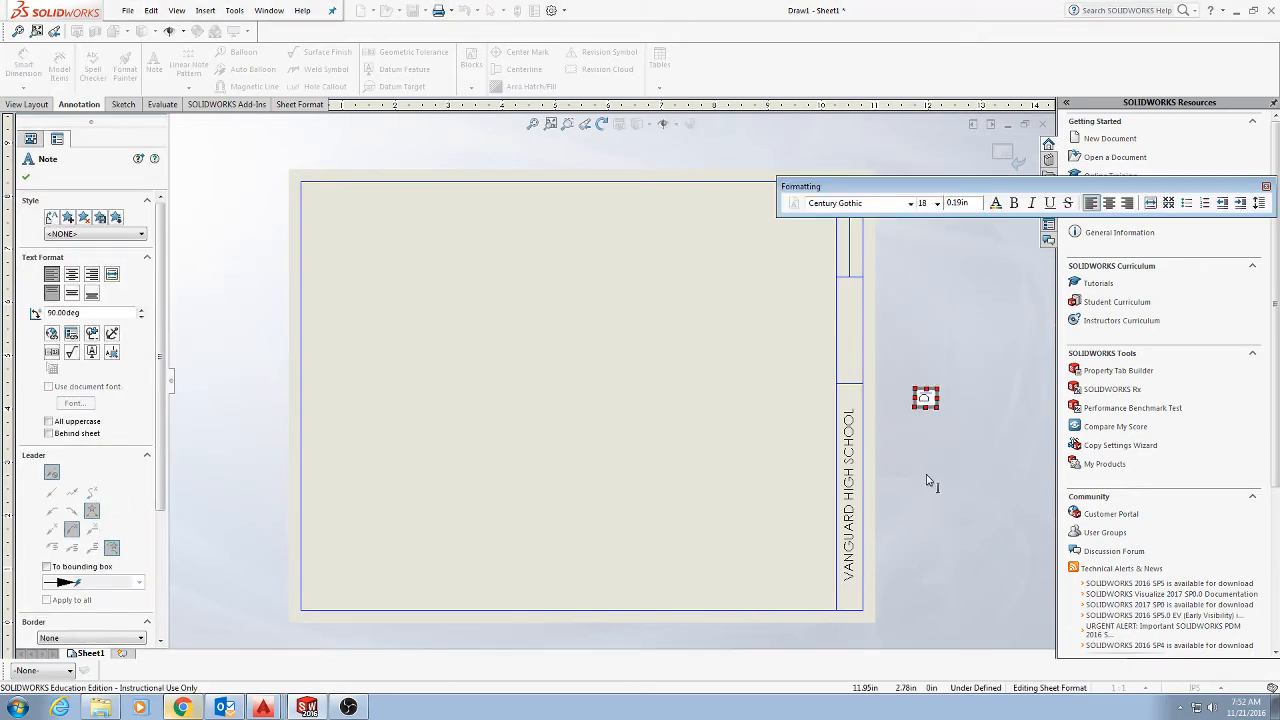
type(" 3")
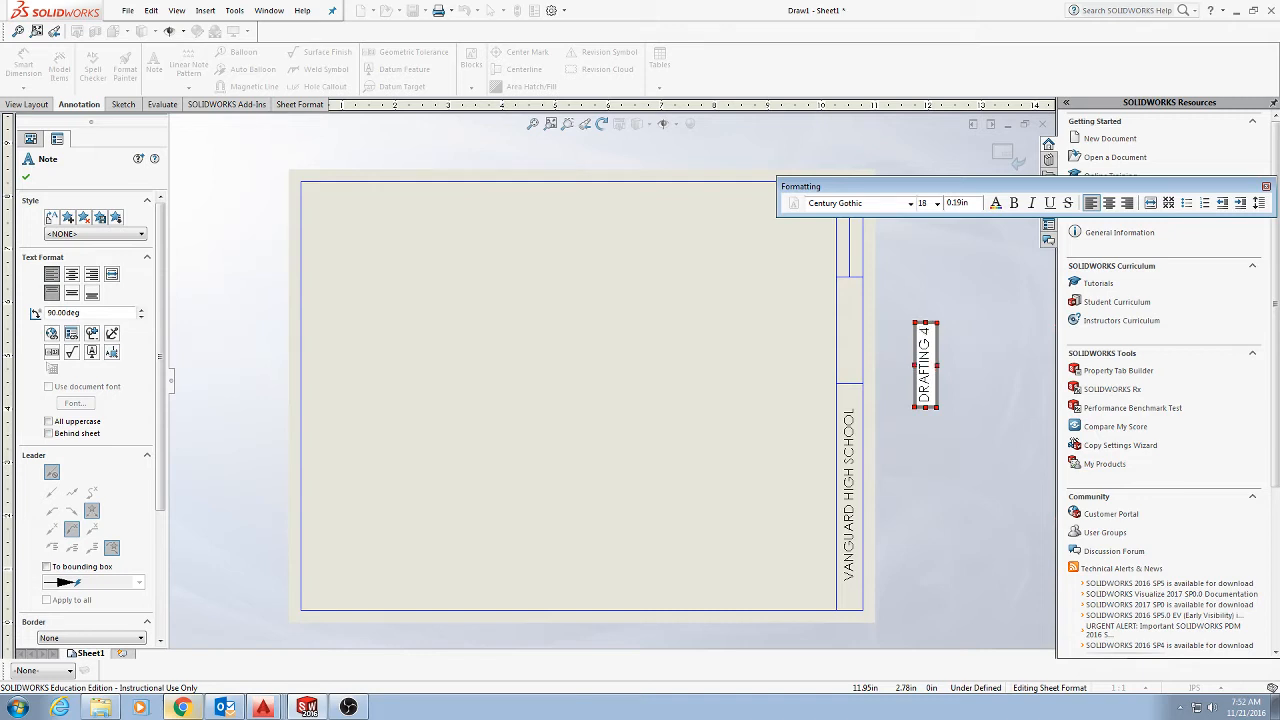
left_click(980, 434)
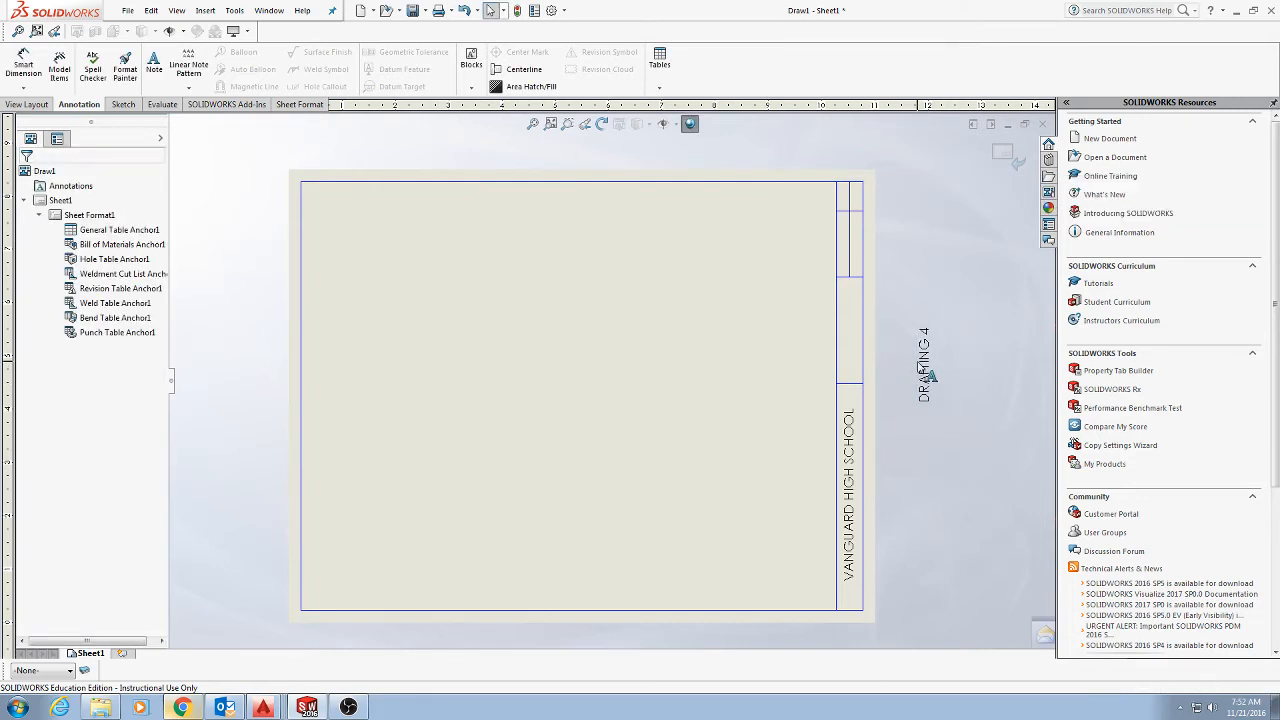
- Move the DRAFTING 4 note into the center of the title block cell above the school name
left_click_drag(923, 361, 848, 328)
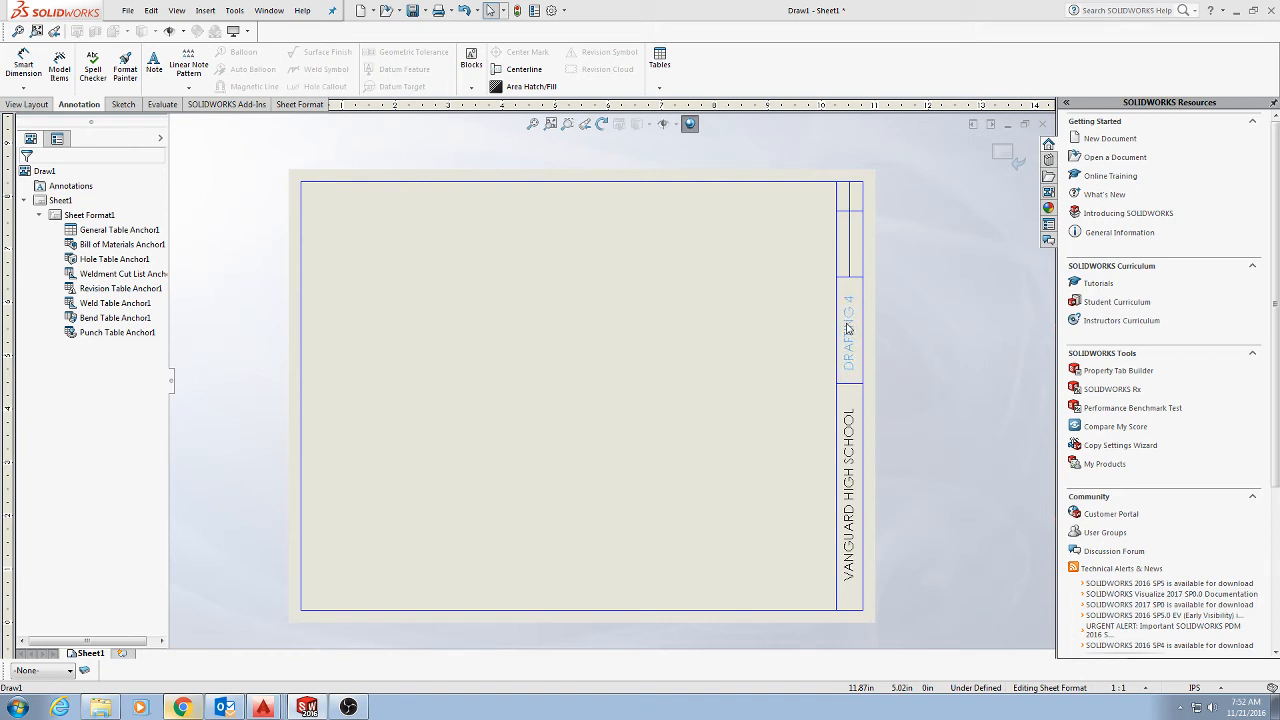
left_click_drag(848, 328, 848, 326)
left_click(922, 336)
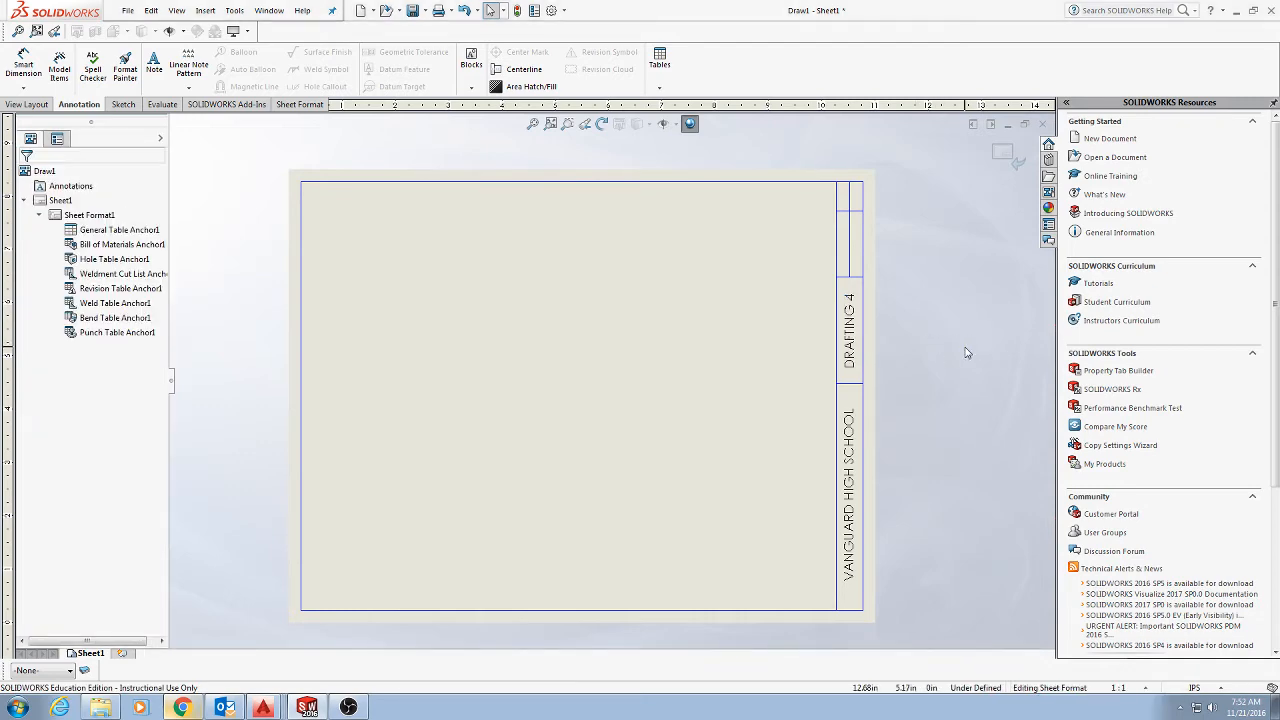
- Check the next cell's text on the Chrome reference, and place a copy of the DRAFTING 4 note beside the SOLIDWORKS sheet
scroll(958, 361, "down", 2)
scroll(820, 357, "up", 6)
scroll(343, 400, "down", 4)
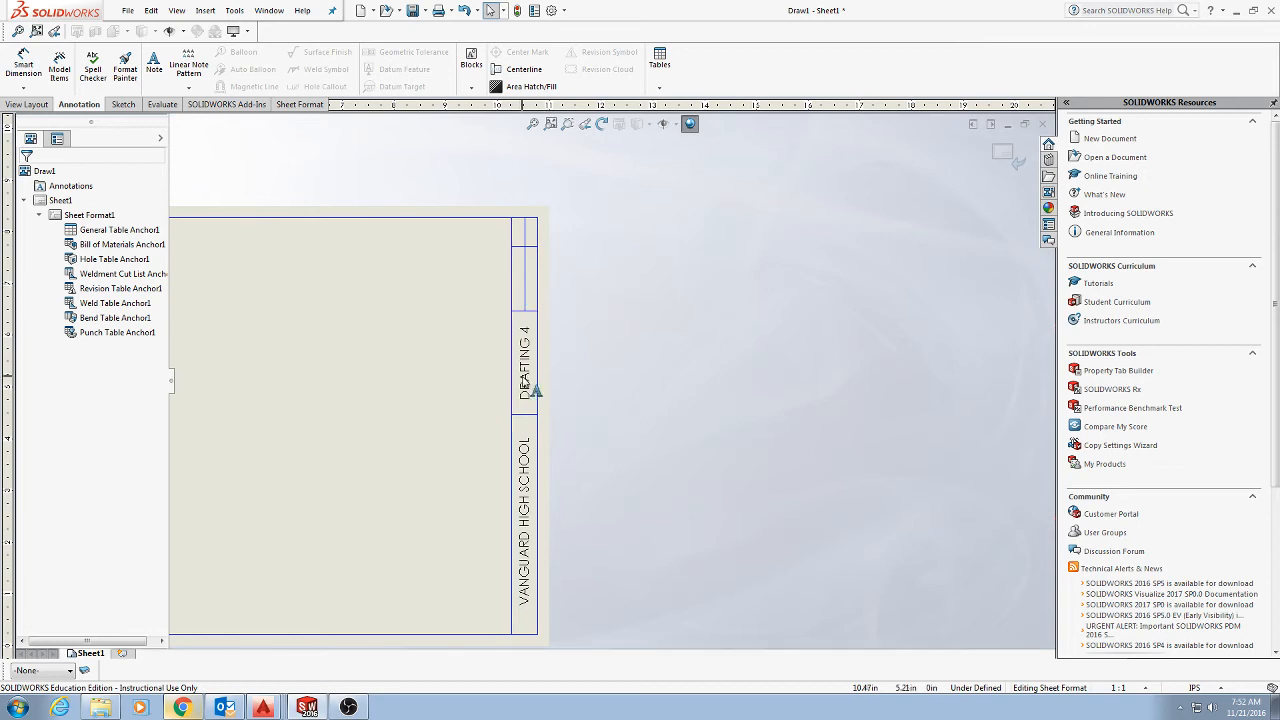
left_click(524, 367)
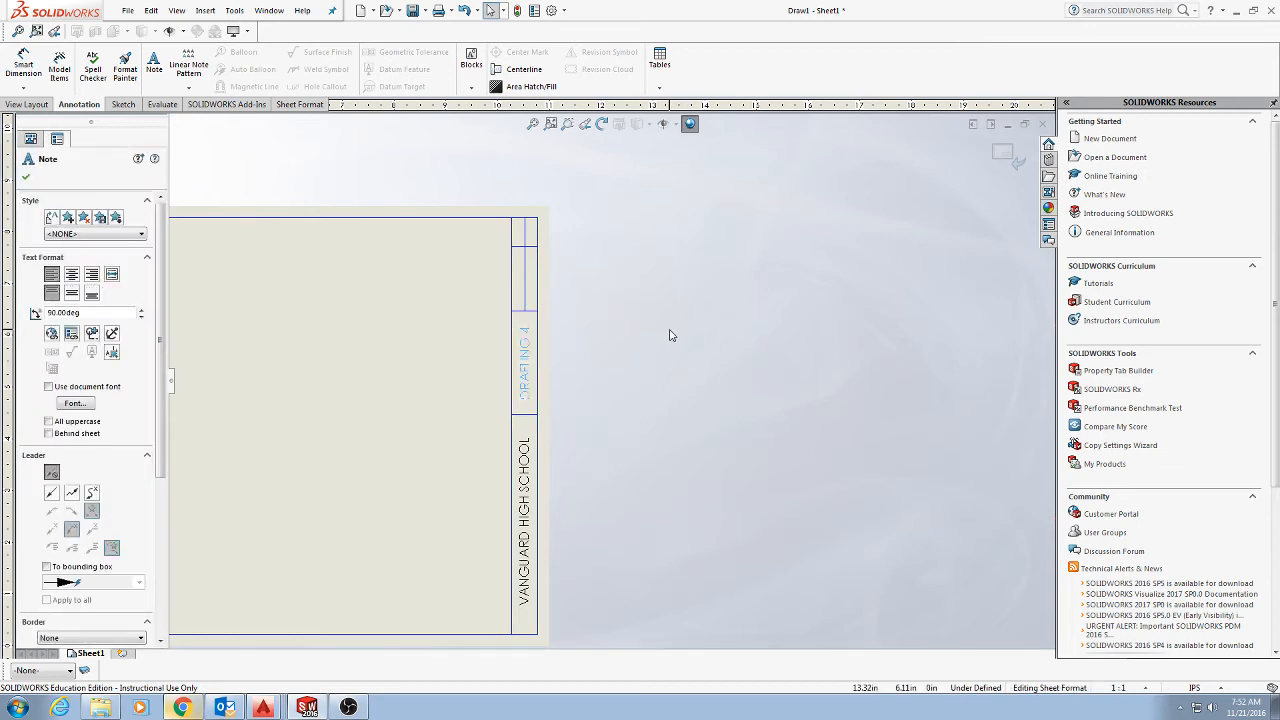
type("DRAFTING 4")
key("alt+Tab")
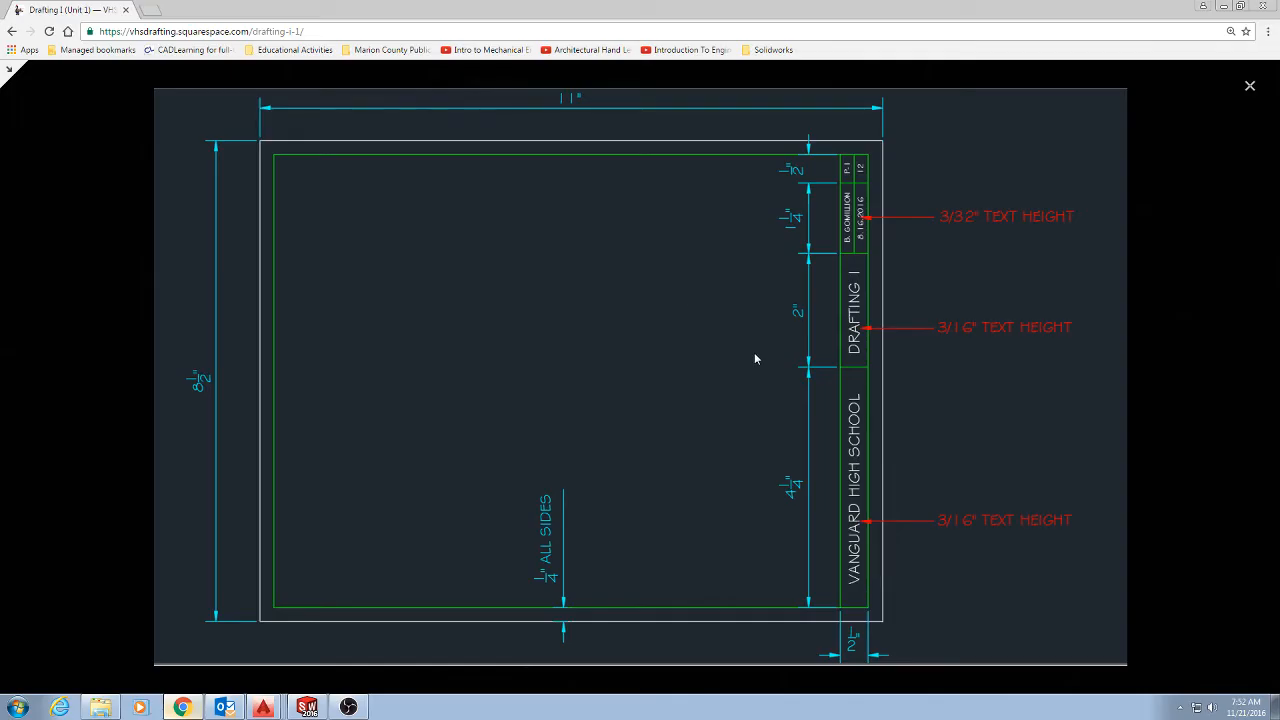
key("alt+Tab")
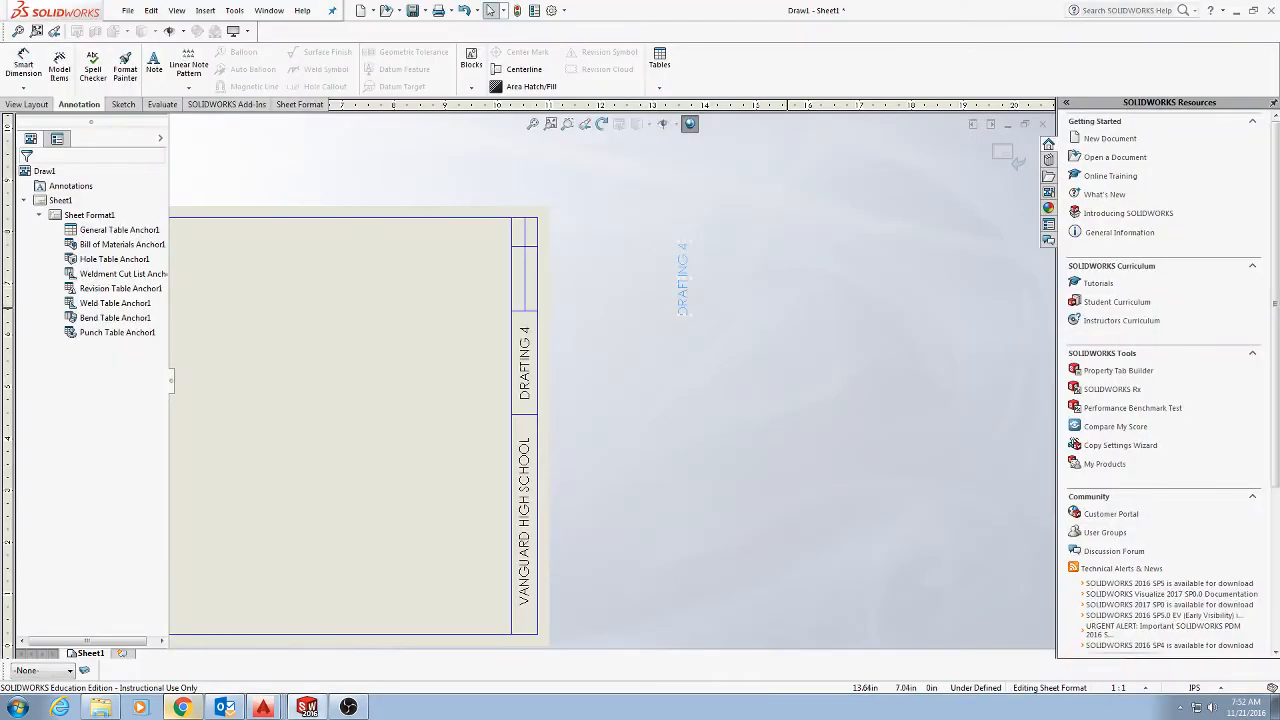
- Replace the copied note's text with the drafter's first initial and surname, and check the required text height on the Chrome reference
double_click(684, 278)
key("BackSpace")
type("B. GOMILLION")
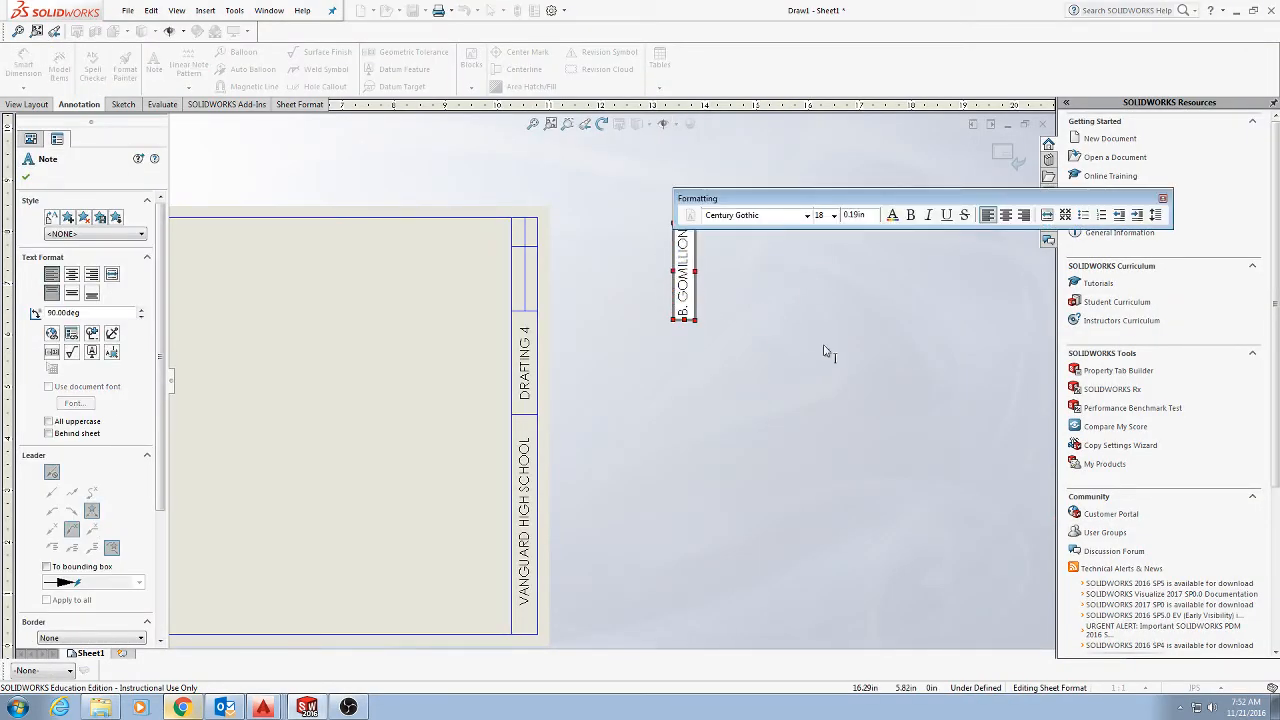
key("alt+Tab")
key("alt+Tab")
left_click_drag(852, 216, 832, 233)
key("Return")
left_click(711, 324)
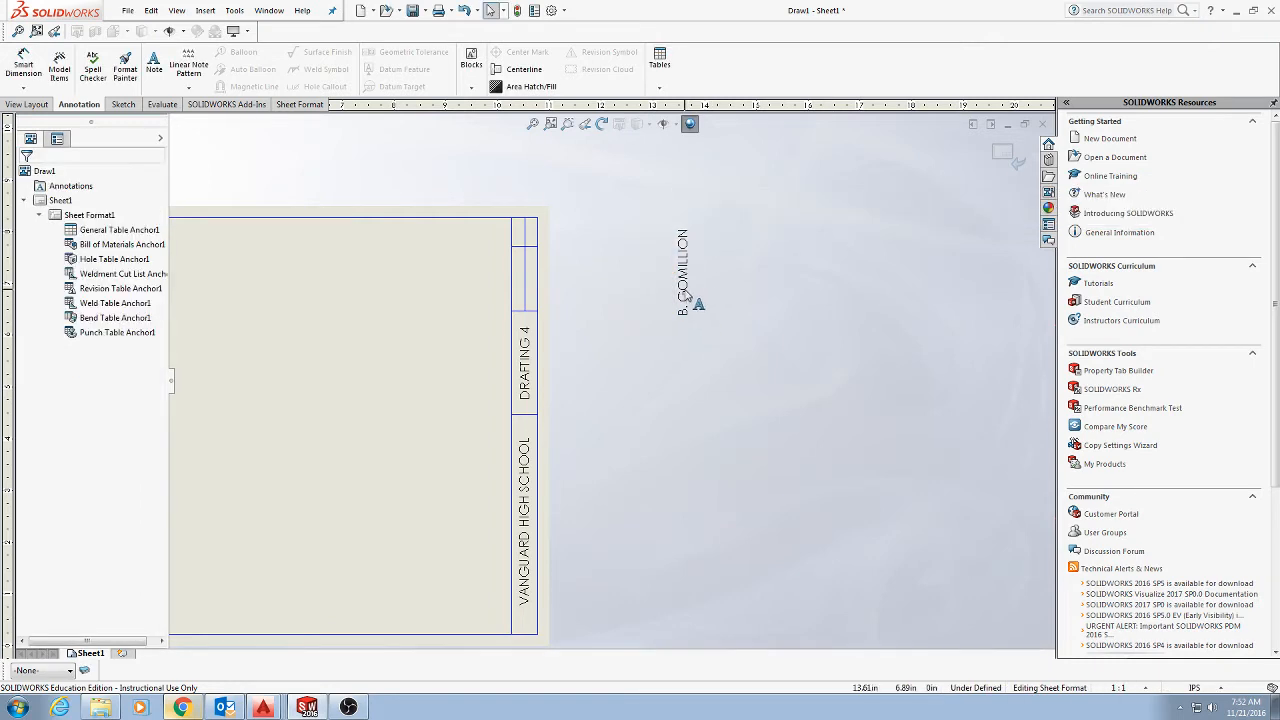
- Set the name note's text height to 3/32 in and move it into the left narrow cell above DRAFTING 4
left_click(684, 267)
double_click(684, 267)
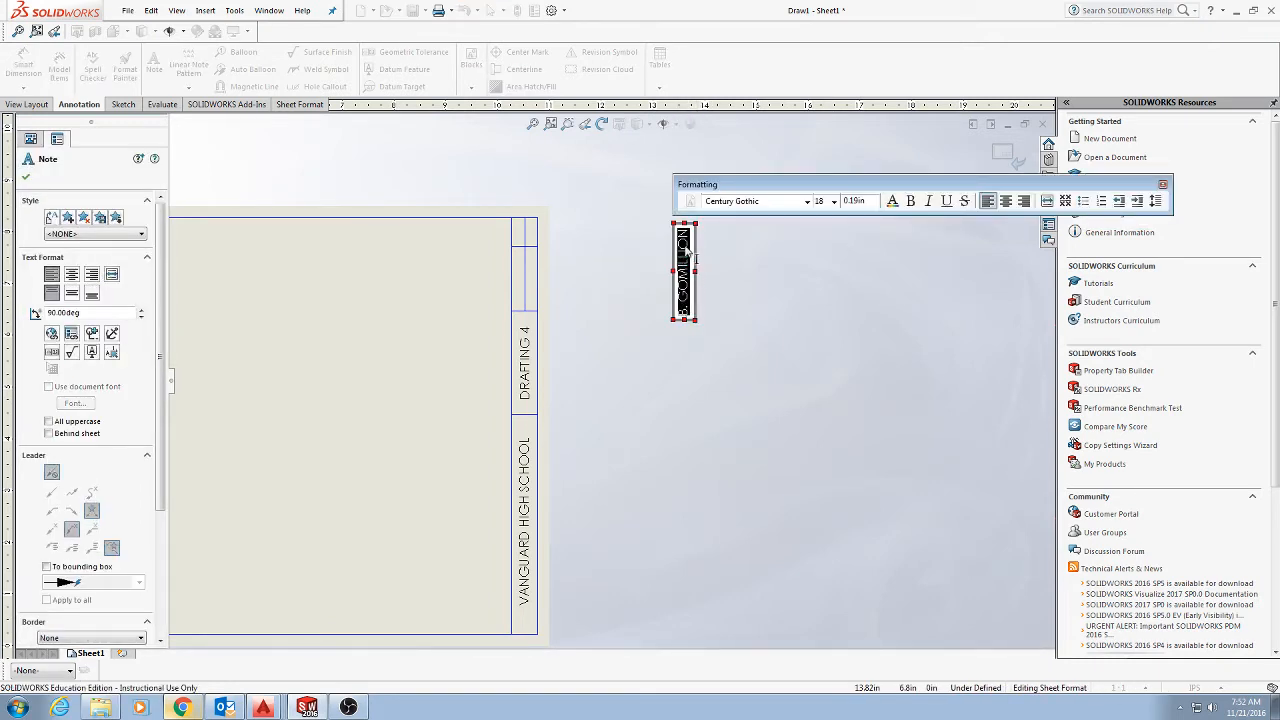
double_click(860, 201)
type("3/32")
key("Return")
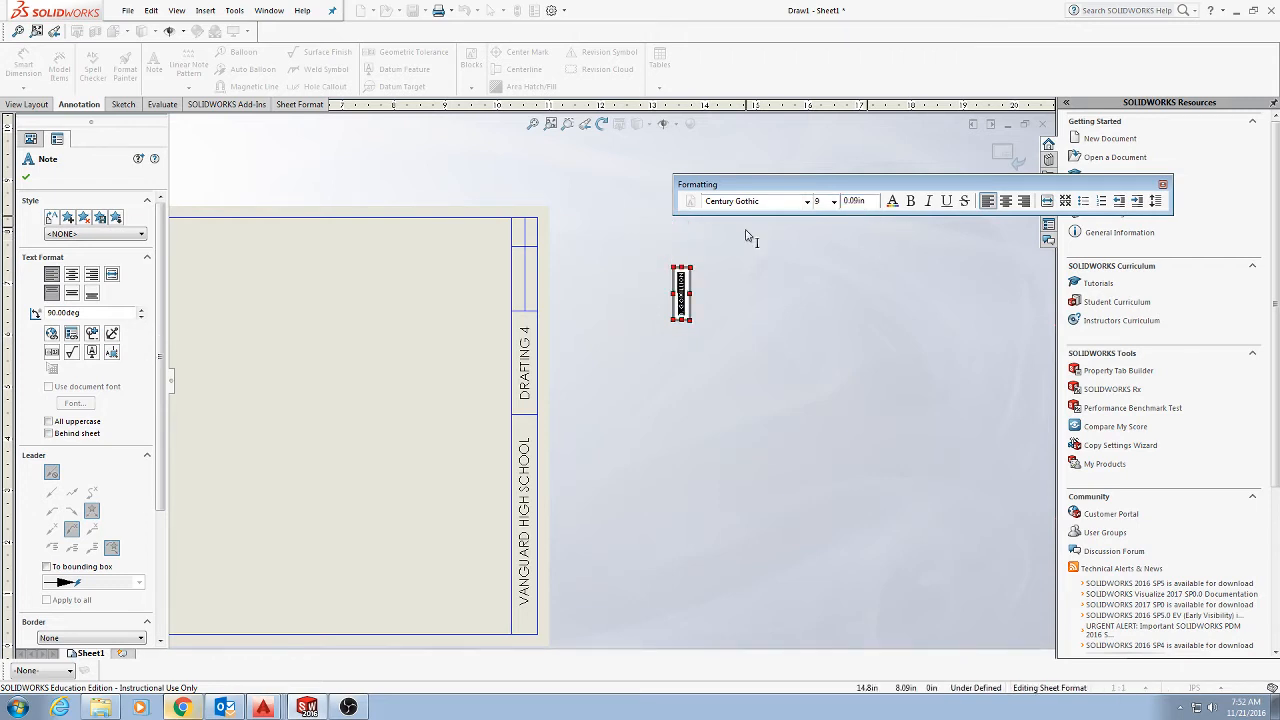
left_click(747, 233)
left_click_drag(682, 300, 515, 294)
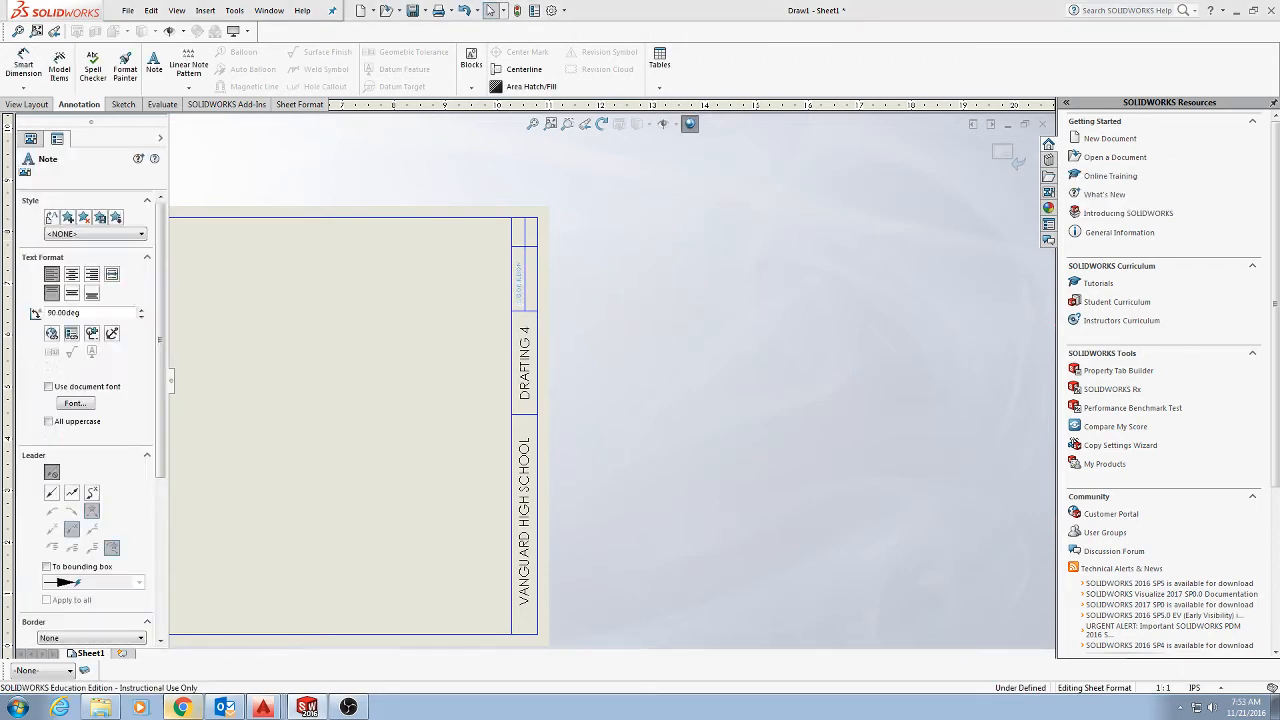
scroll(508, 287, "down", 3)
scroll(574, 308, "down", 2)
left_click(564, 358)
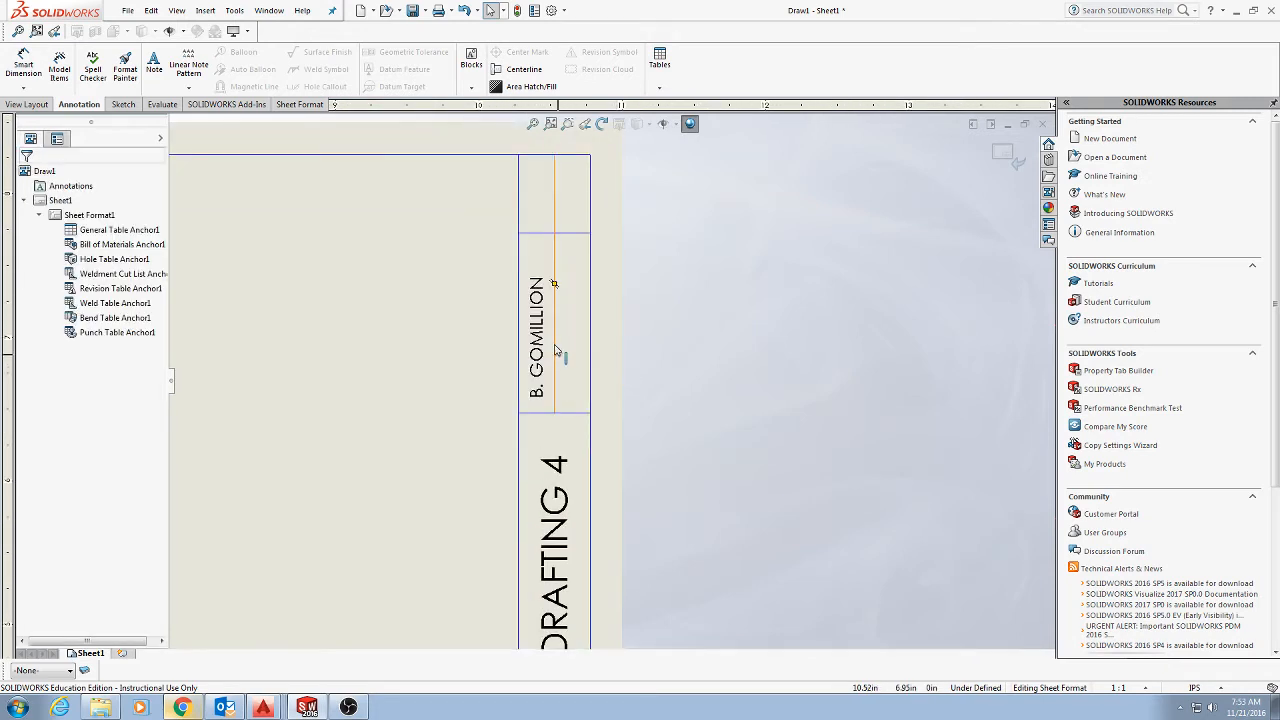
- Enlarge the name note's text to size 12, 0.13 in high, and recenter the note within its narrow cell
double_click(537, 328)
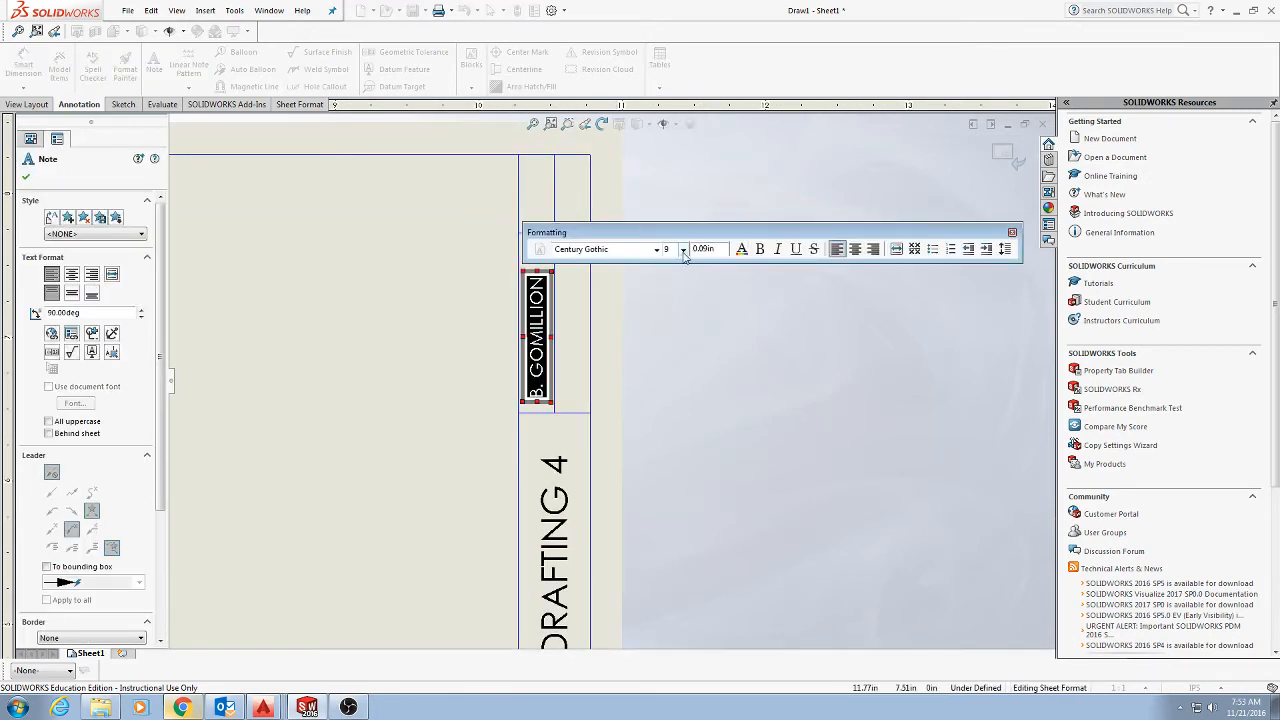
type("3/42")
key("Return")
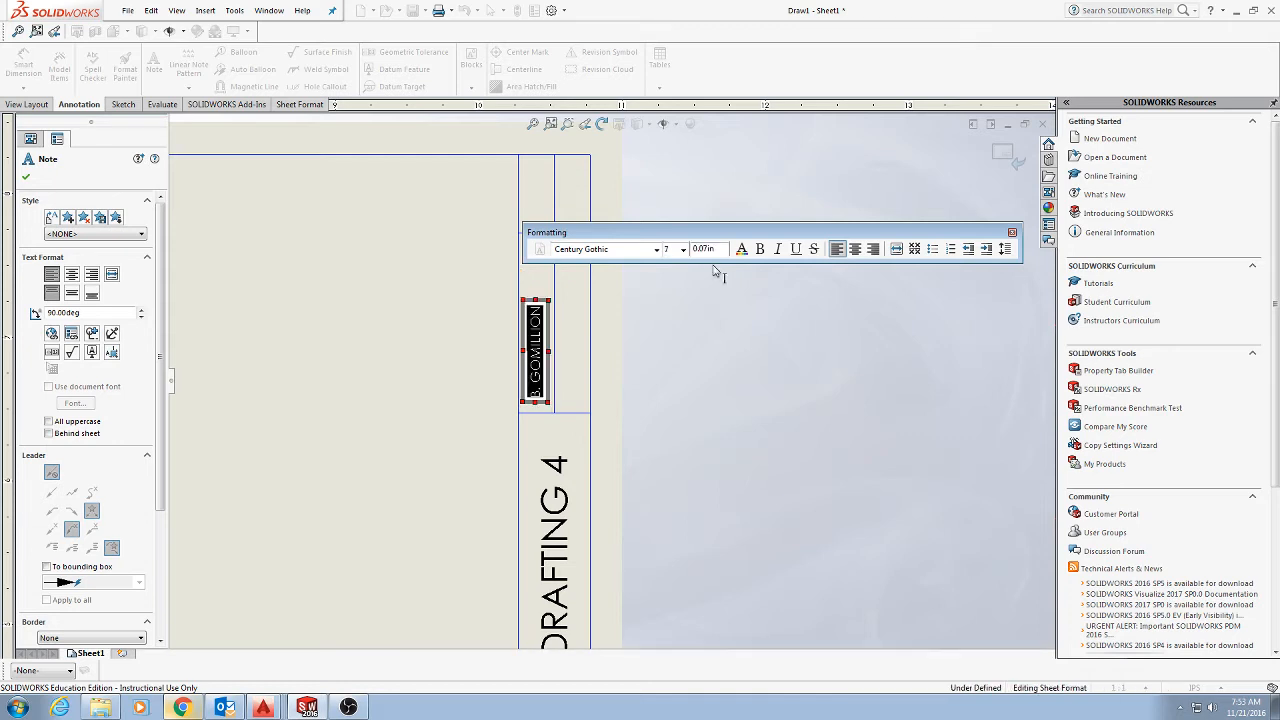
left_click(714, 253)
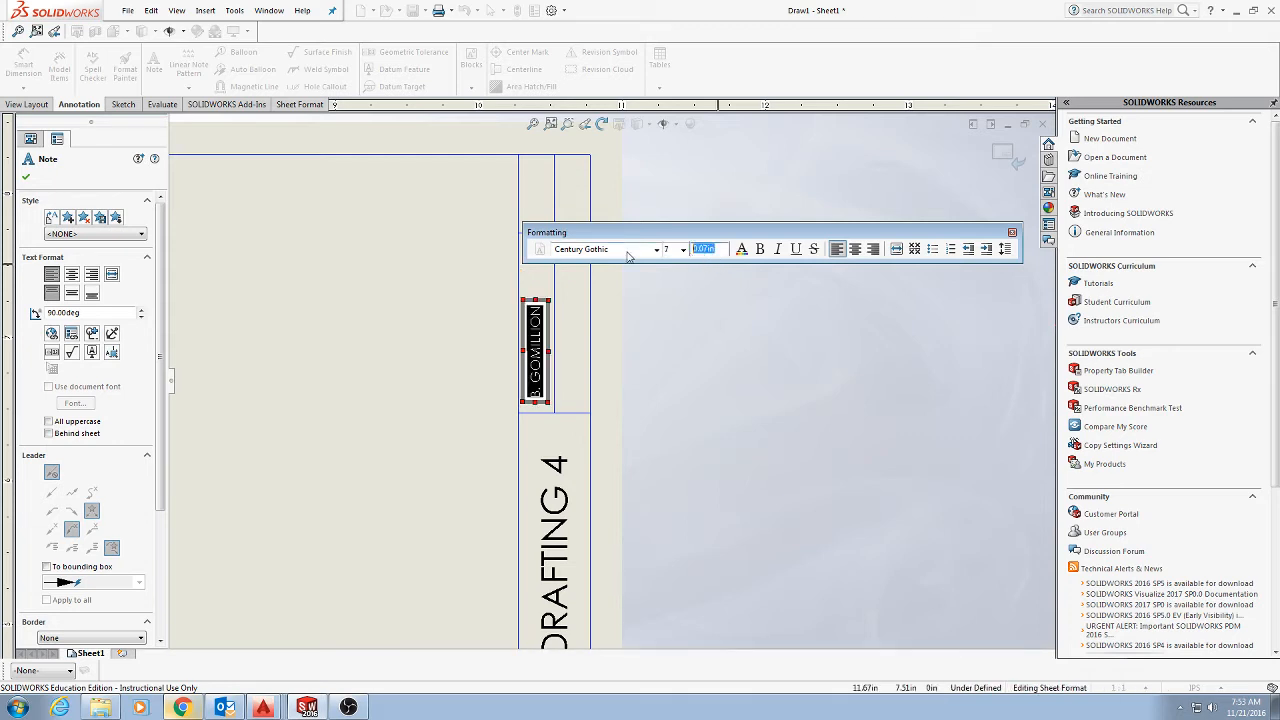
key("Return")
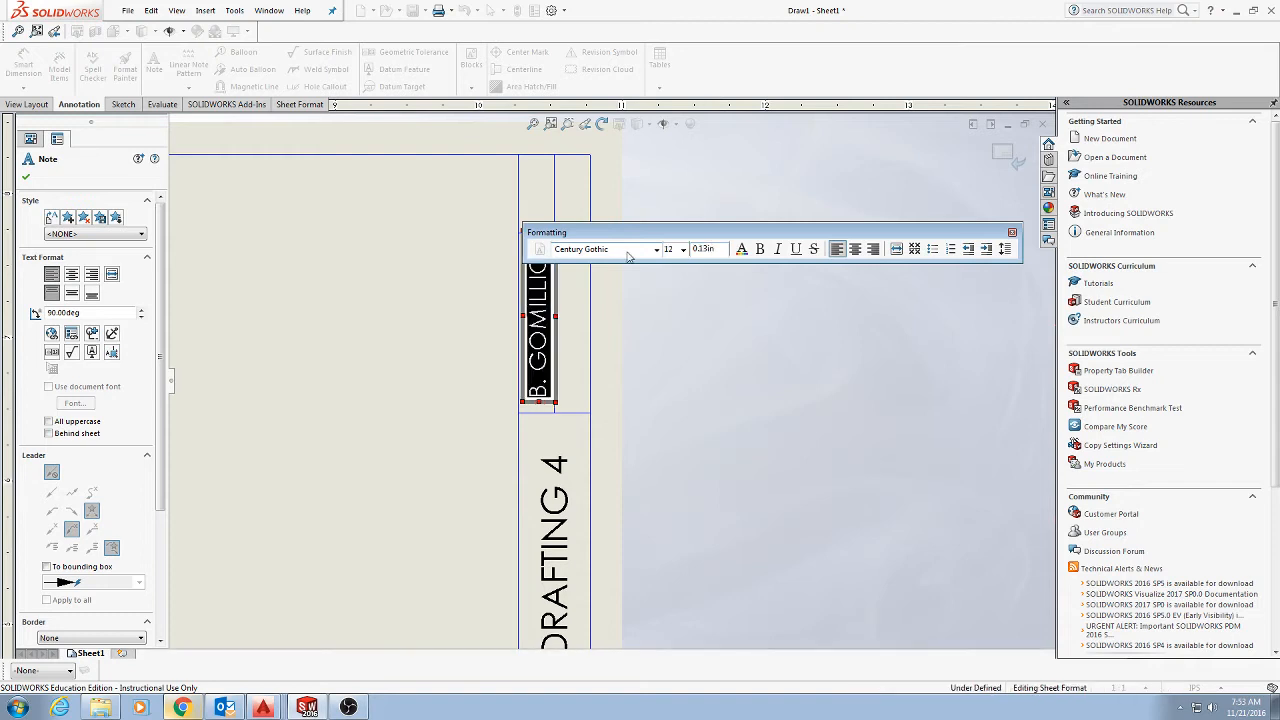
left_click(672, 420)
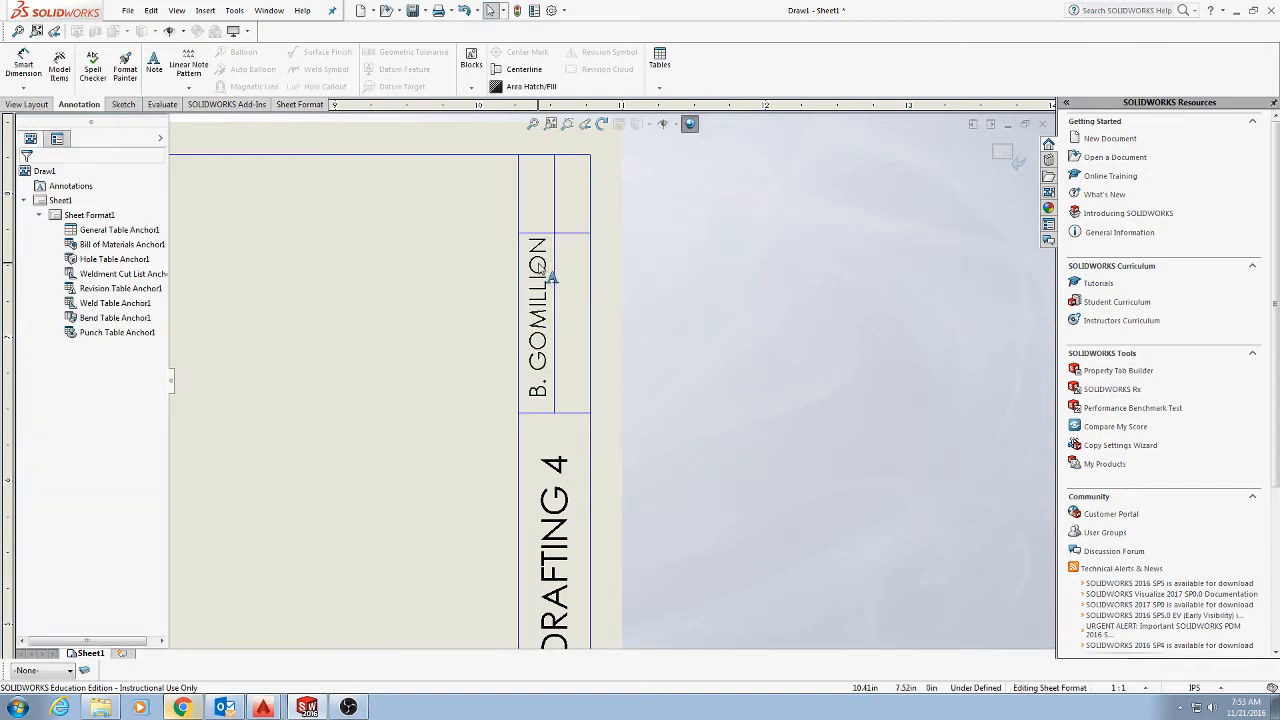
left_click_drag(536, 273, 536, 264)
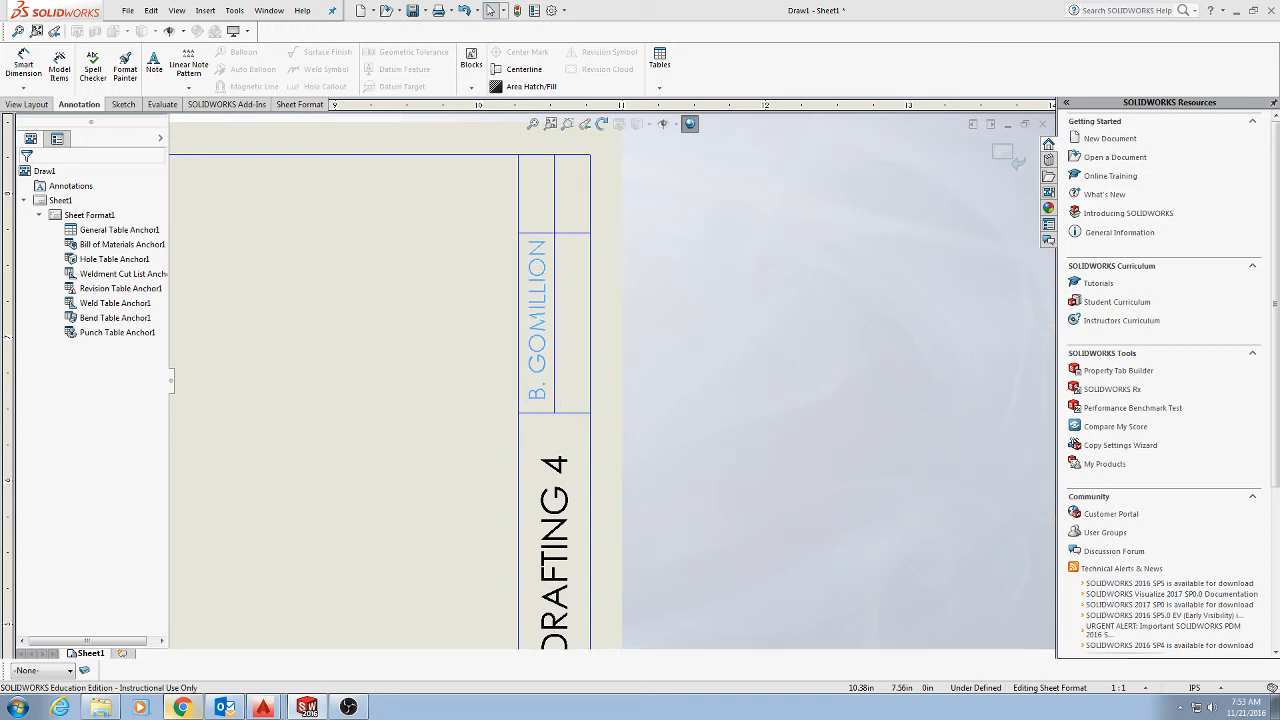
- Copy the name note and place the copy in the adjacent narrow cell, to the right of the original
key("ctrl+c")
left_click(759, 315)
key("ctrl+v")
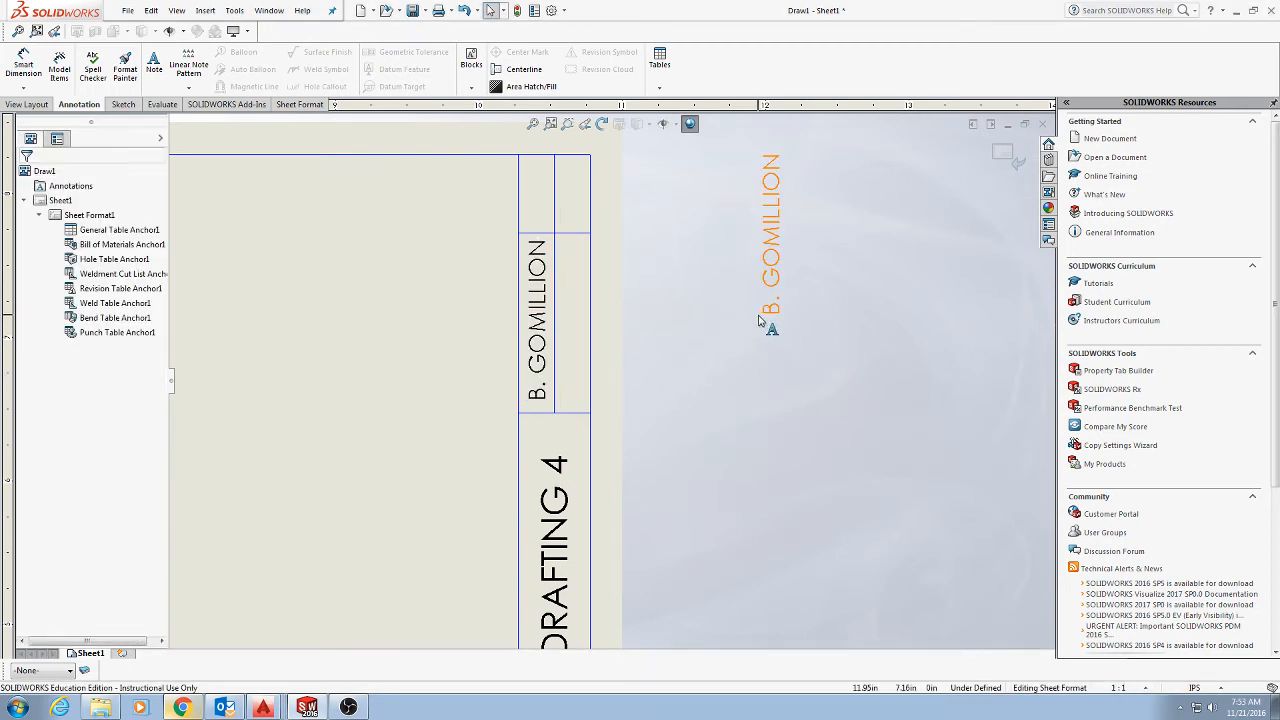
left_click_drag(770, 280, 568, 336)
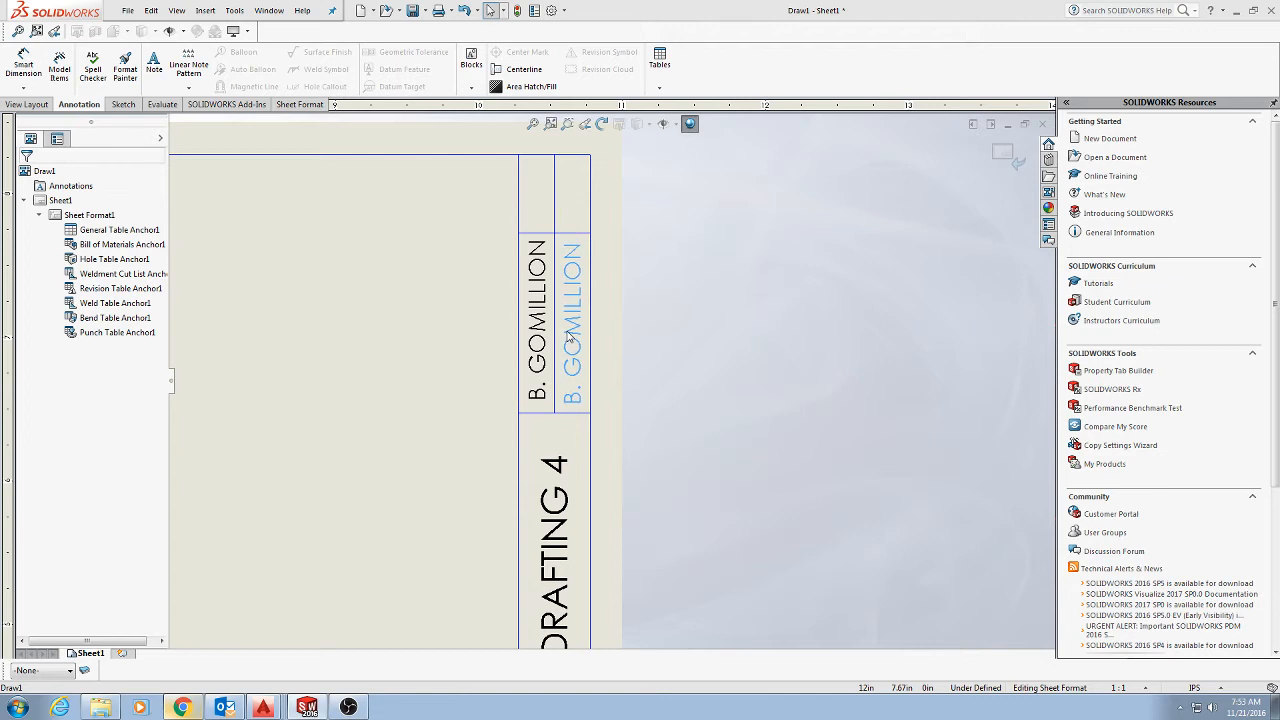
- Replace the text of the copied note in the right narrow cell with 11.21.2016
double_click(569, 336)
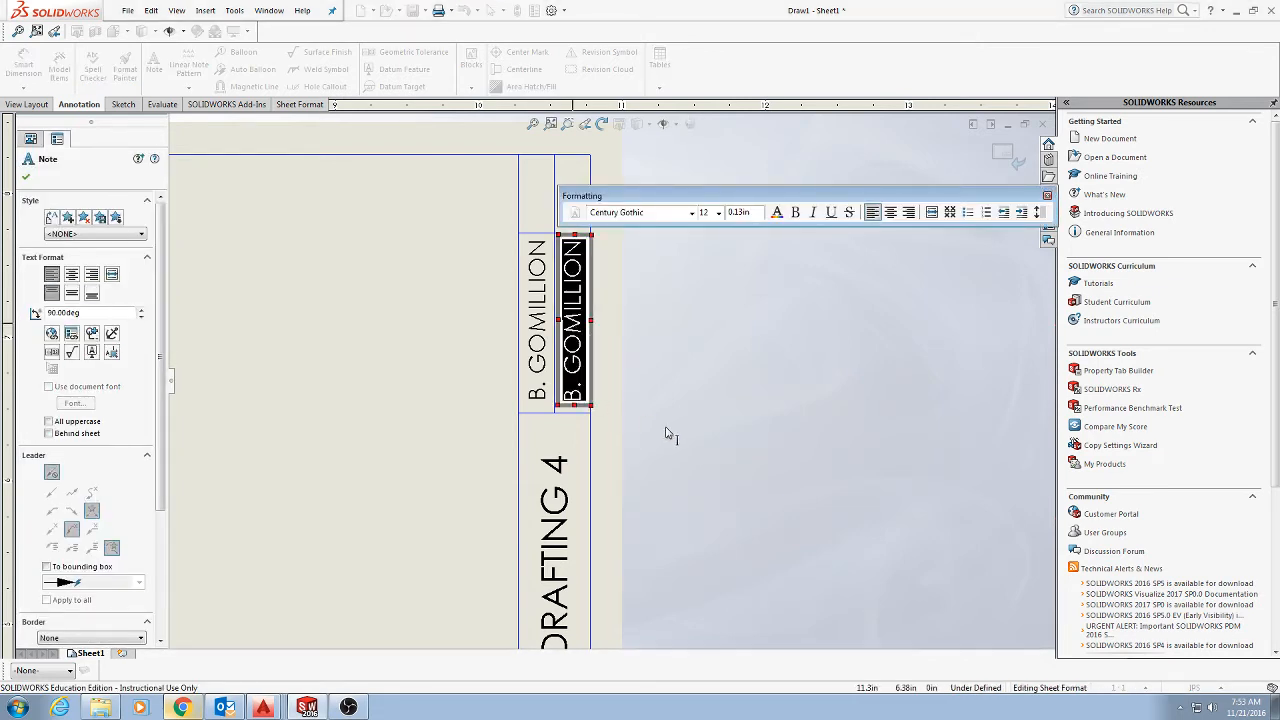
type("11.21.2016")
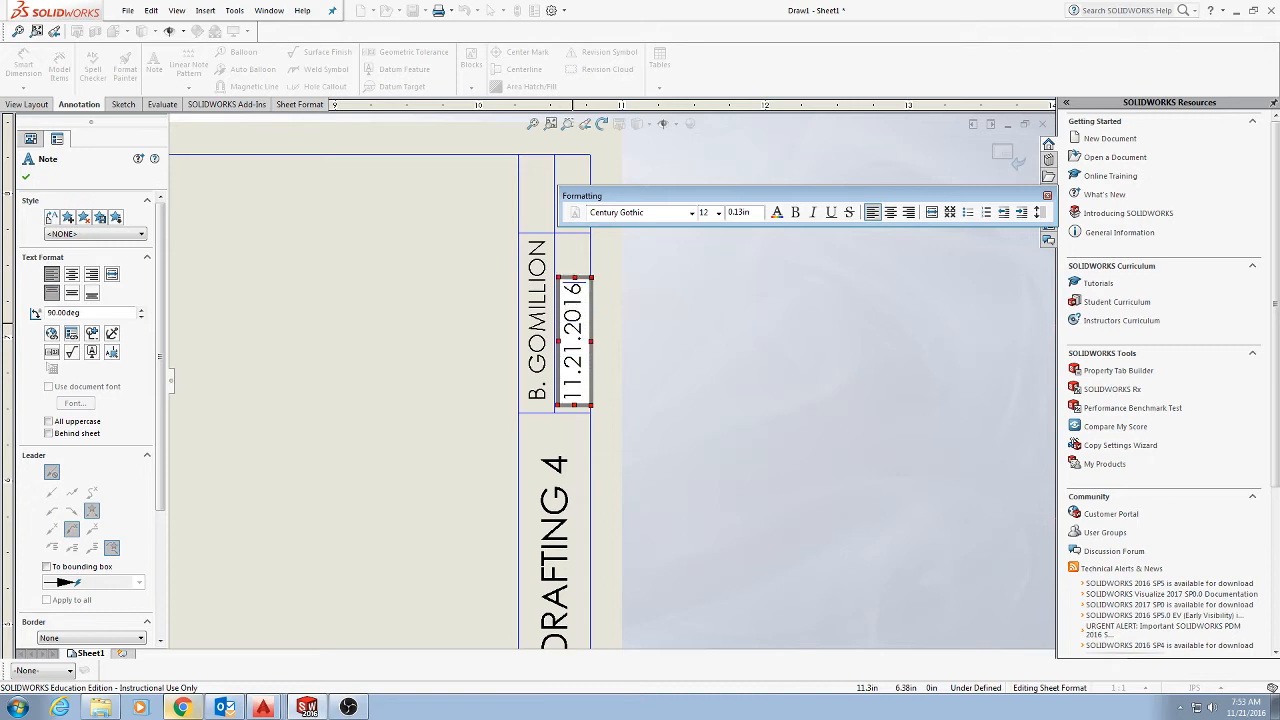
left_click(805, 345)
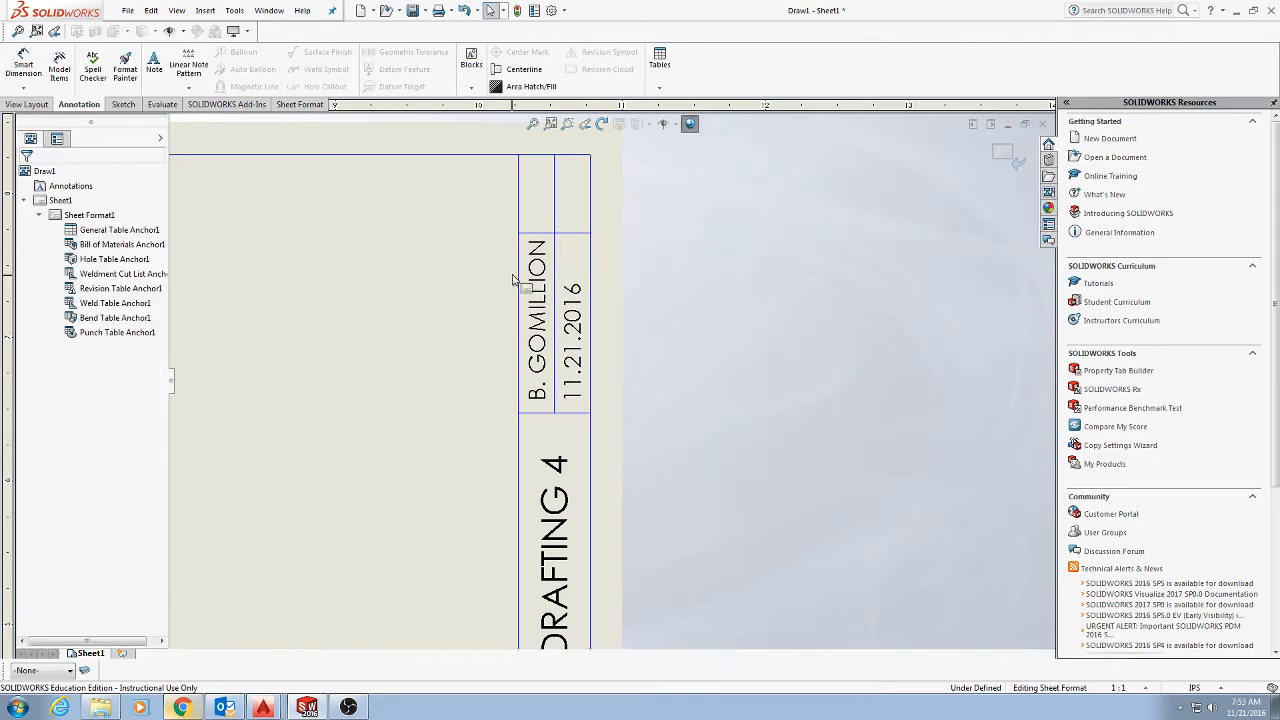
- Center the date note along its cell, and nudge the name and date notes into alignment within their cells
left_click(569, 352)
left_click(665, 390)
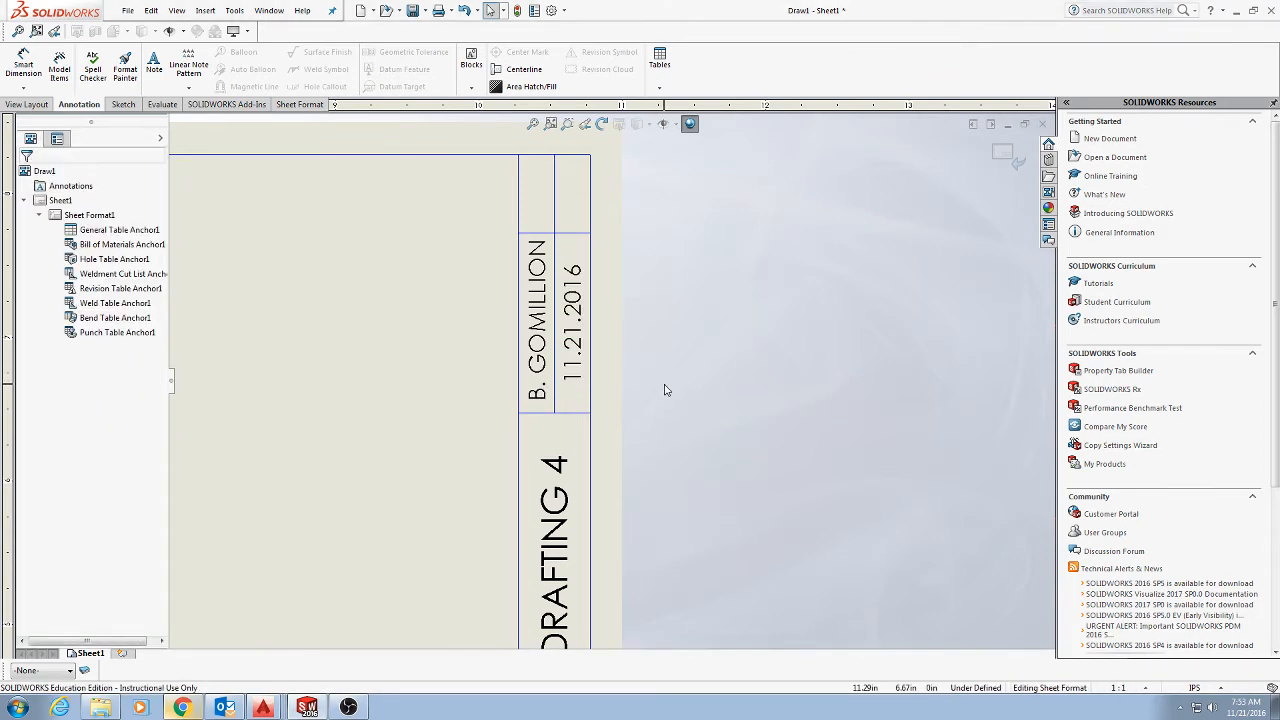
left_click(536, 314)
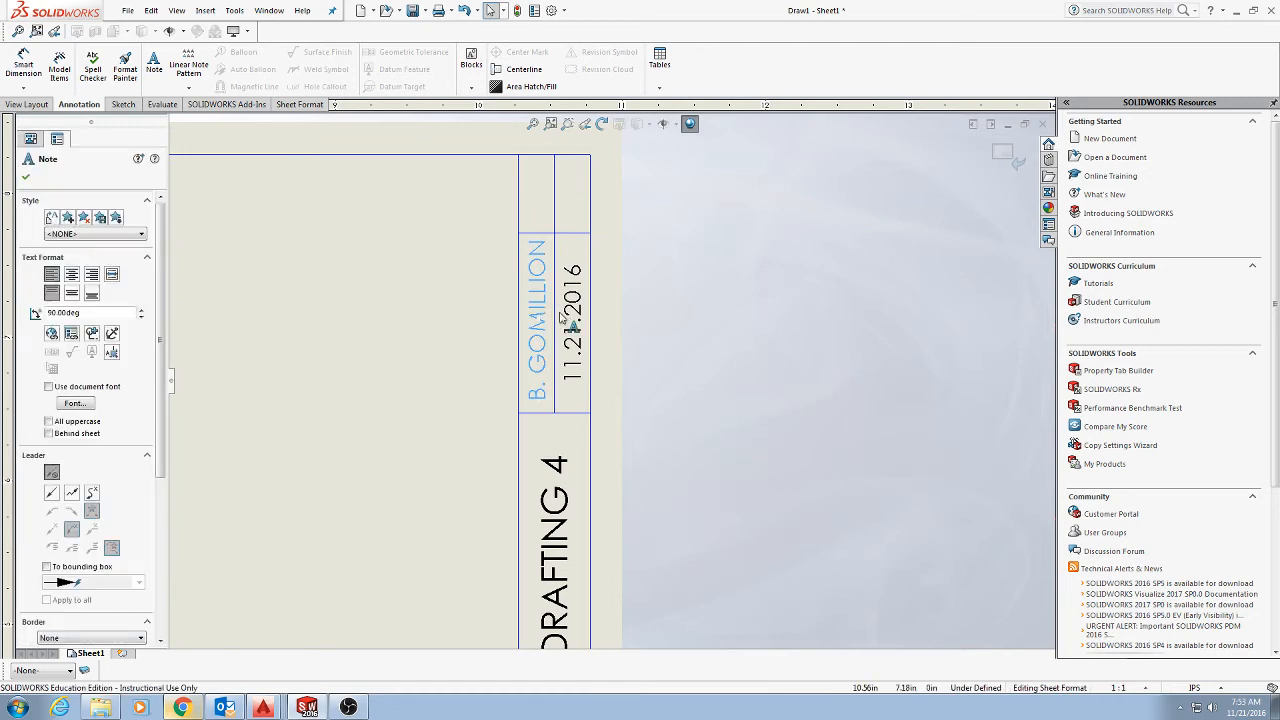
left_click_drag(534, 312, 567, 296)
key("Escape")
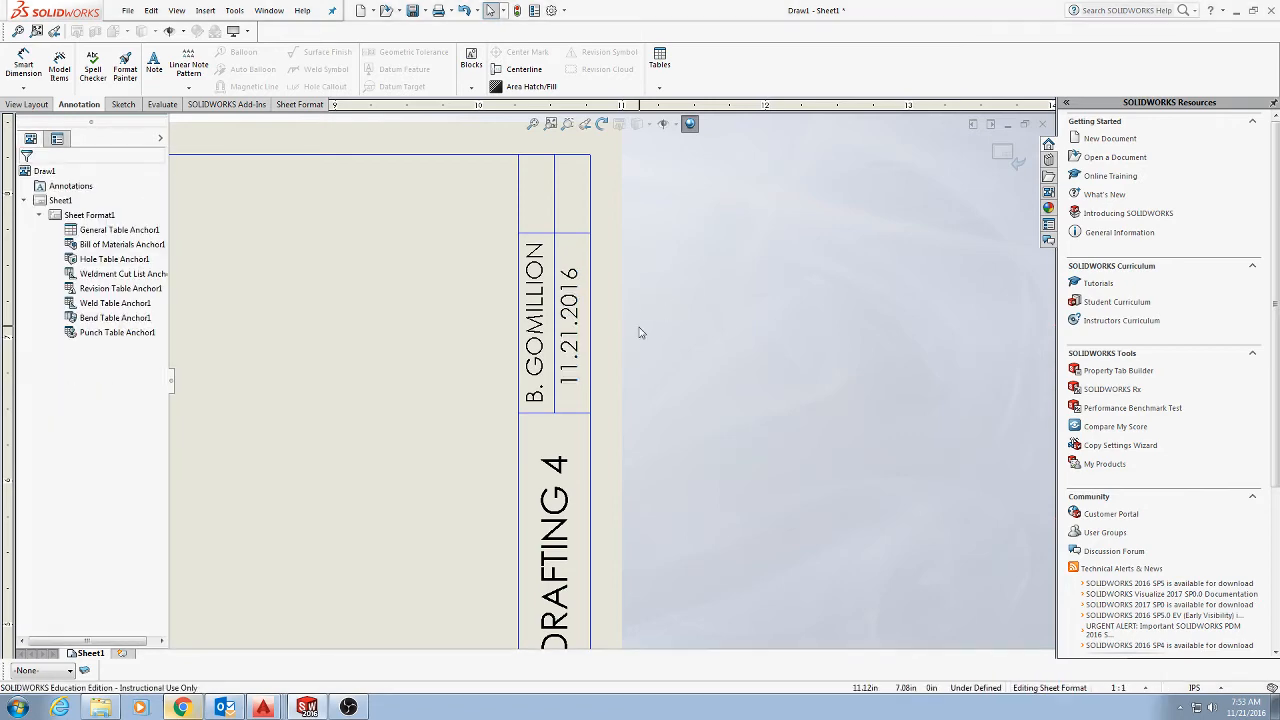
- Place a copy of the date note beside the sheet and replace its text with P-1
left_click(569, 302)
key("ctrl+c")
key("ctrl+v")
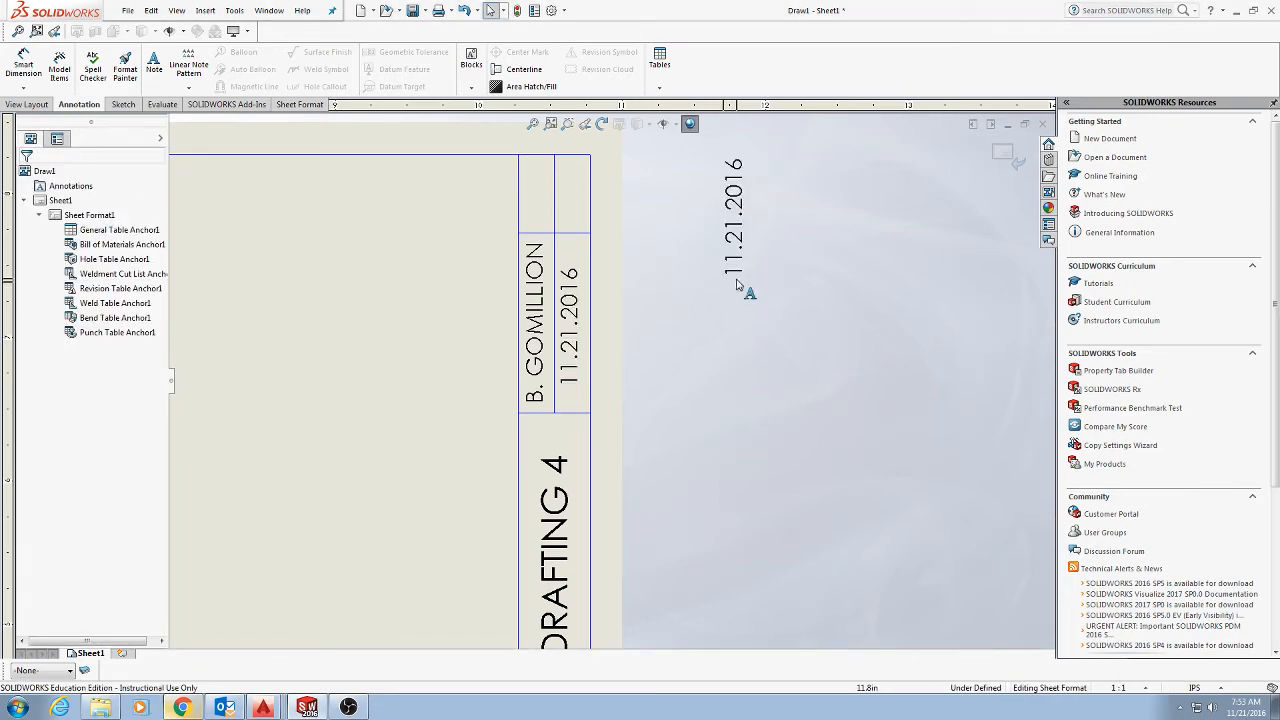
double_click(737, 210)
type("P-1")
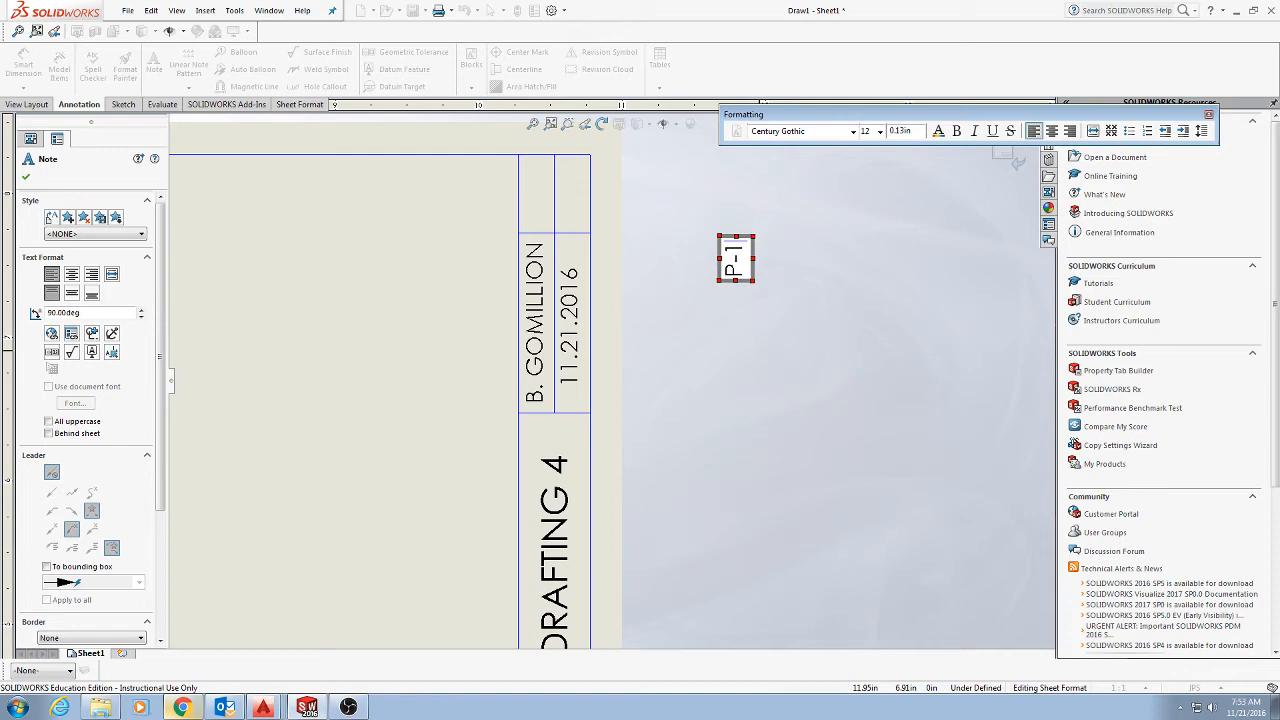
left_click(725, 296)
- Move the P-1 note into the small title block cell above the name note
left_click_drag(731, 258, 536, 198)
left_click(797, 377)
scroll(797, 377, "down", 2)
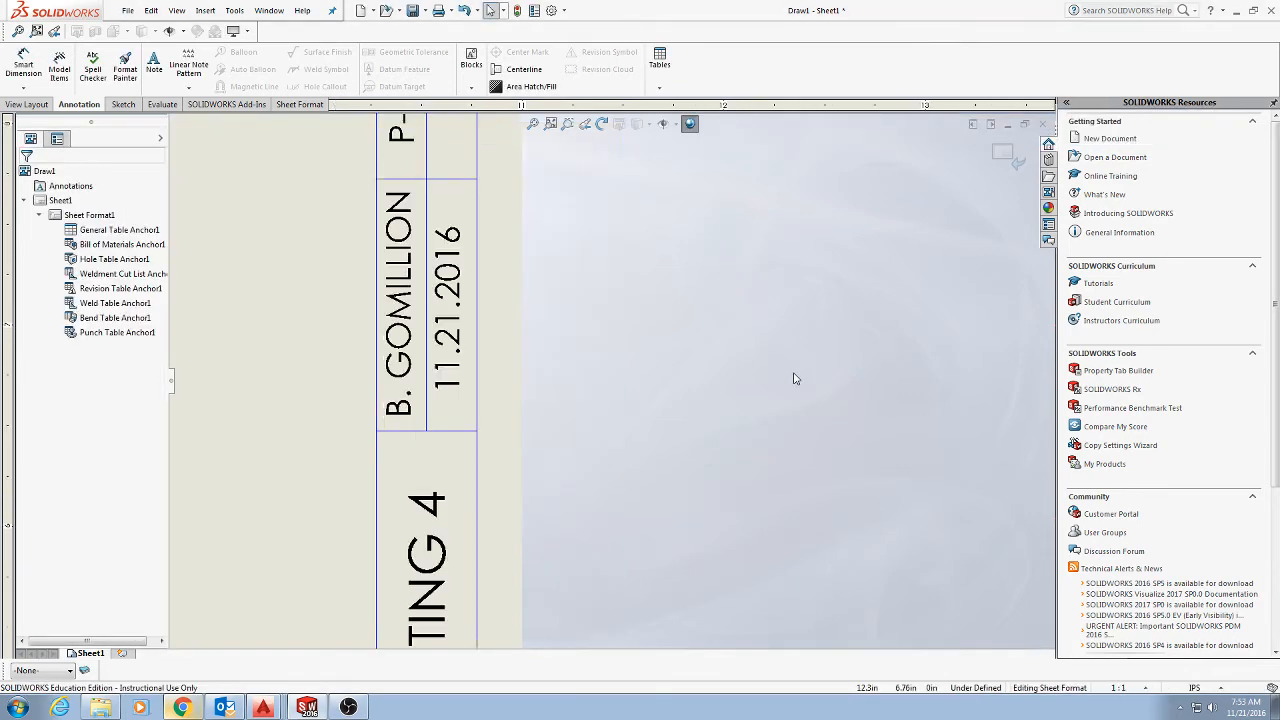
- Compare the whole sheet with the Chrome reference, and examine the title block in the print preview of the current sheet
scroll(771, 397, "up", 12)
scroll(500, 463, "down", 8)
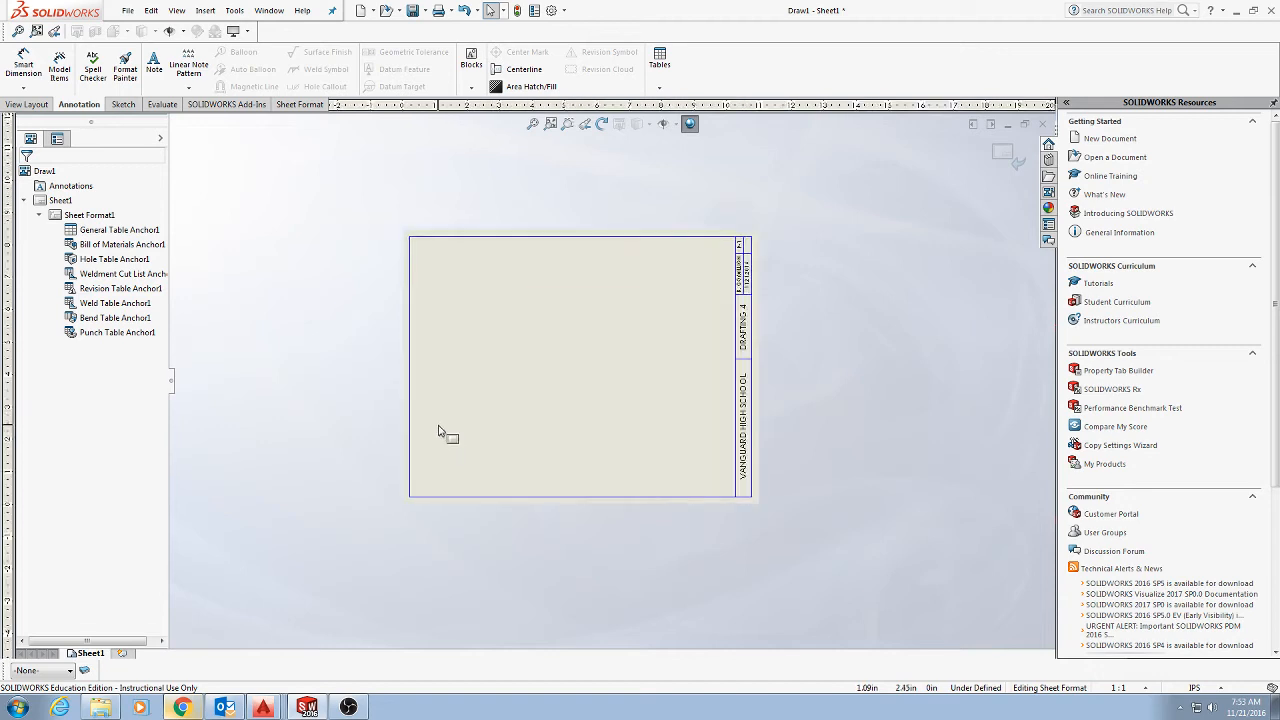
scroll(500, 370, "down", 1)
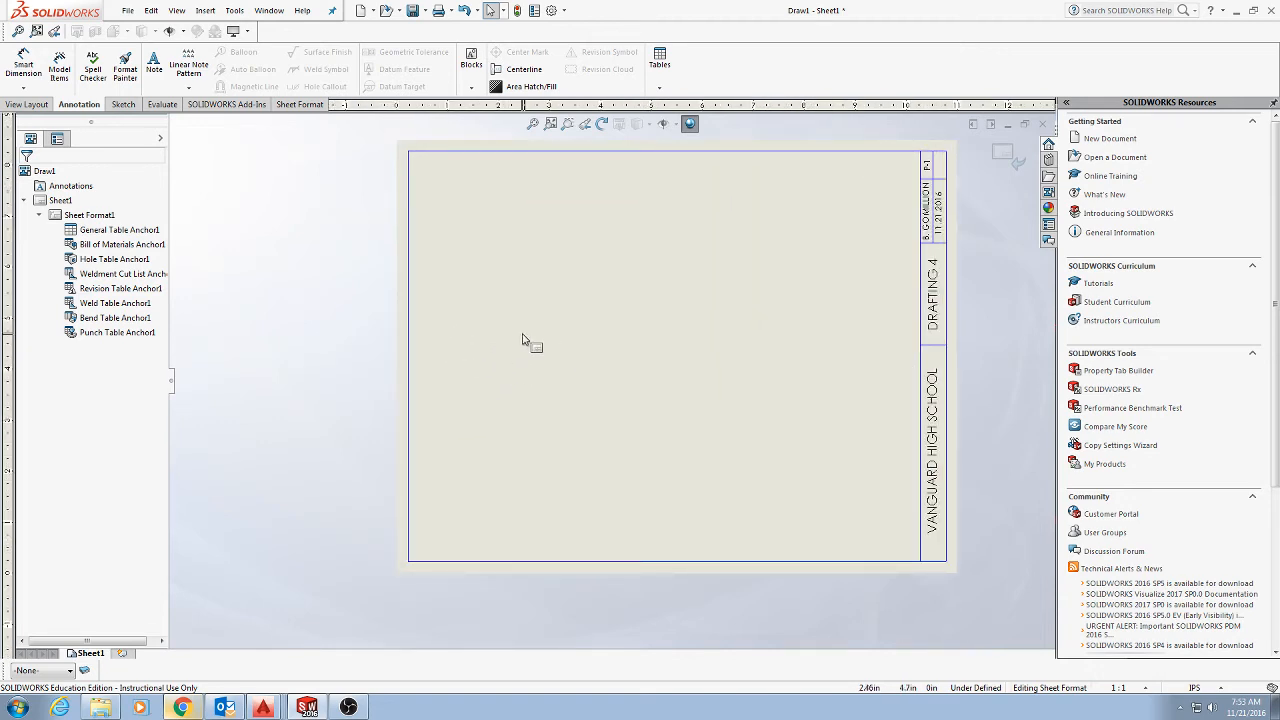
key("alt+Tab")
key("alt+Tab")
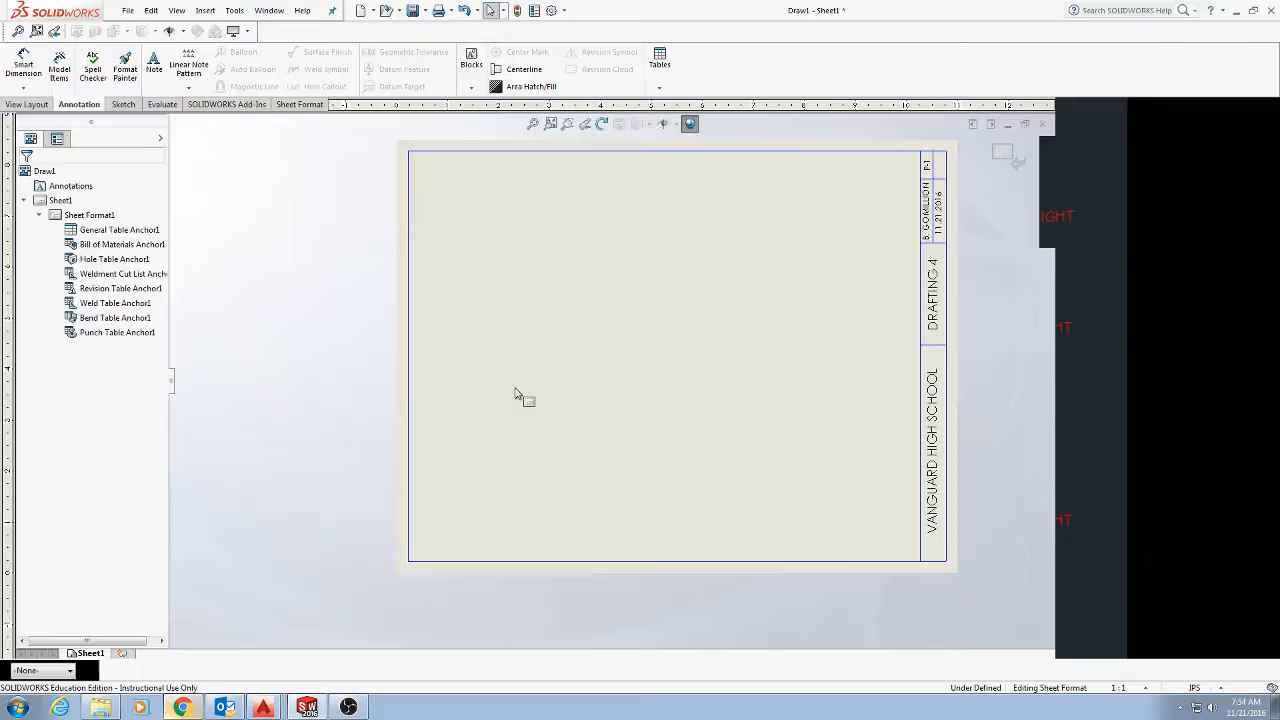
key("ctrl+p")
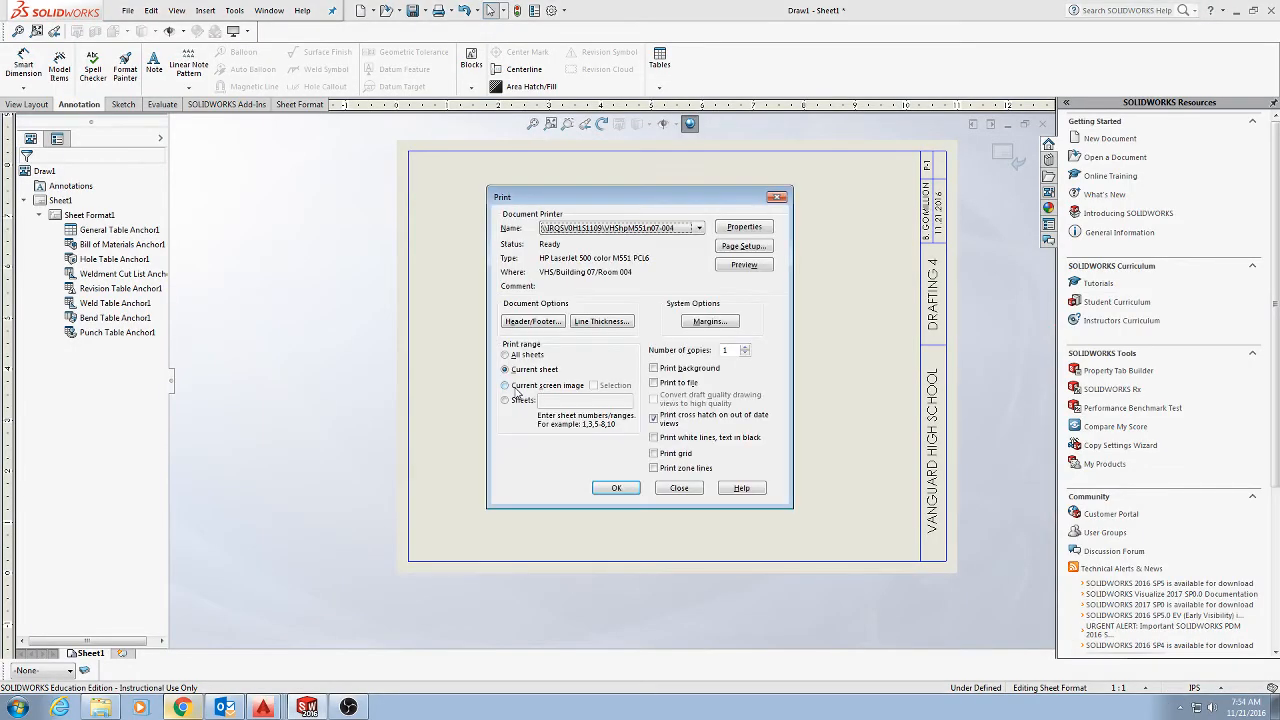
left_click(730, 266)
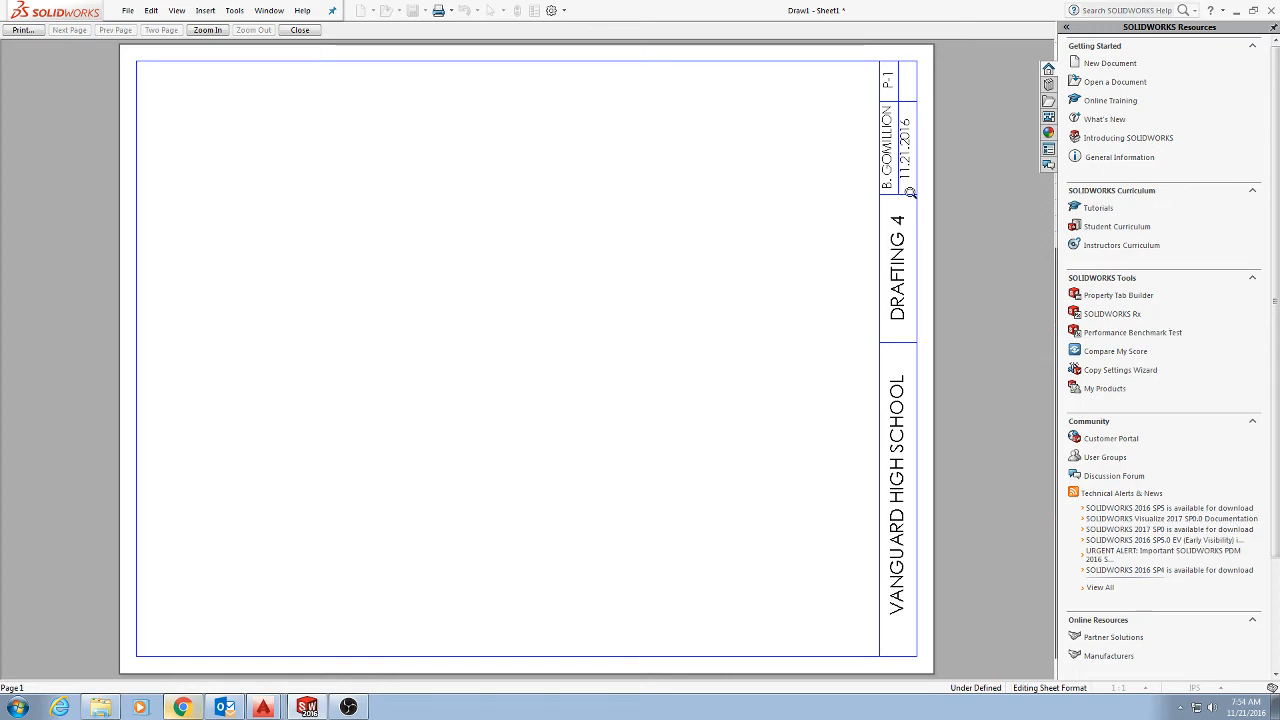
key("Escape")
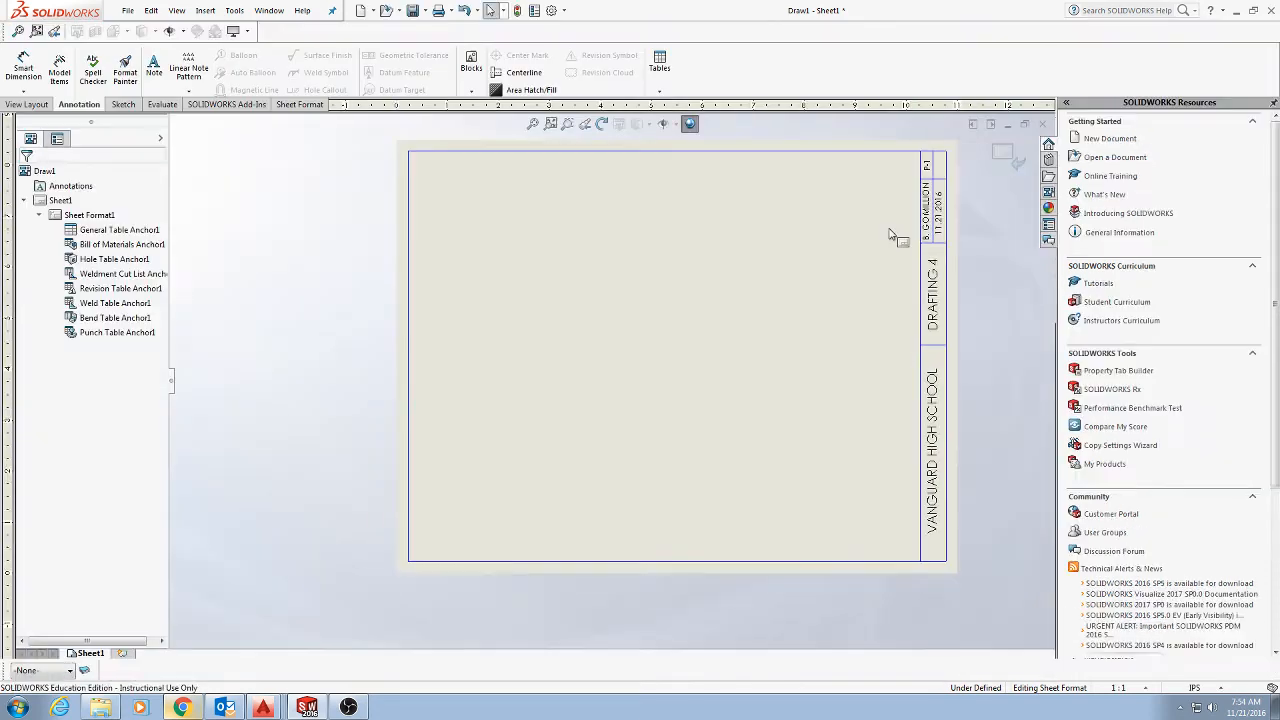
- Shift the date note slightly right to center it across the width of its title block cell
scroll(988, 230, "down", 6)
scroll(570, 332, "down", 1)
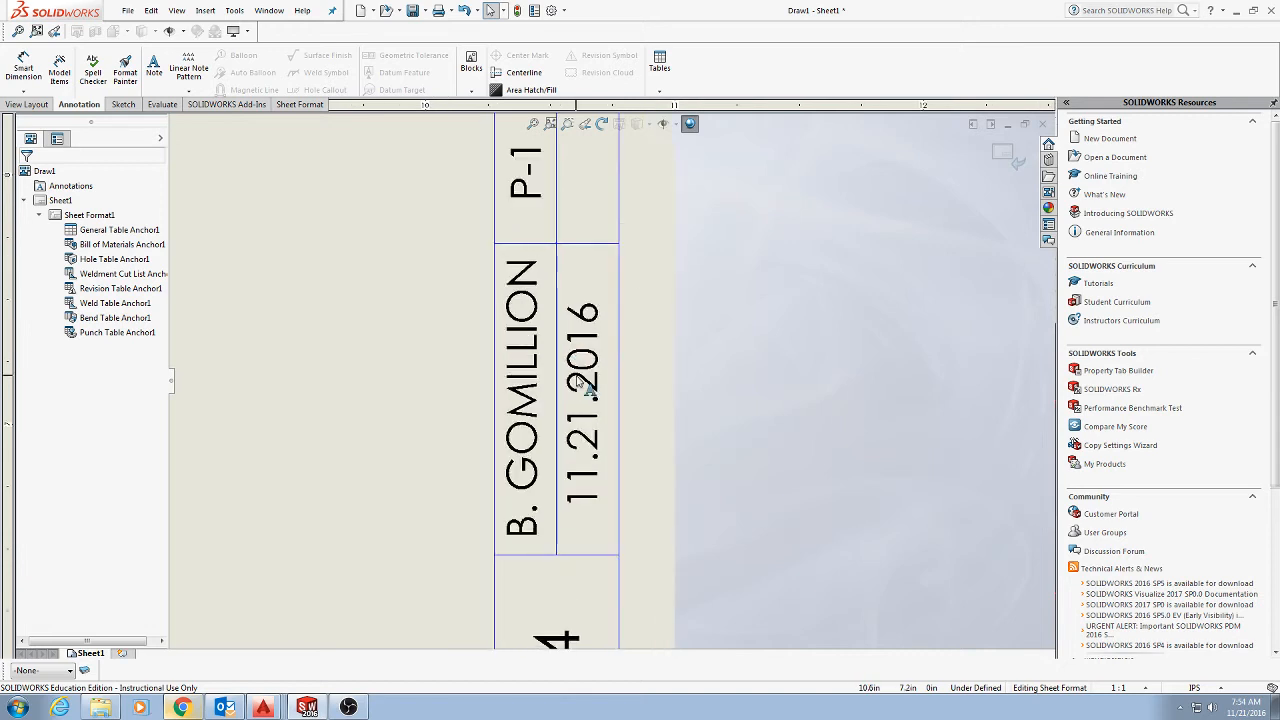
double_click(581, 338)
left_click_drag(581, 334, 583, 333)
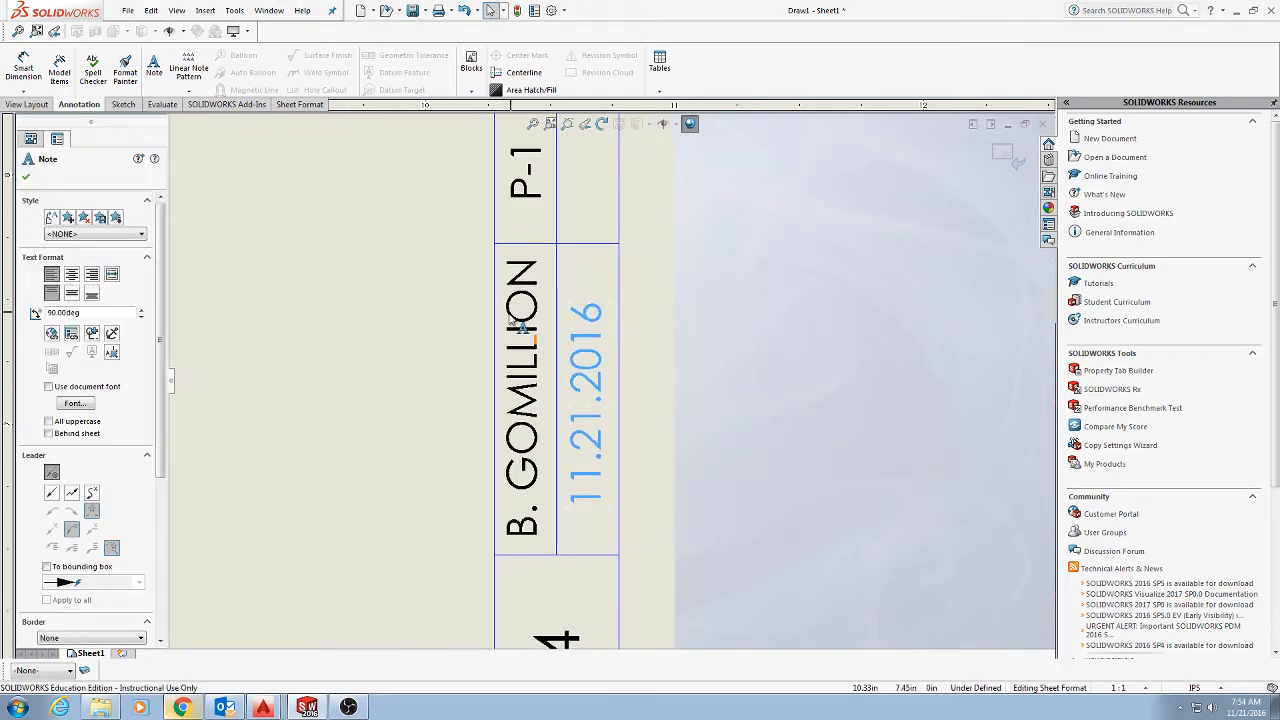
- Nudge the name note slightly right to center it across the width of its title block cell
left_click(522, 400)
left_click(723, 386)
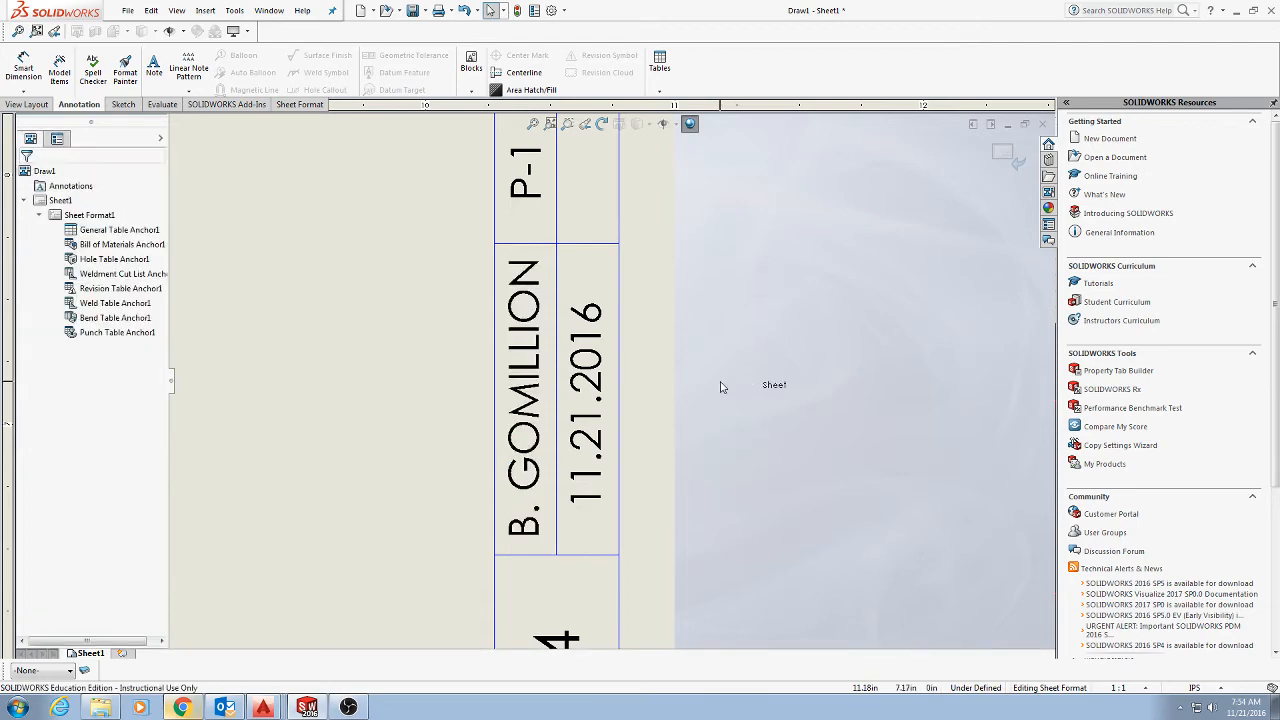
- Leave sheet format editing for normal sheet editing, and check the whole page in the print preview
scroll(686, 400, "up", 3)
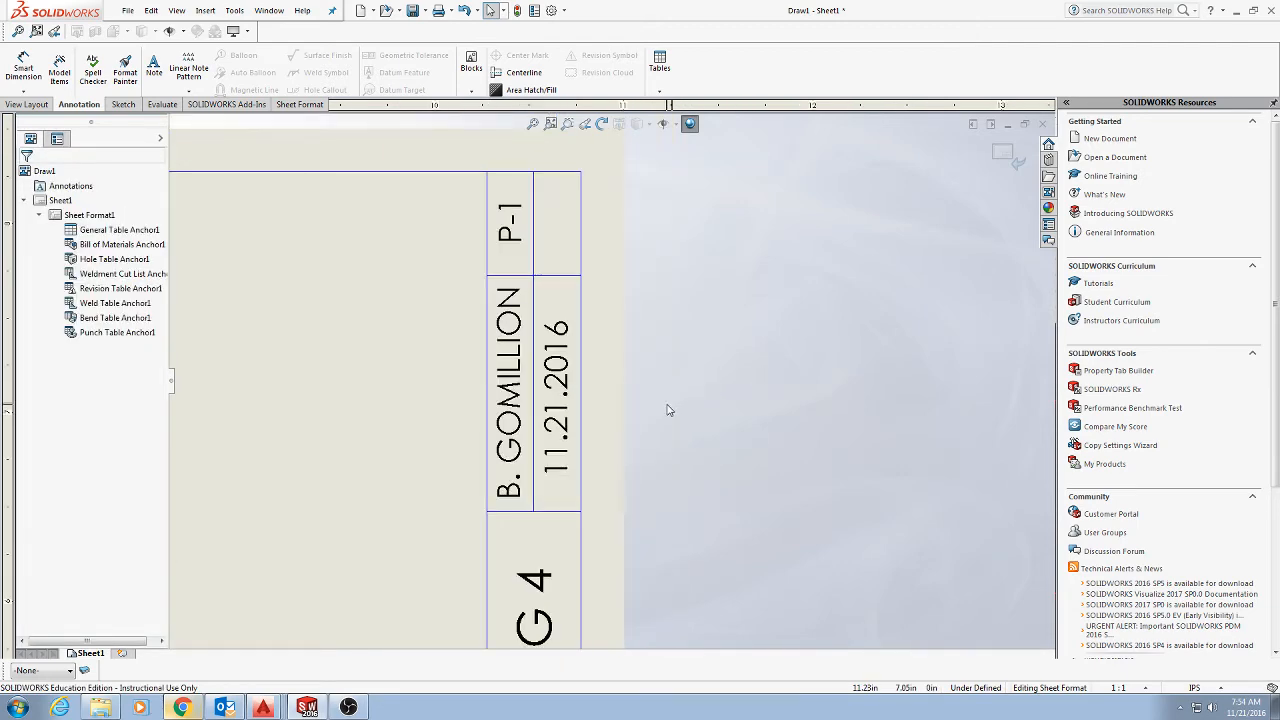
scroll(662, 417, "up", 4)
scroll(480, 549, "down", 3)
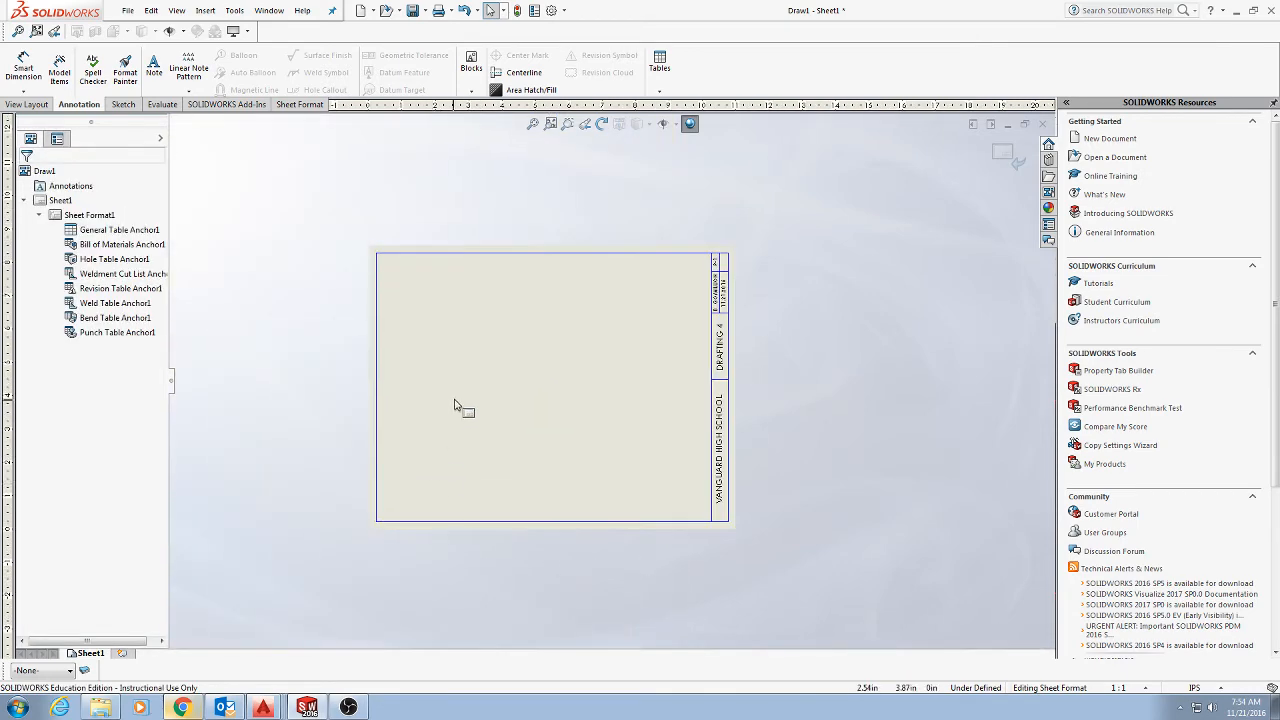
scroll(520, 375, "down", 1)
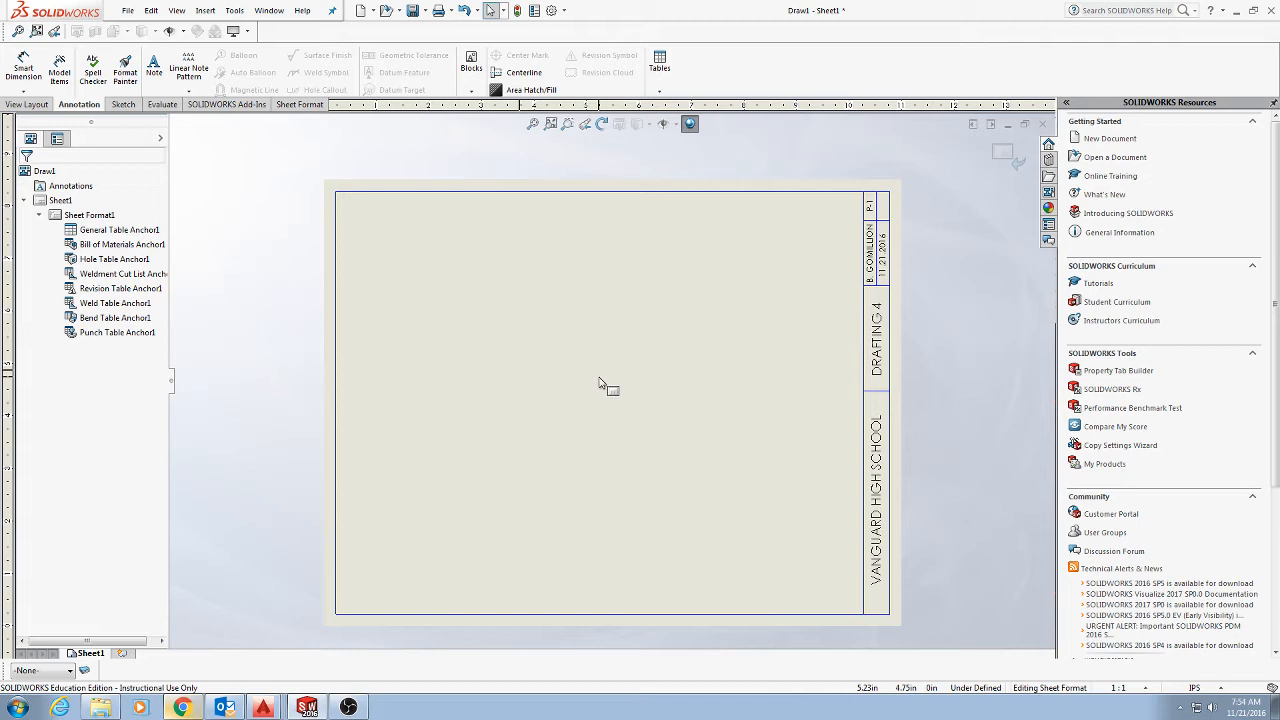
right_click(595, 325)
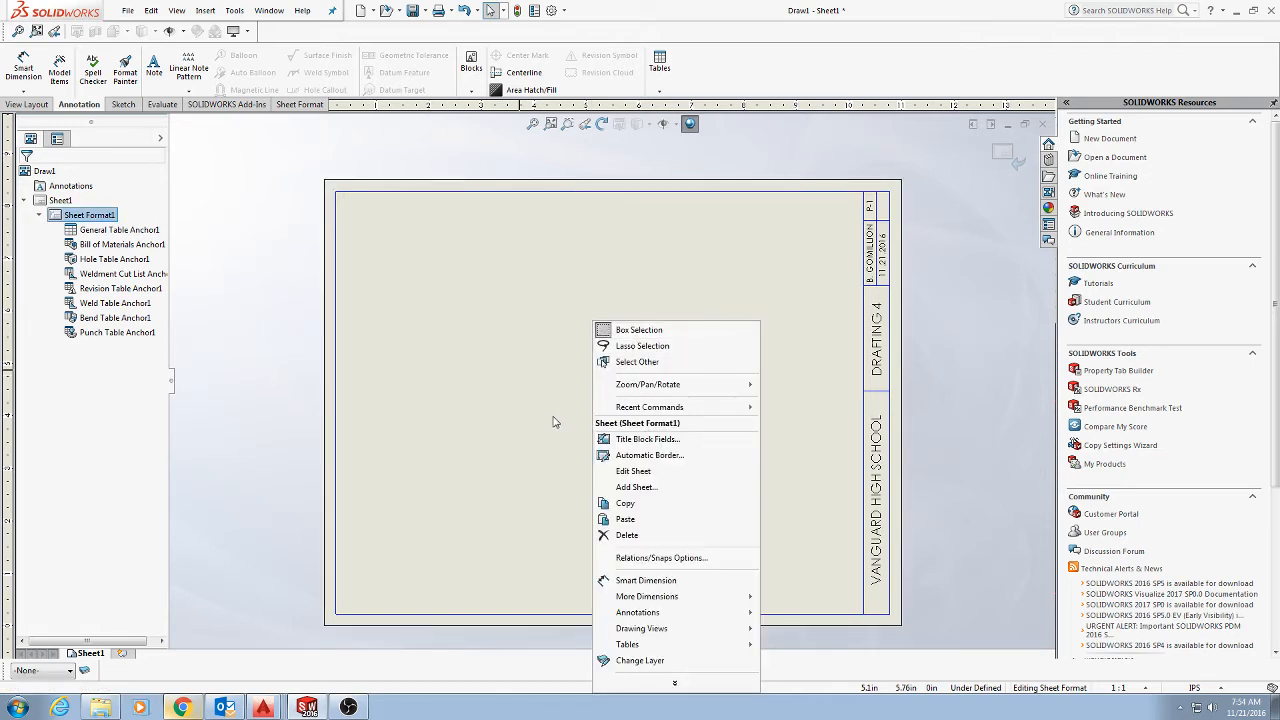
left_click(634, 471)
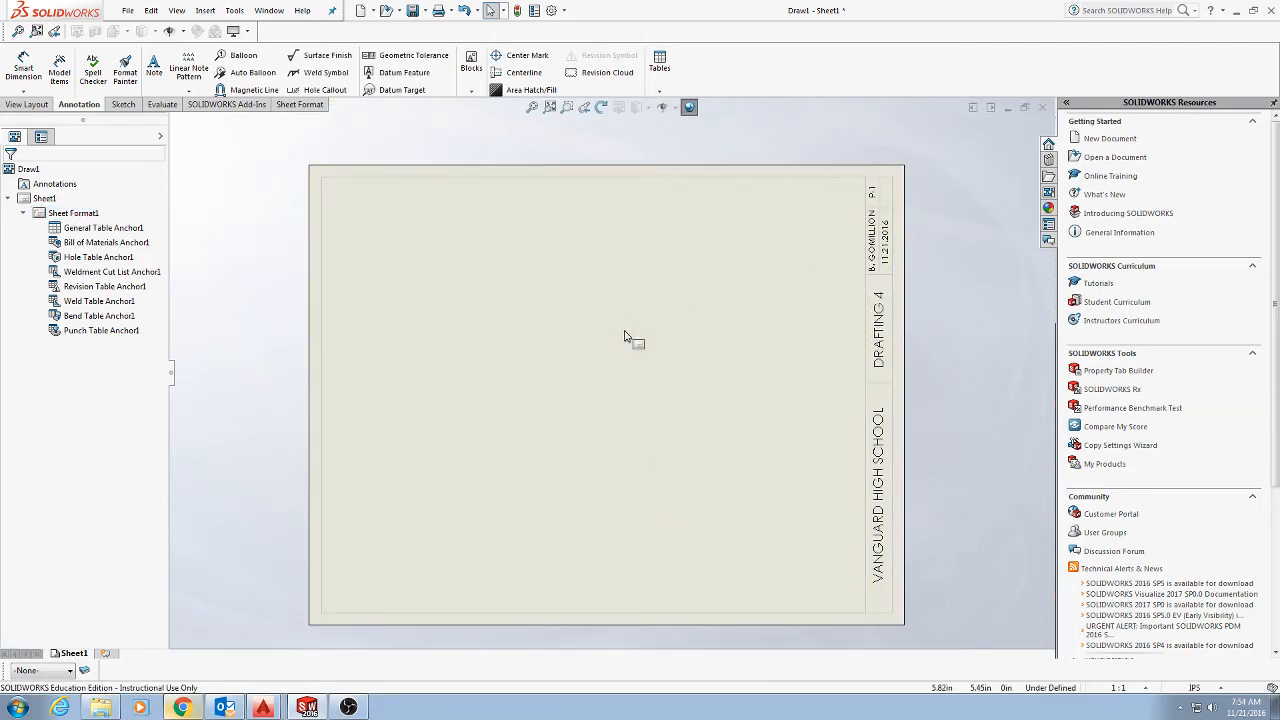
key("ctrl+p")
left_click(741, 265)
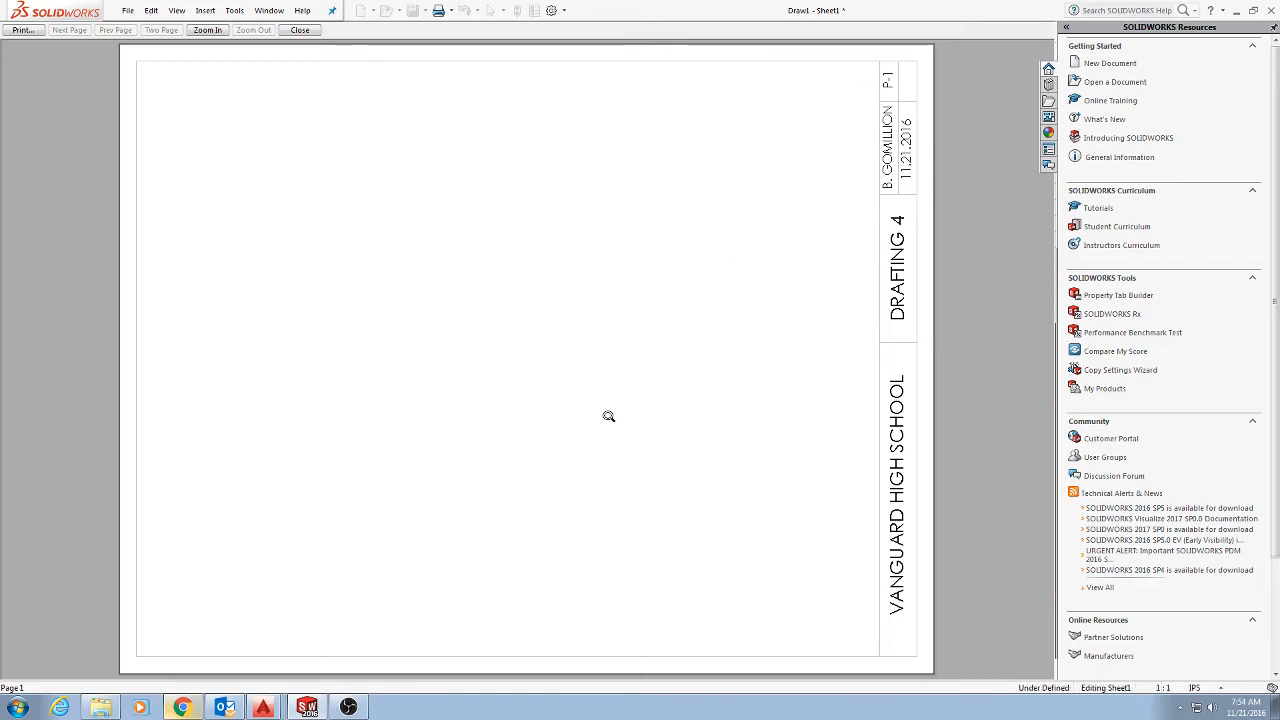
key("Escape")
- Switch into sheet format editing and back to normal sheet editing to compare the two modes
right_click(584, 347)
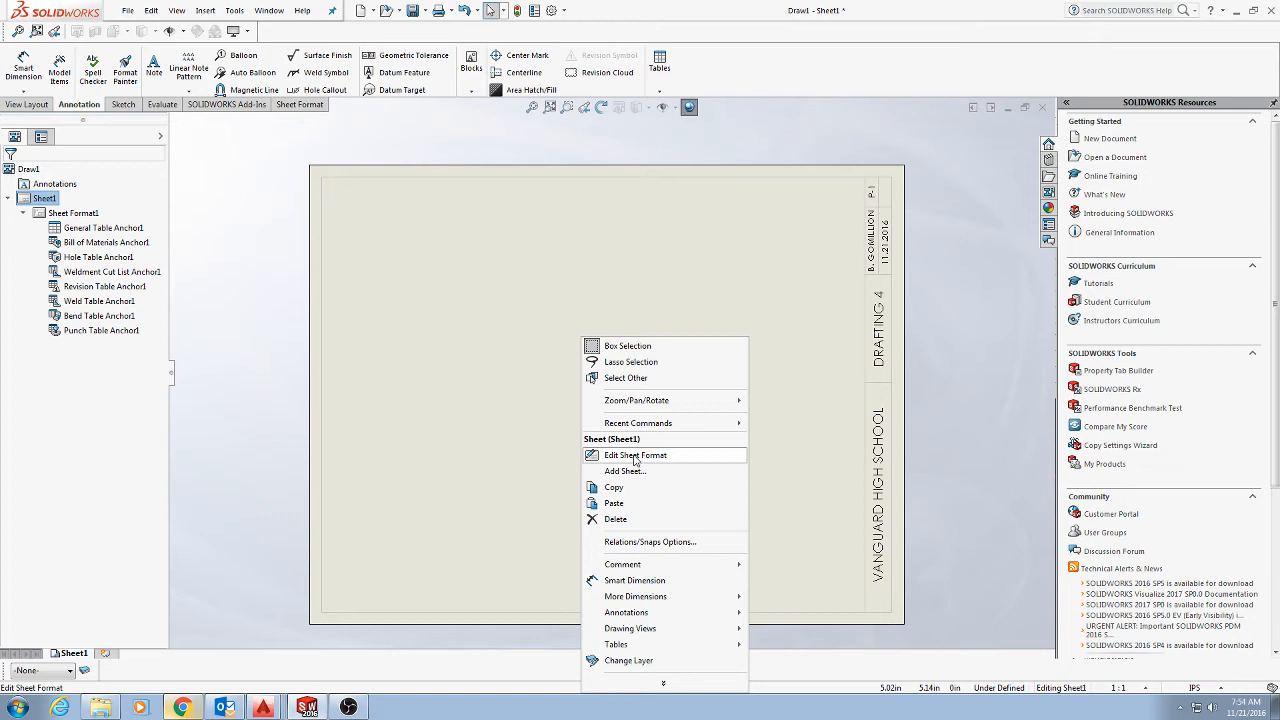
left_click(634, 456)
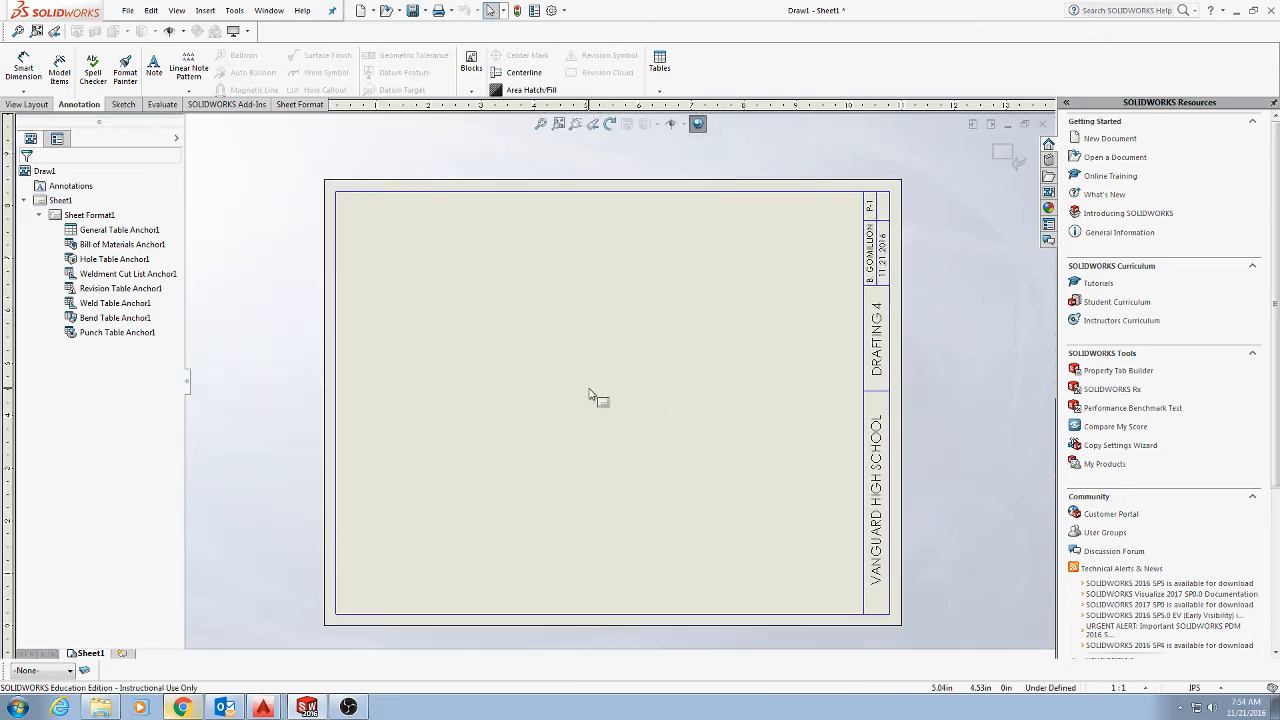
right_click(621, 326)
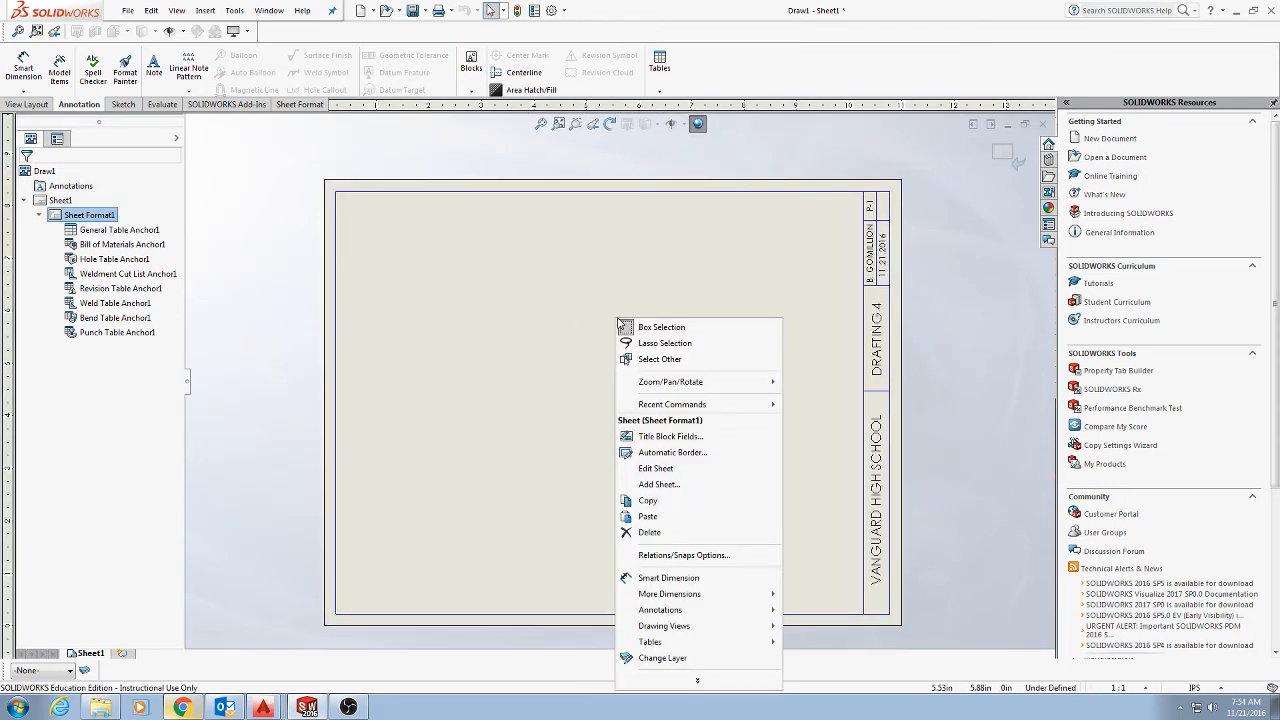
left_click(650, 469)
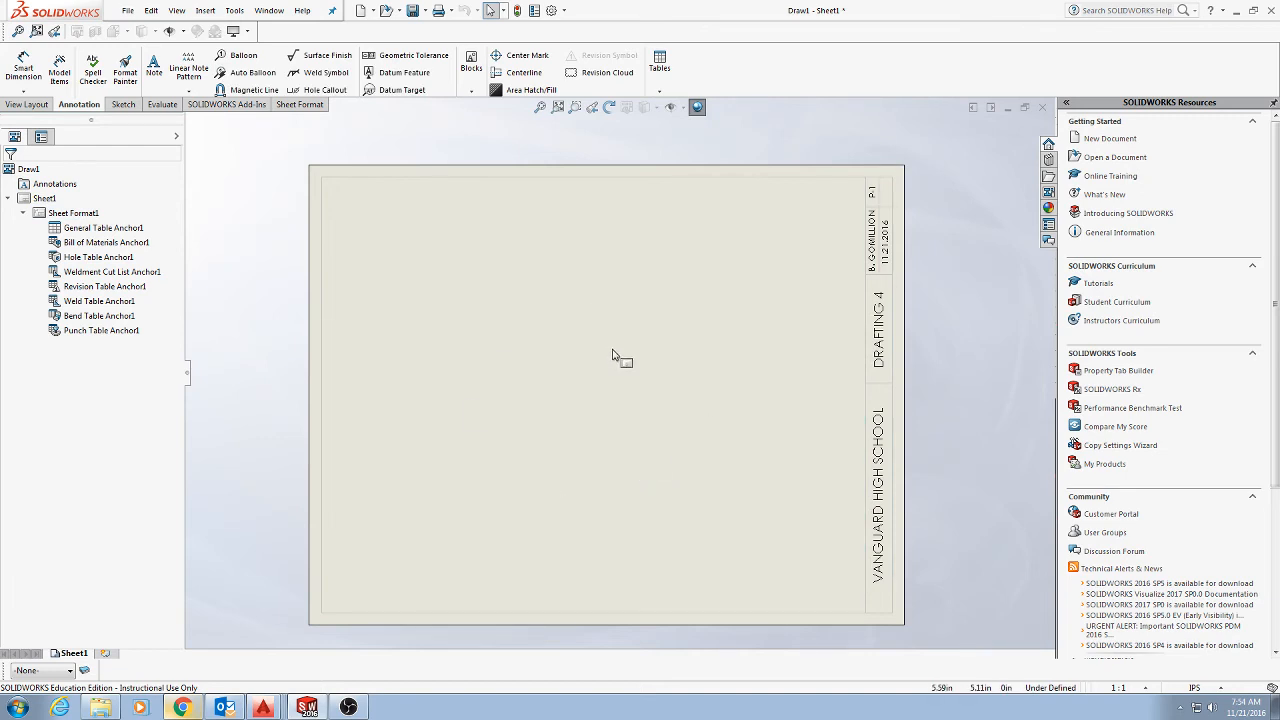
scroll(614, 360, "down", 2)
scroll(617, 380, "up", 3)
scroll(657, 390, "down", 1)
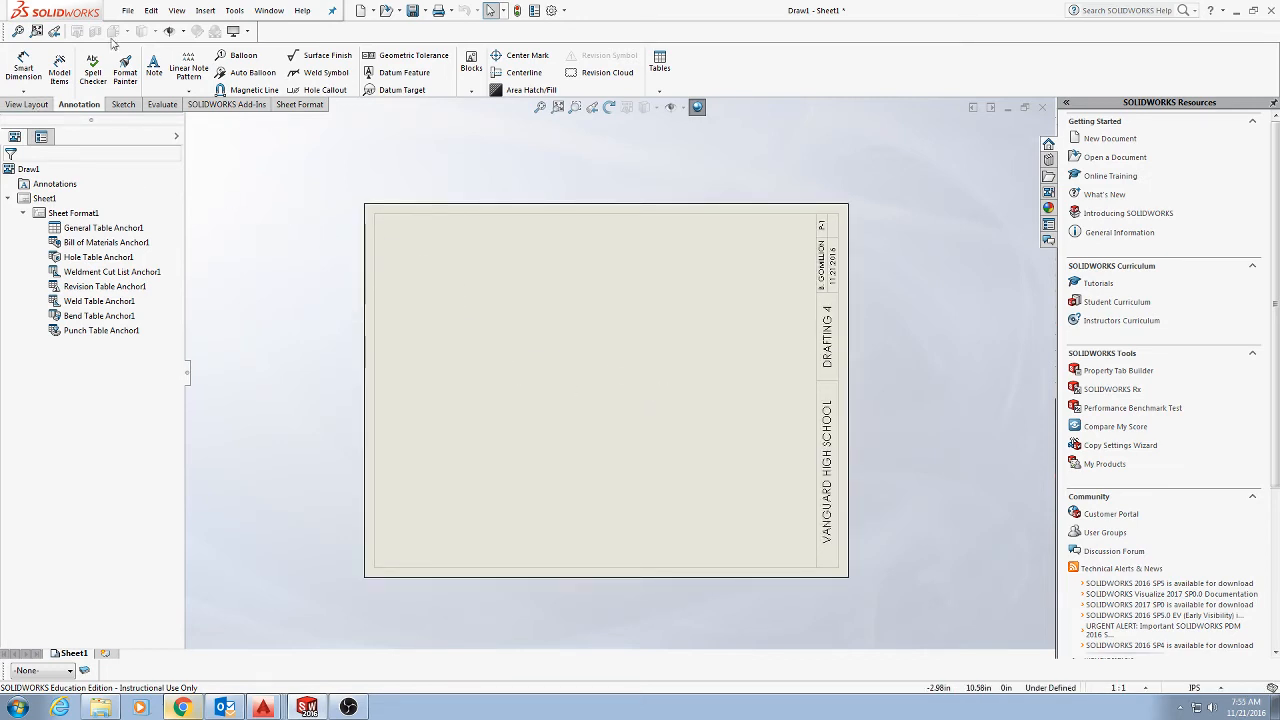
- Start saving the drawing under a new name, with the Desktop as the location
left_click(127, 11)
left_click(155, 118)
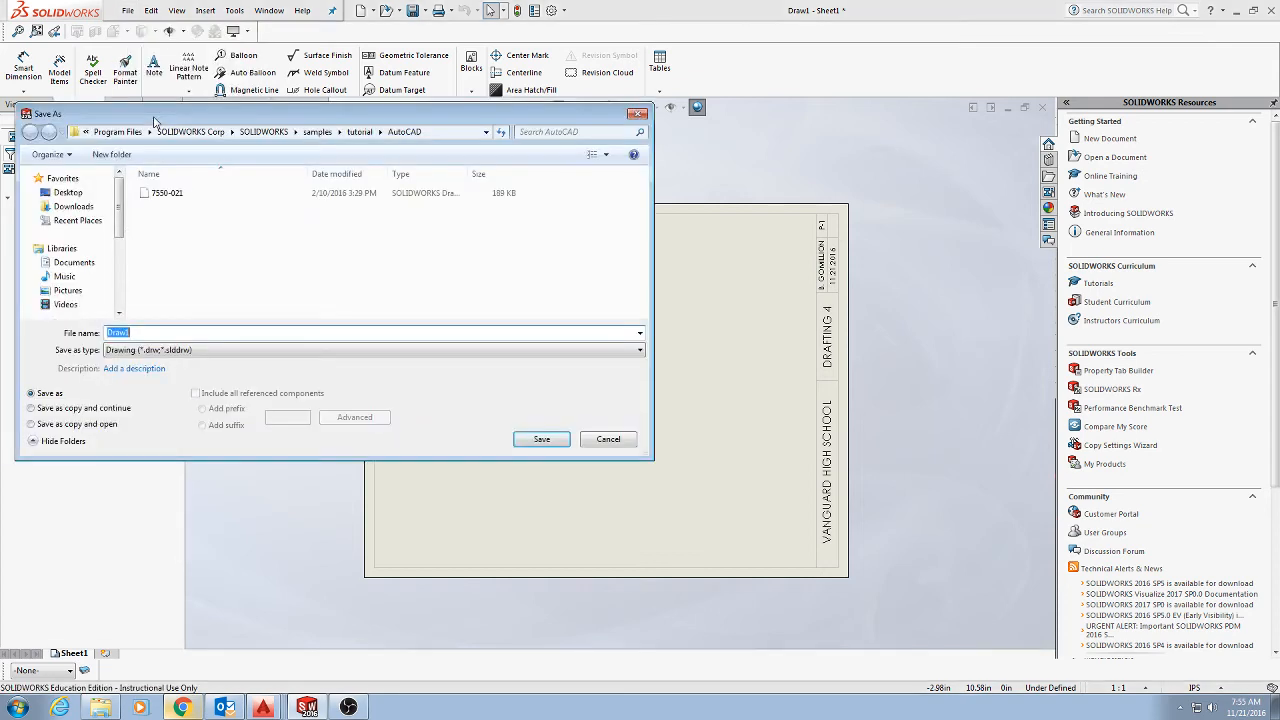
left_click(66, 192)
left_click(400, 258)
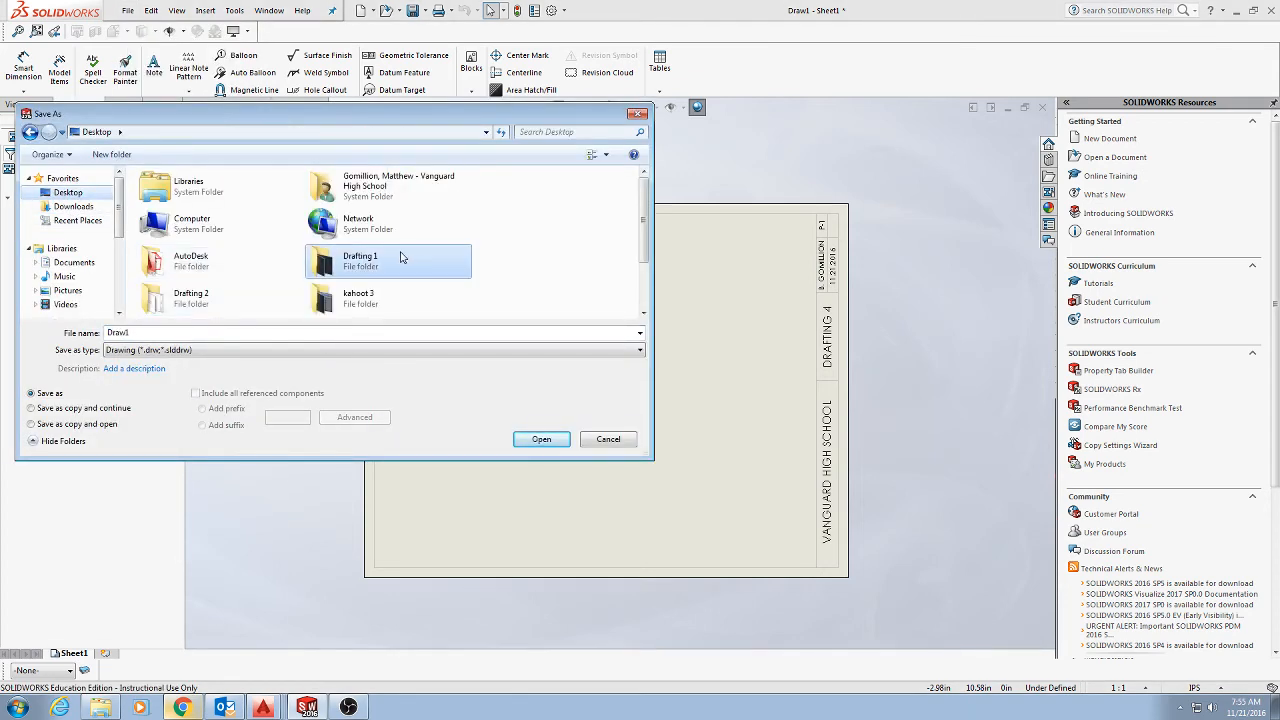
- Look through the Desktop folders, the network drive and the libraries for a suitable save location
scroll(408, 257, "down", 1)
scroll(481, 263, "up", 1)
scroll(418, 262, "down", 1)
scroll(418, 262, "up", 1)
scroll(418, 262, "down", 1)
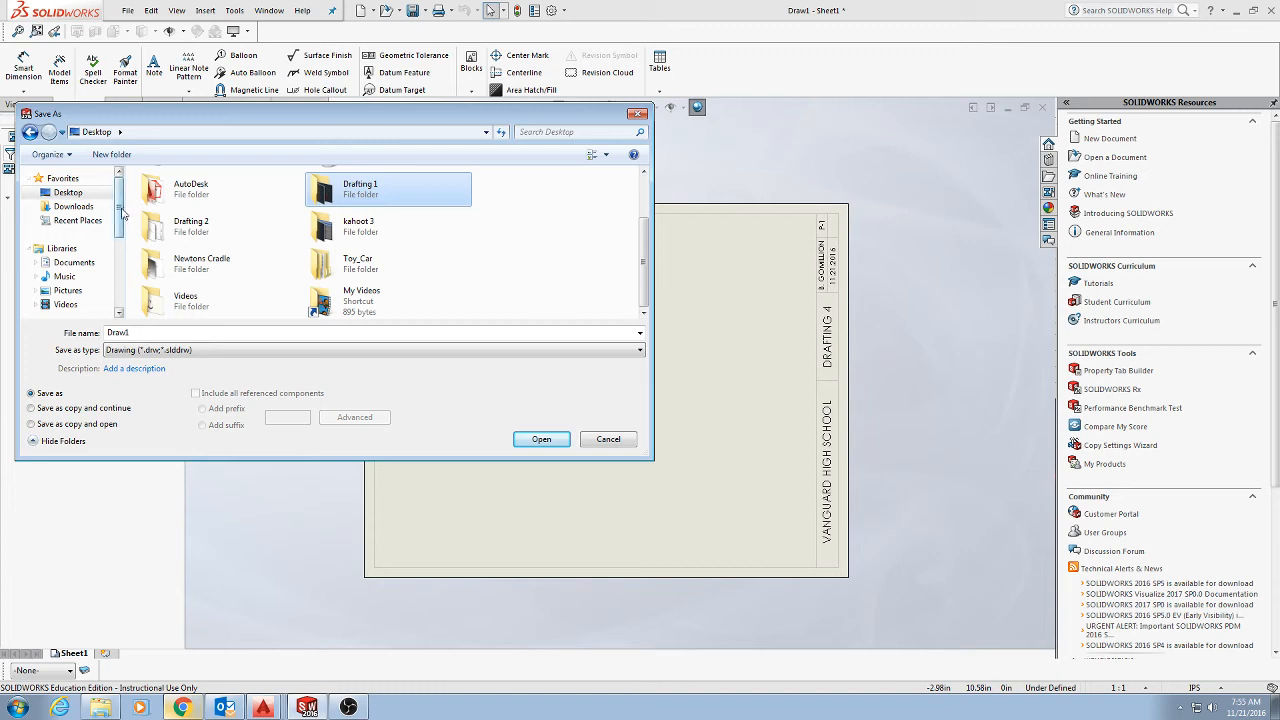
scroll(117, 232, "down", 1)
scroll(117, 232, "down", 1)
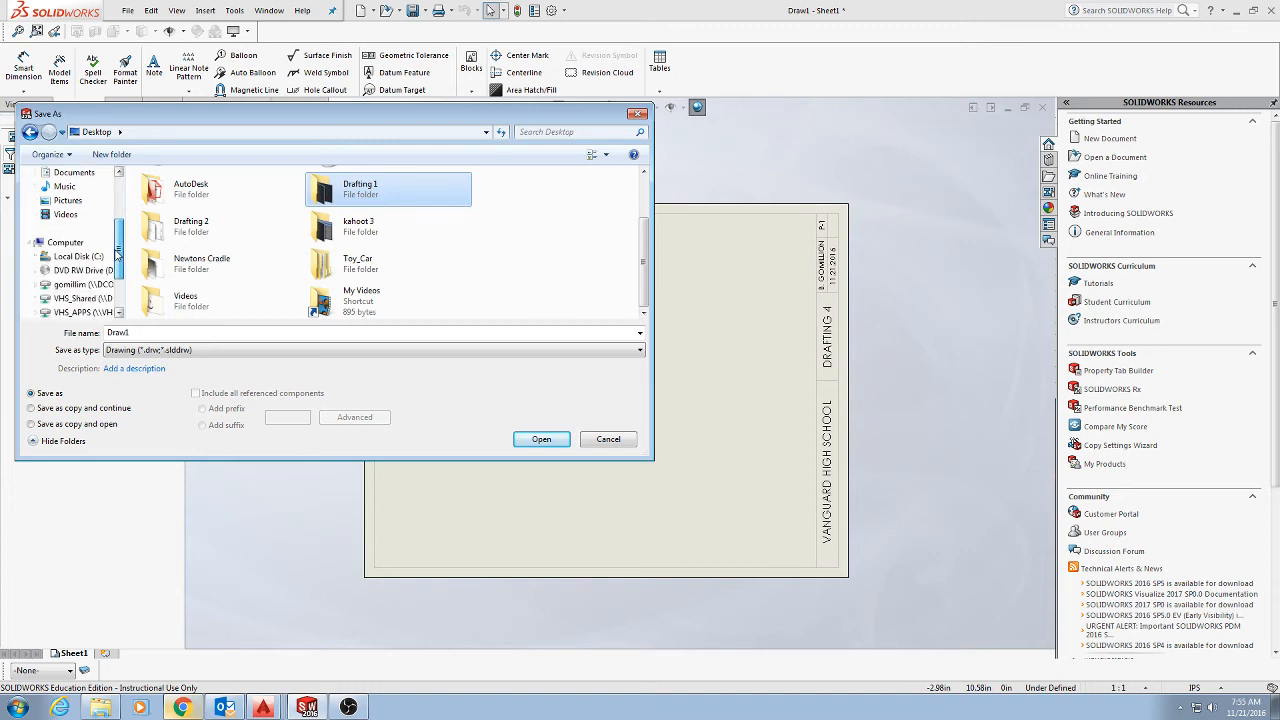
left_click(82, 284)
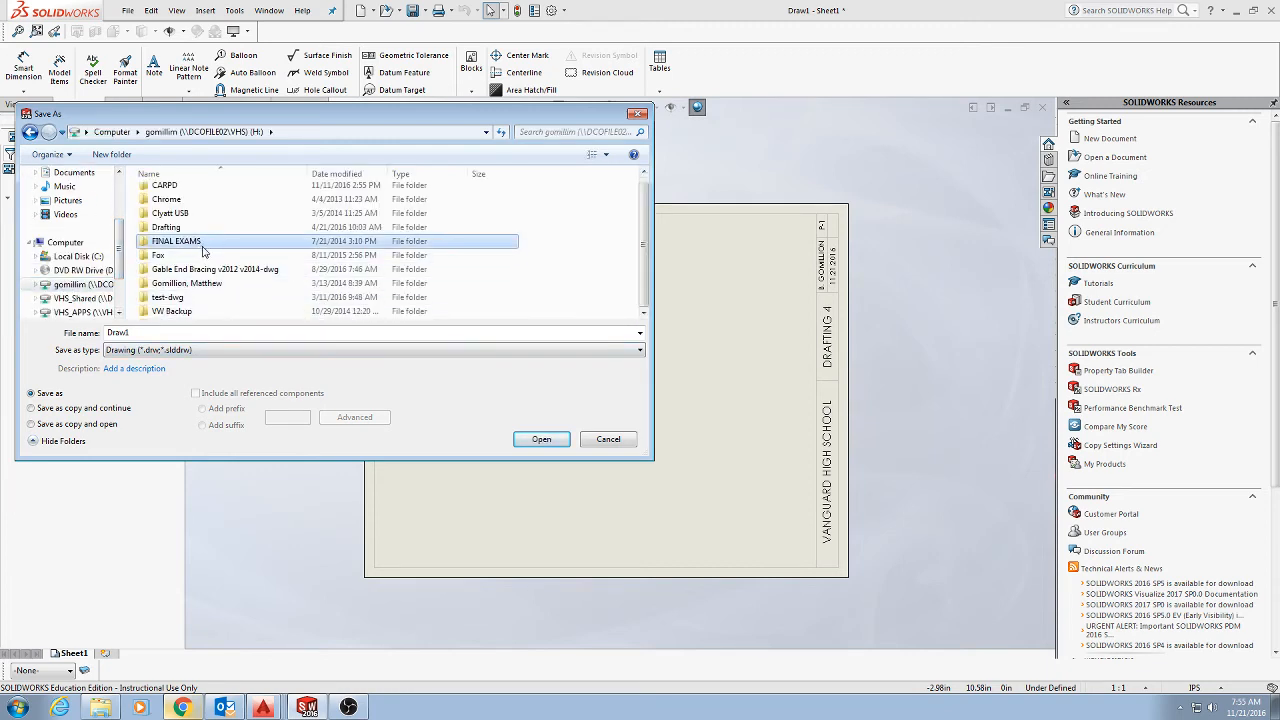
left_click(203, 251)
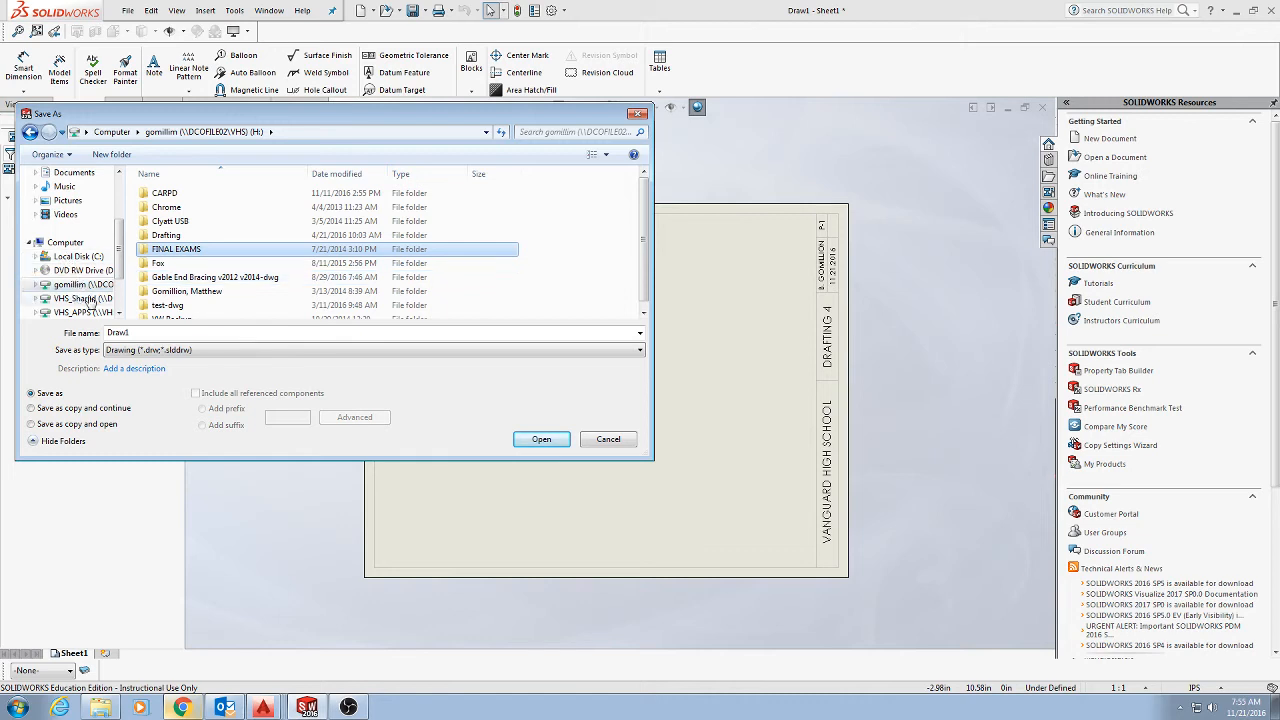
left_click(78, 188)
scroll(78, 195, "up", 3)
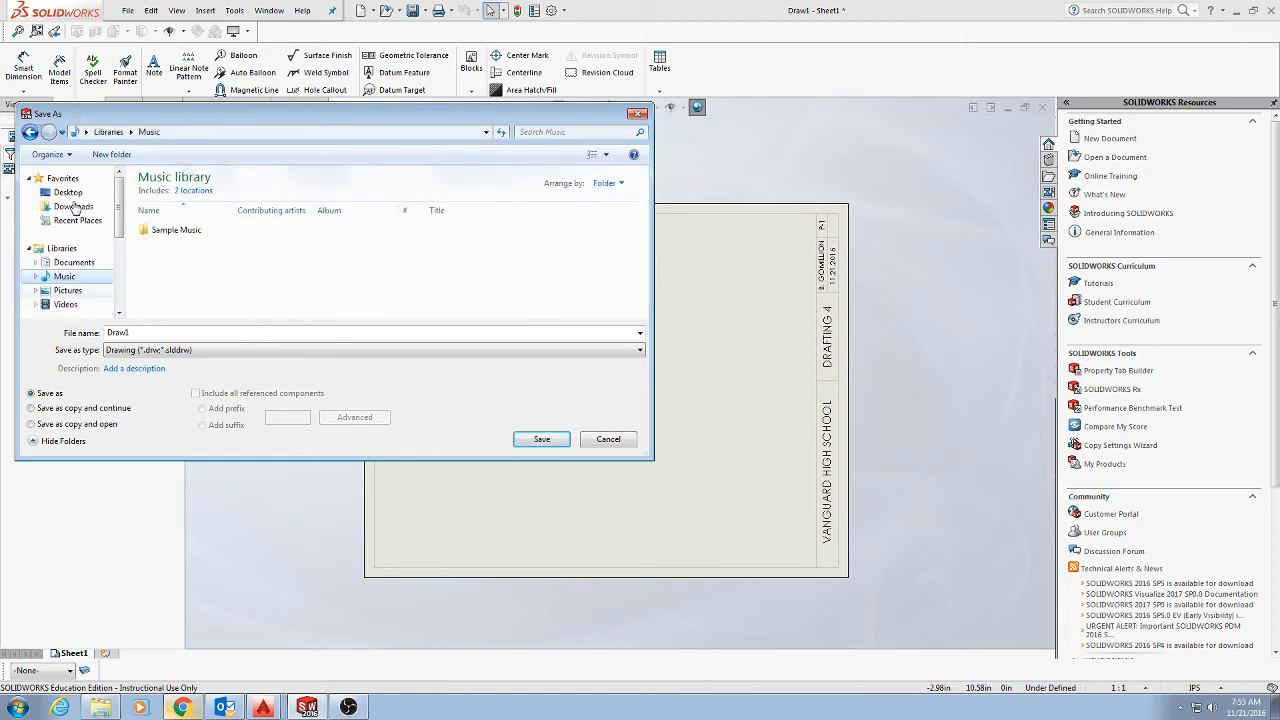
- Create a folder named Solidworks on the Desktop from within the save dialog
left_click(59, 194)
scroll(467, 289, "down", 4)
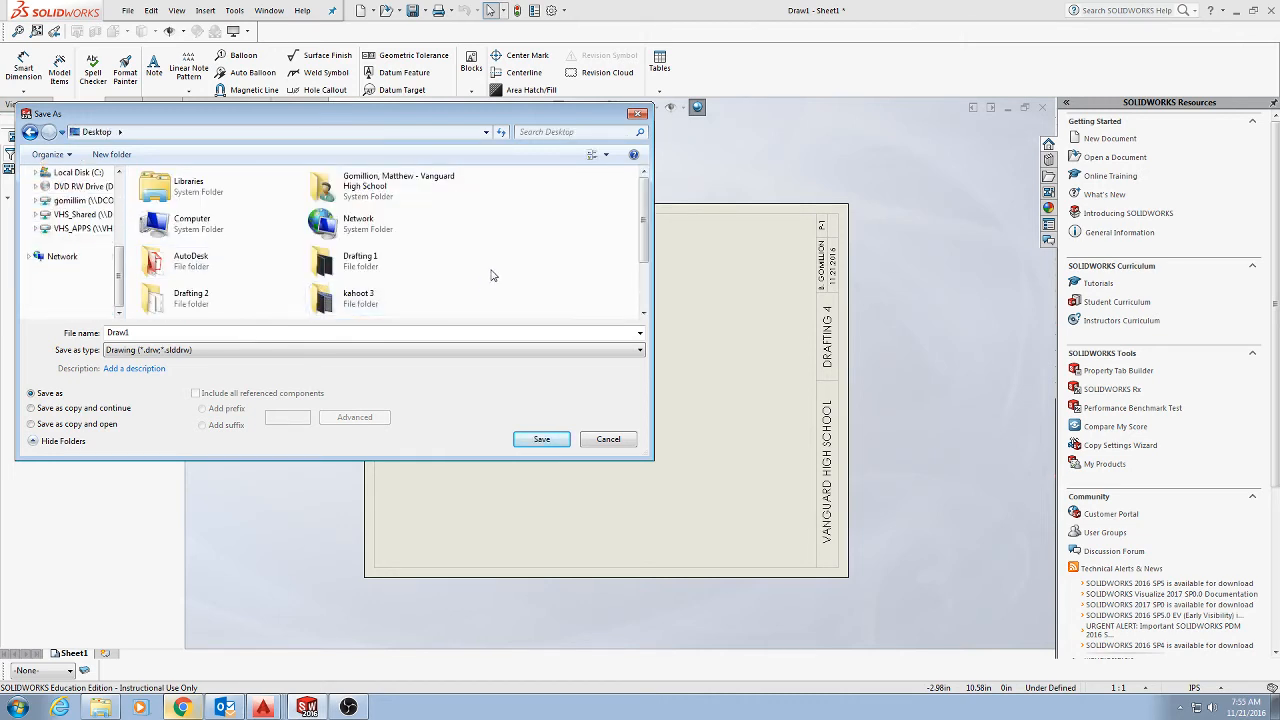
scroll(494, 276, "down", 2)
right_click(492, 236)
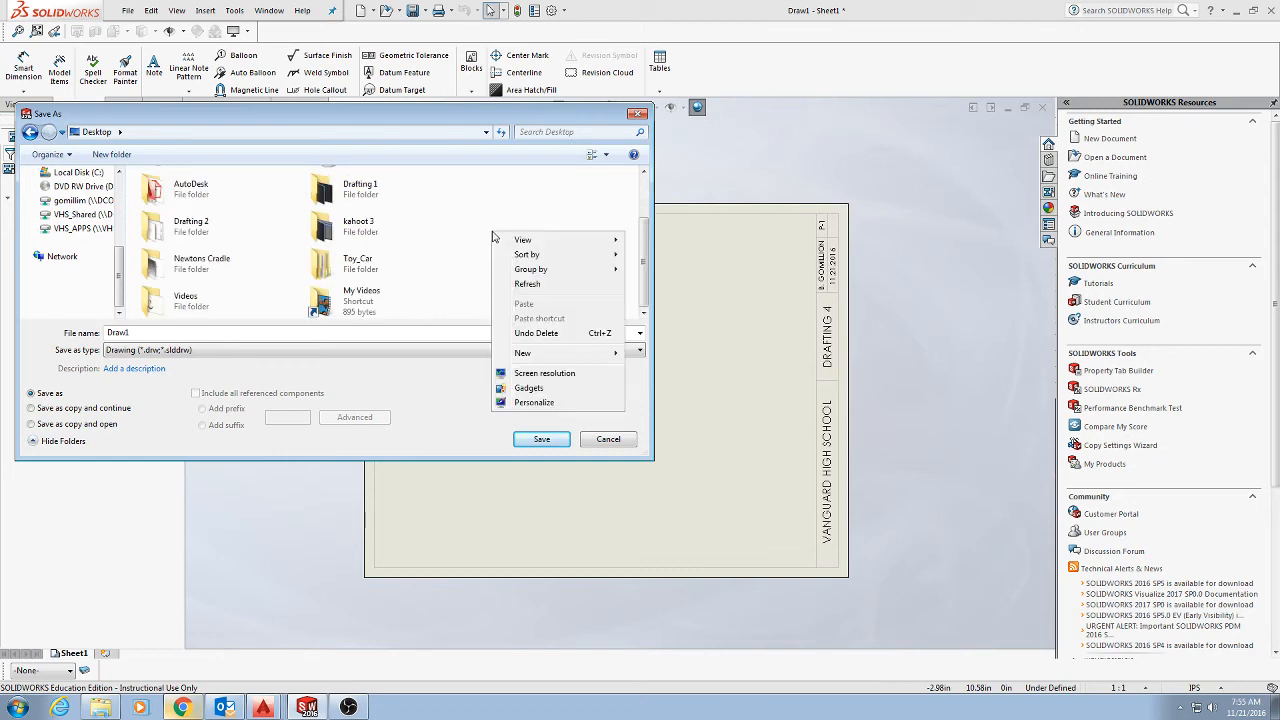
mouse_move(528, 353)
left_click(651, 355)
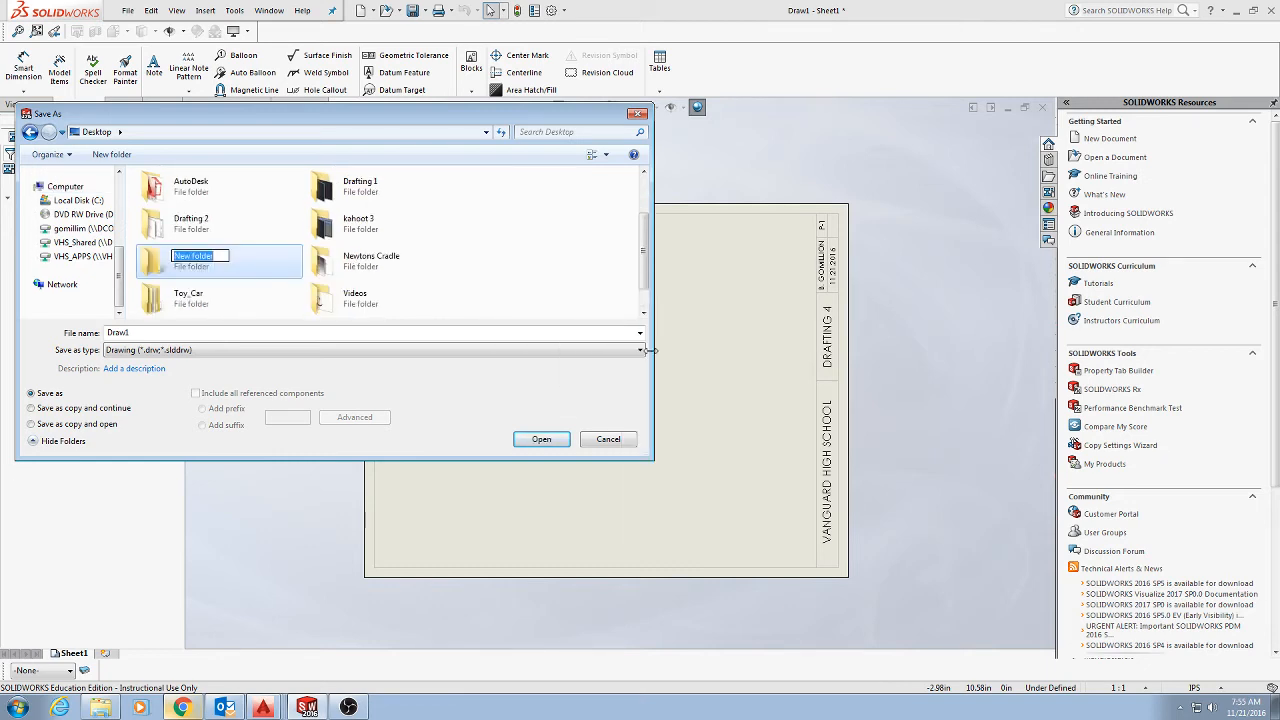
type("Solidworks")
key("Return")
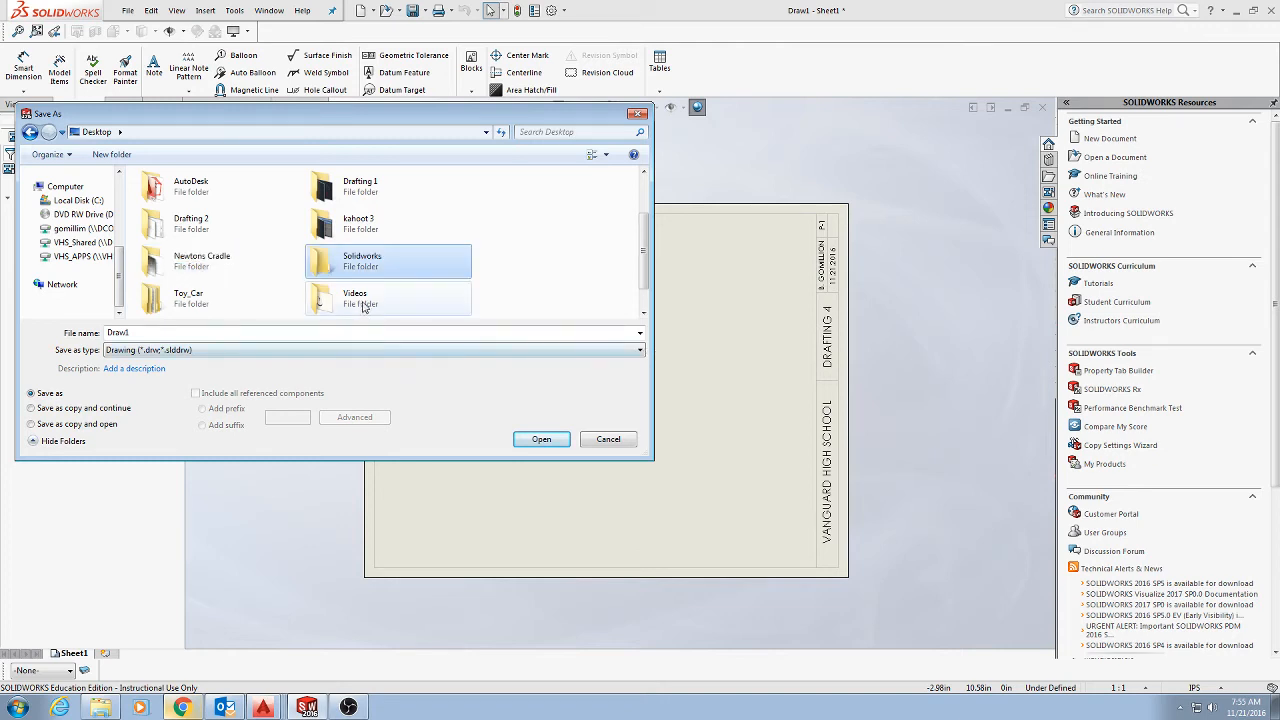
- Save the drawing in the Solidworks folder under the file name Title Block 8.5X11
double_click(360, 260)
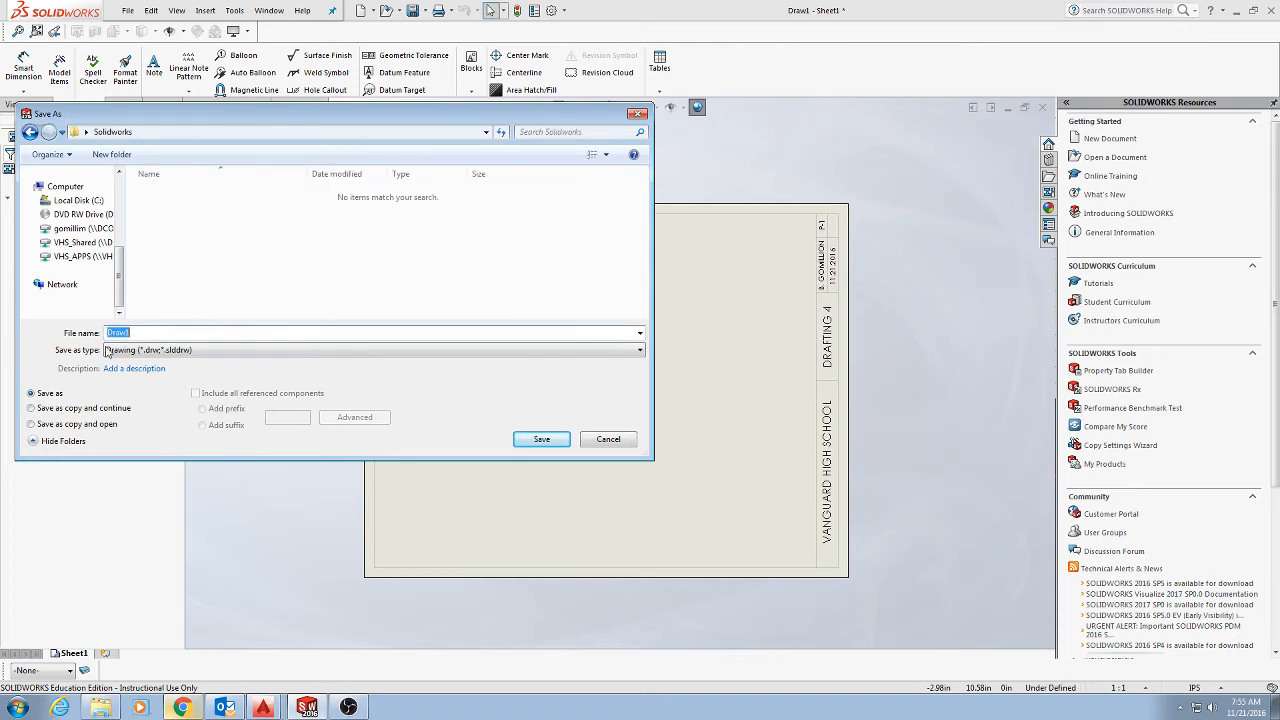
type("Title Block 8.5X11")
left_click(525, 440)
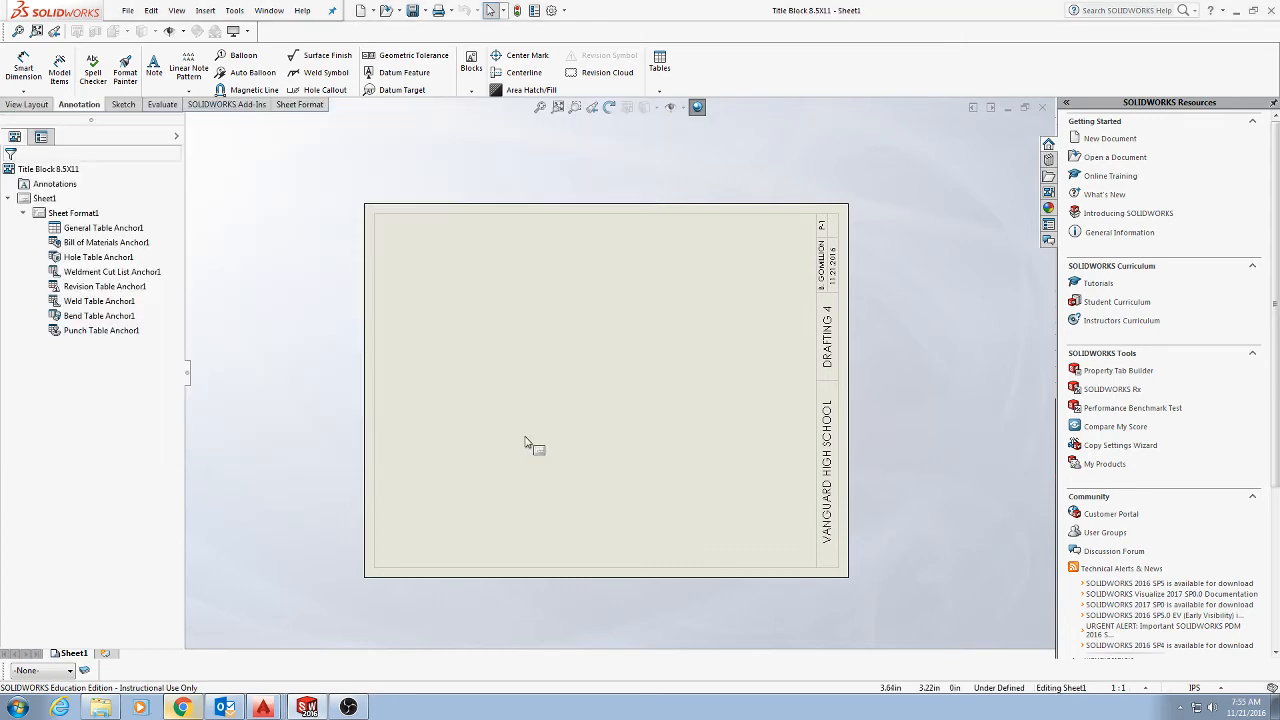
left_click(128, 10)
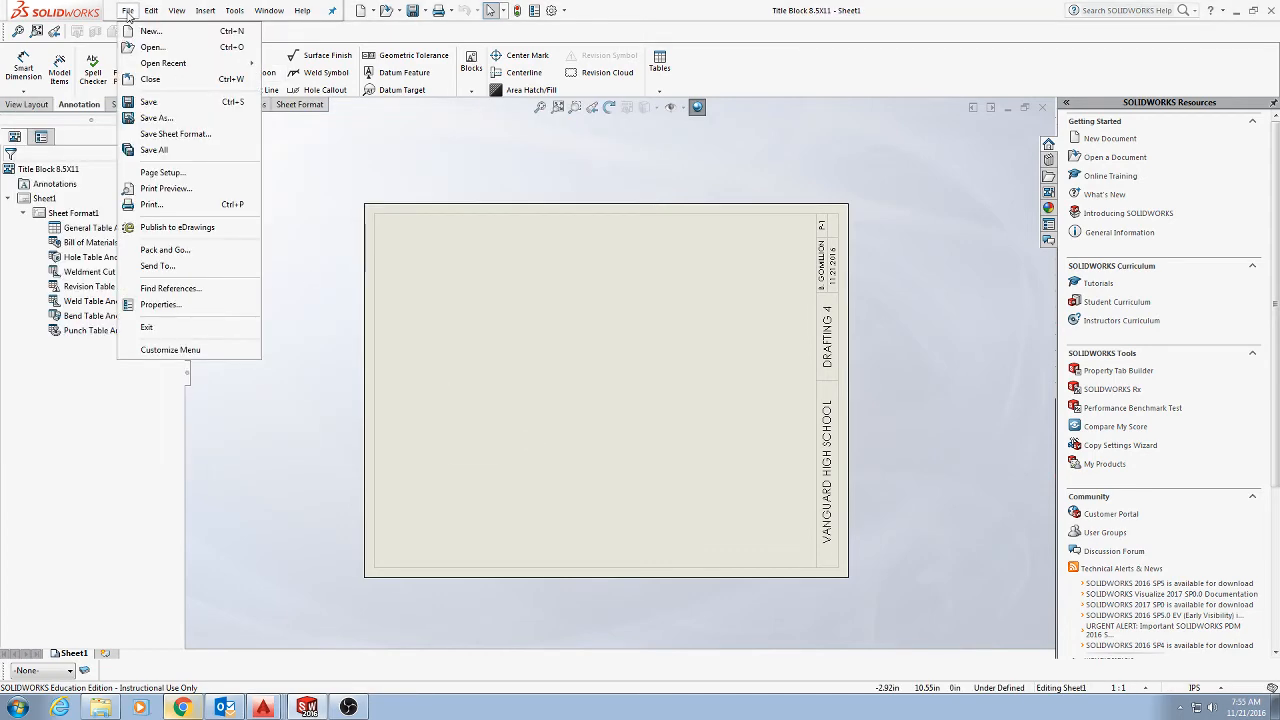
left_click(157, 116)
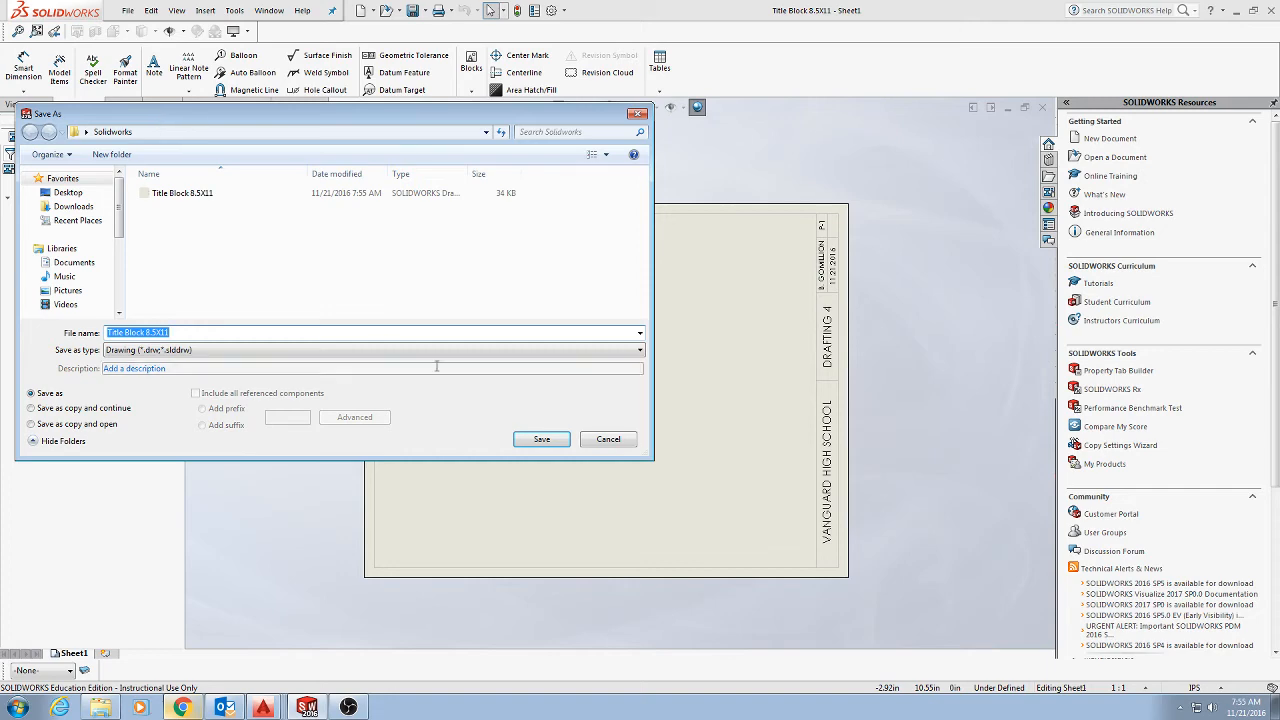
left_click(608, 439)
- Save the sheet format as Border 8.5X11 in the Solidworks folder on the Desktop
left_click(128, 10)
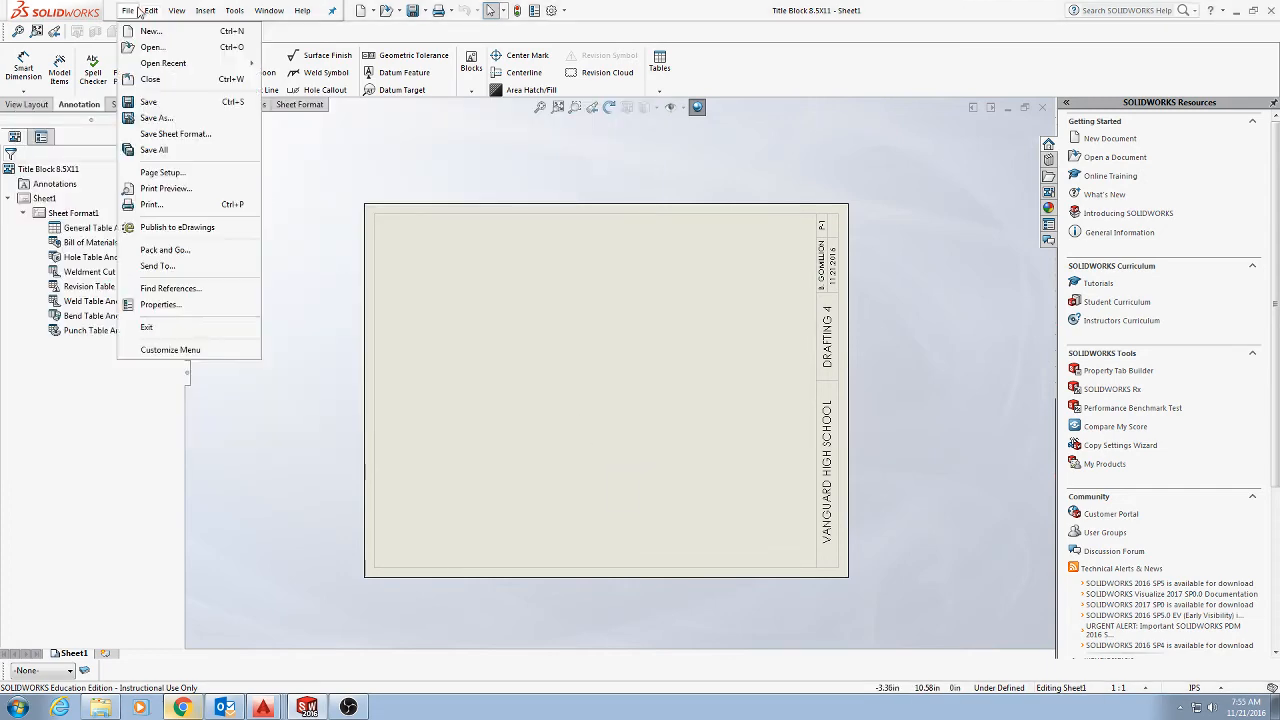
left_click(135, 138)
left_click(258, 269)
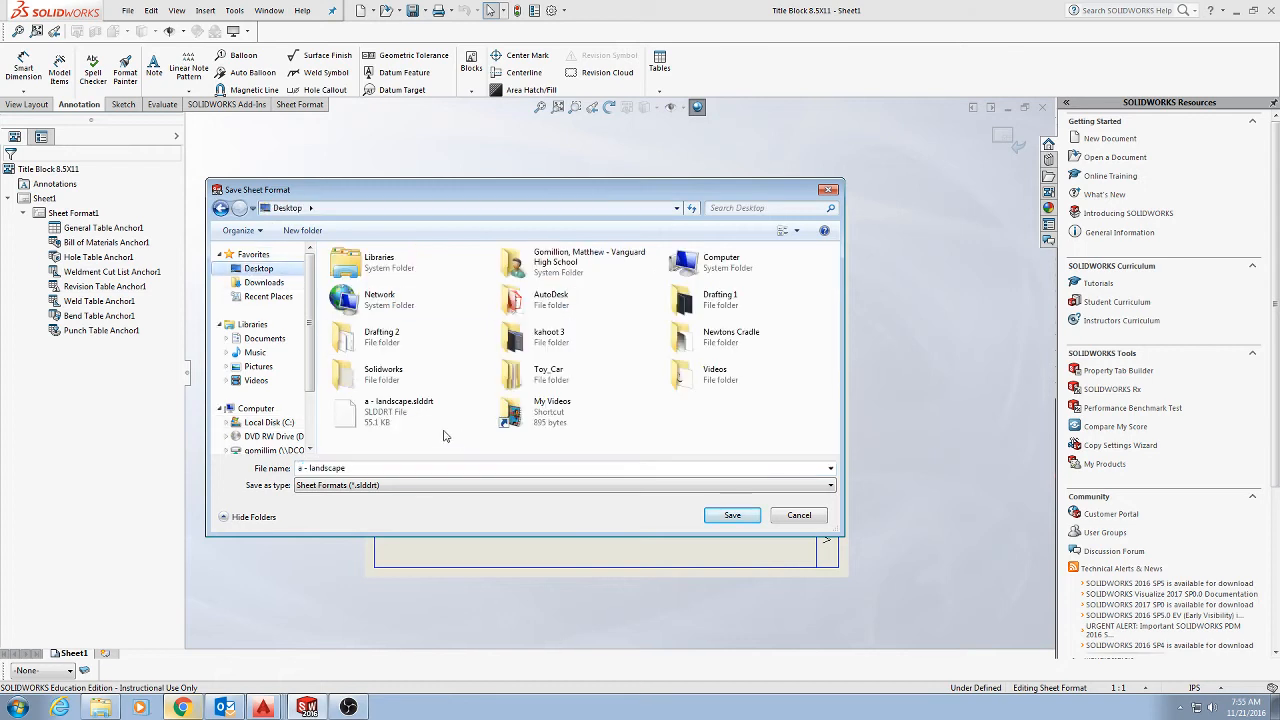
double_click(408, 388)
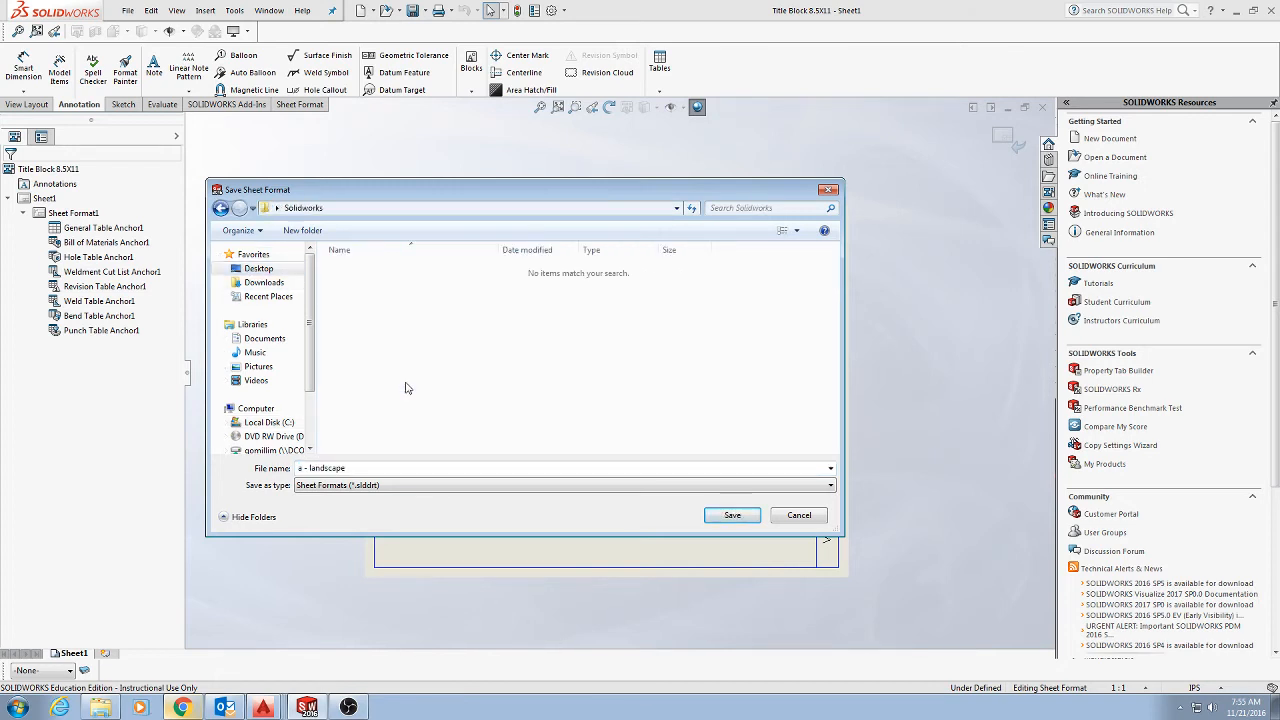
left_click_drag(368, 468, 101, 487)
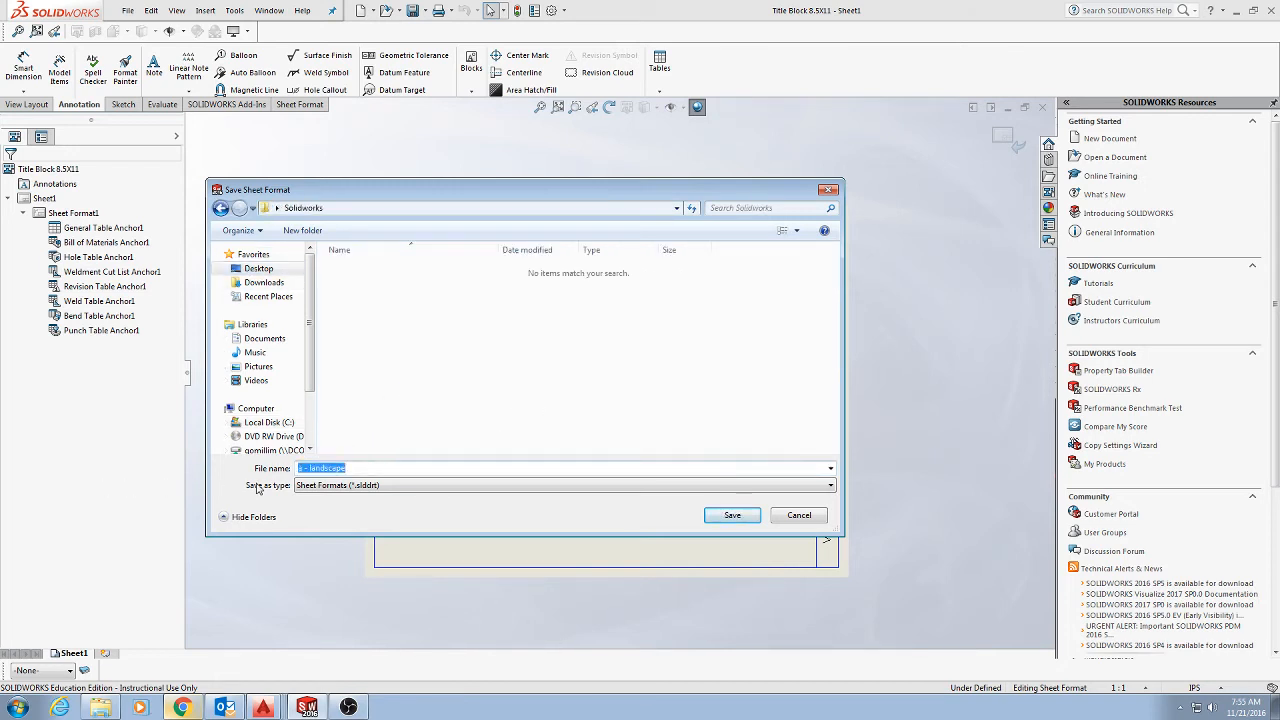
type("Border 8.5X11")
left_click(732, 515)
- Switch to Windows Explorer and open the Desktop's Solidworks folder to check the saved drawing and sheet format files
key("super")
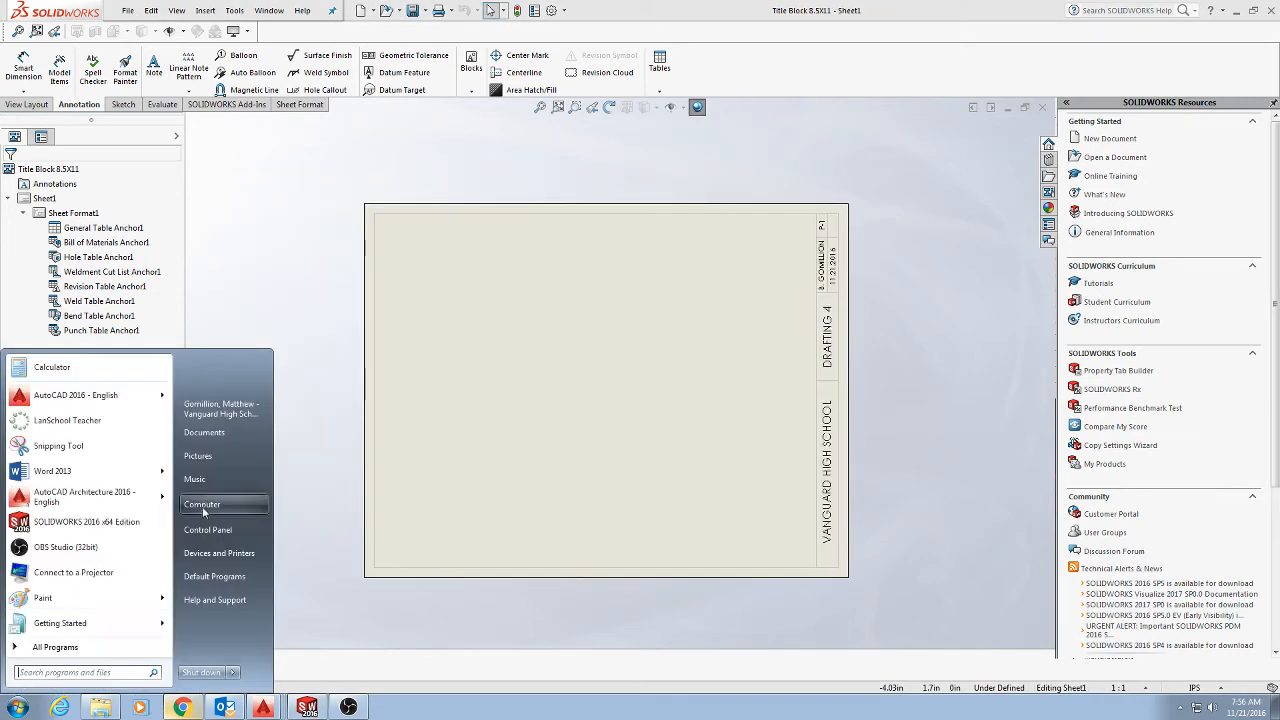
left_click(215, 508)
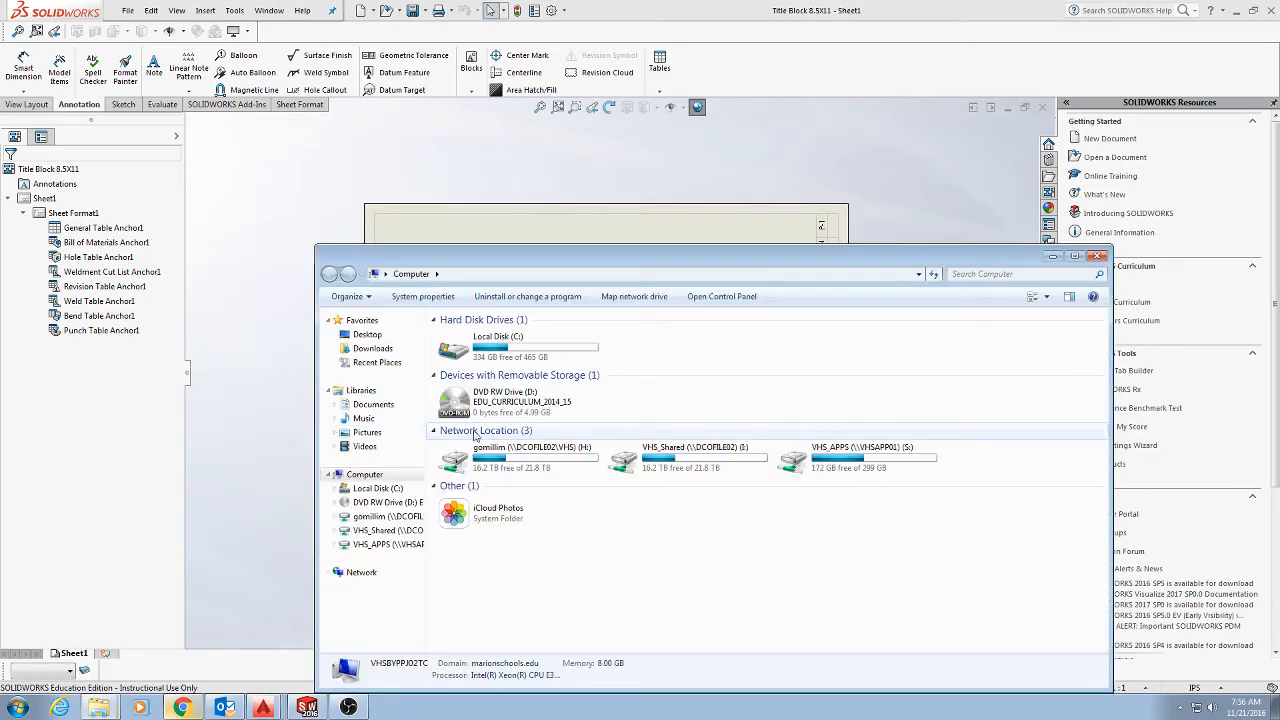
left_click(494, 459)
left_click(385, 336)
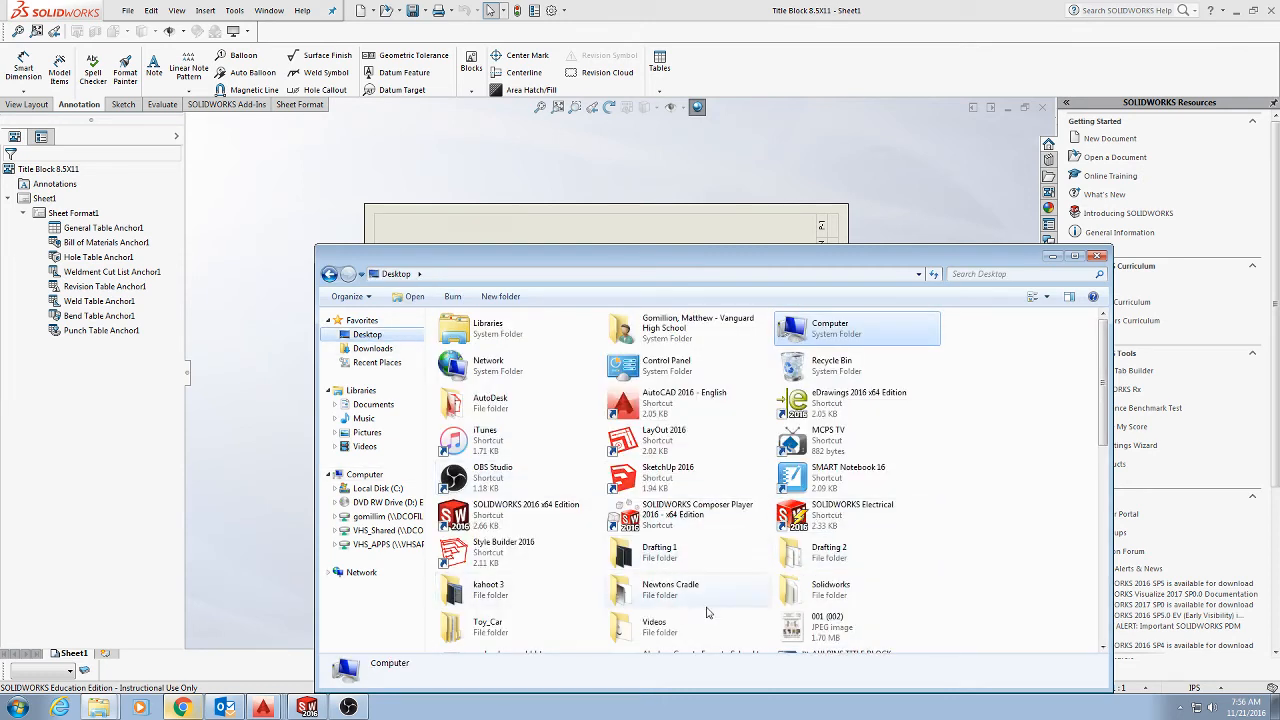
left_click(783, 594)
double_click(783, 594)
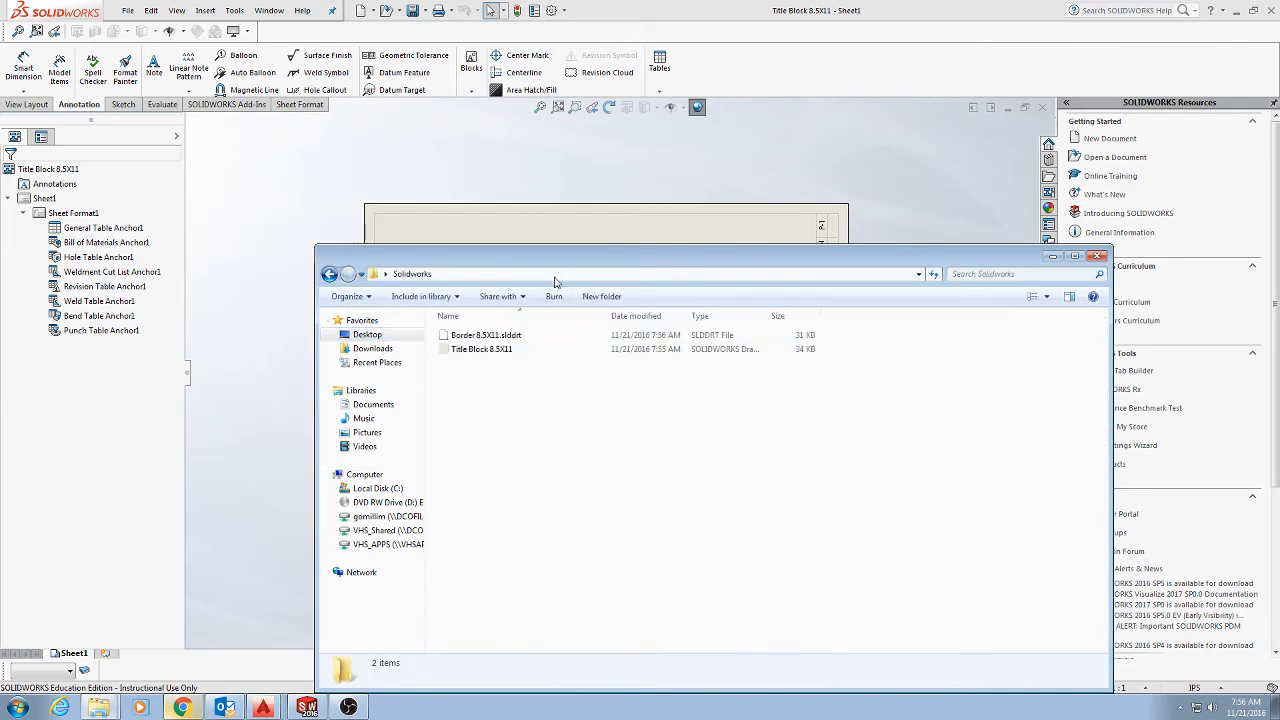
- Widen the Type column in the Solidworks folder to read the file types of Border 8.5X11 and Title Block 8.5X11
left_click_drag(520, 258, 478, 138)
left_click(483, 214)
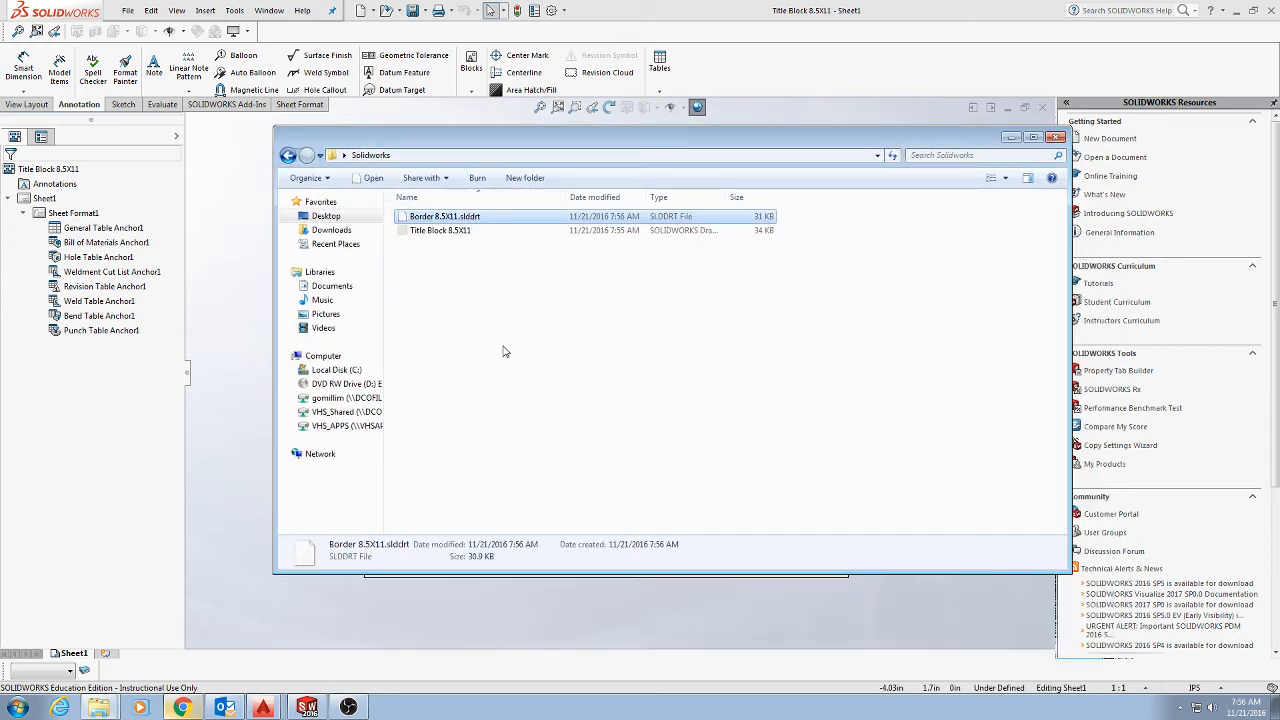
left_click(487, 231)
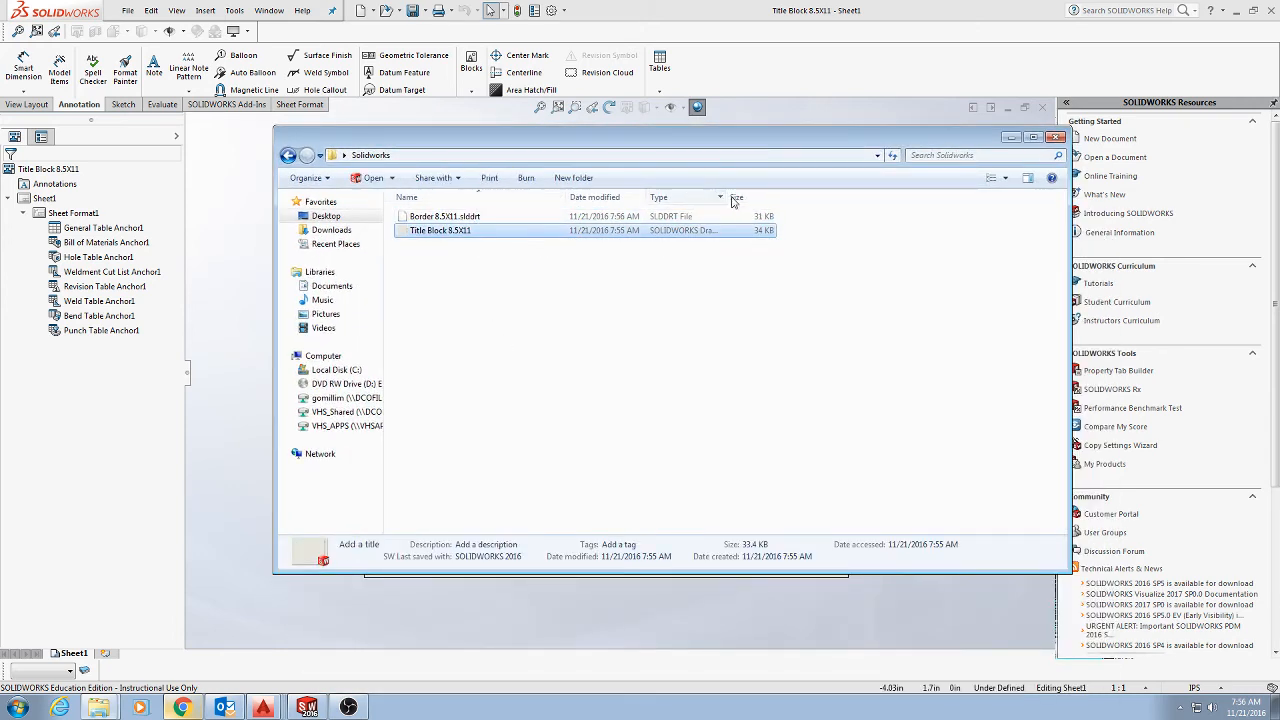
left_click_drag(731, 199, 827, 200)
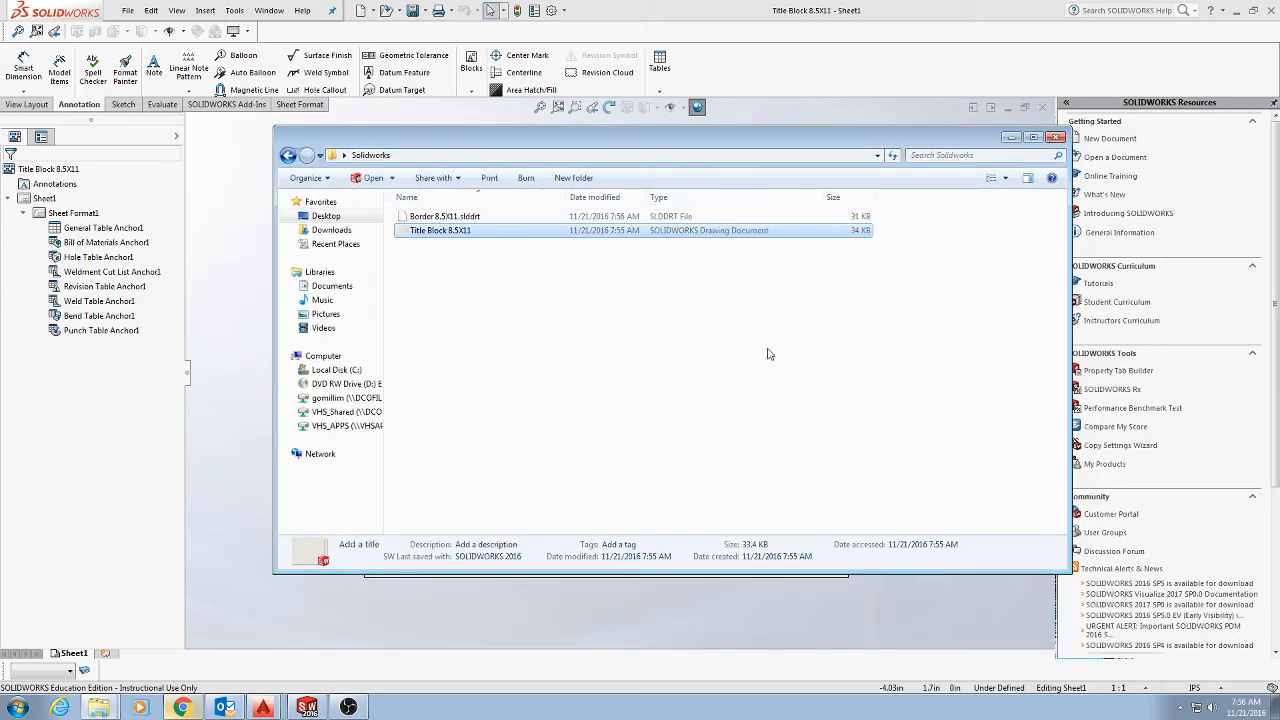
- Inspect the properties of the Title Block 8.5X11 file for its type and storage location
right_click(463, 232)
left_click(515, 453)
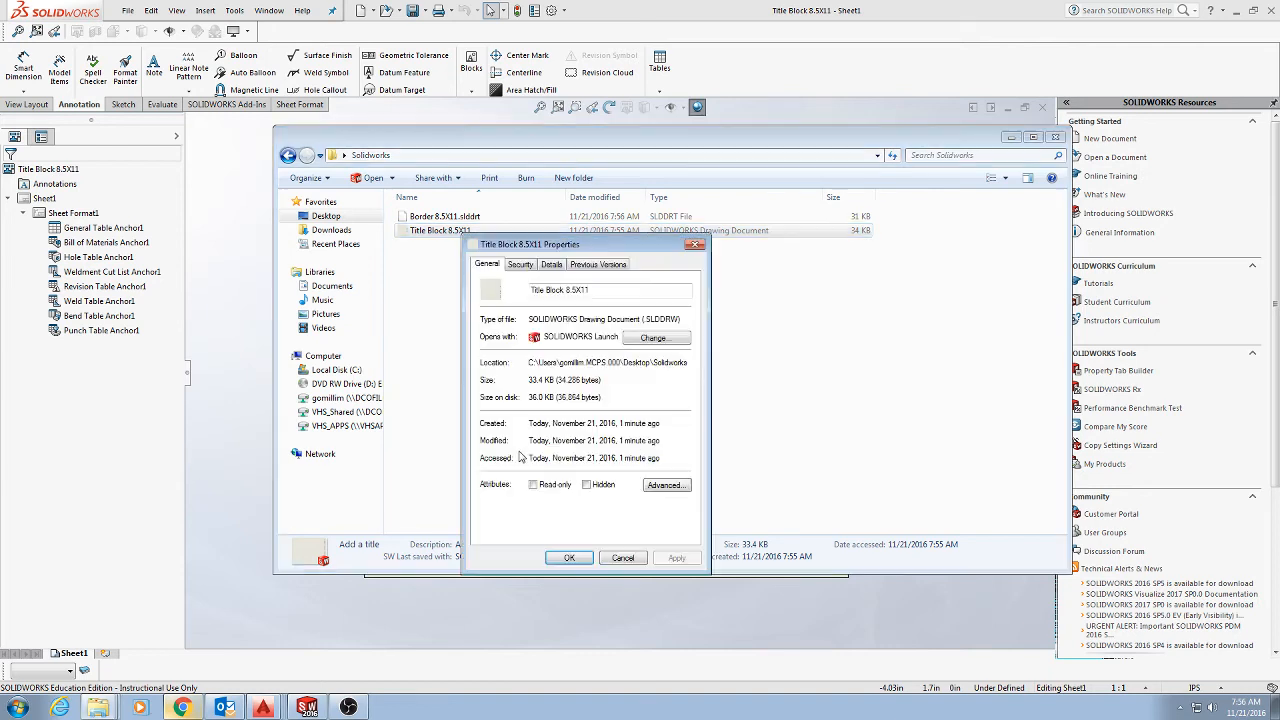
left_click_drag(639, 364, 797, 359)
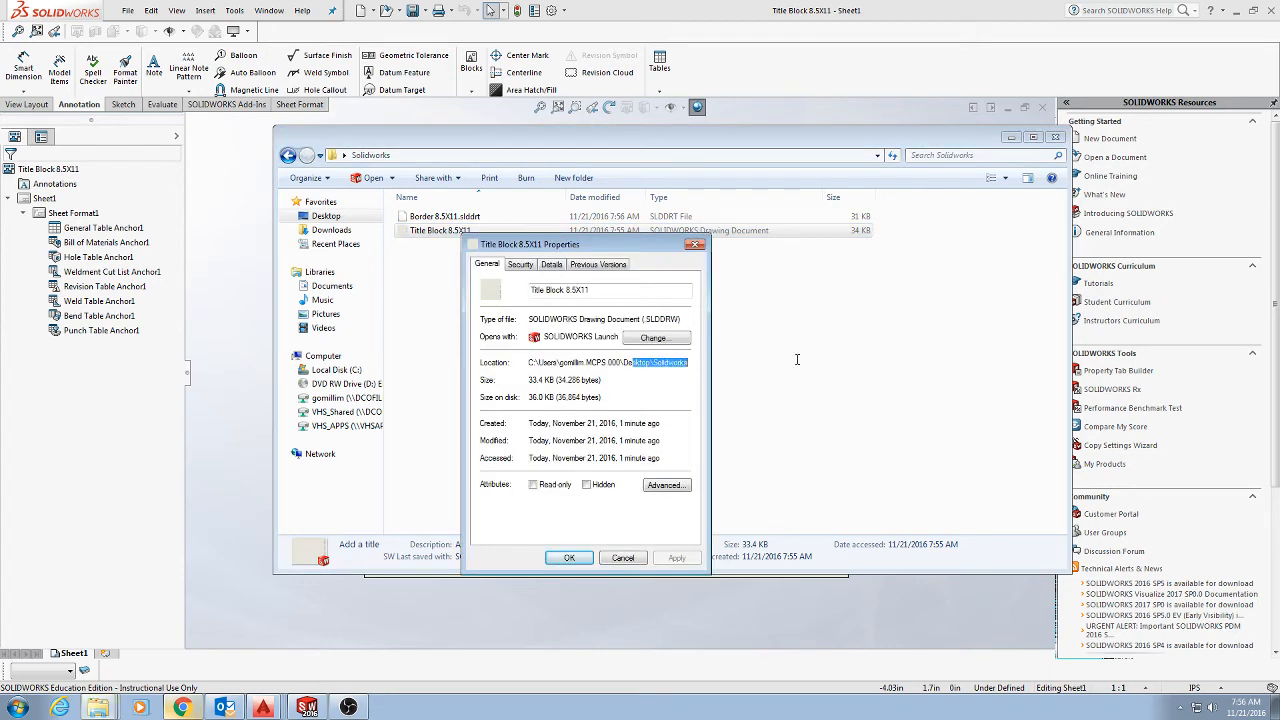
left_click(646, 371)
left_click(695, 245)
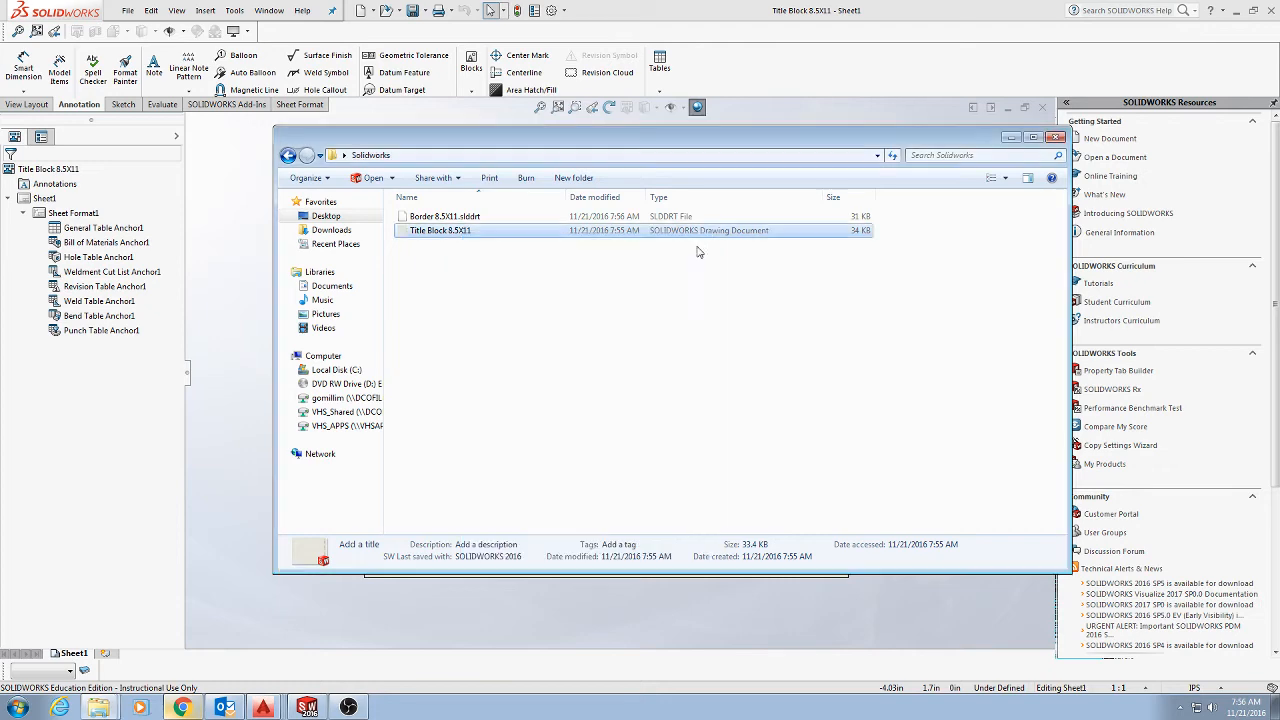
- Compare the border and title block file entries, close the Solidworks folder window and return to the SOLIDWORKS drawing
left_click(471, 218)
left_click(466, 233)
left_click(471, 219)
left_click(469, 231)
left_click(498, 306)
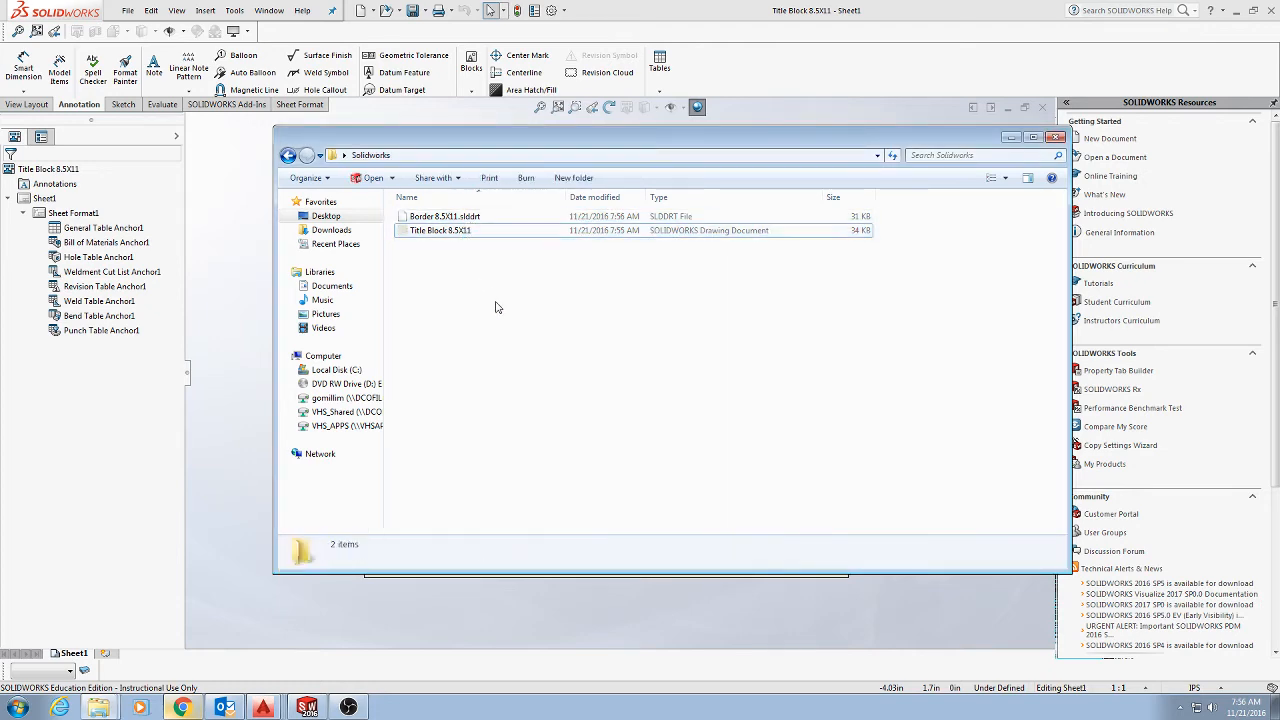
left_click(429, 232)
left_click(440, 217)
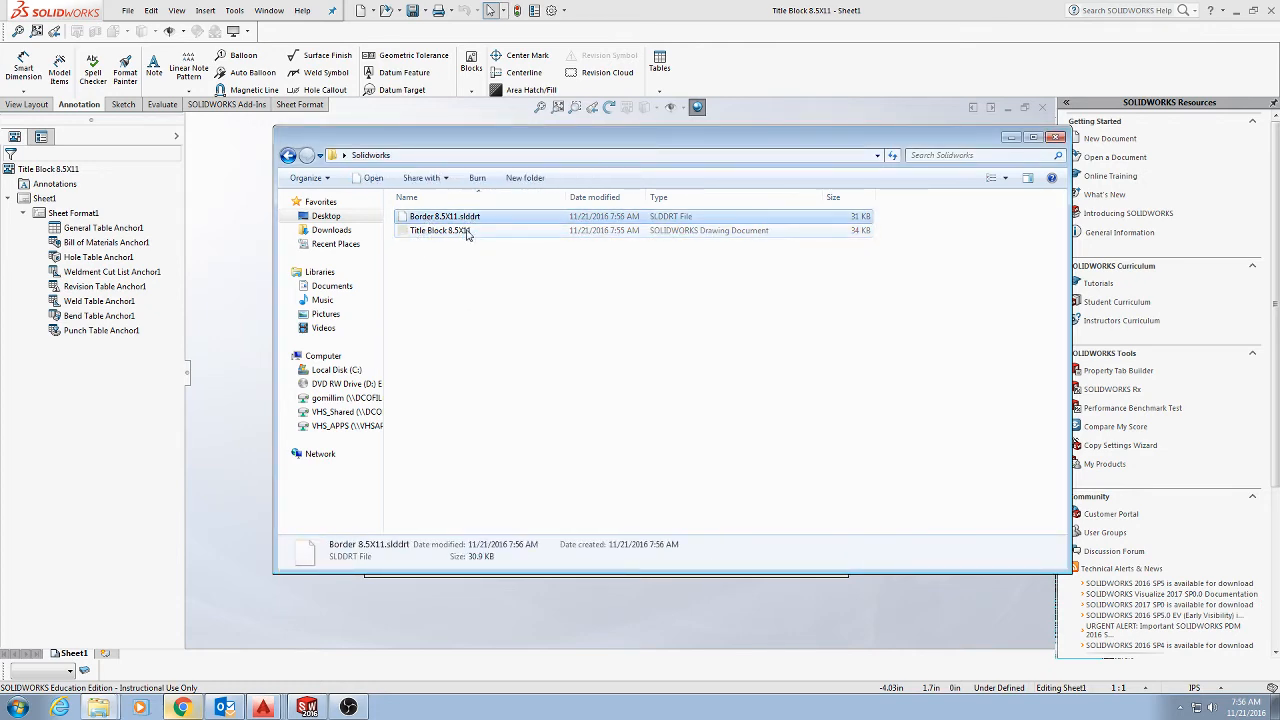
left_click(1055, 137)
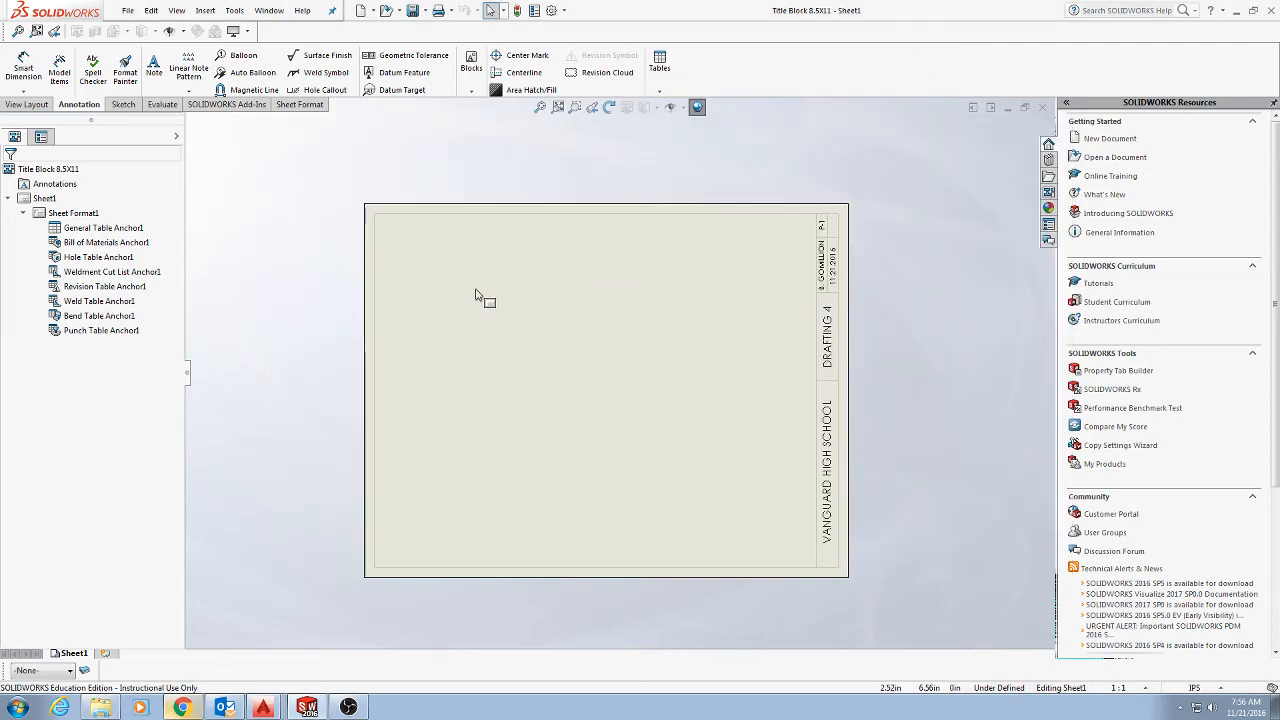
key("alt+Tab")
key("alt+Tab")
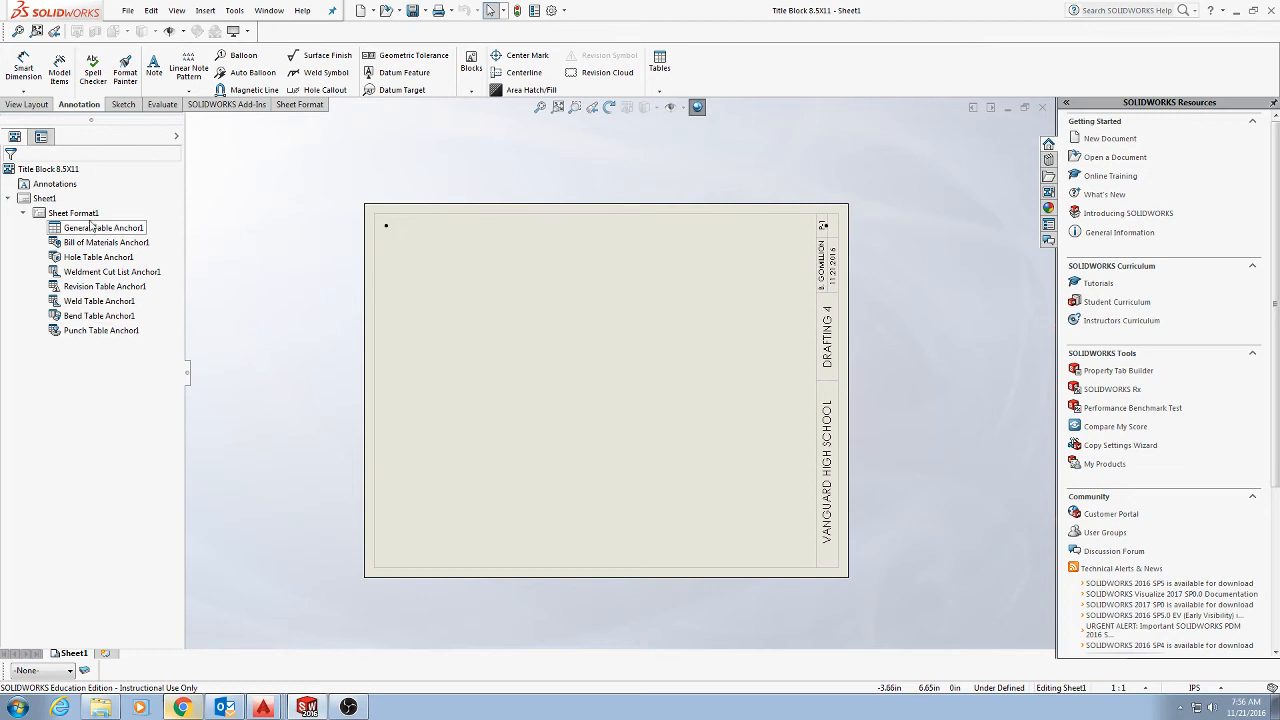
- Begin a Model View and load the Part1 part document from the Desktop as its source
left_click(28, 104)
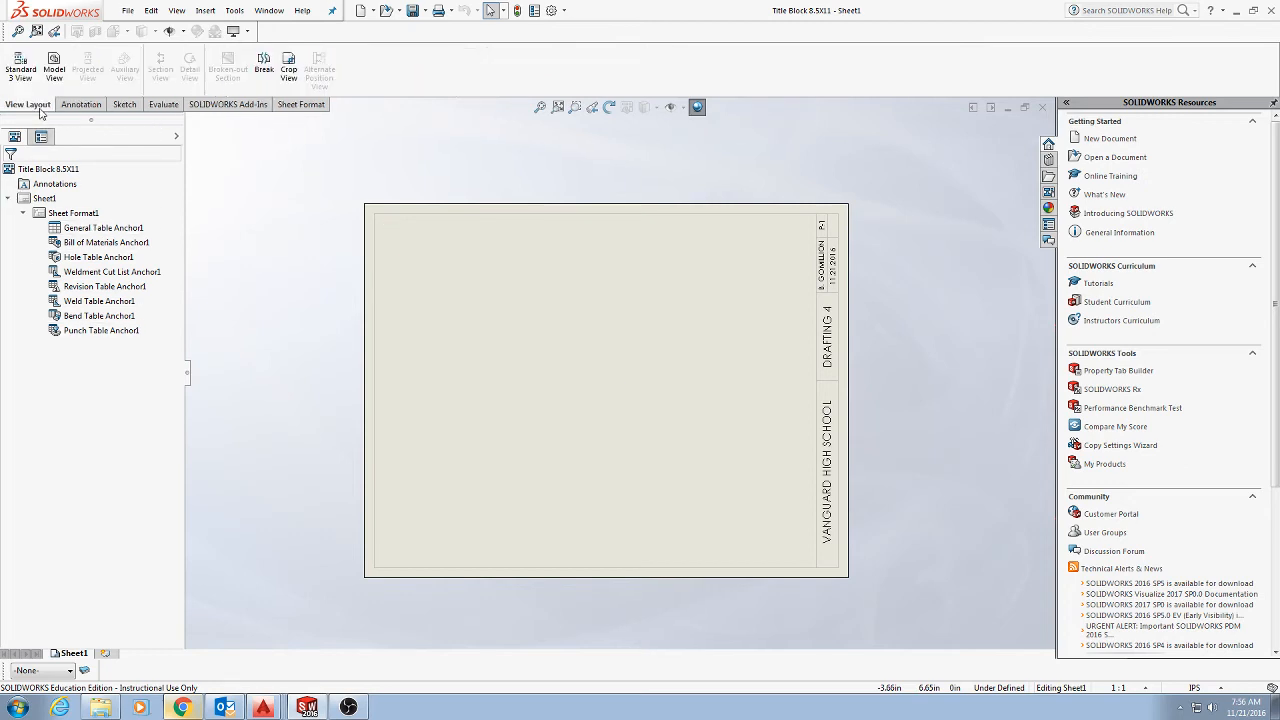
left_click(55, 70)
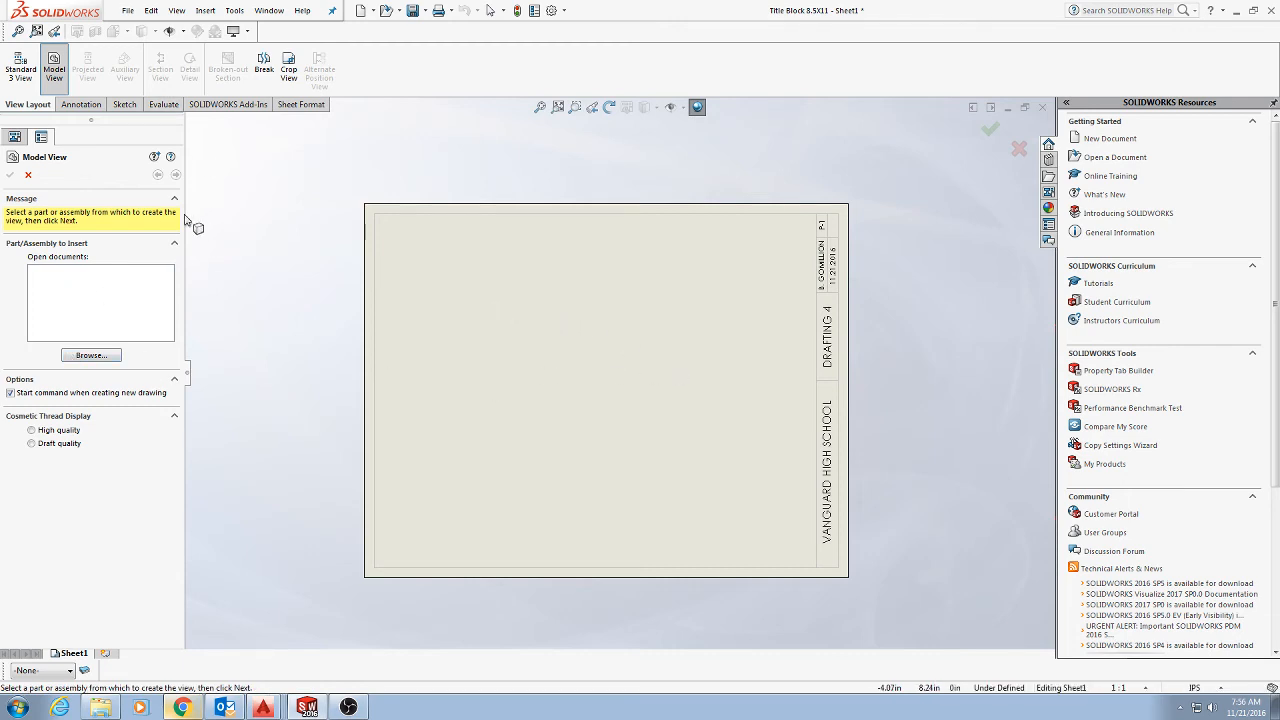
left_click(90, 356)
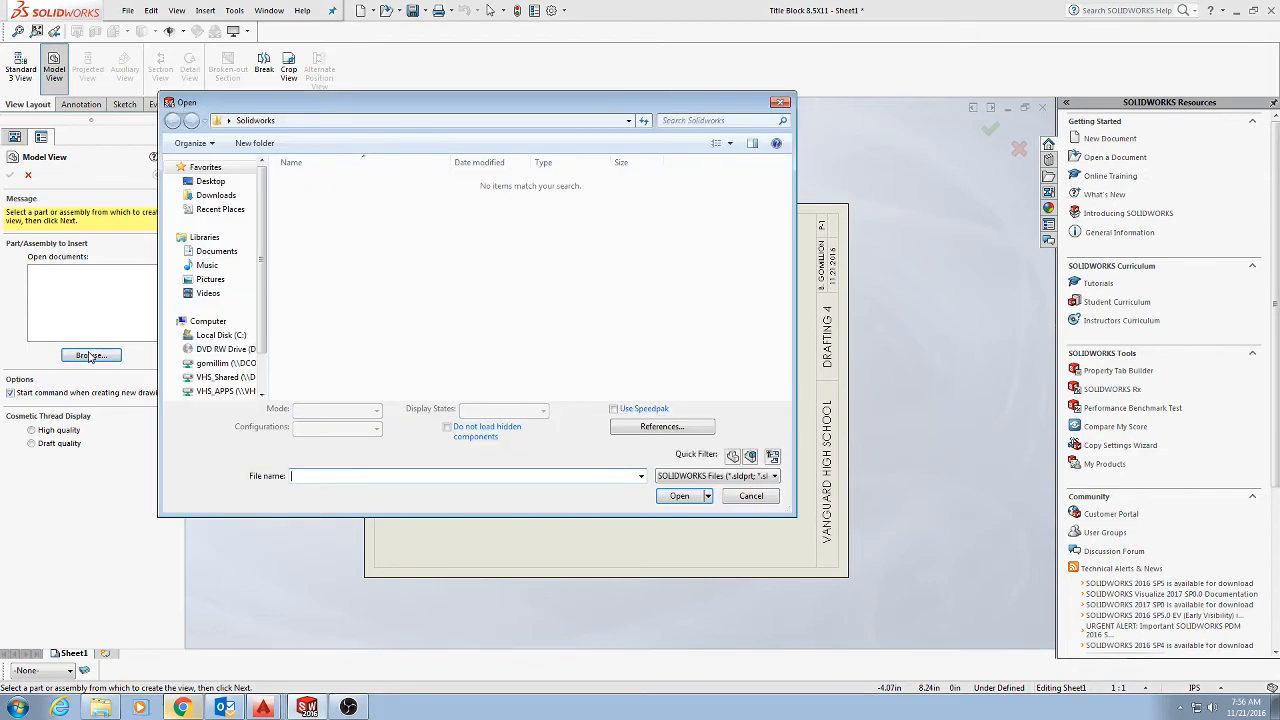
left_click(212, 181)
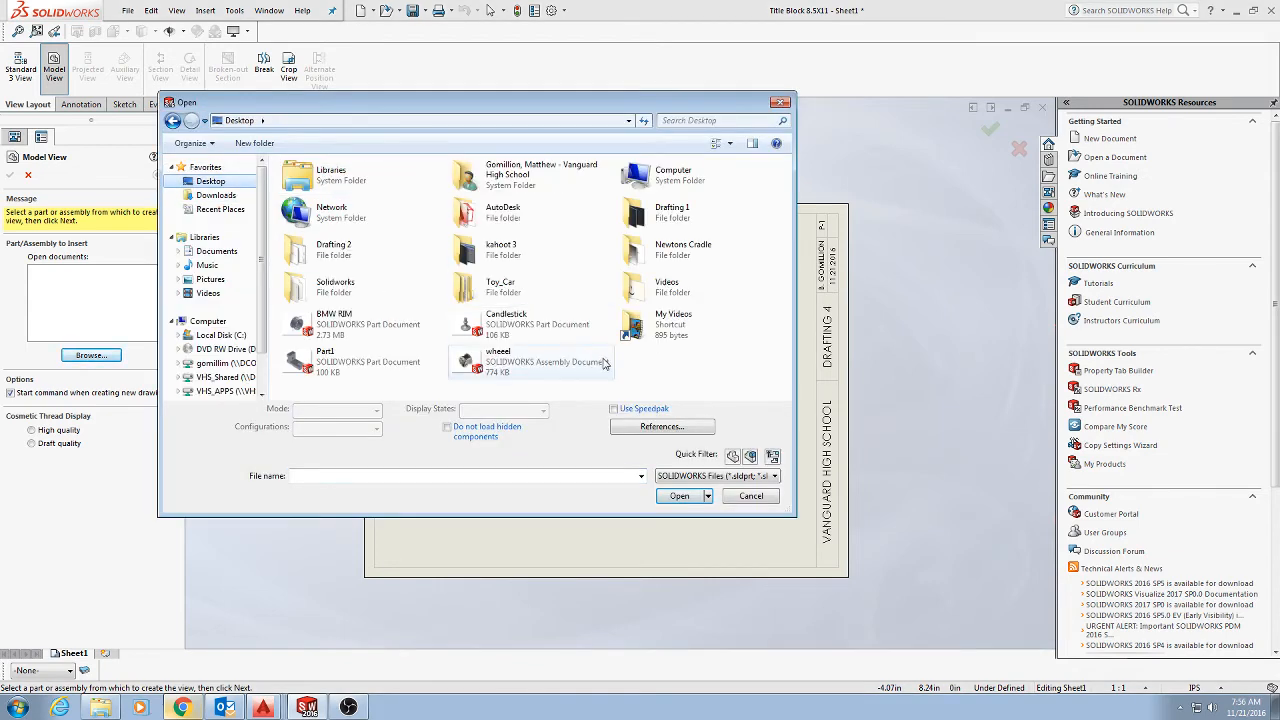
left_click(530, 364)
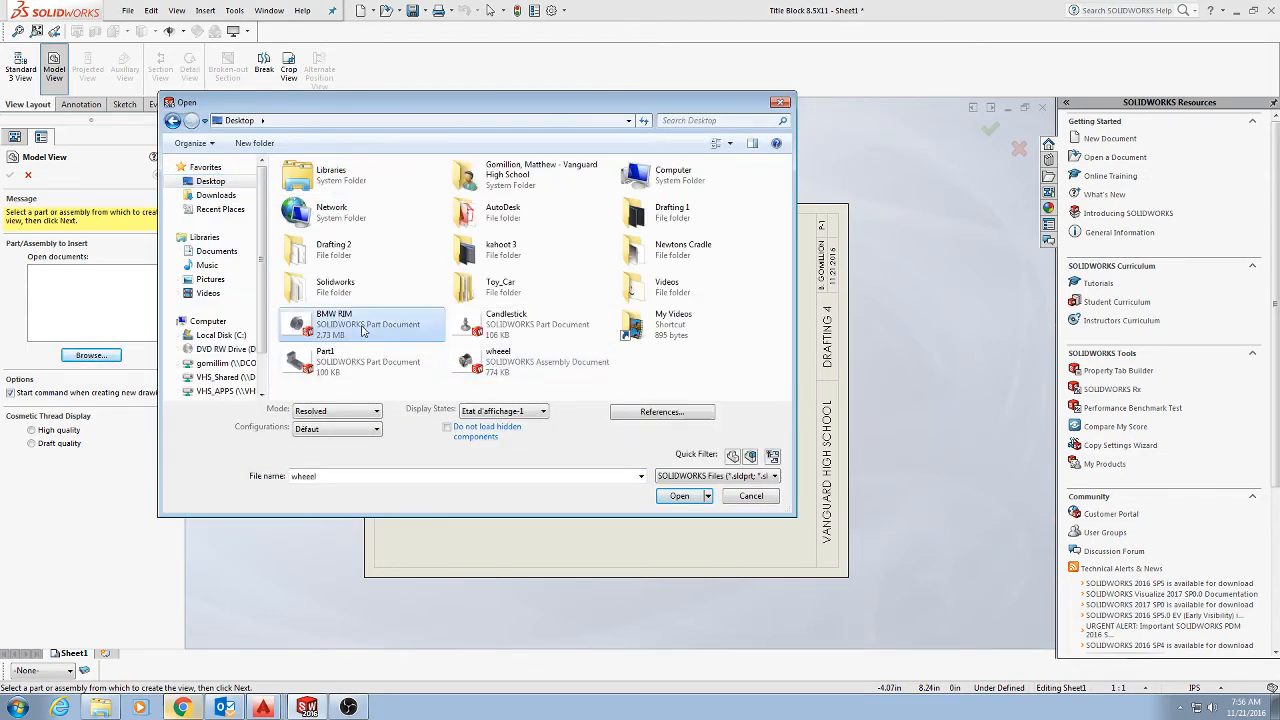
left_click(420, 362)
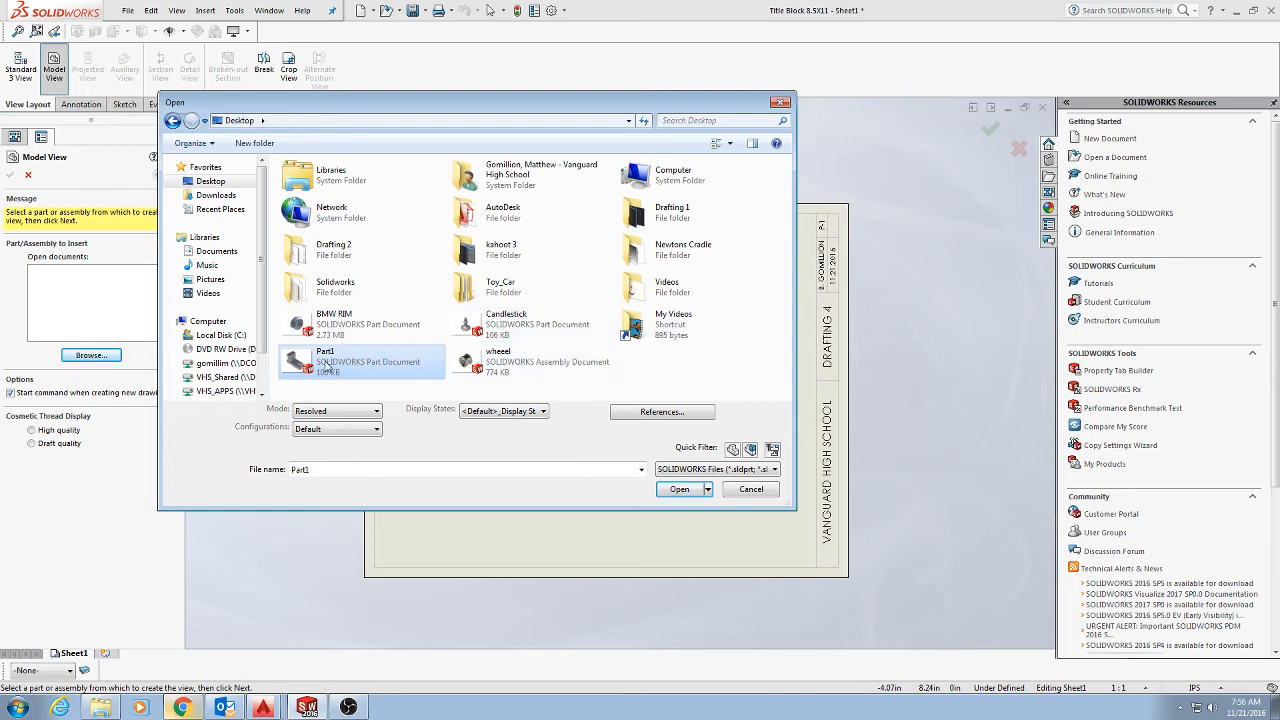
double_click(326, 366)
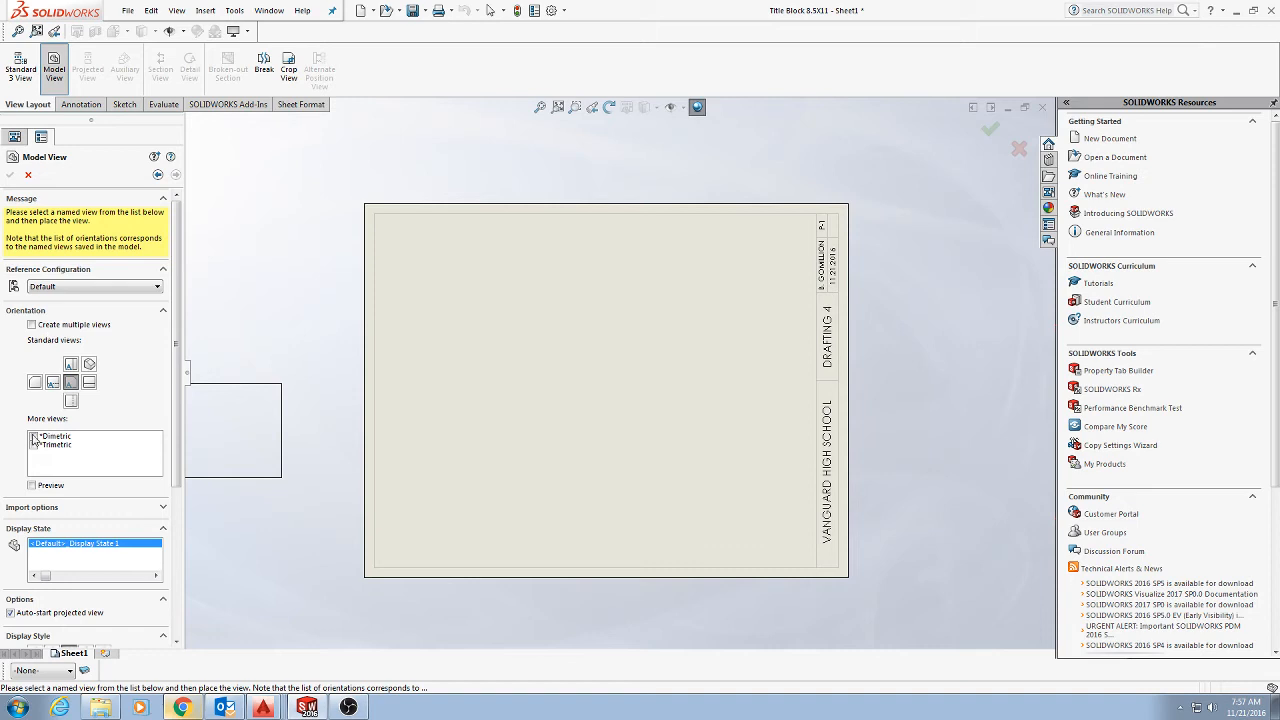
- Enable the view preview and place an isometric view of Part1 in the upper-left area of the sheet
left_click(32, 485)
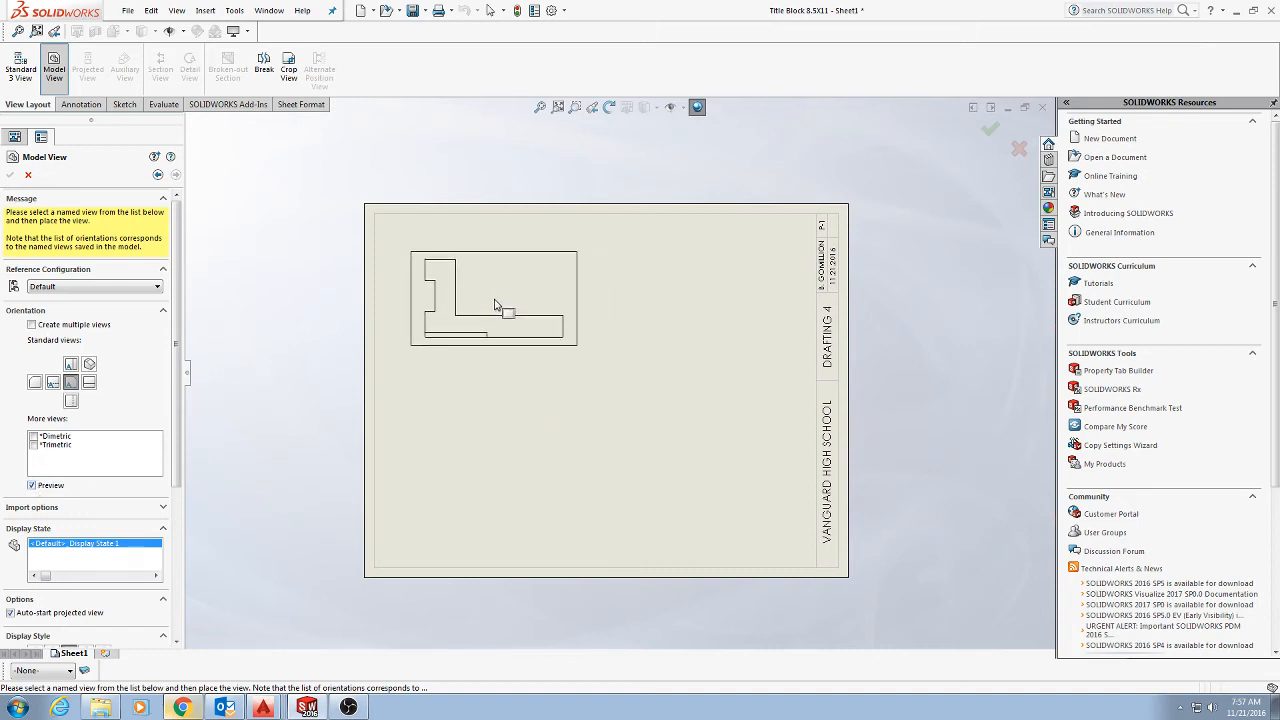
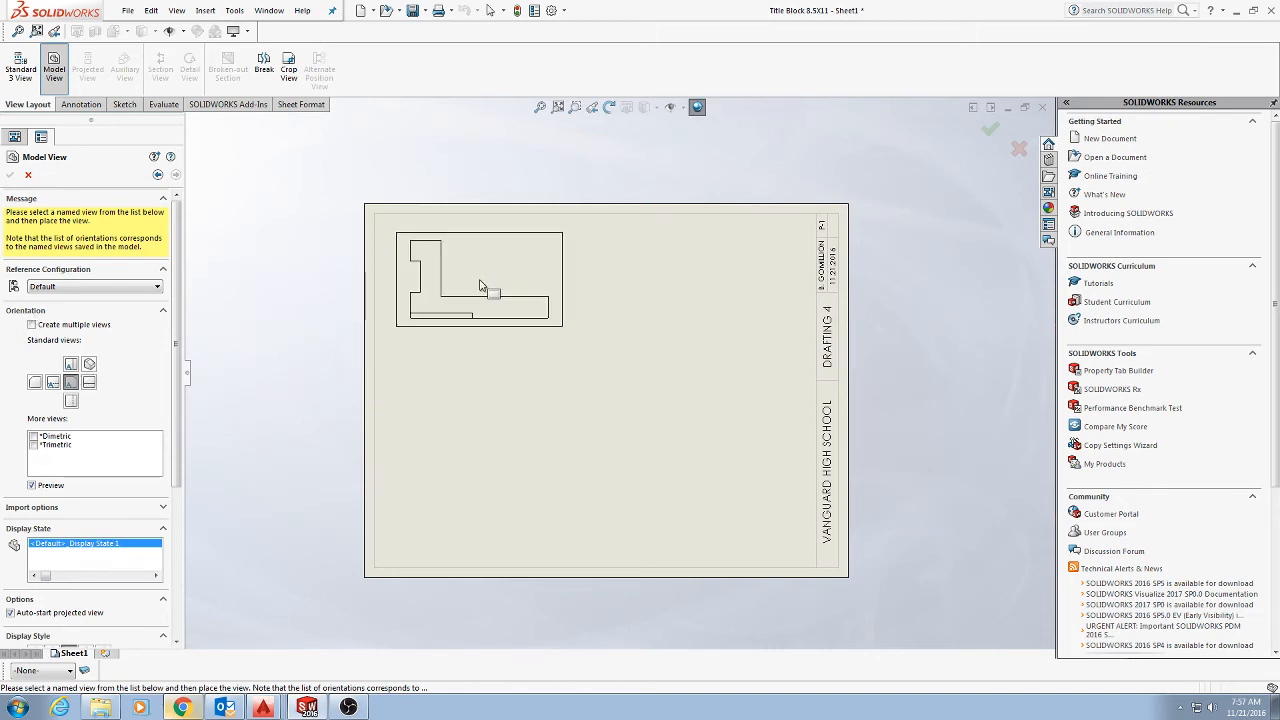
left_click(90, 365)
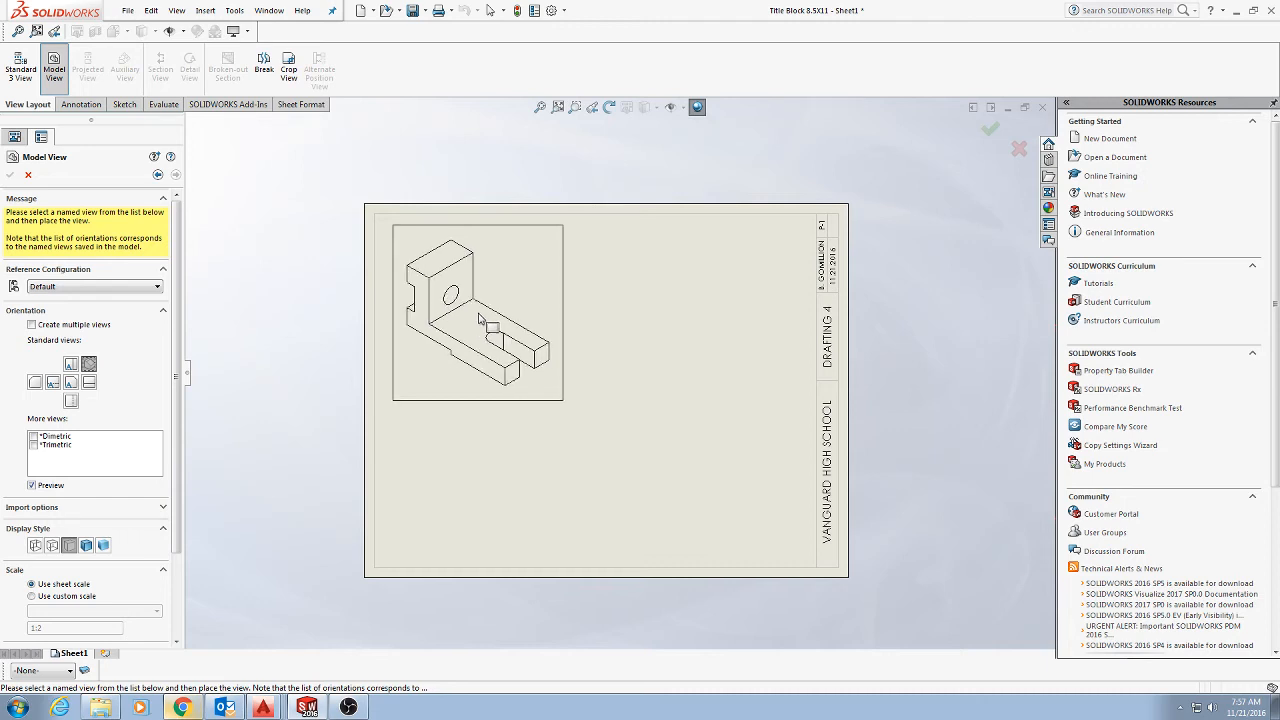
left_click(480, 320)
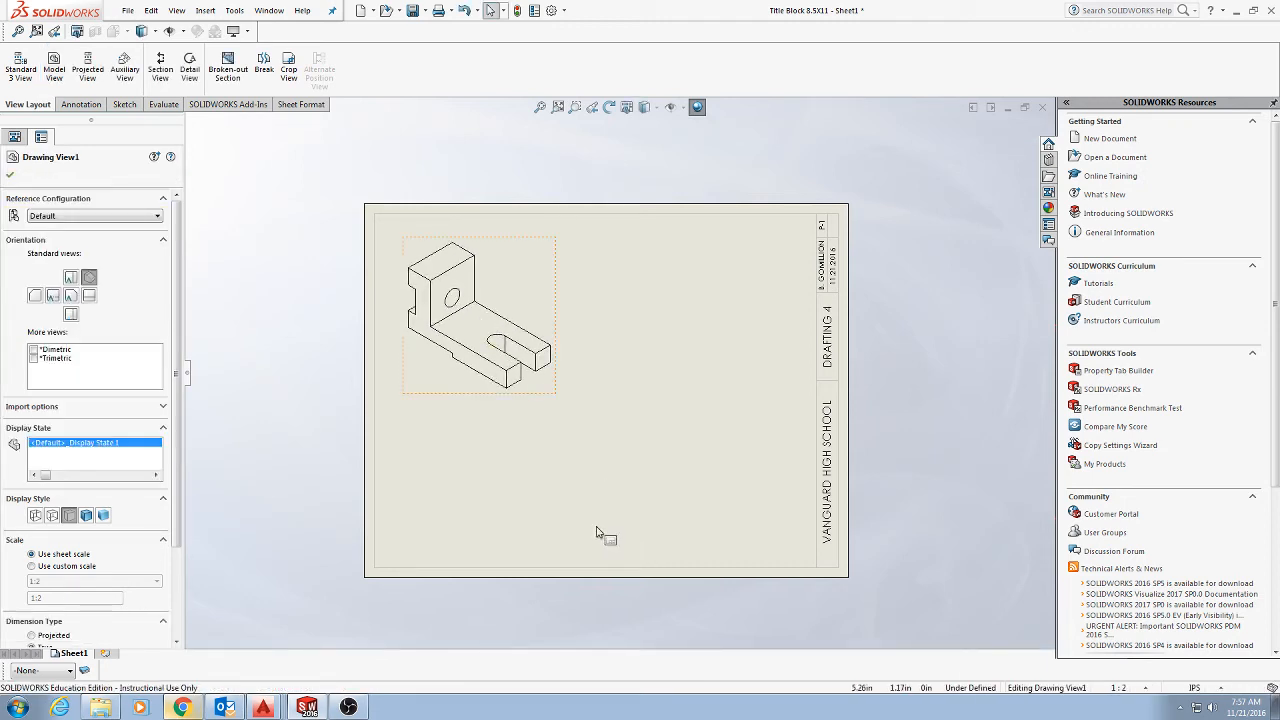
key("Escape")
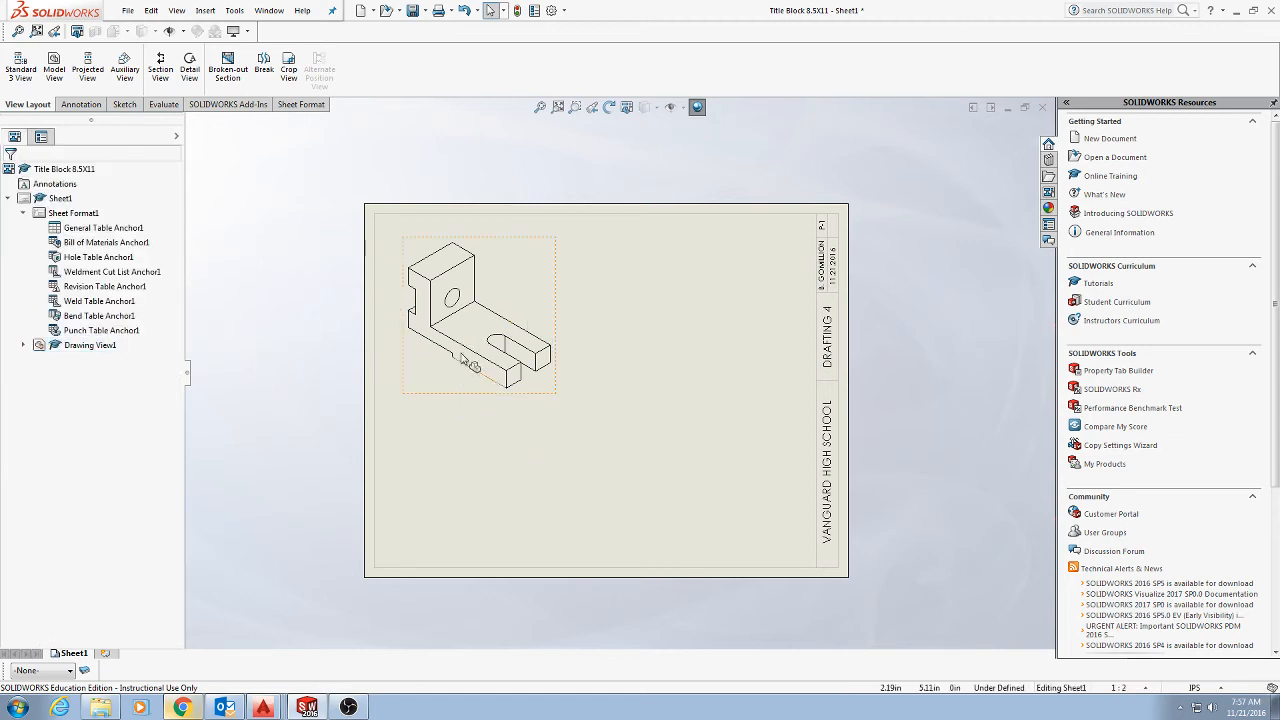
- Place a top view of Part1 in the upper-right area of the sheet, without adding projected views
left_click(54, 67)
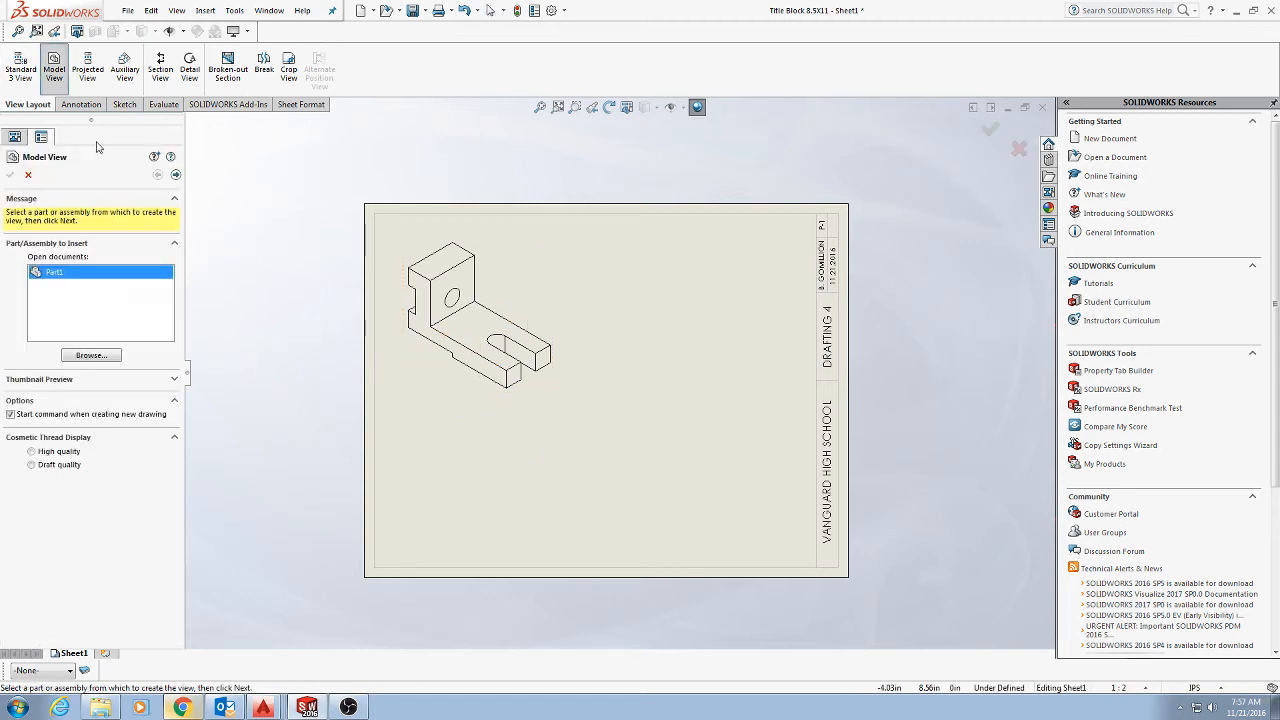
double_click(81, 279)
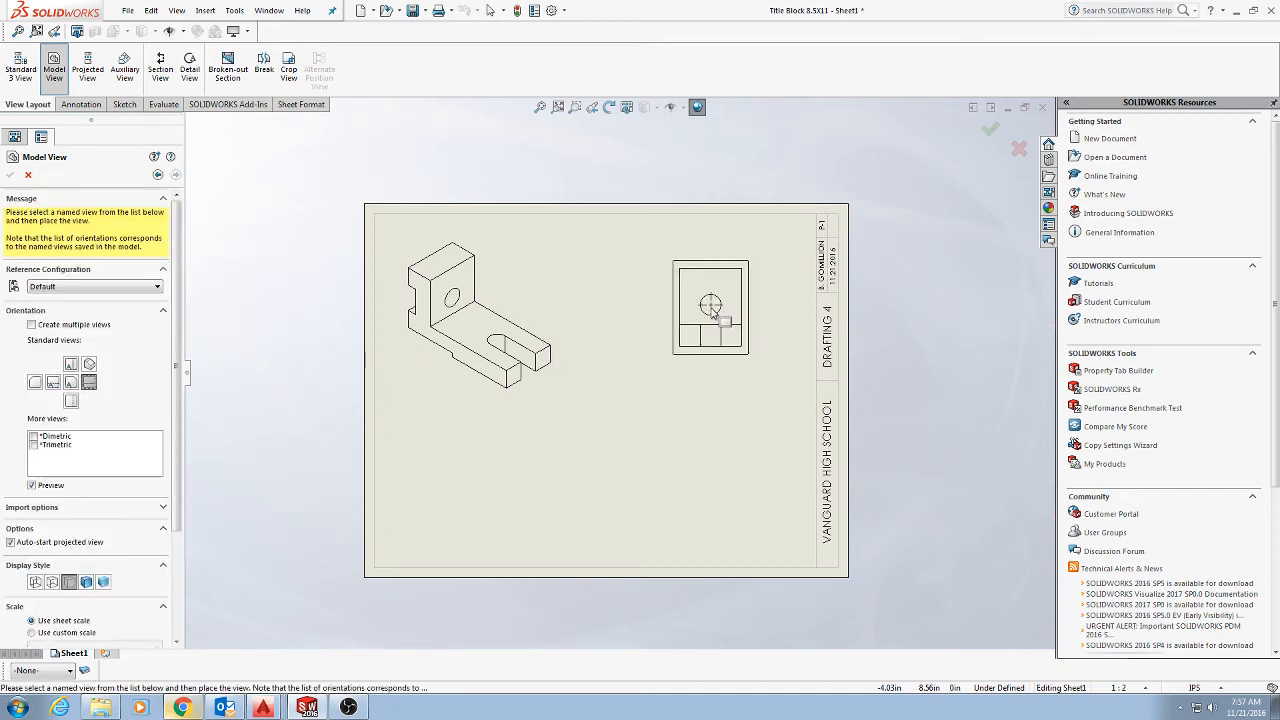
left_click(89, 384)
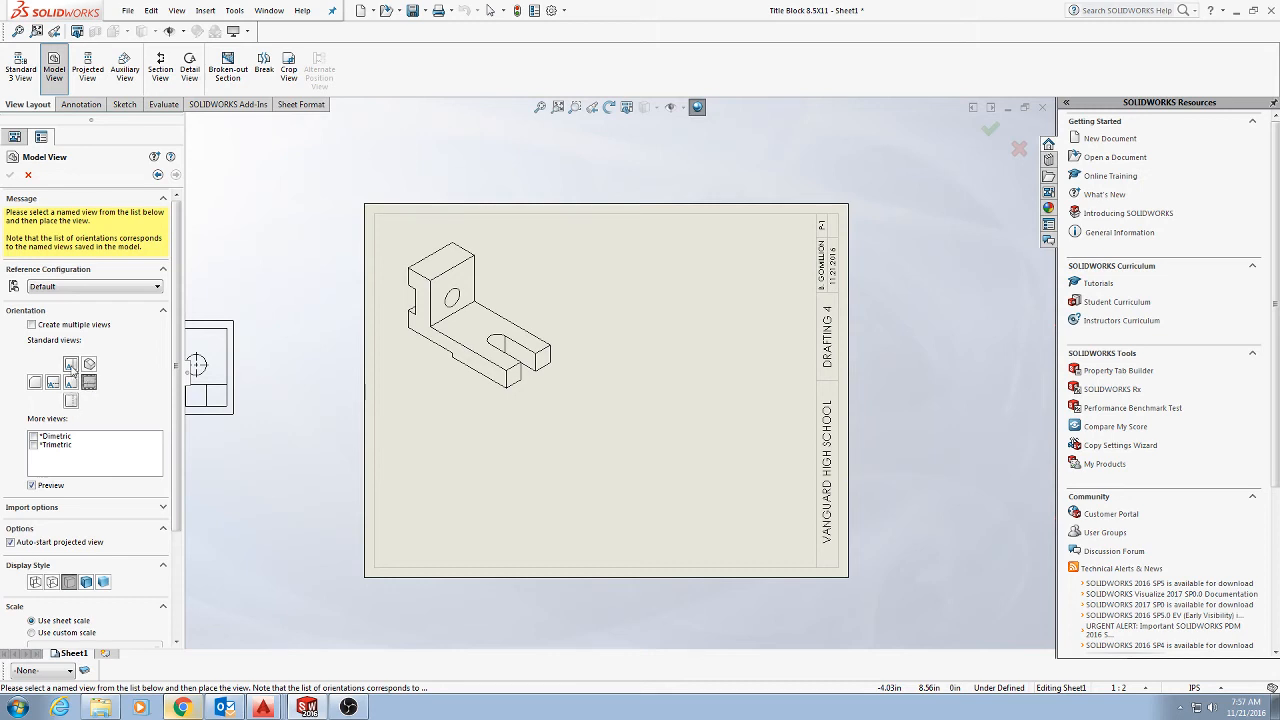
left_click(71, 365)
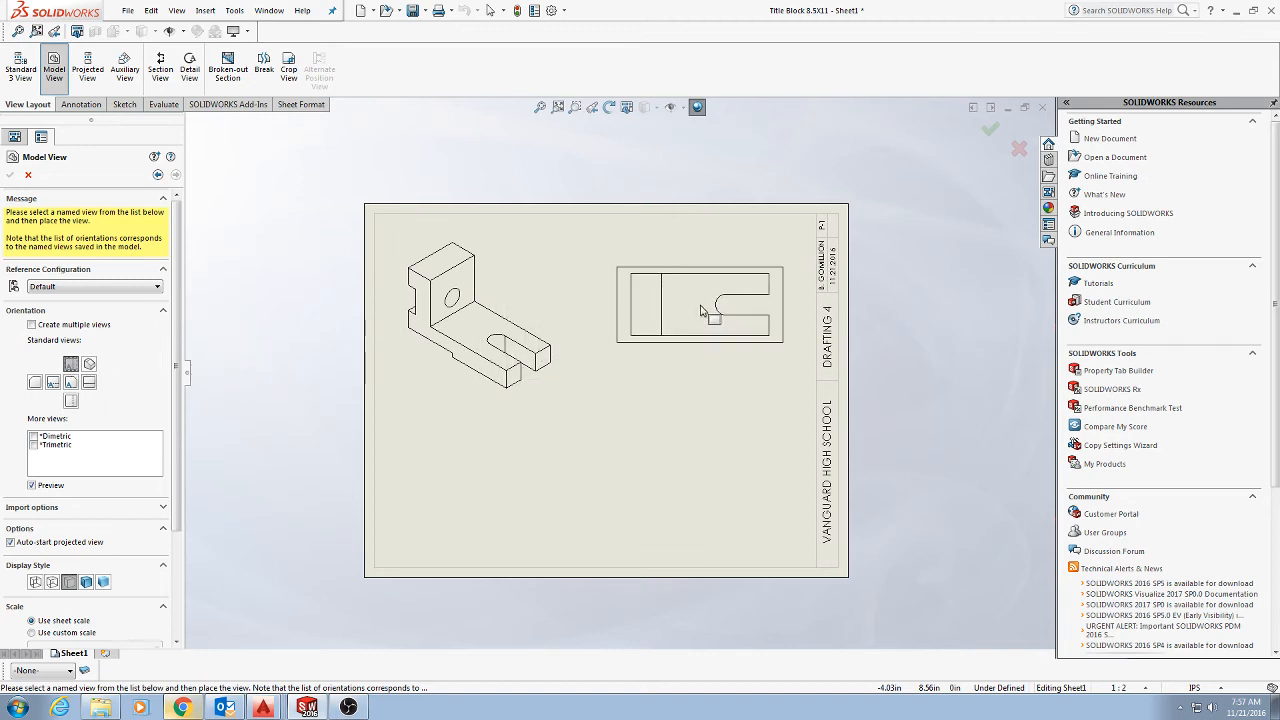
left_click(701, 312)
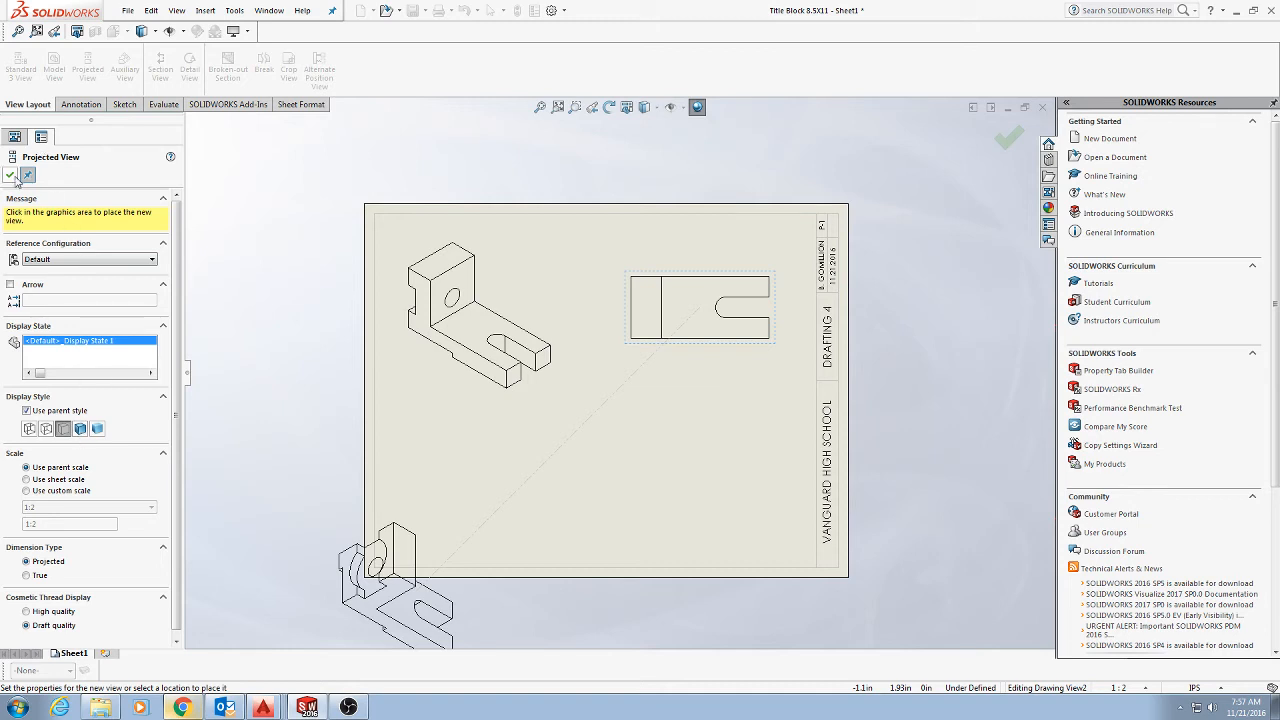
left_click(12, 177)
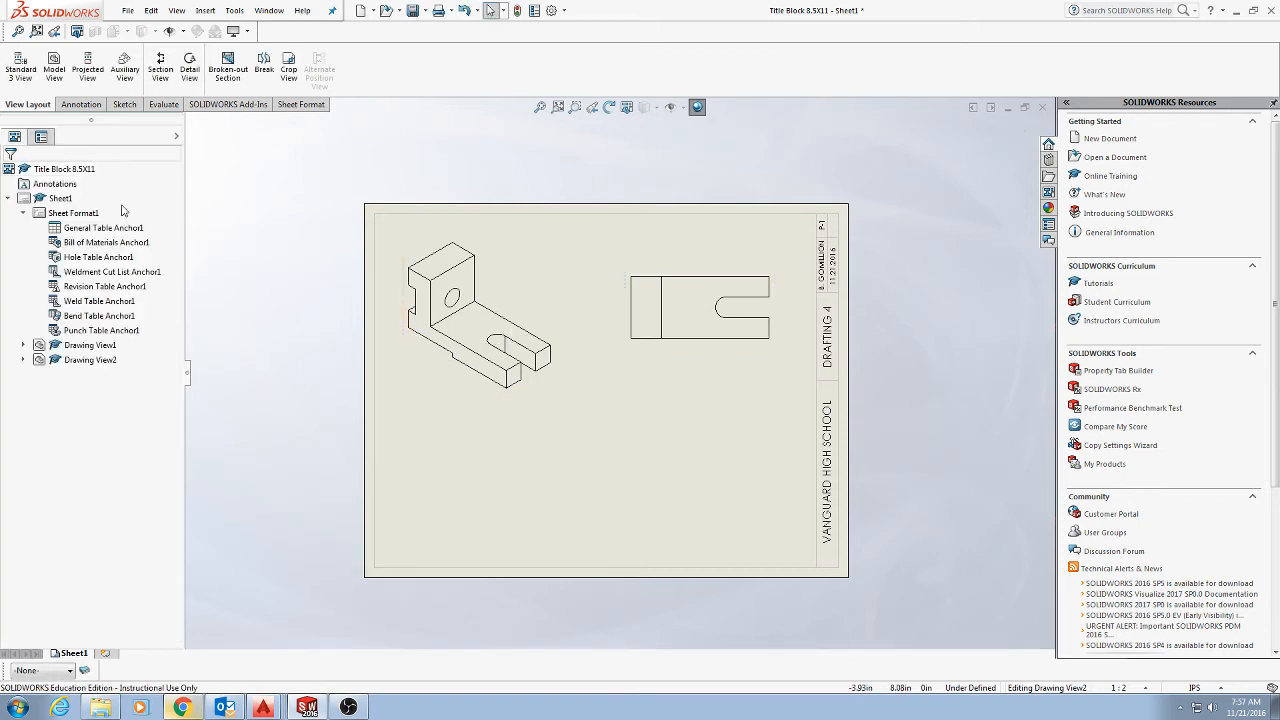
- Place a right view of Part1 below the top view on the sheet, without adding projected views
left_click(54, 68)
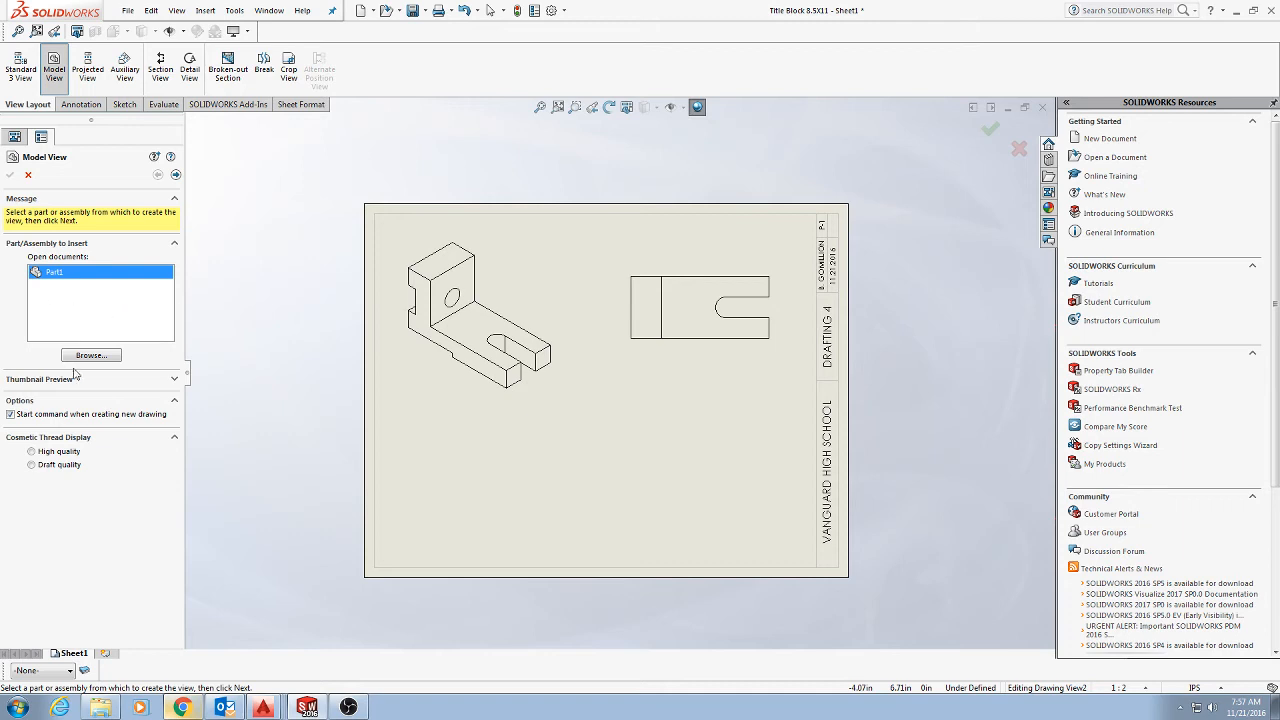
left_click(93, 357)
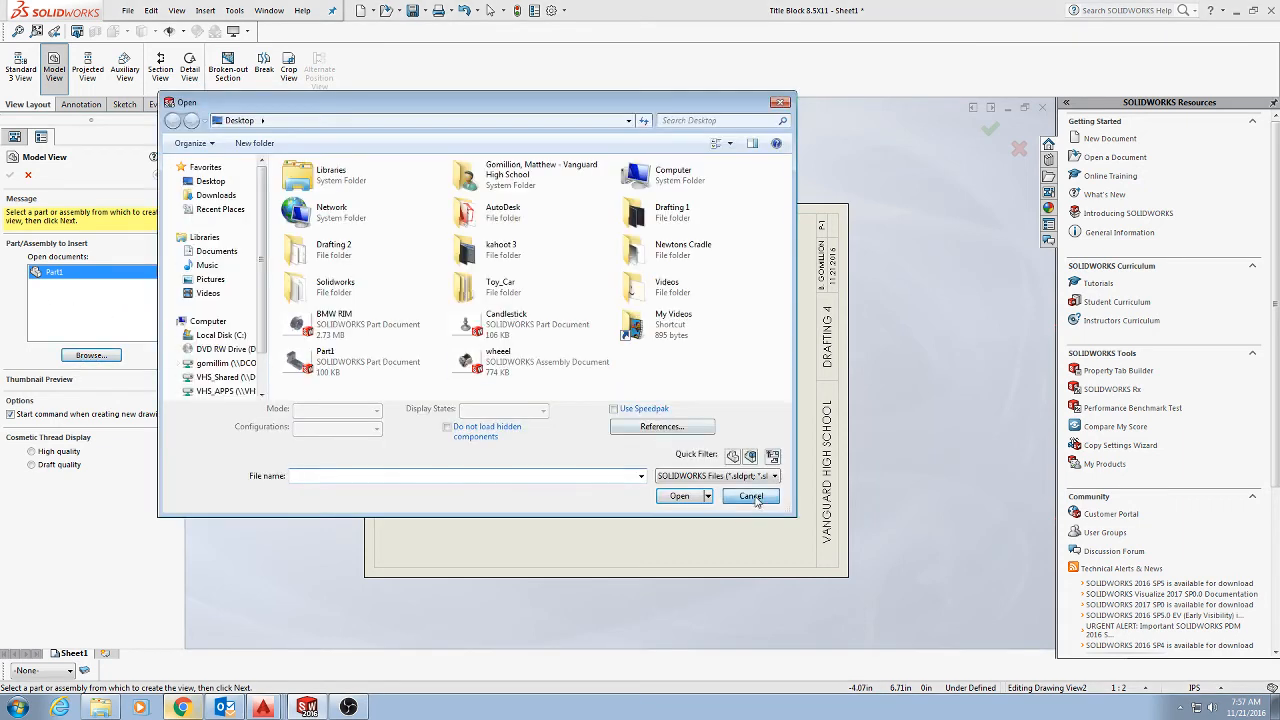
left_click(751, 500)
double_click(82, 274)
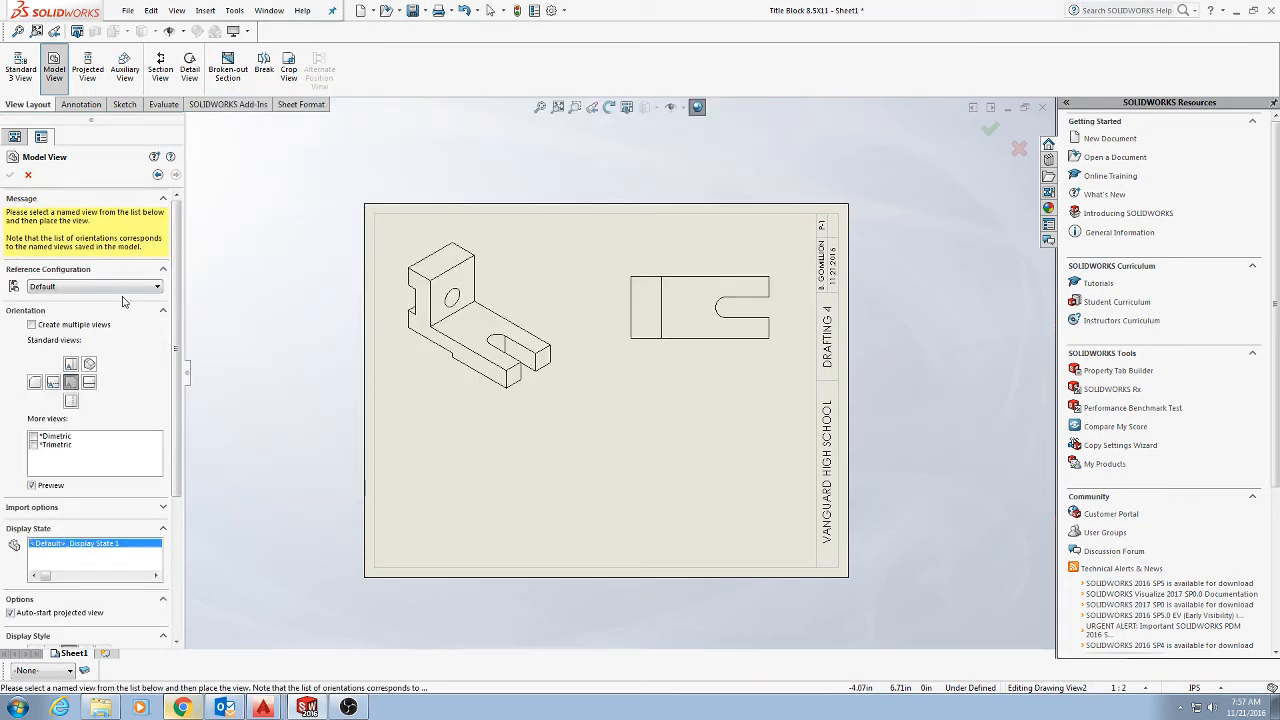
left_click(91, 388)
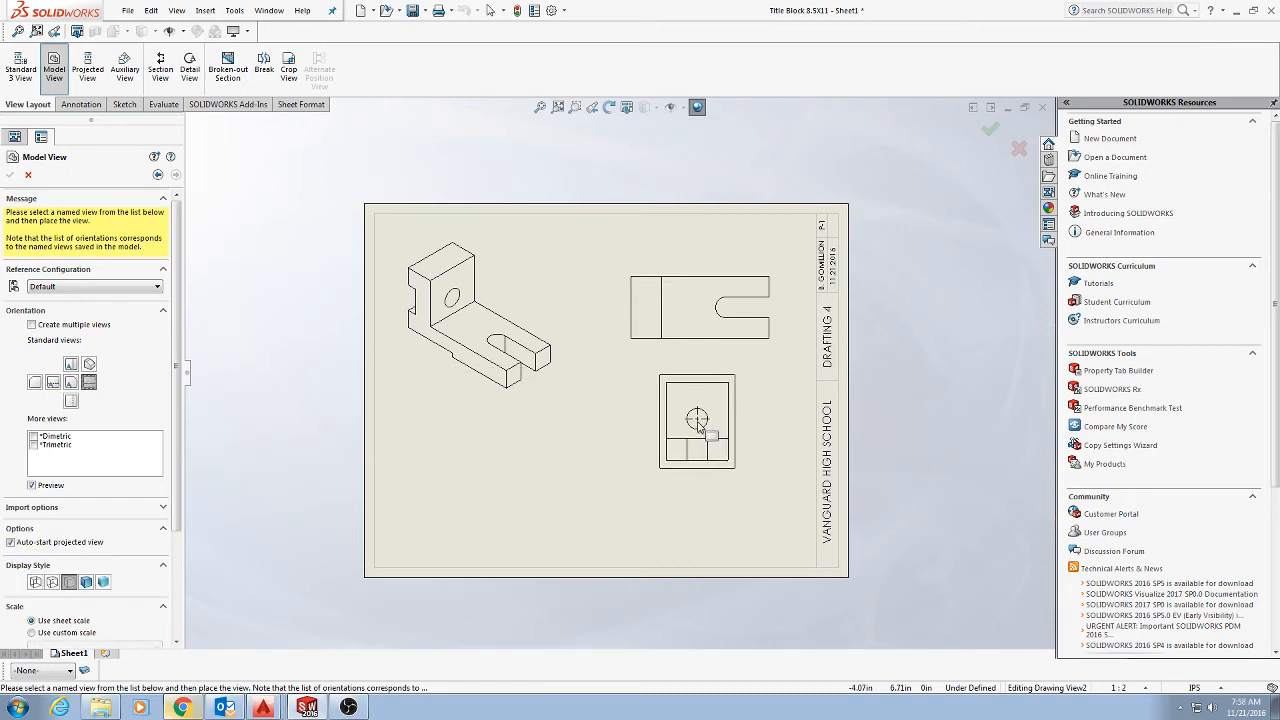
left_click(700, 428)
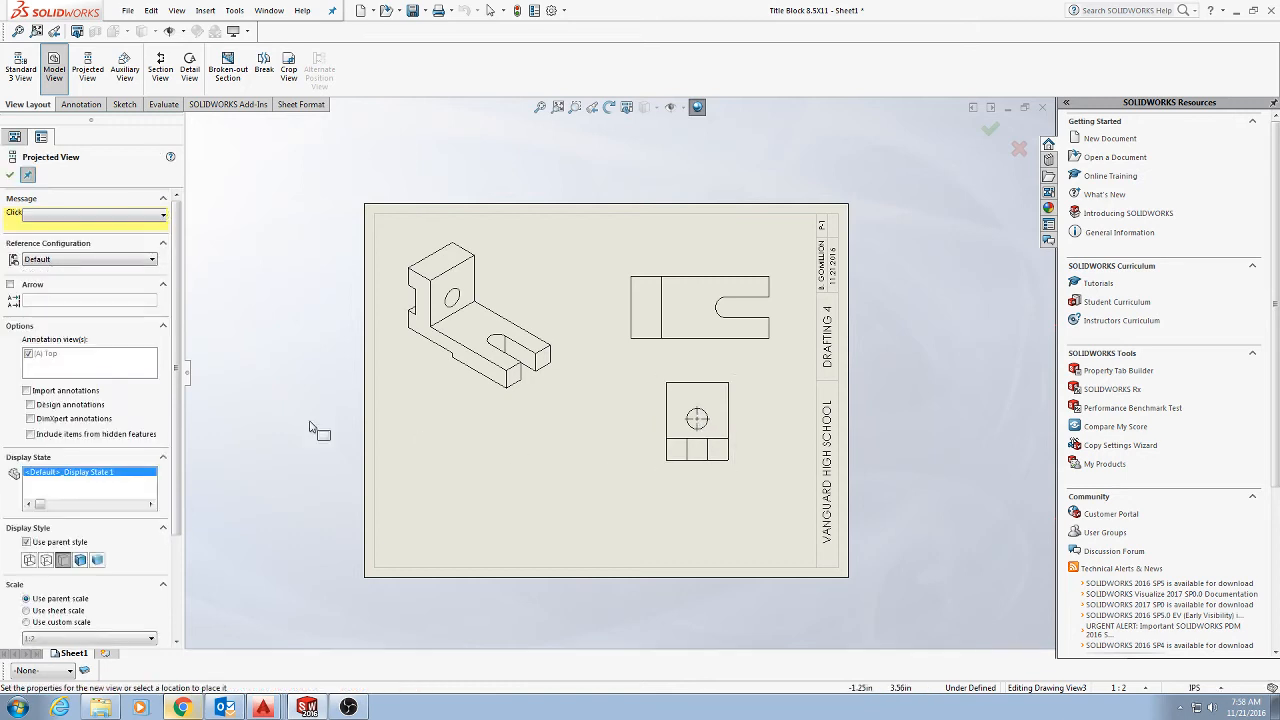
left_click(9, 176)
- Place a front view of Part1 below the right view on the sheet, without adding projected views
left_click(54, 66)
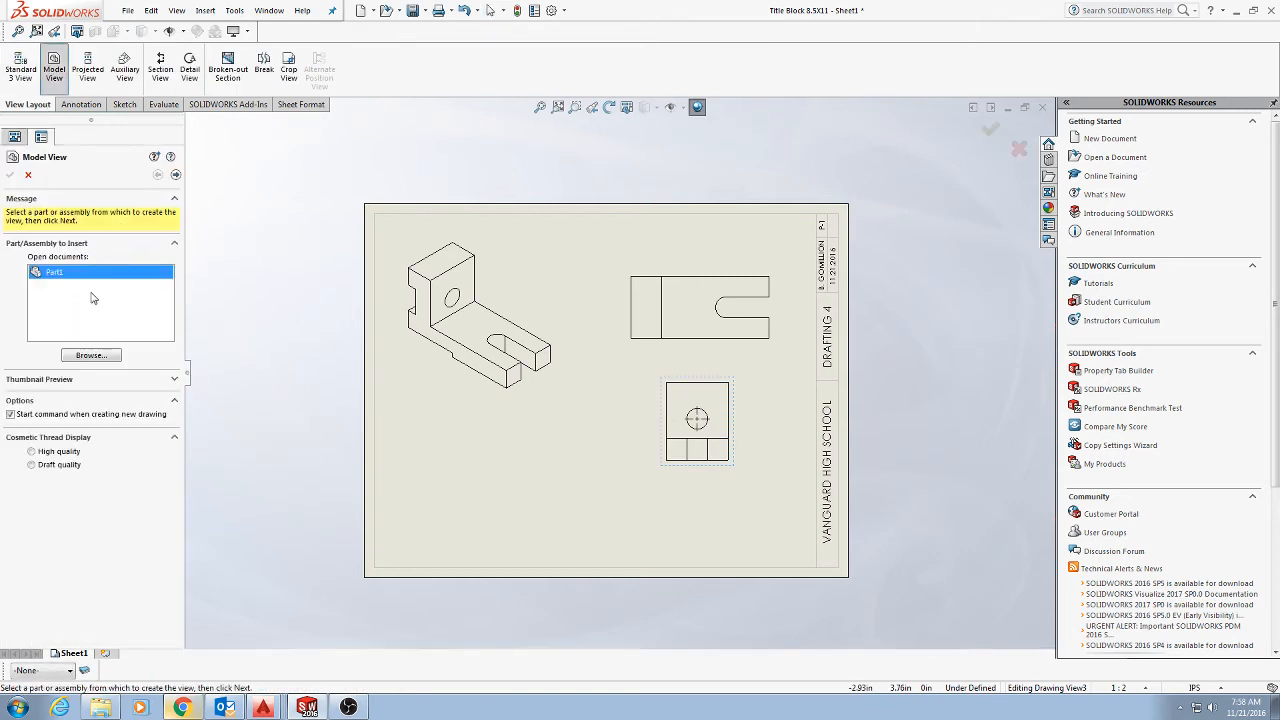
double_click(93, 279)
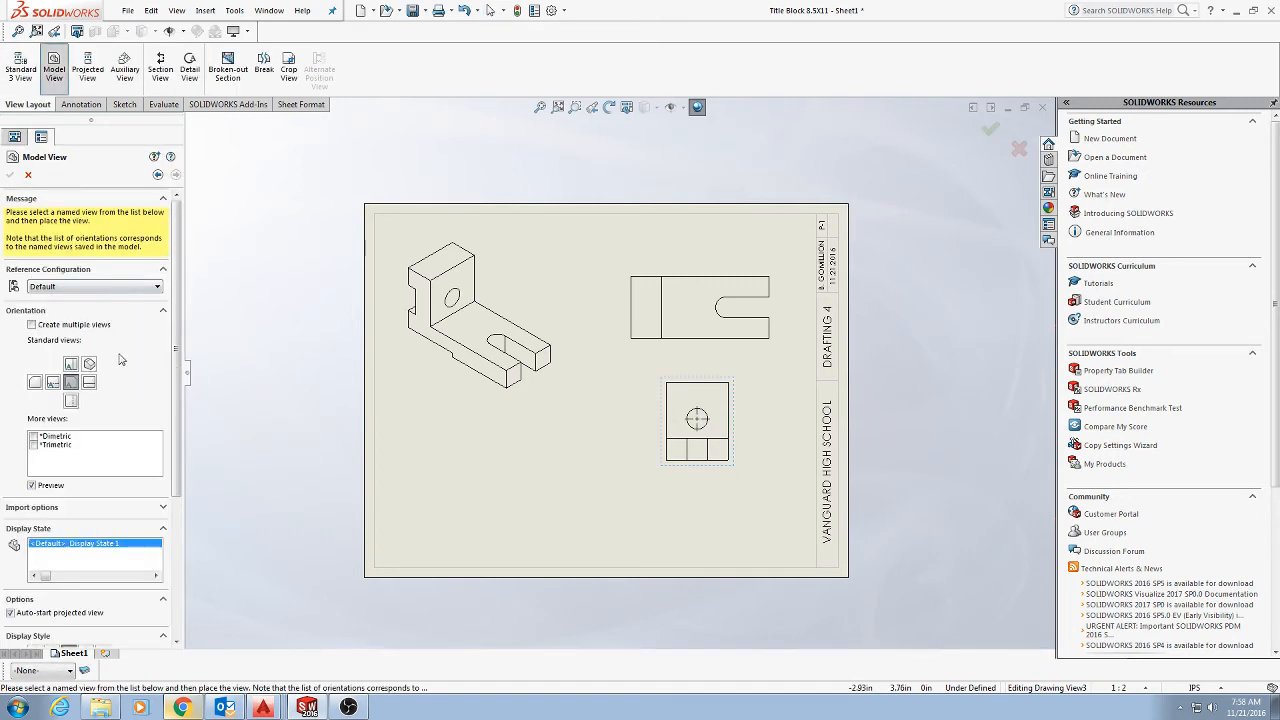
left_click(51, 384)
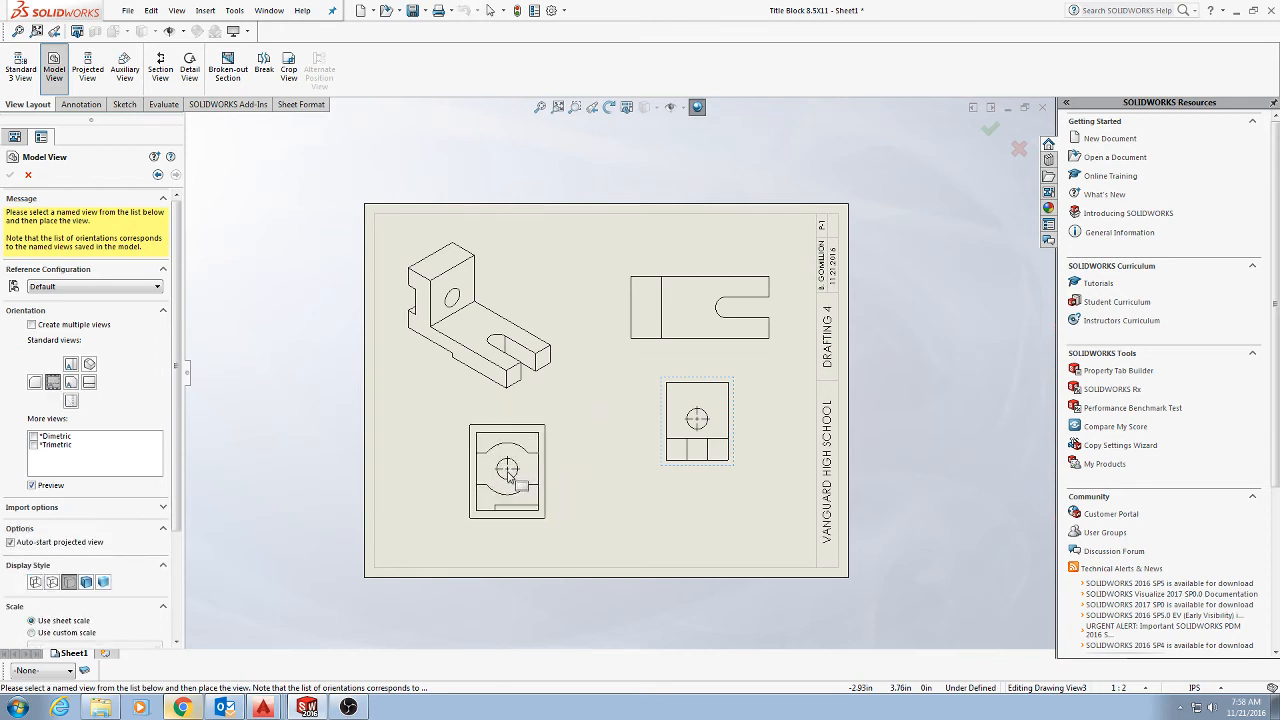
left_click(70, 401)
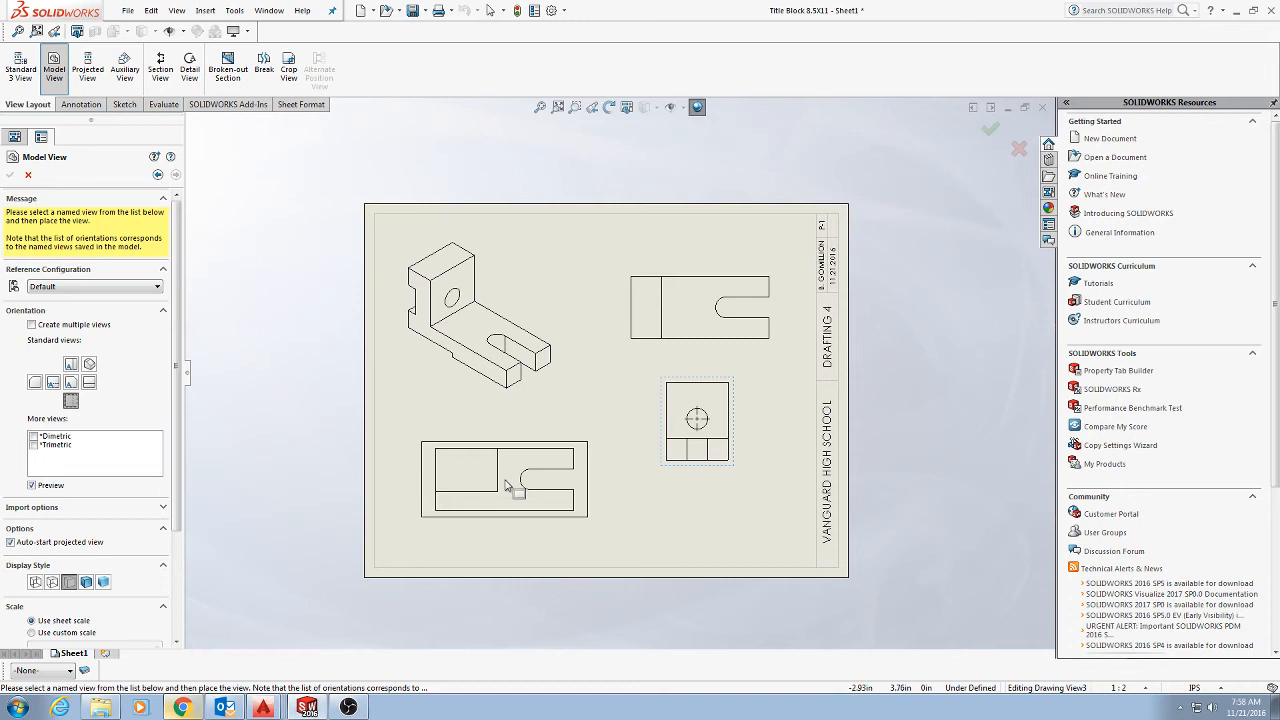
left_click(89, 384)
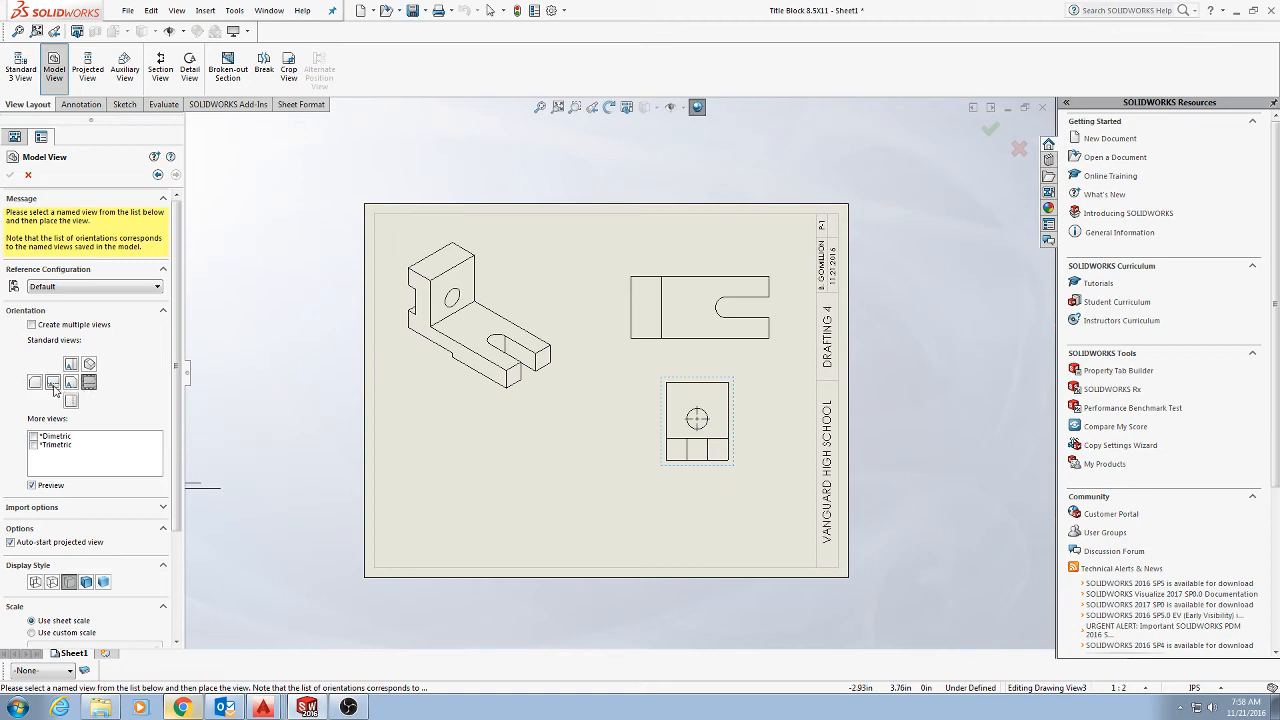
left_click(53, 383)
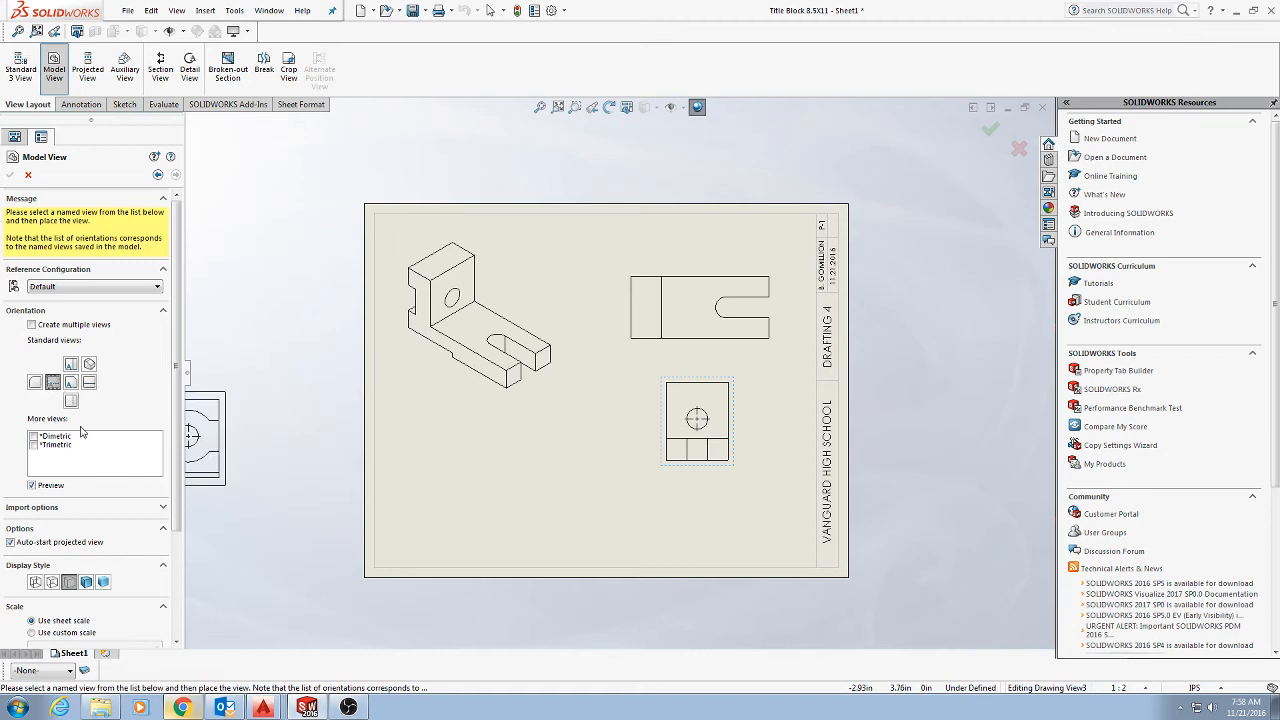
left_click(70, 385)
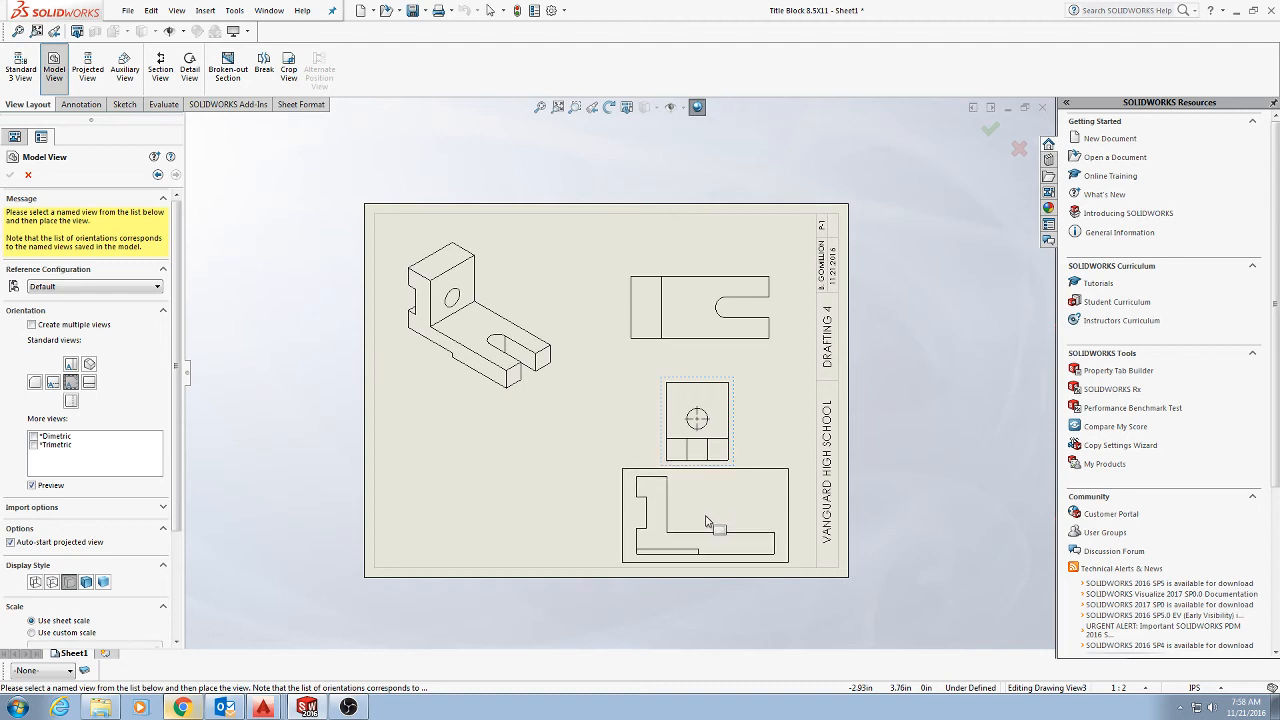
left_click(708, 520)
key("Escape")
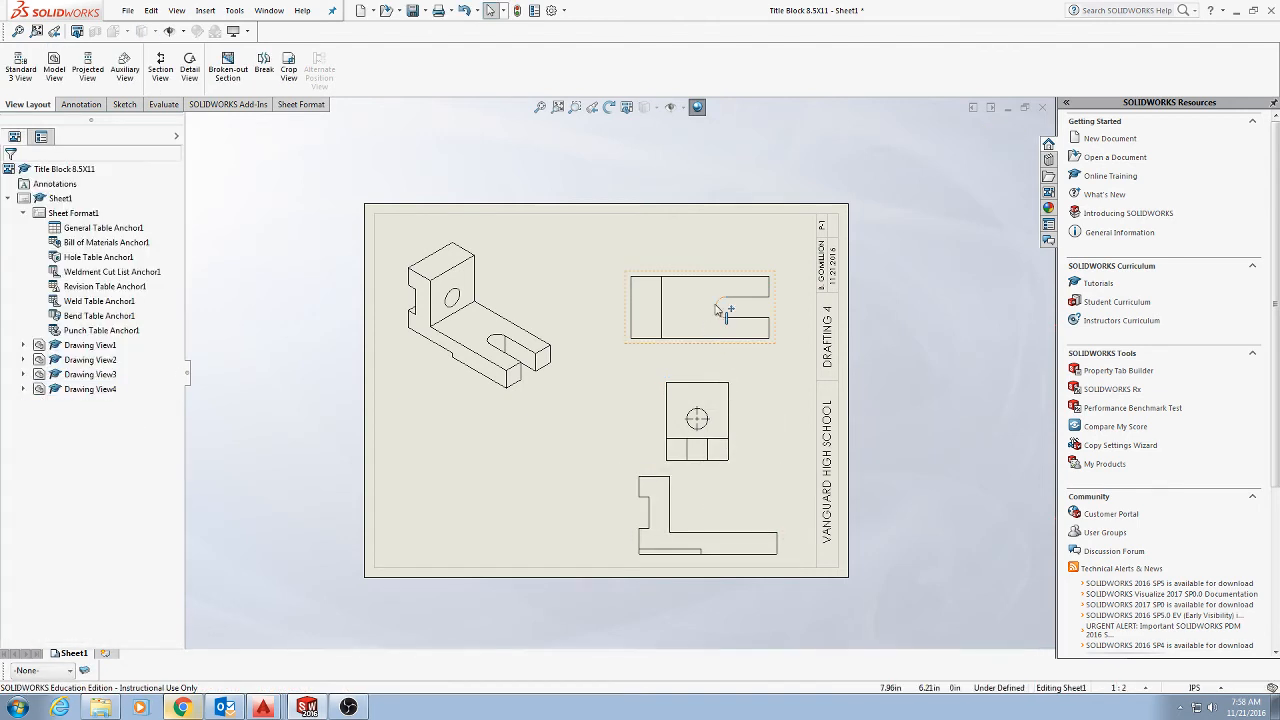
- Move the top, right and front views of Part1 upward to space them out along the title block side
left_click(735, 268)
left_click_drag(740, 280, 737, 251)
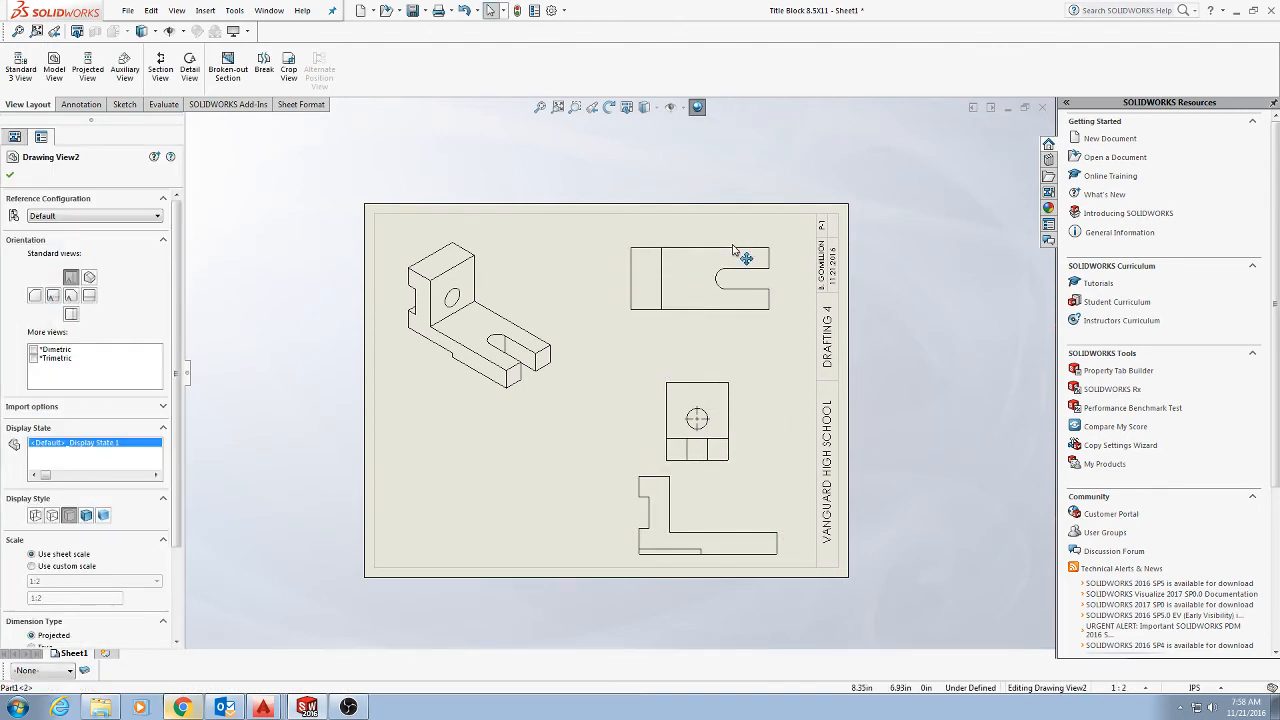
left_click(696, 408)
left_click_drag(700, 386, 703, 353)
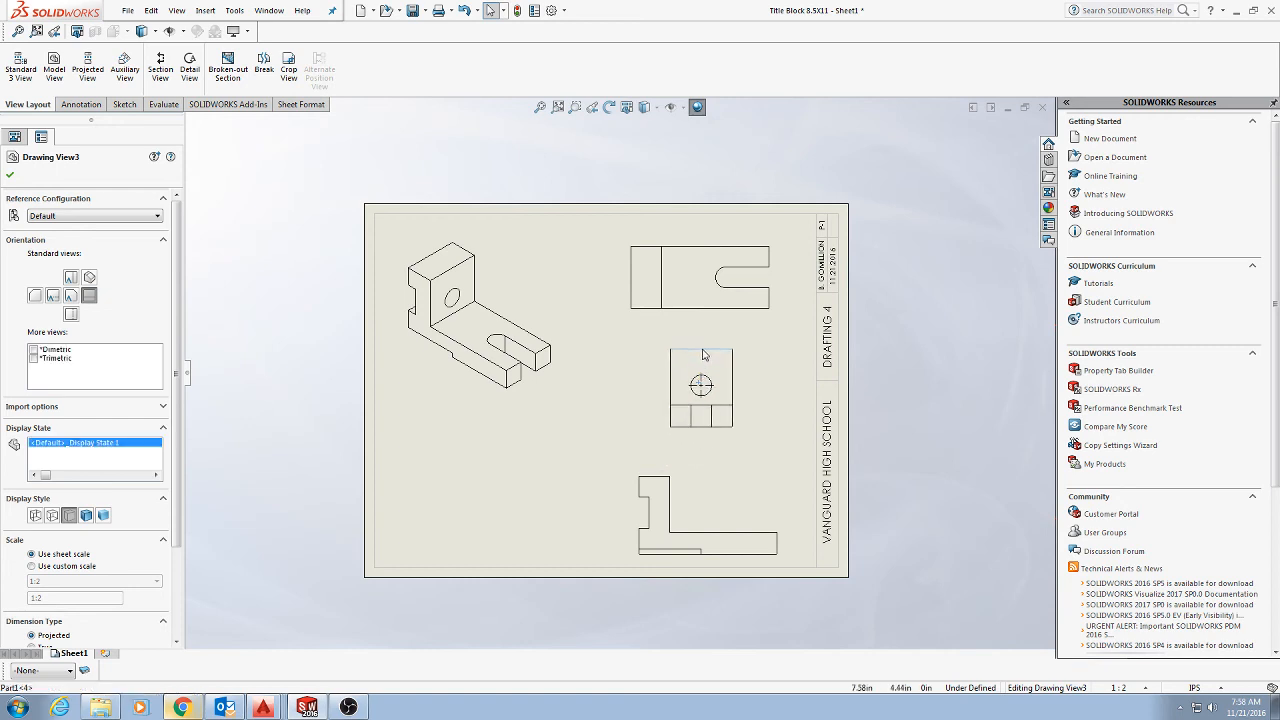
left_click(662, 464)
left_click(667, 497)
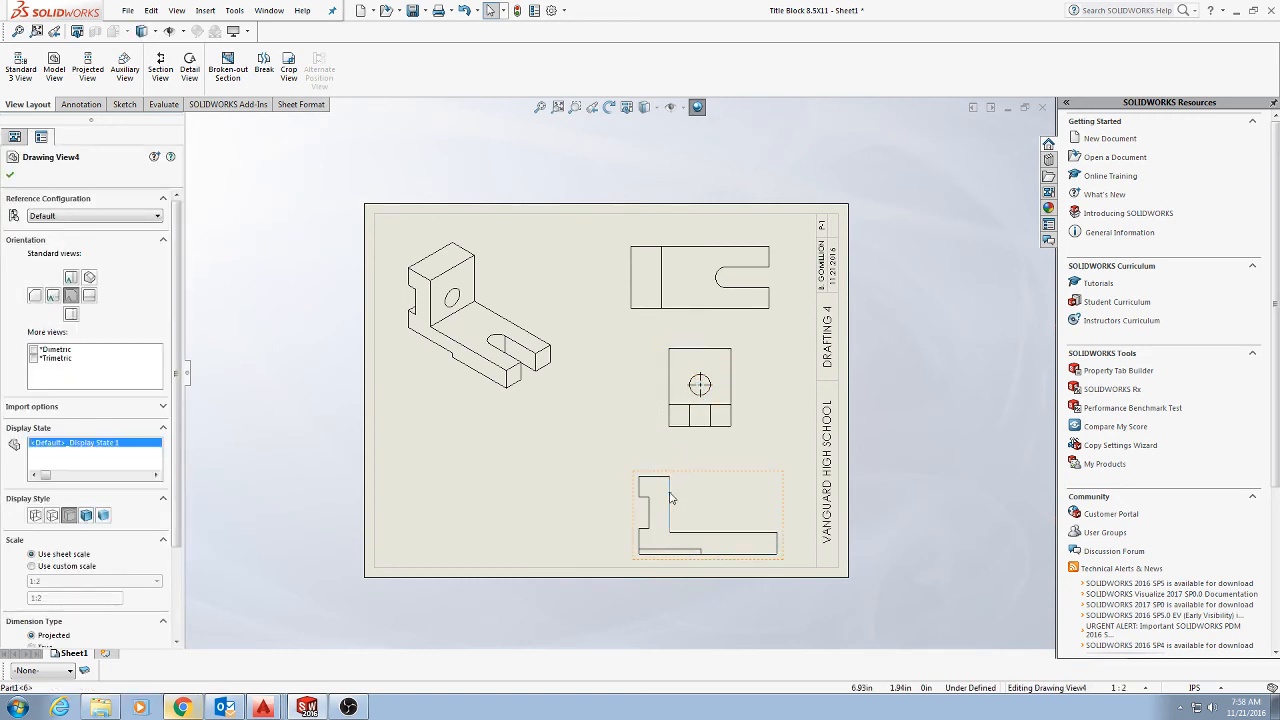
left_click_drag(667, 497, 673, 486)
- Move the isometric view down toward the vertical middle of the sheet
left_click(571, 400)
left_click(490, 365)
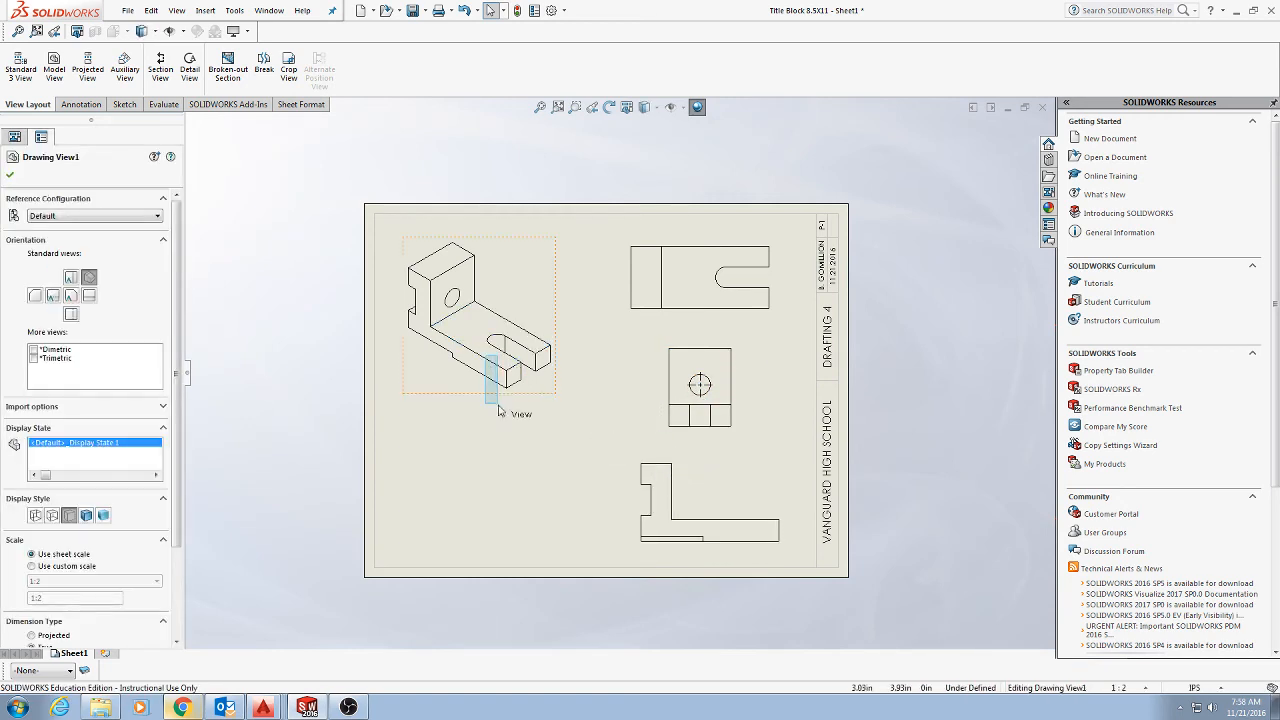
left_click_drag(493, 365, 494, 428)
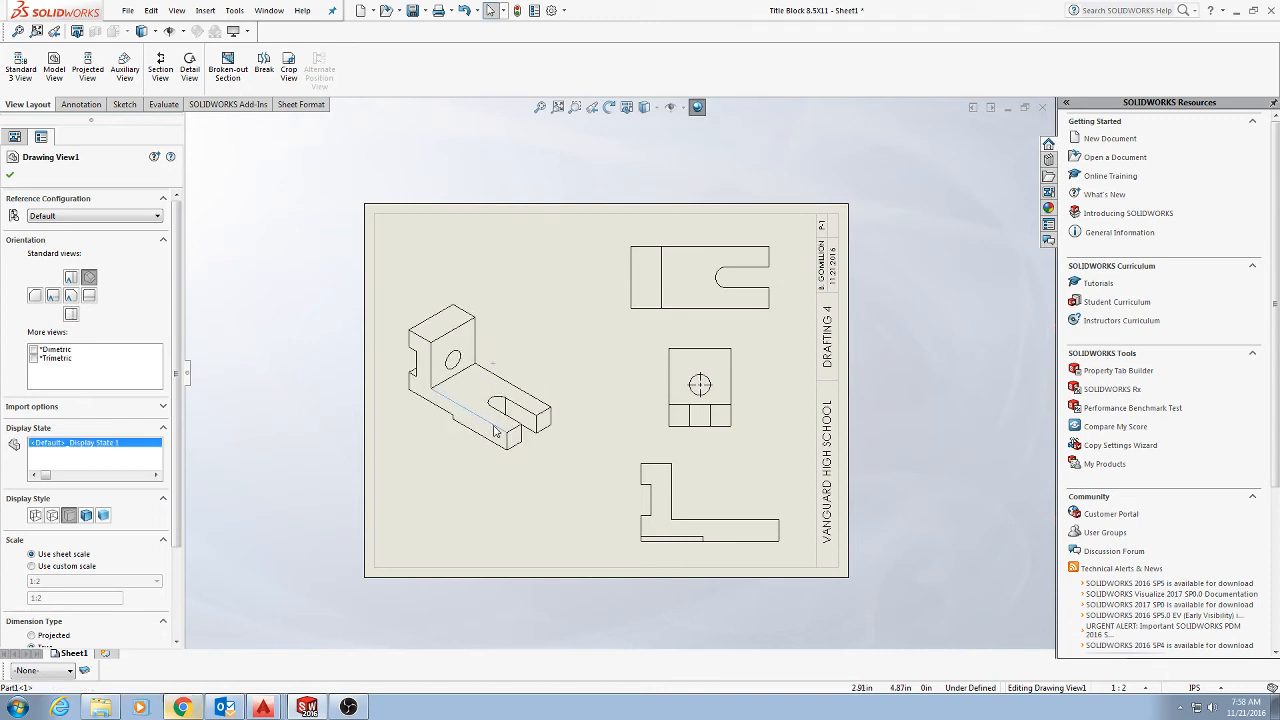
- Switch the isometric view from the sheet scale to a custom scale of 1:1
left_click(465, 359)
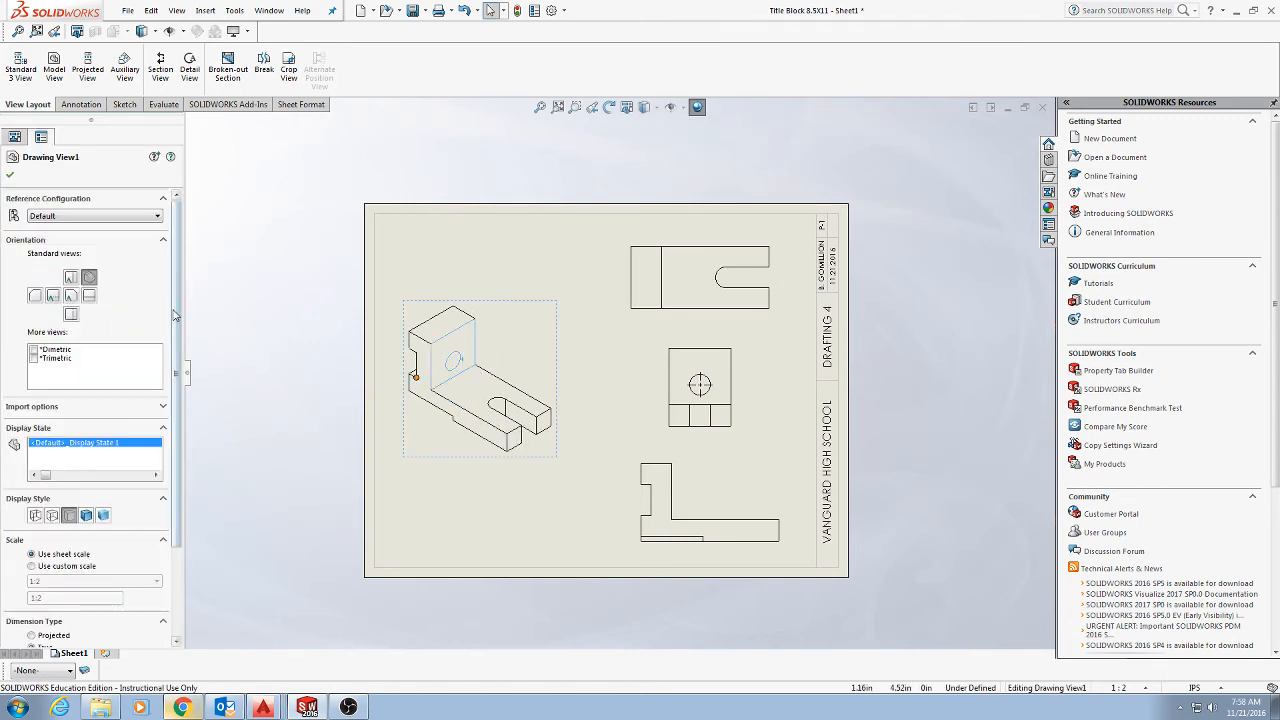
scroll(75, 445, "down", 3)
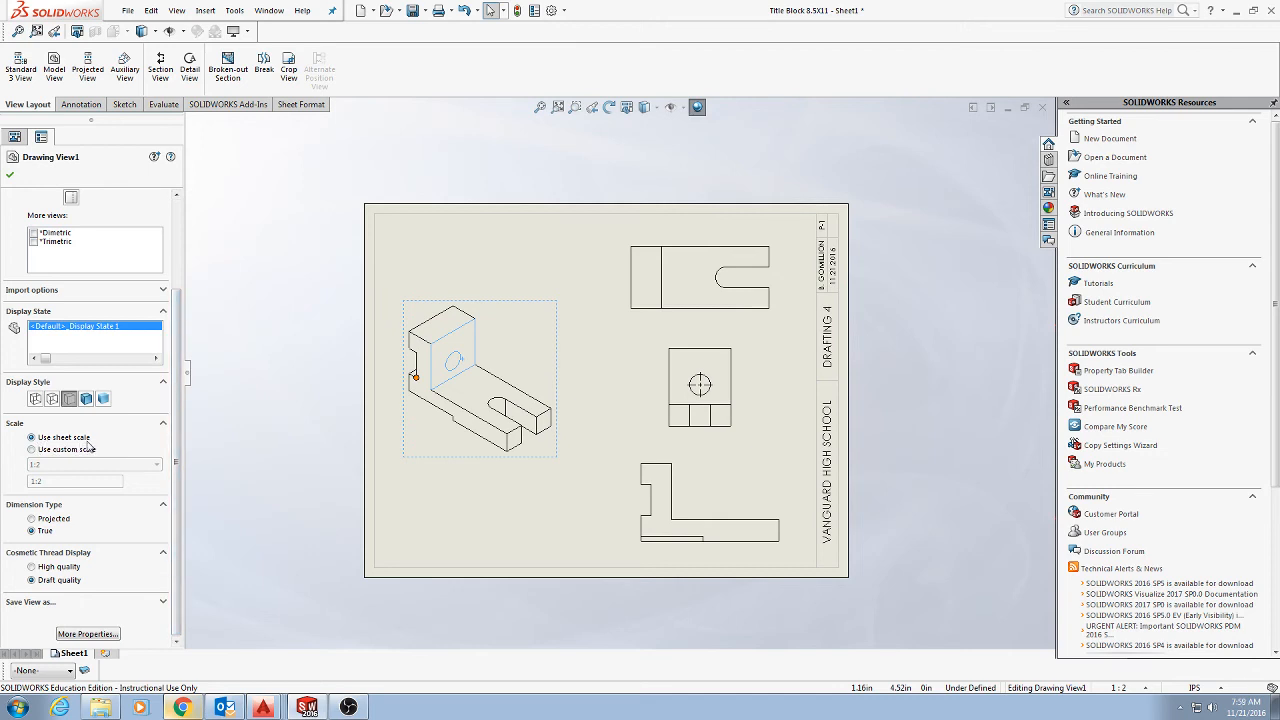
left_click(33, 450)
left_click(95, 464)
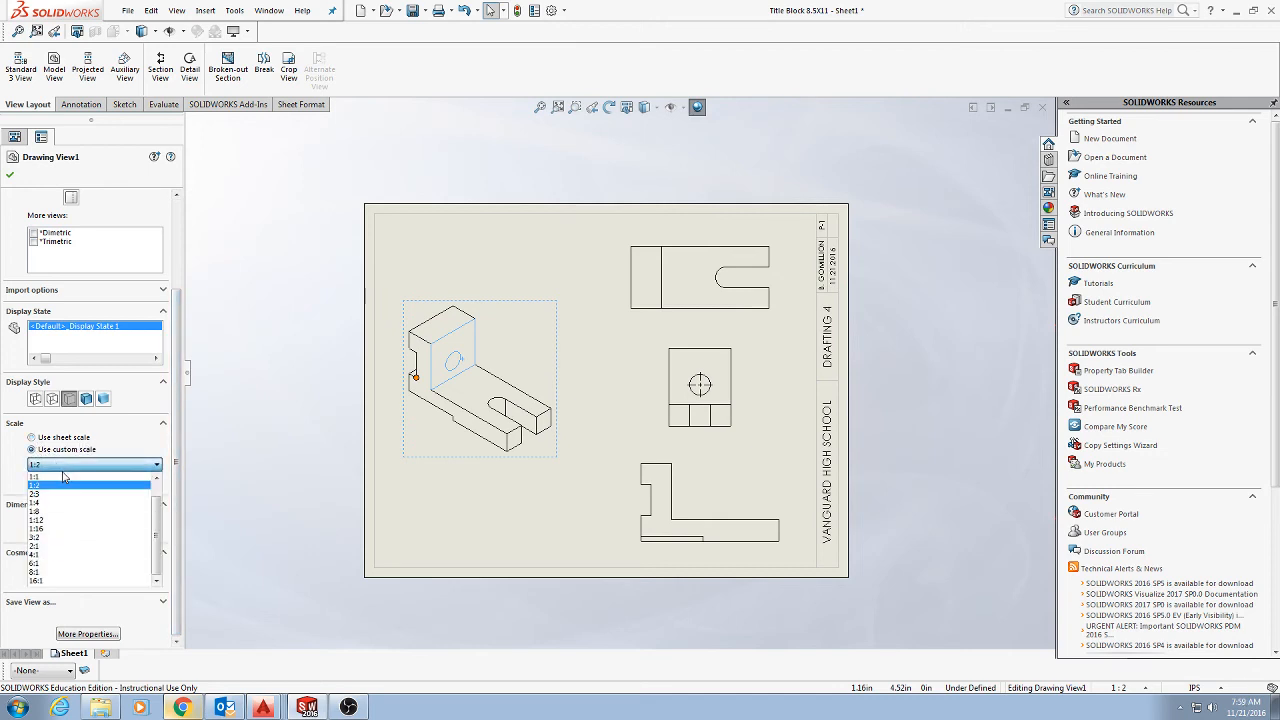
left_click(44, 482)
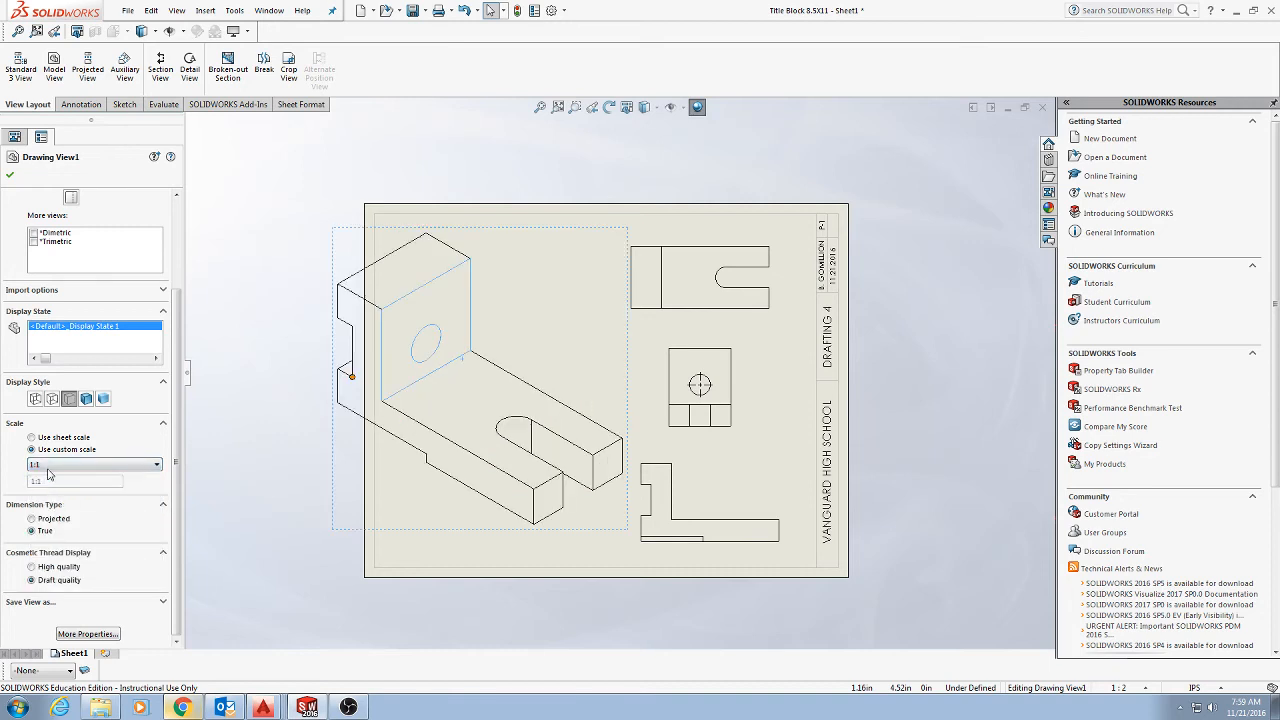
- Reduce the isometric view's custom scale to 1:2
left_click(50, 465)
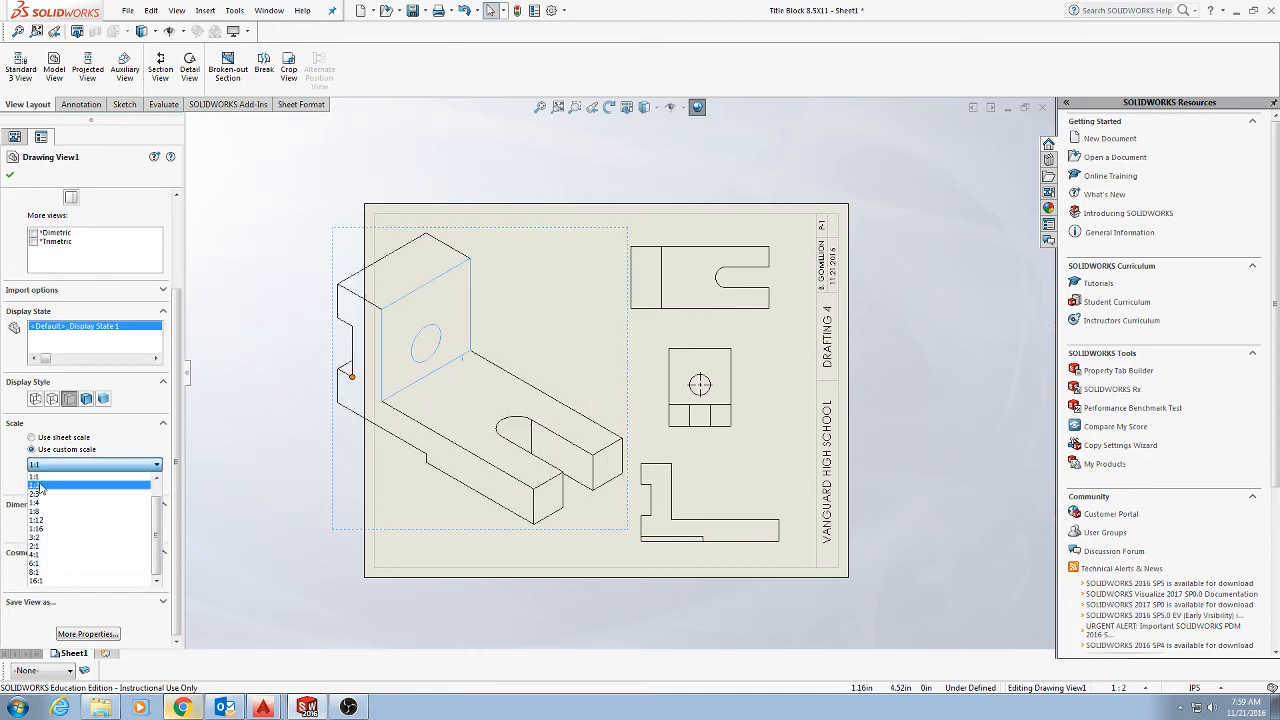
left_click(42, 494)
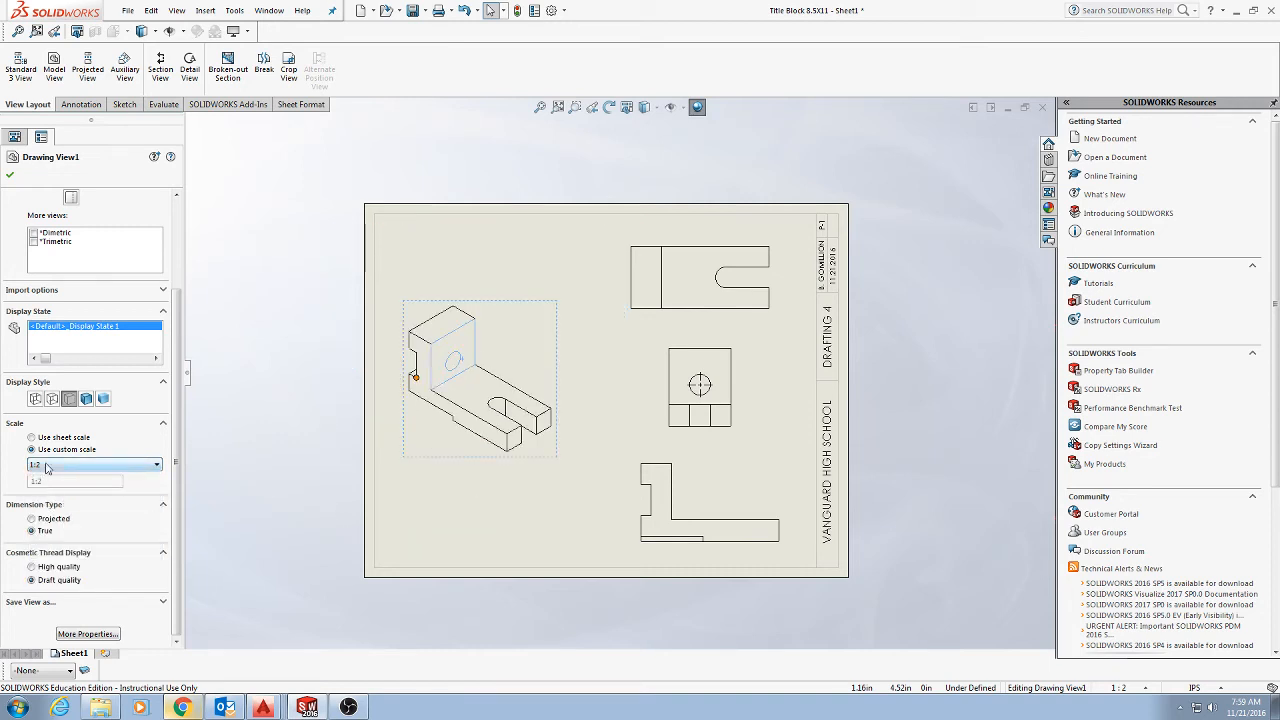
left_click(46, 466)
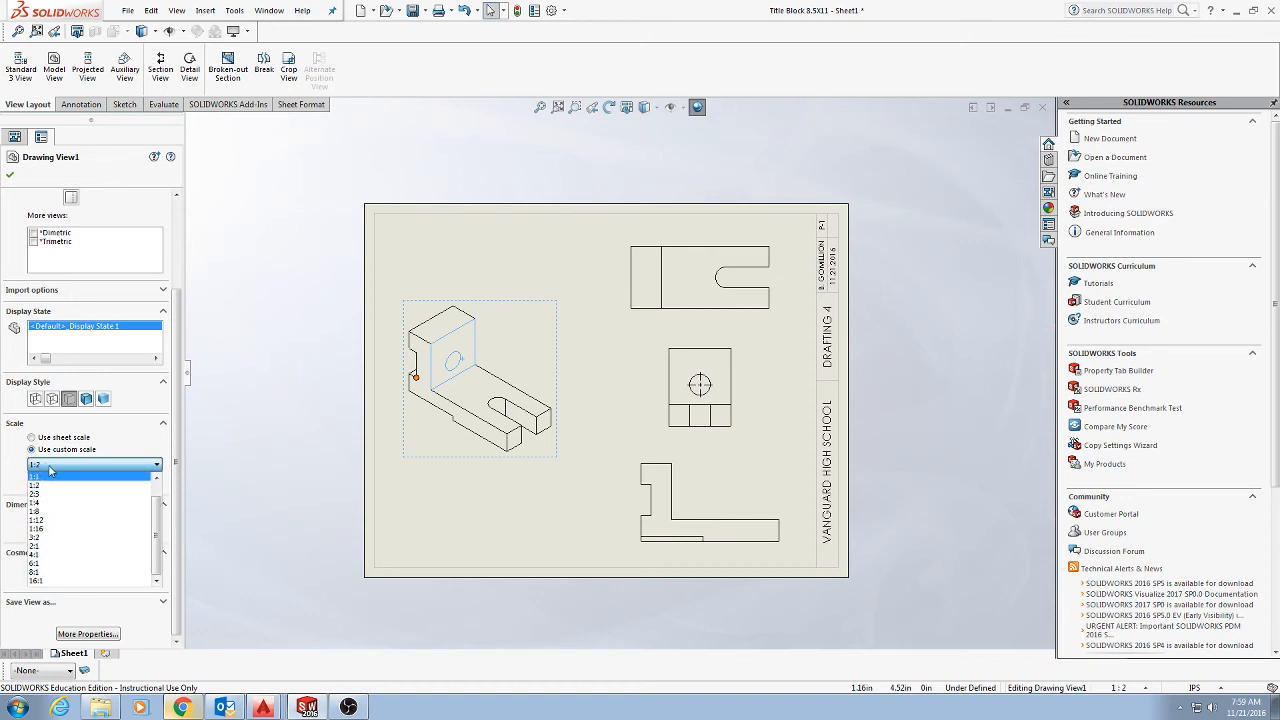
left_click(47, 486)
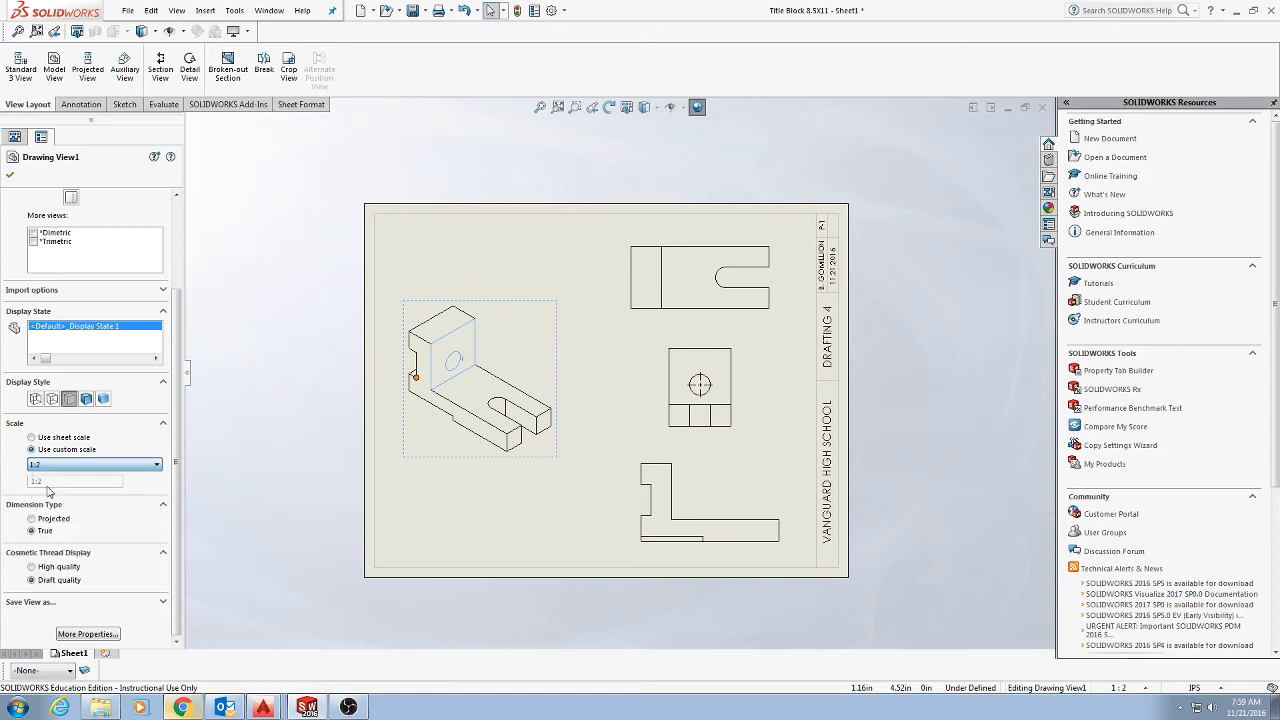
left_click(60, 465)
left_click(56, 485)
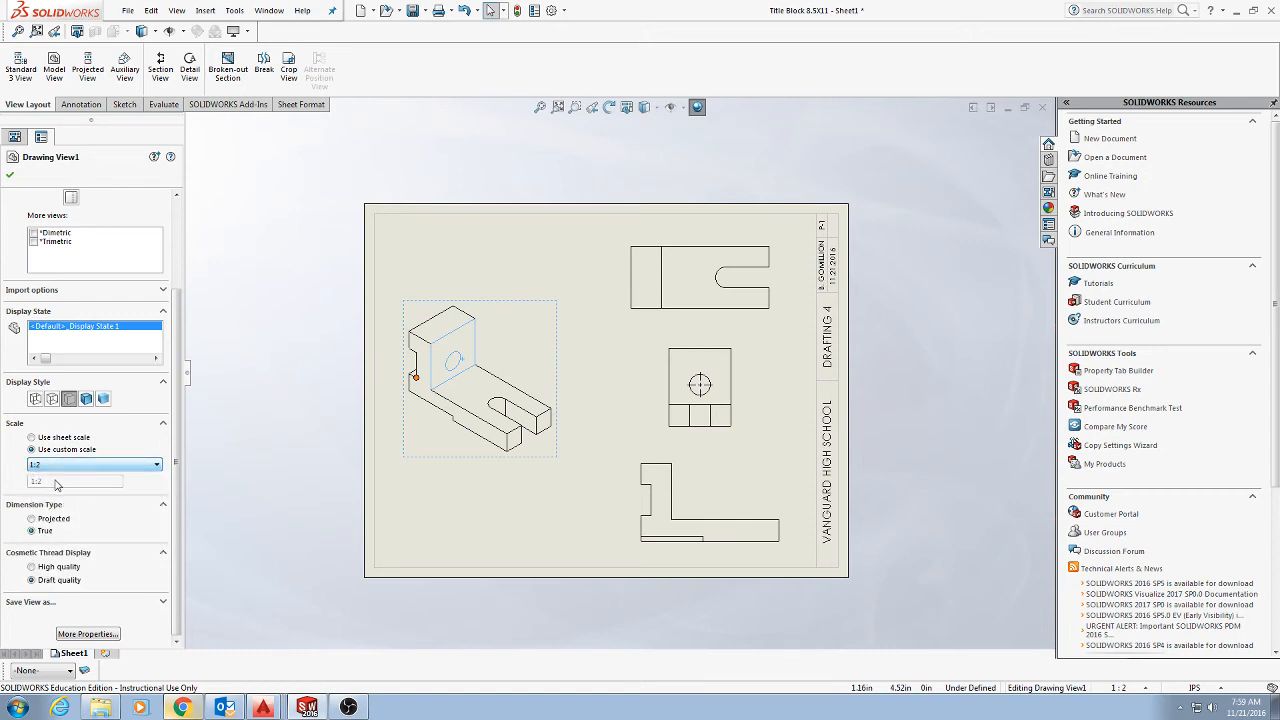
left_click(55, 465)
left_click(55, 485)
- Give the isometric view a user-defined scale of 1:1.5 and shift it slightly down and to the right
left_click(49, 466)
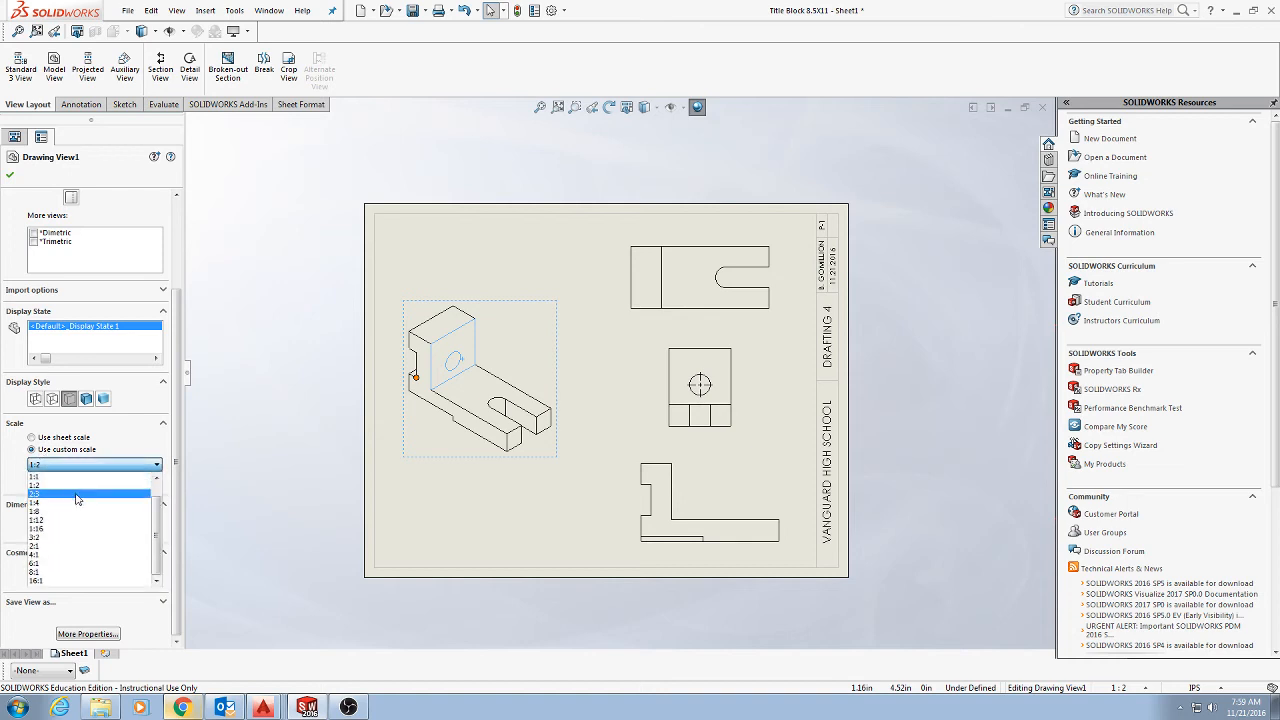
left_click(83, 478)
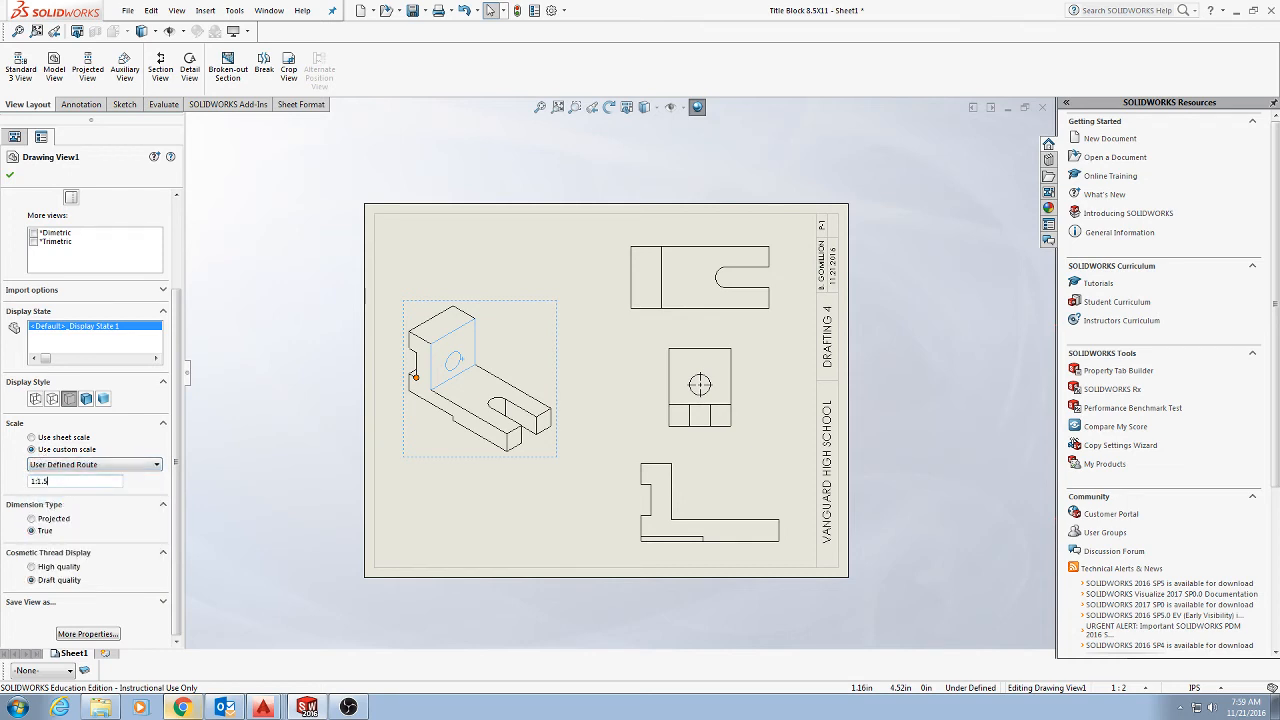
key("Return")
left_click_drag(447, 317, 466, 328)
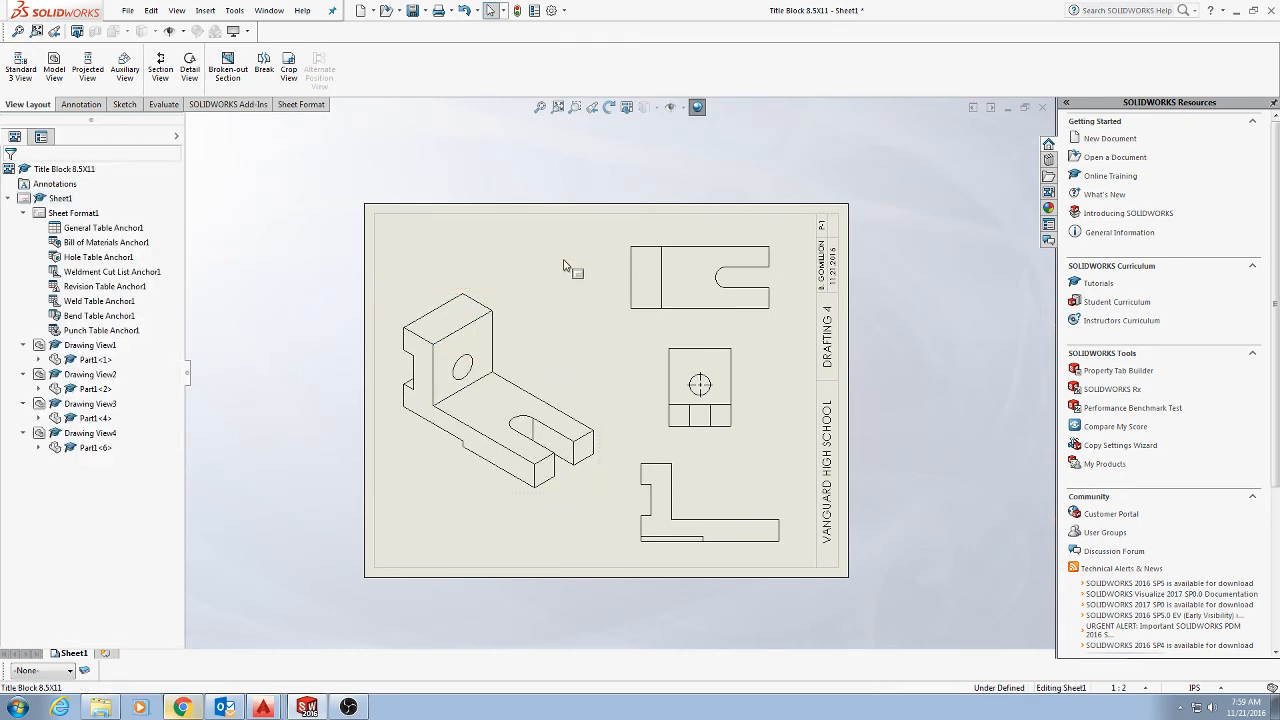
type("11.21.2016")
left_click(583, 246)
key("Delete")
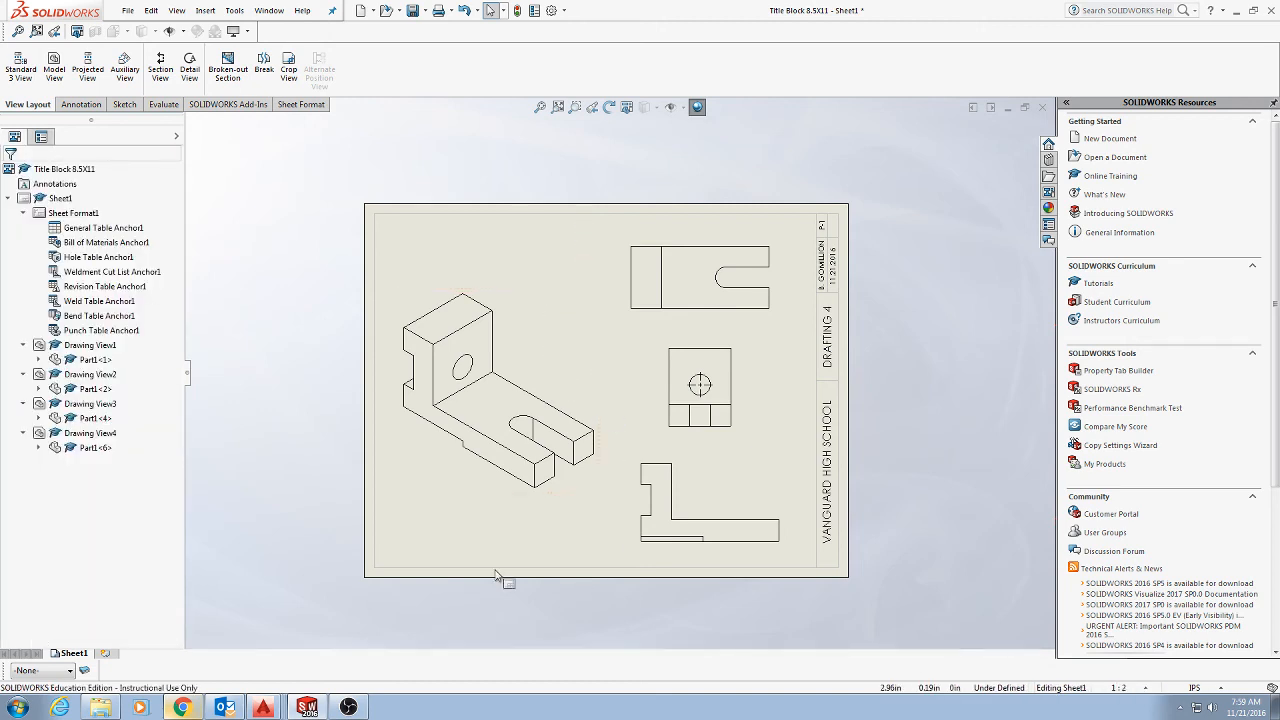
- Shift the top, right and front views closer to the title block, keeping them stacked in one column
left_click_drag(711, 251, 732, 238)
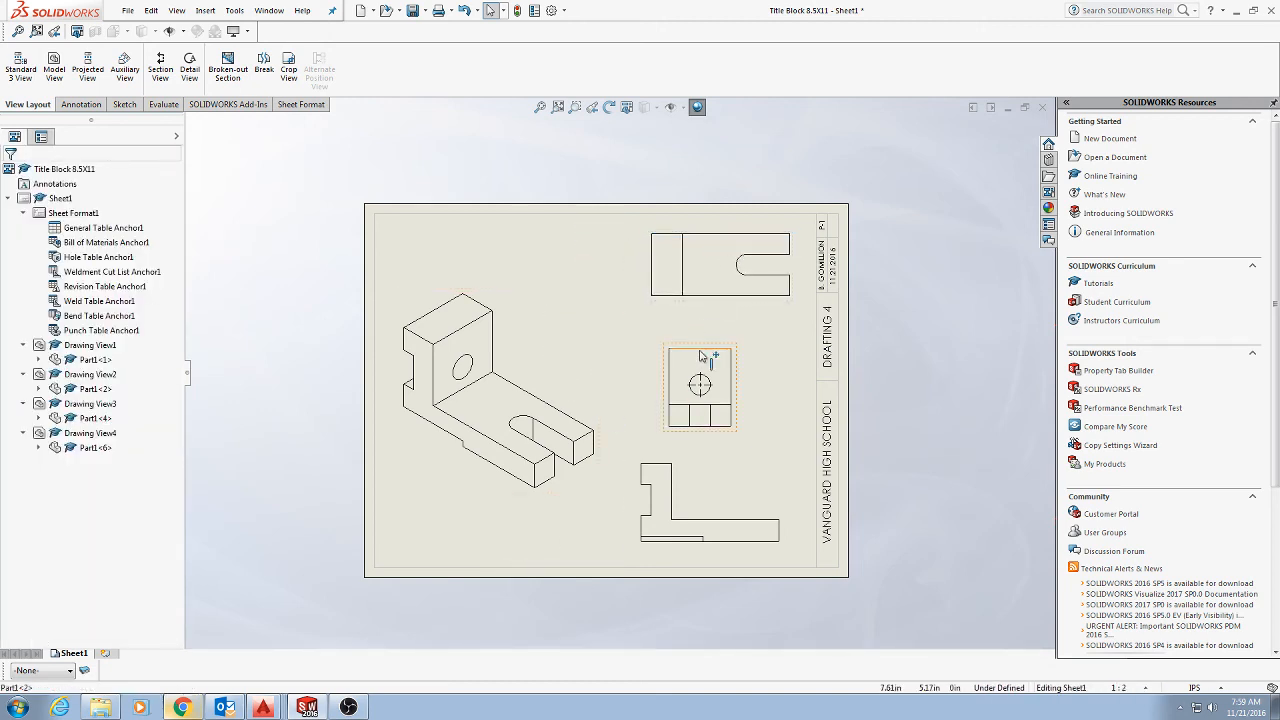
left_click_drag(700, 350, 716, 337)
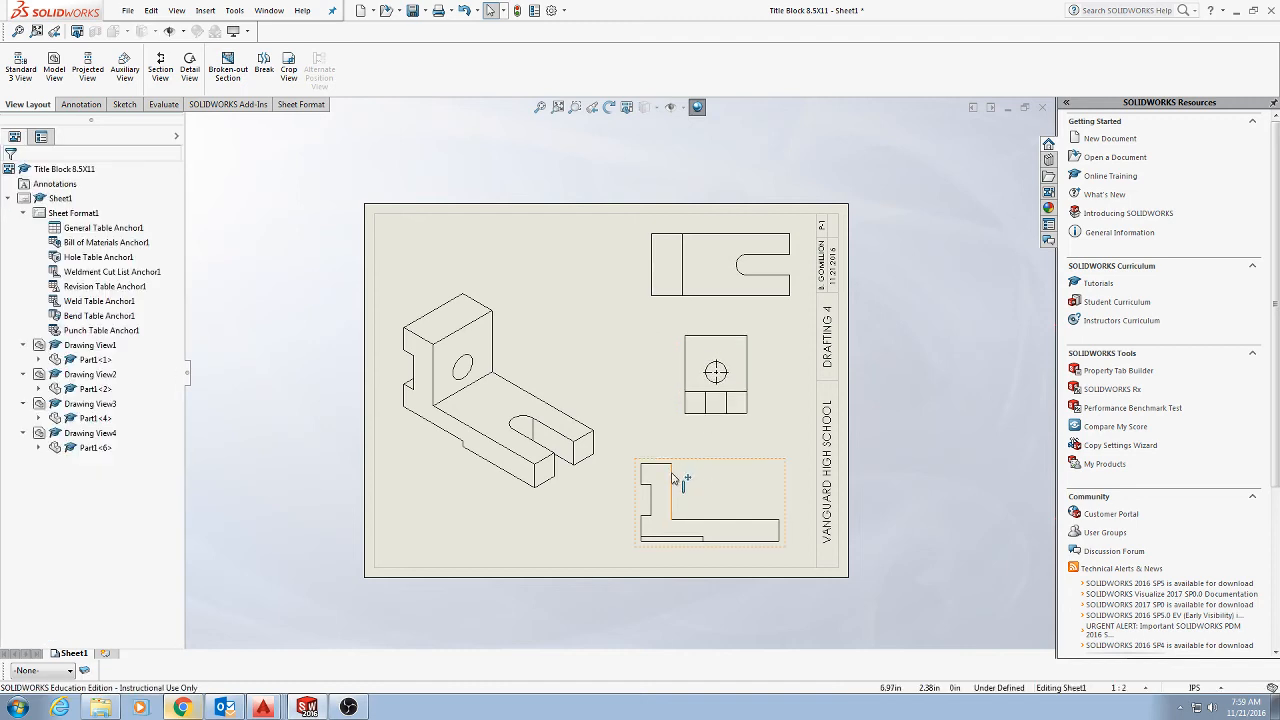
left_click_drag(673, 478, 685, 476)
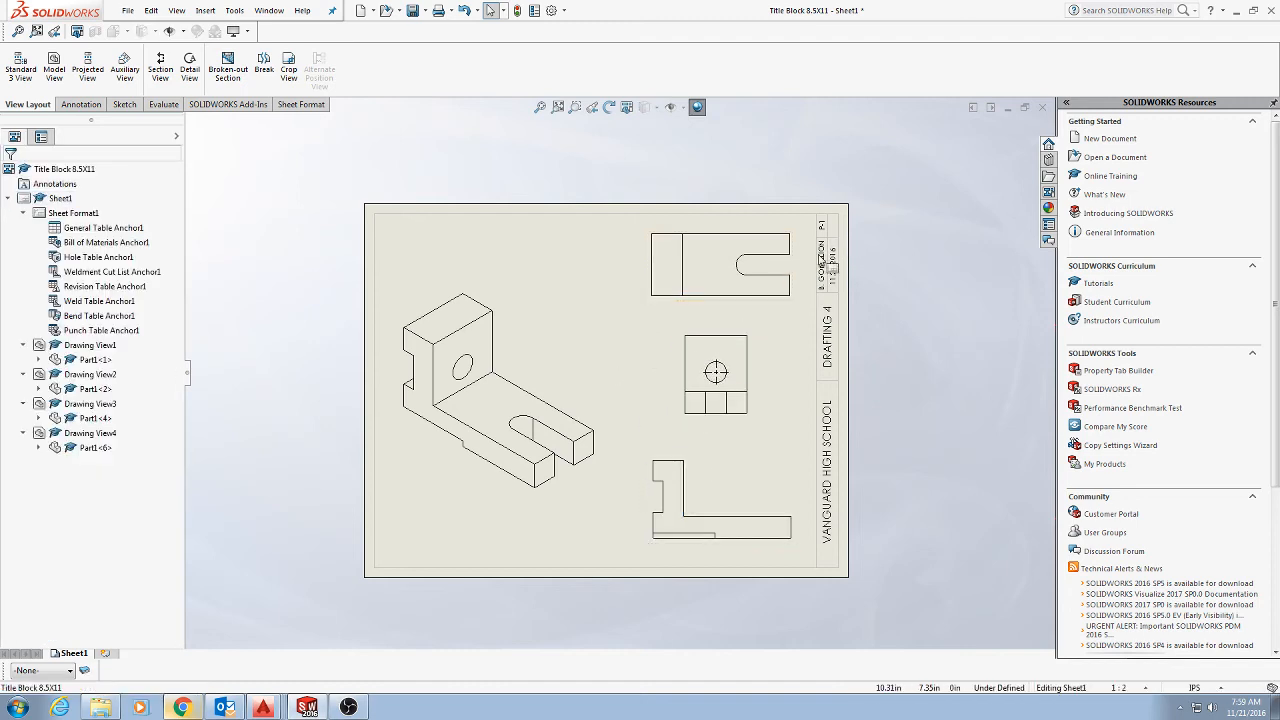
- Open the sheet format of Sheet1 for editing
right_click(556, 298)
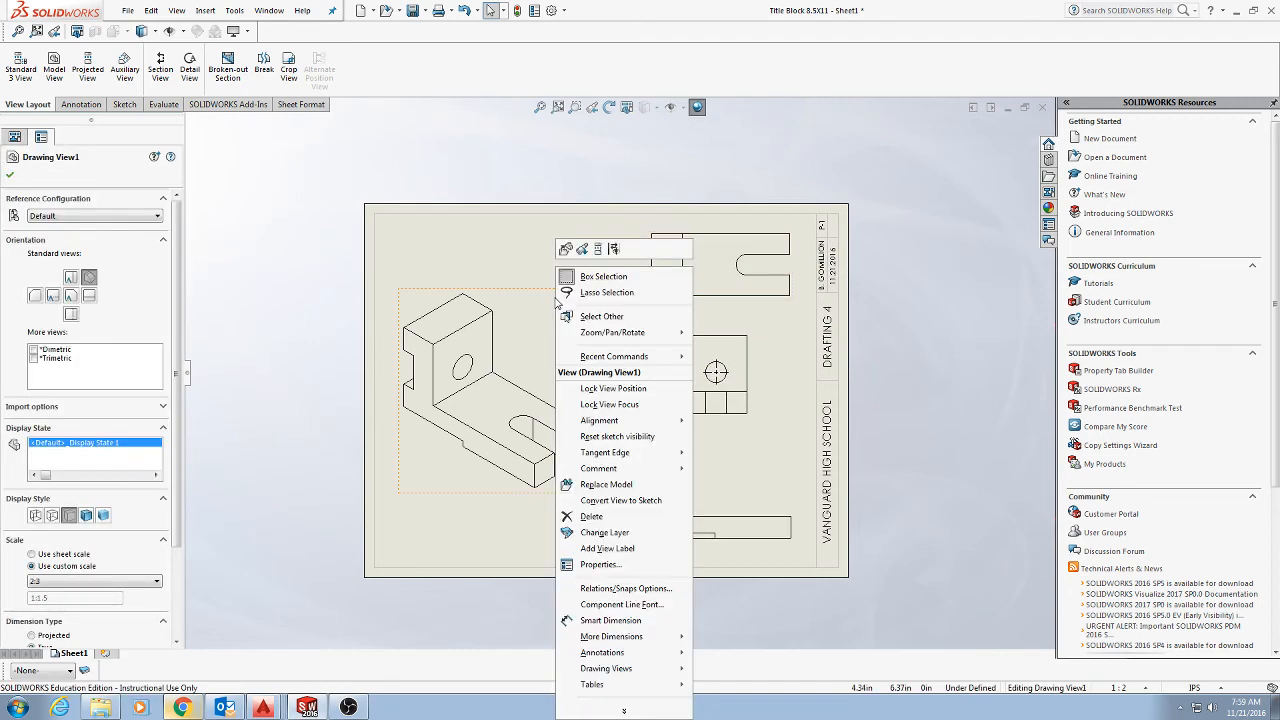
right_click(533, 266)
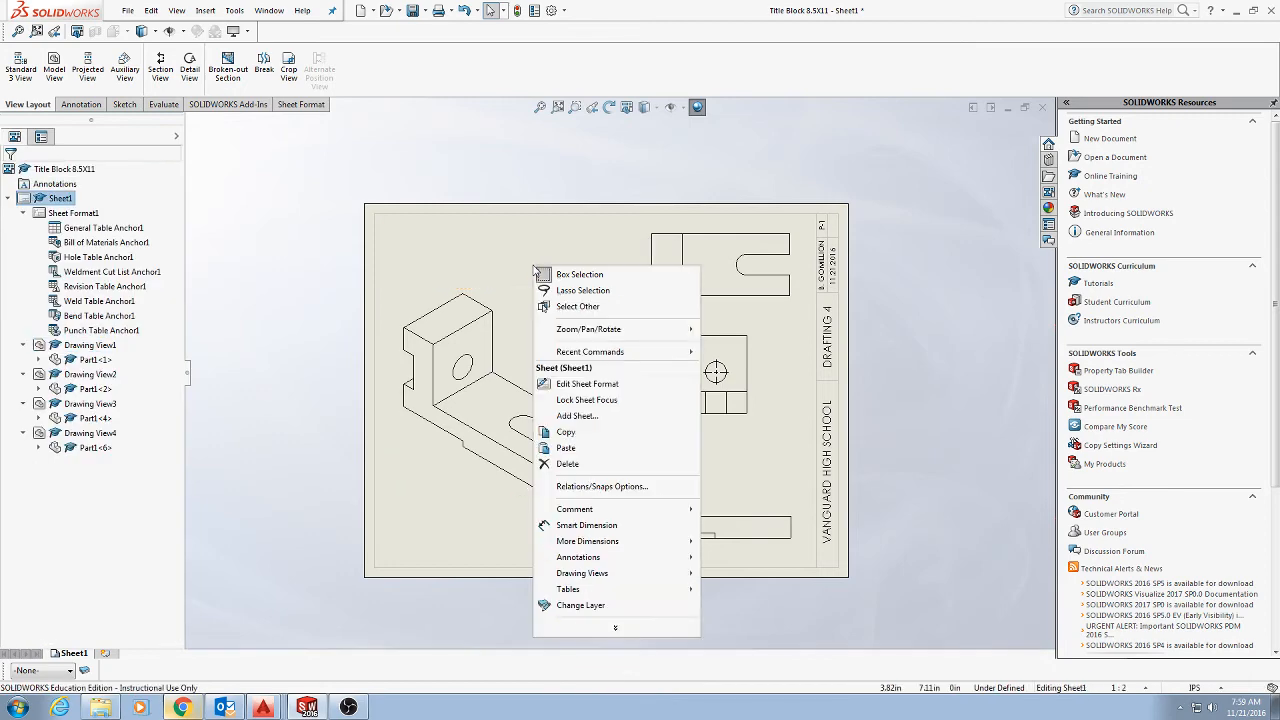
left_click(587, 384)
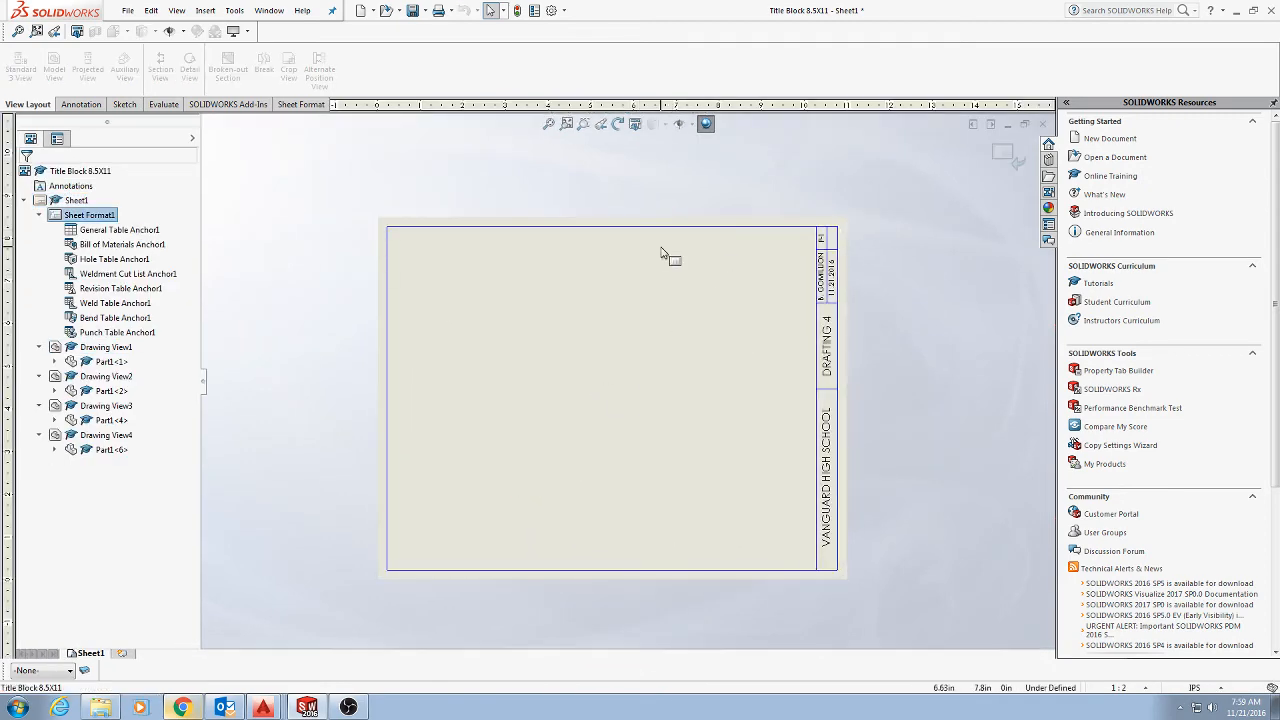
- Try to shorten the border's top line so it ends at the title block's inner vertical line
left_click(664, 227)
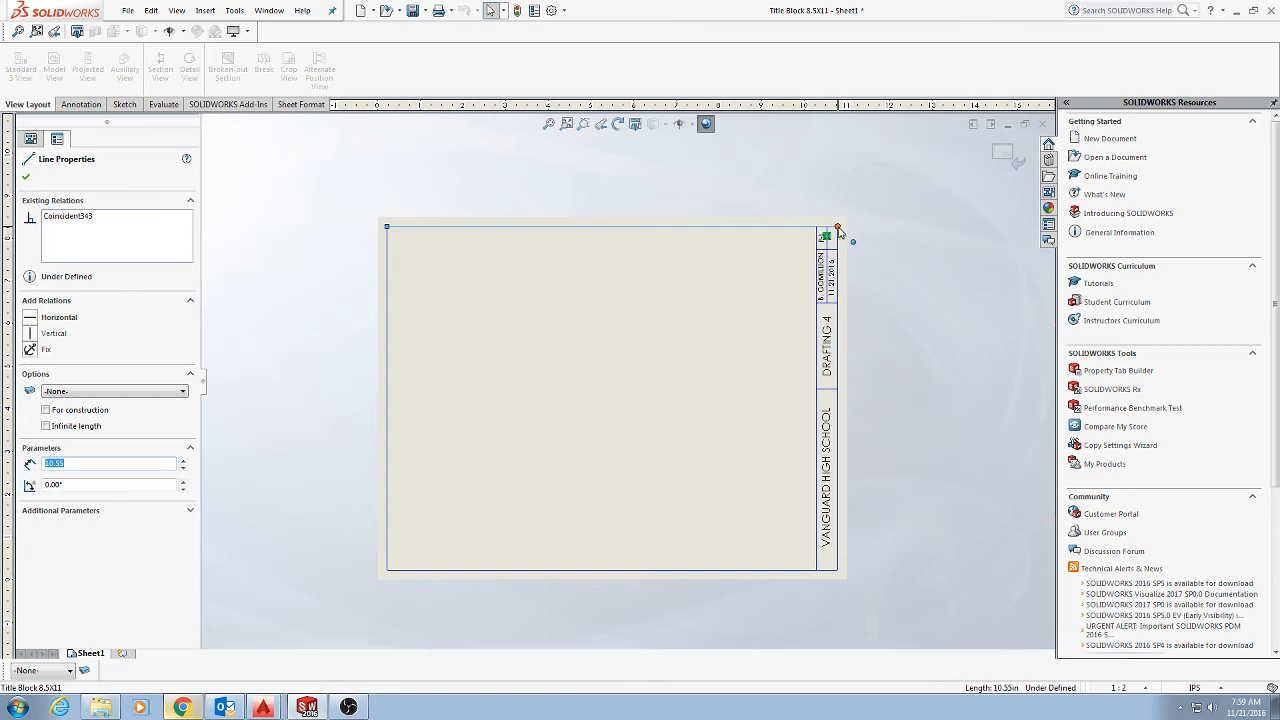
left_click_drag(837, 227, 816, 227)
key("ctrl+z")
left_click(587, 409)
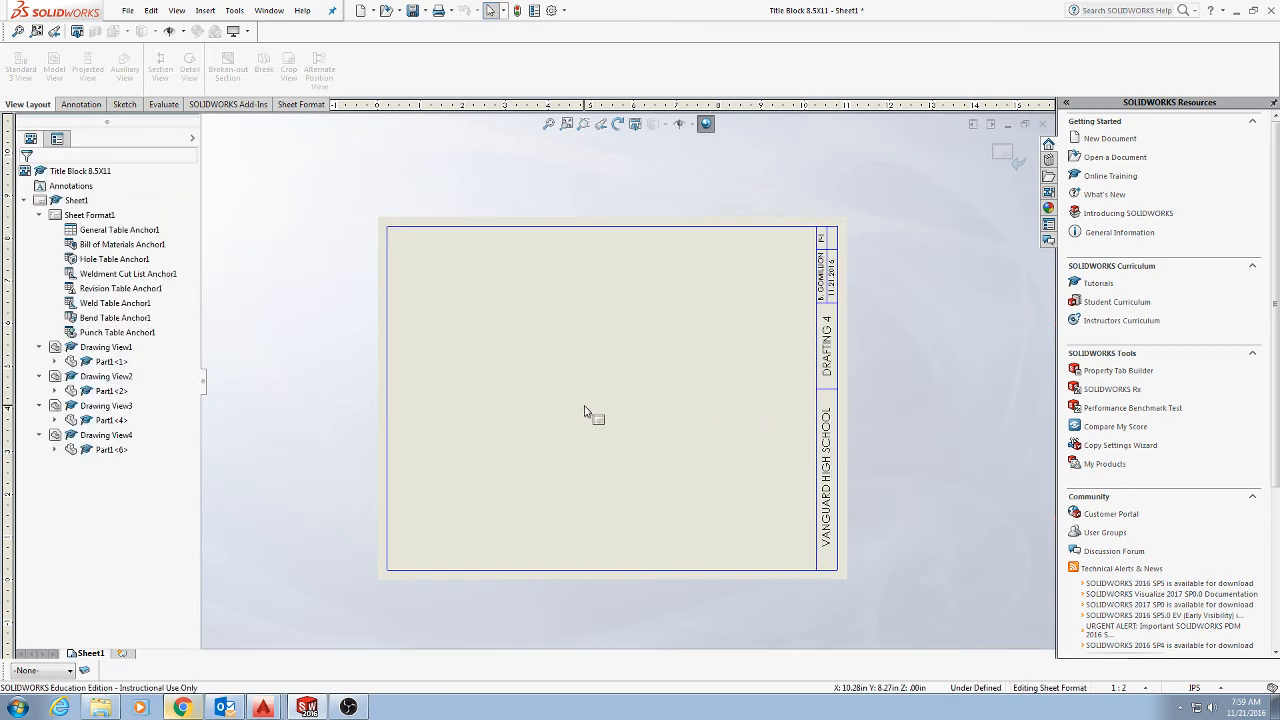
- Sketch a horizontal helper line about 9.92 in long from the left border's midpoint to the title block's inner vertical line
left_click(123, 104)
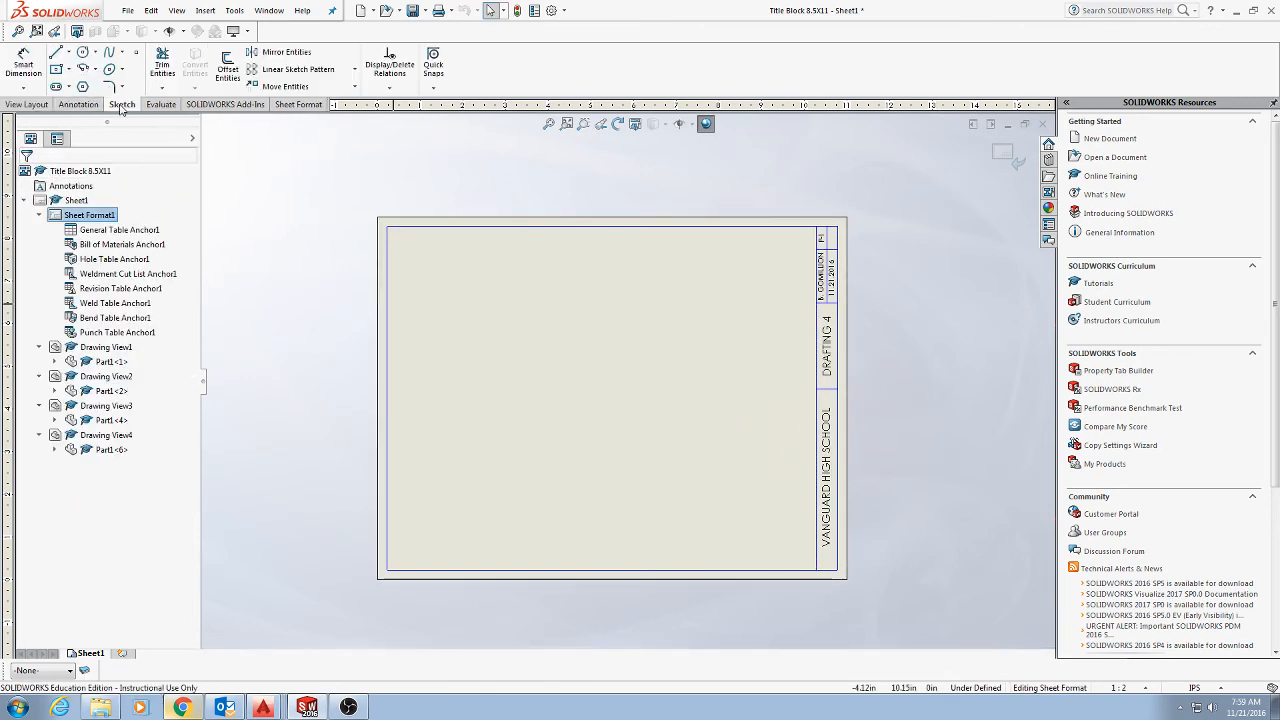
left_click(55, 51)
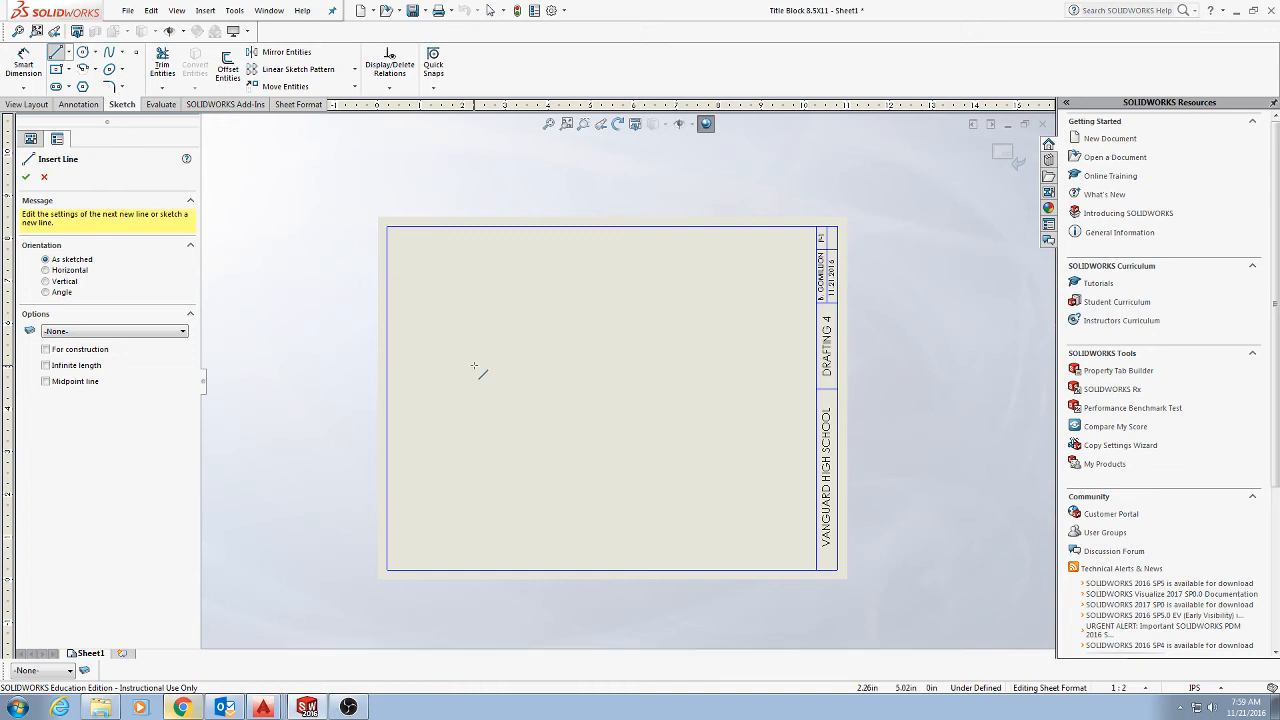
left_click(387, 397)
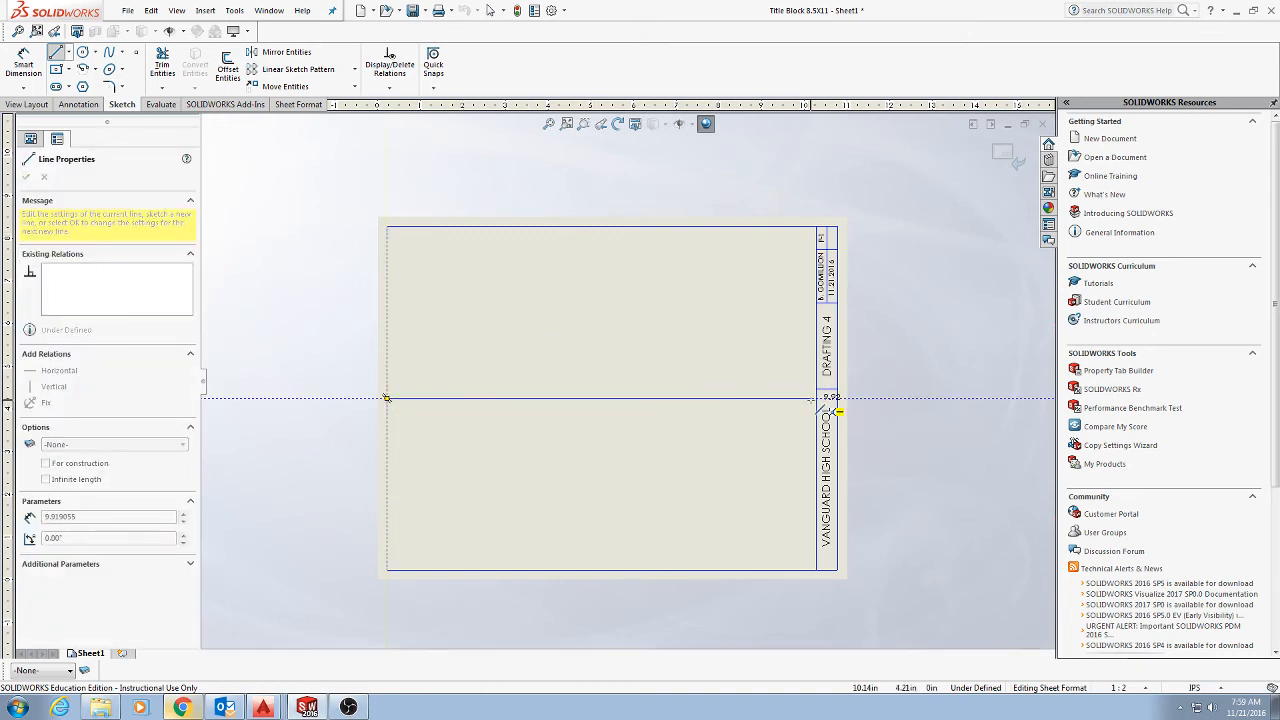
left_click(816, 398)
key("Escape")
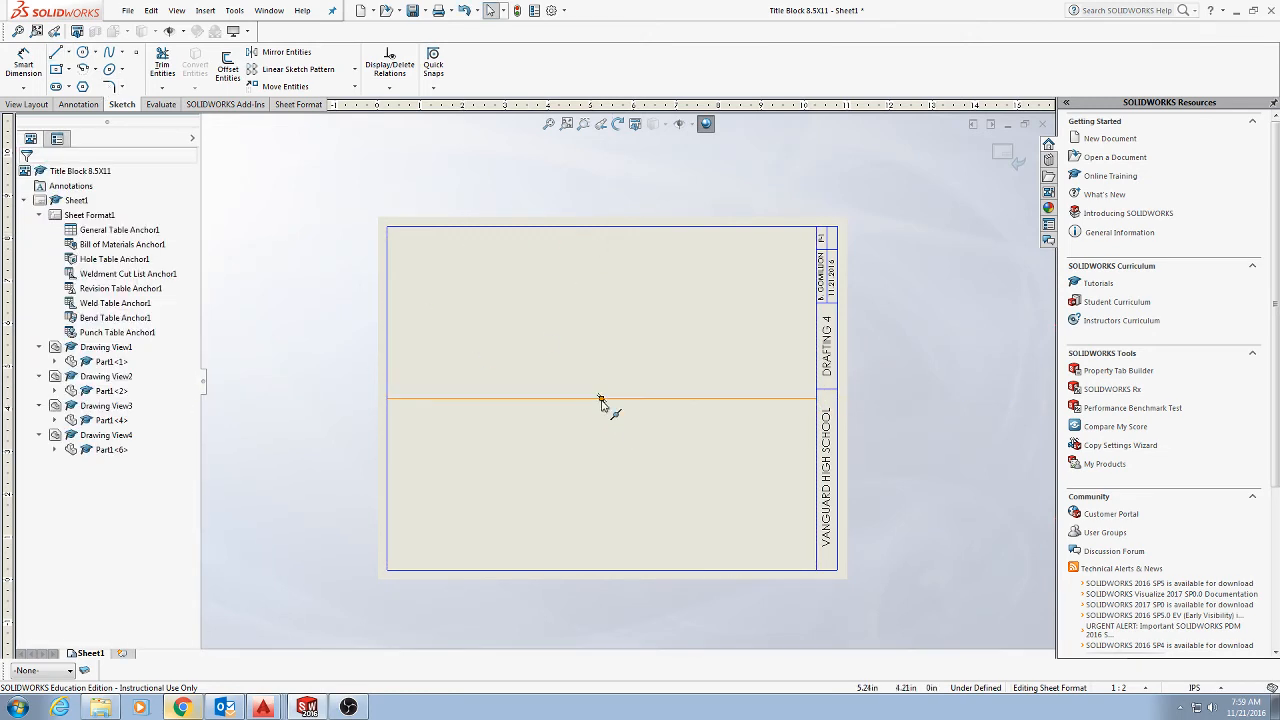
- Draw a vertical line about 4.79 in long from the helper line's midpoint up past the top border, and delete the helper line
left_click(58, 54)
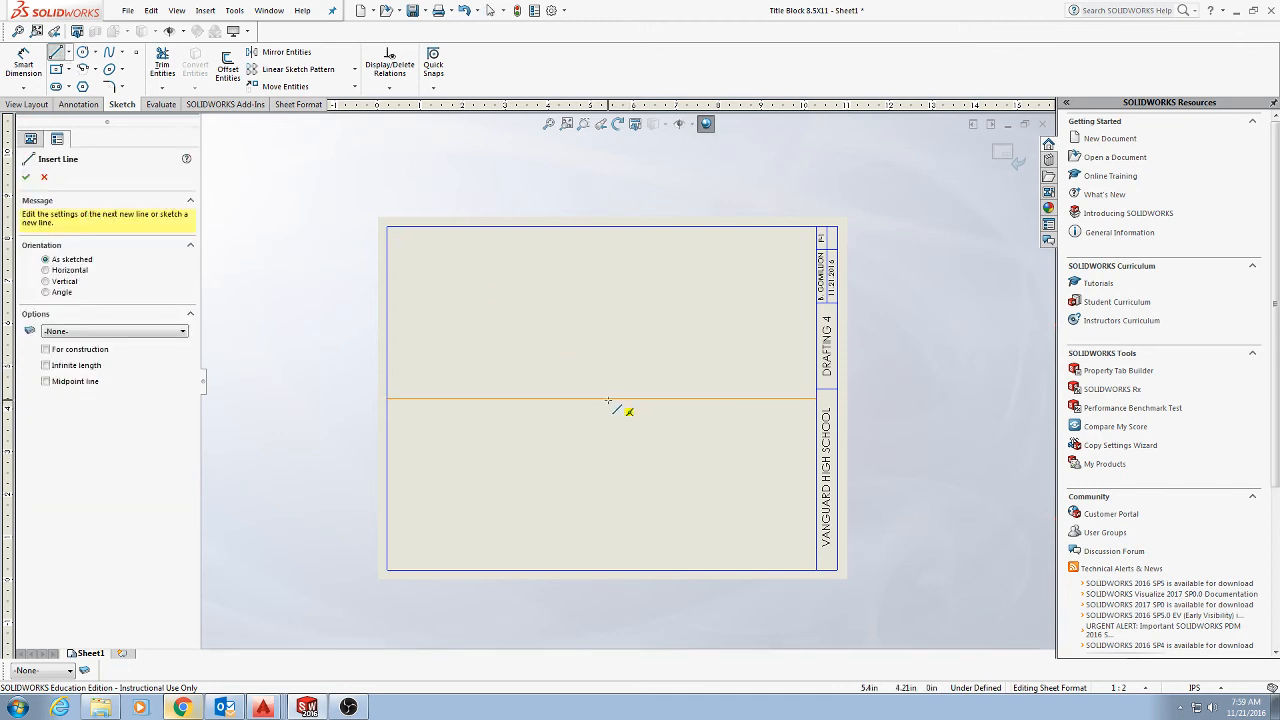
left_click(600, 398)
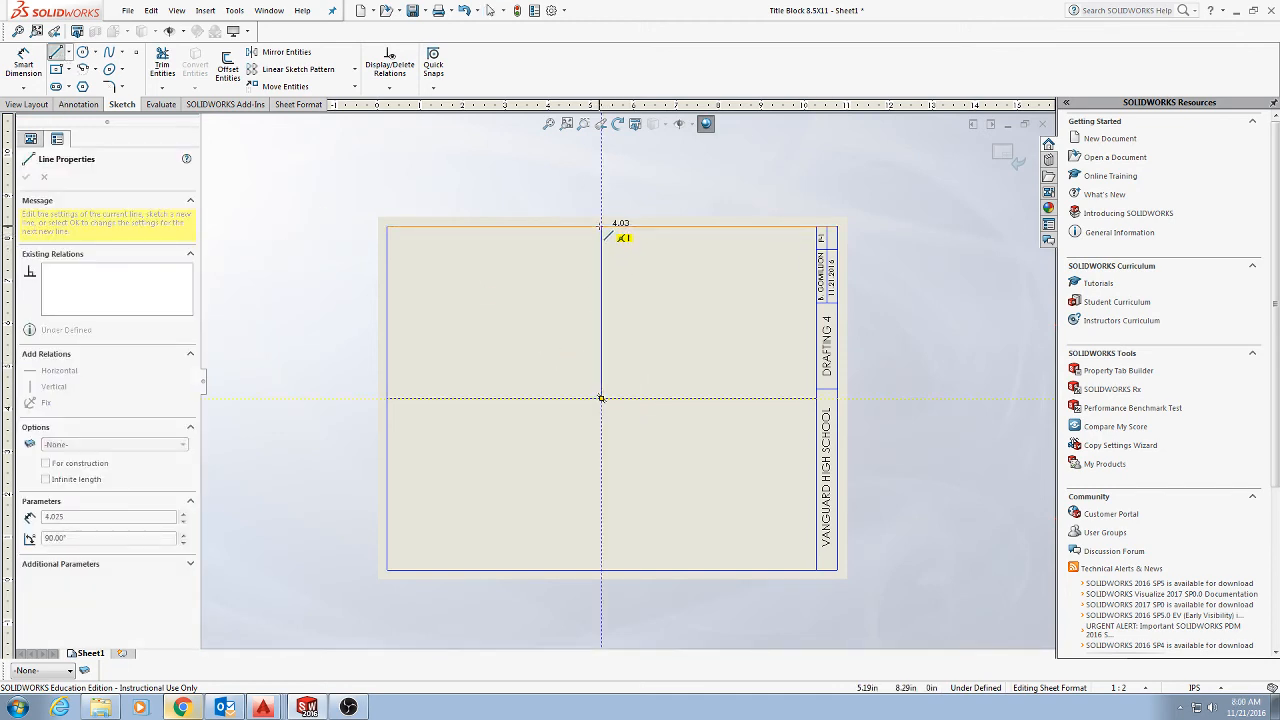
left_click(601, 194)
key("Escape")
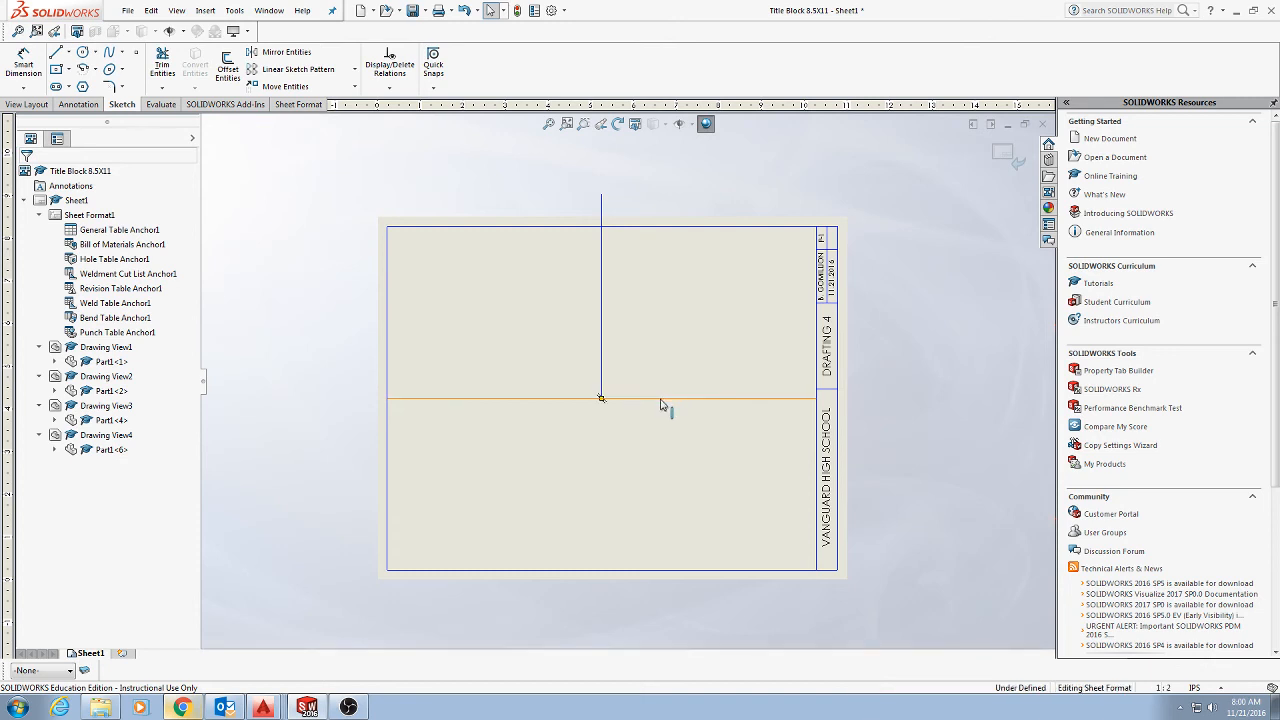
left_click(666, 400)
key("Delete")
- Try to stretch the vertical line's lower end down to the border's bottom line
left_click(602, 282)
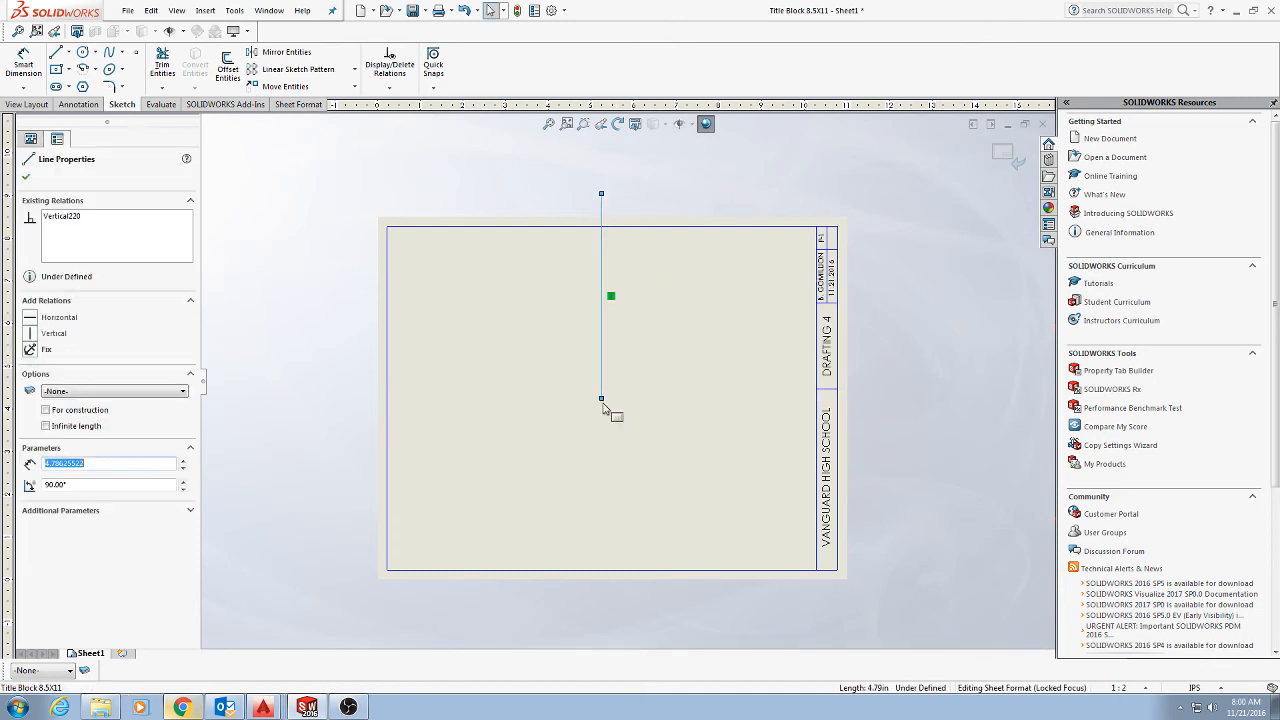
left_click_drag(602, 400, 612, 572)
key("ctrl+z")
key("Escape")
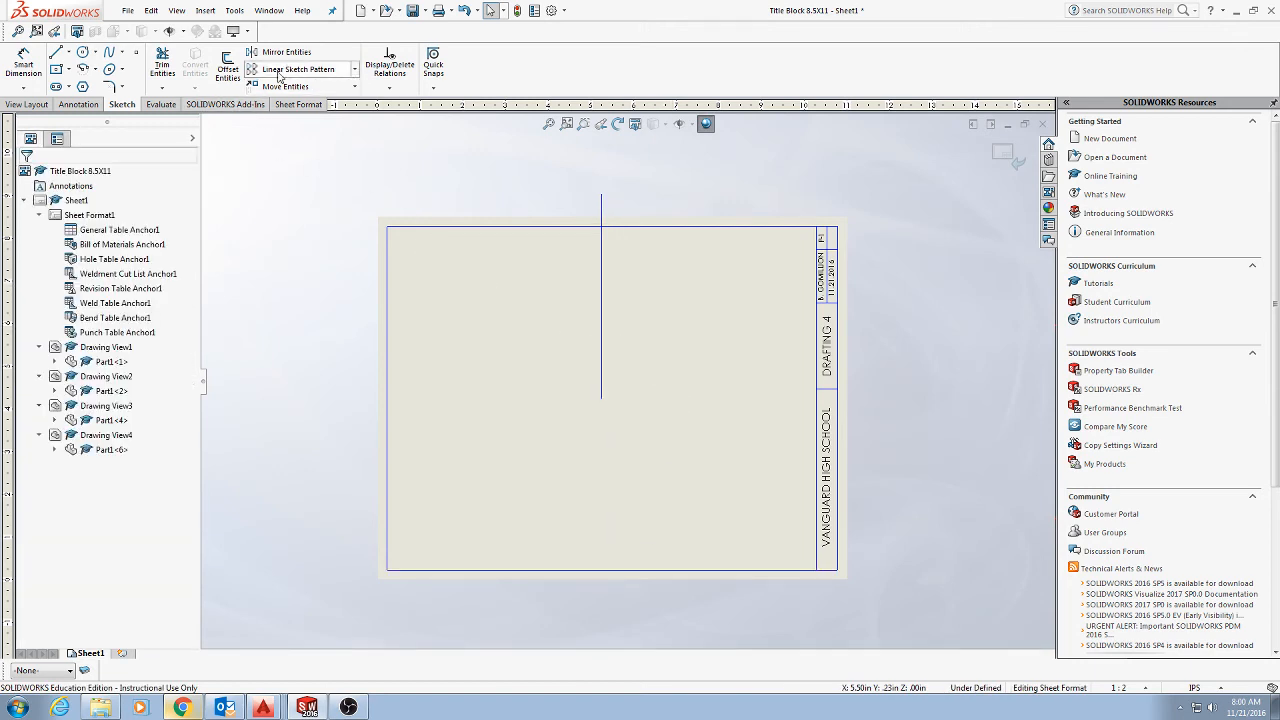
- Trim the vertical line at the top border and extend its lower end to the bottom border
left_click(161, 68)
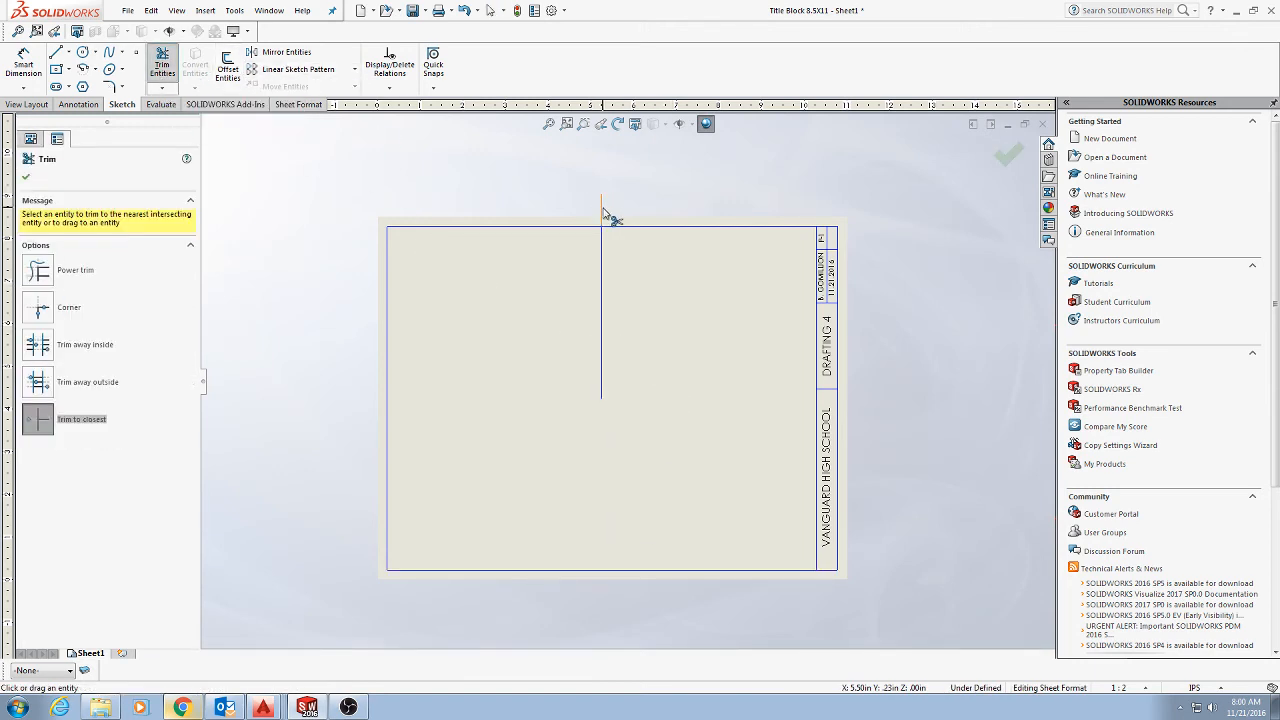
left_click(603, 209)
left_click(162, 88)
left_click(173, 123)
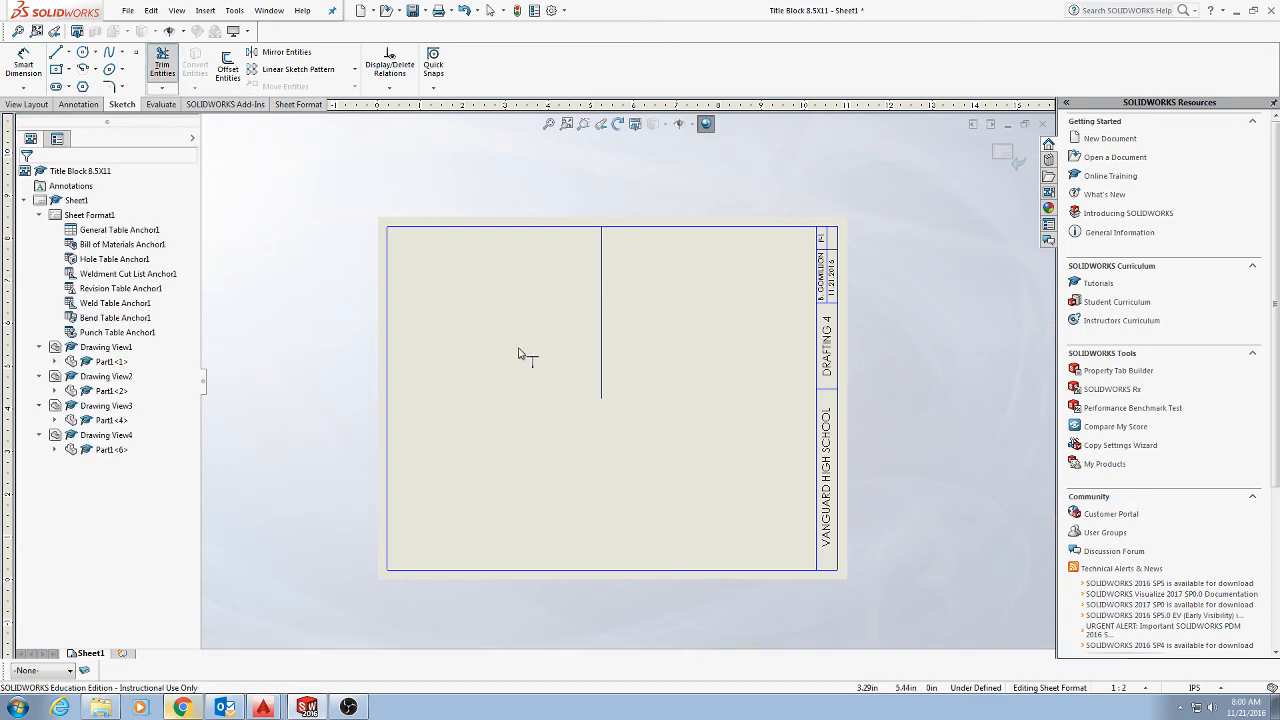
left_click(612, 396)
key("Escape")
- Return to editing the sheet and shift the isometric and top views slightly to the left within their halves
right_click(762, 298)
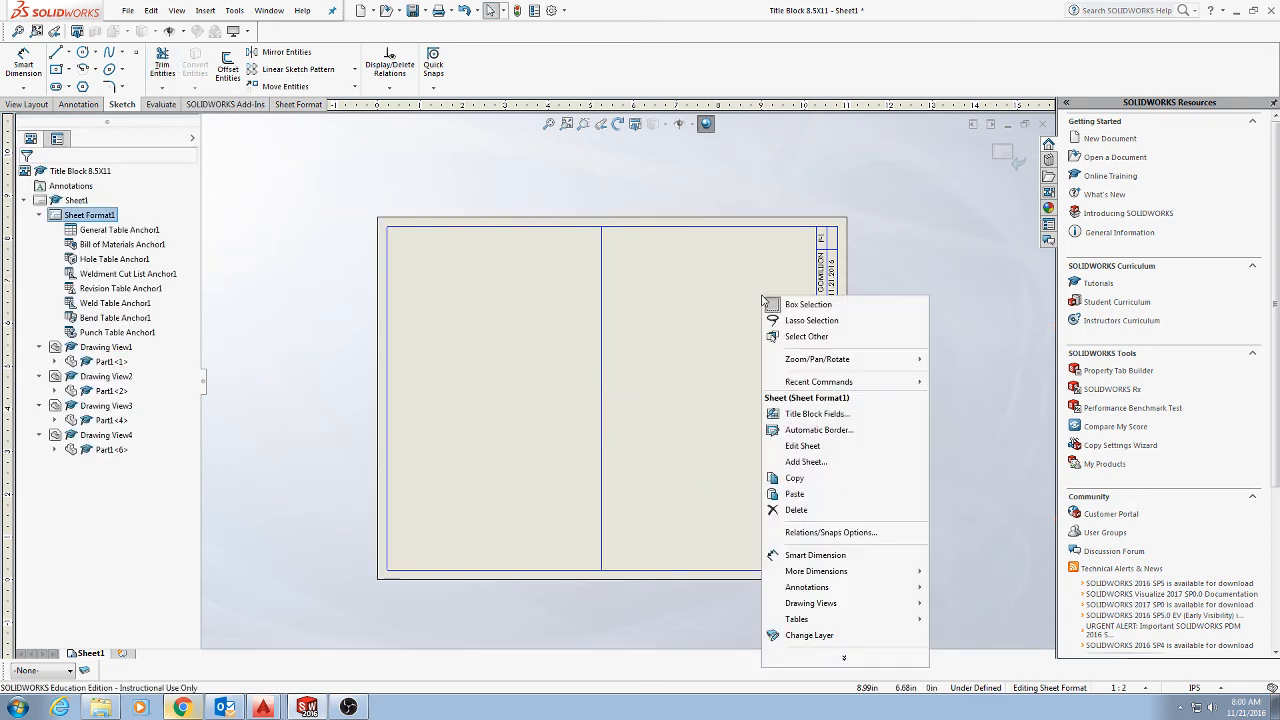
left_click(803, 445)
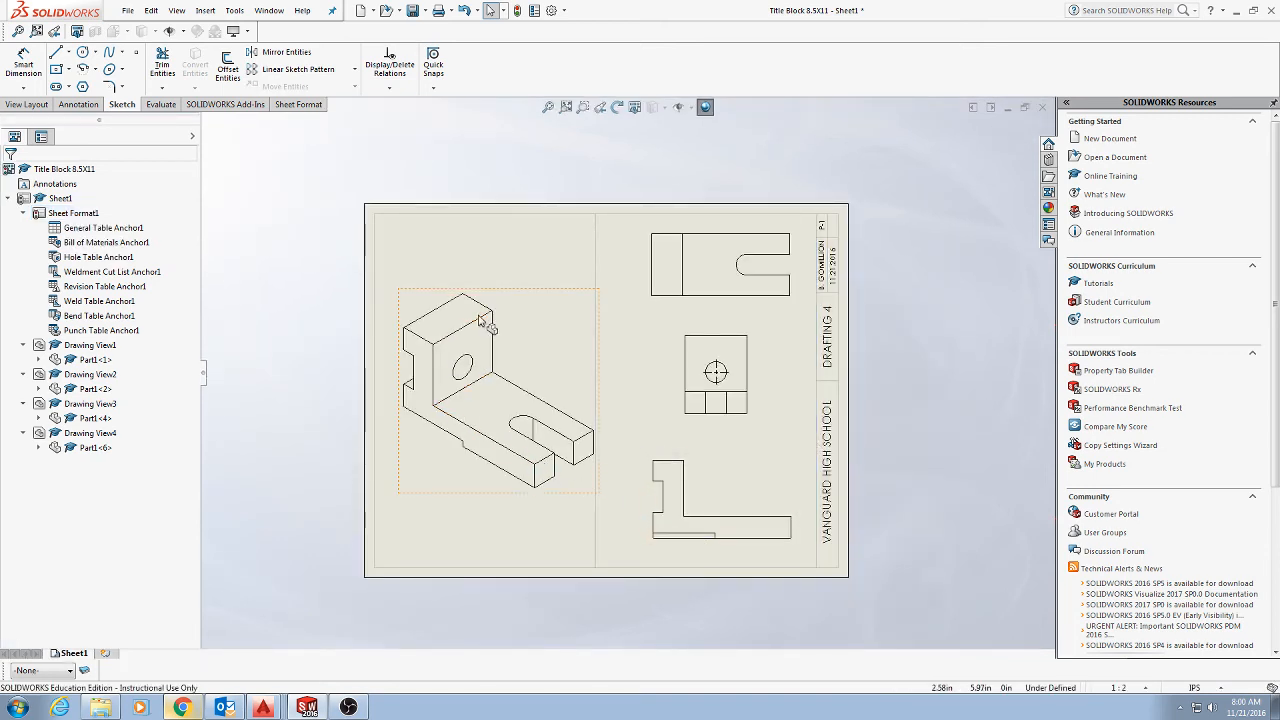
left_click_drag(480, 320, 466, 319)
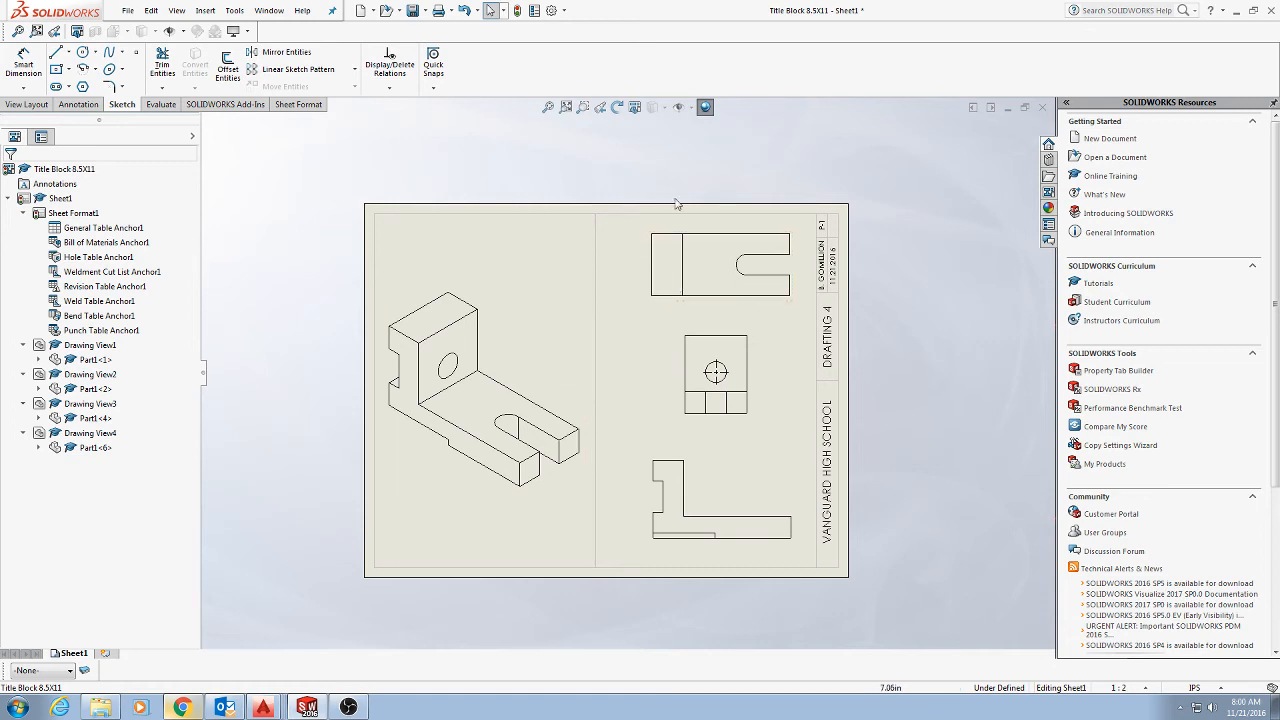
left_click(687, 240)
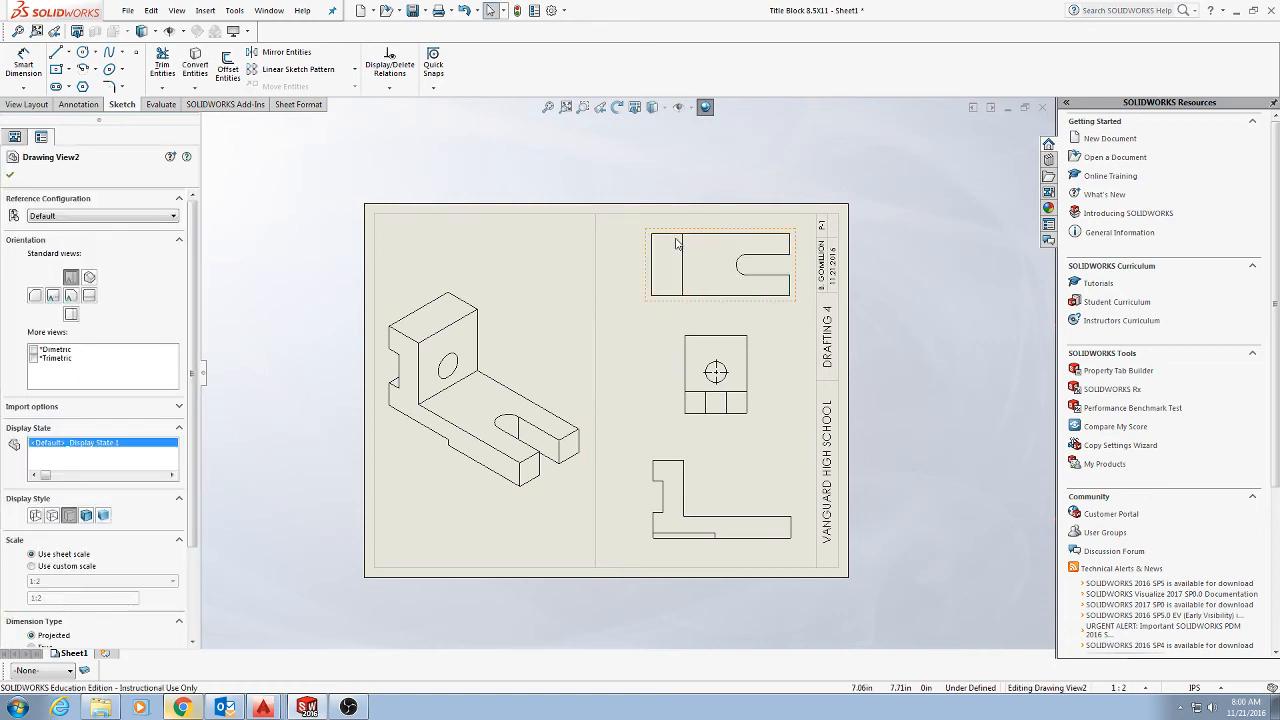
left_click_drag(677, 235, 665, 232)
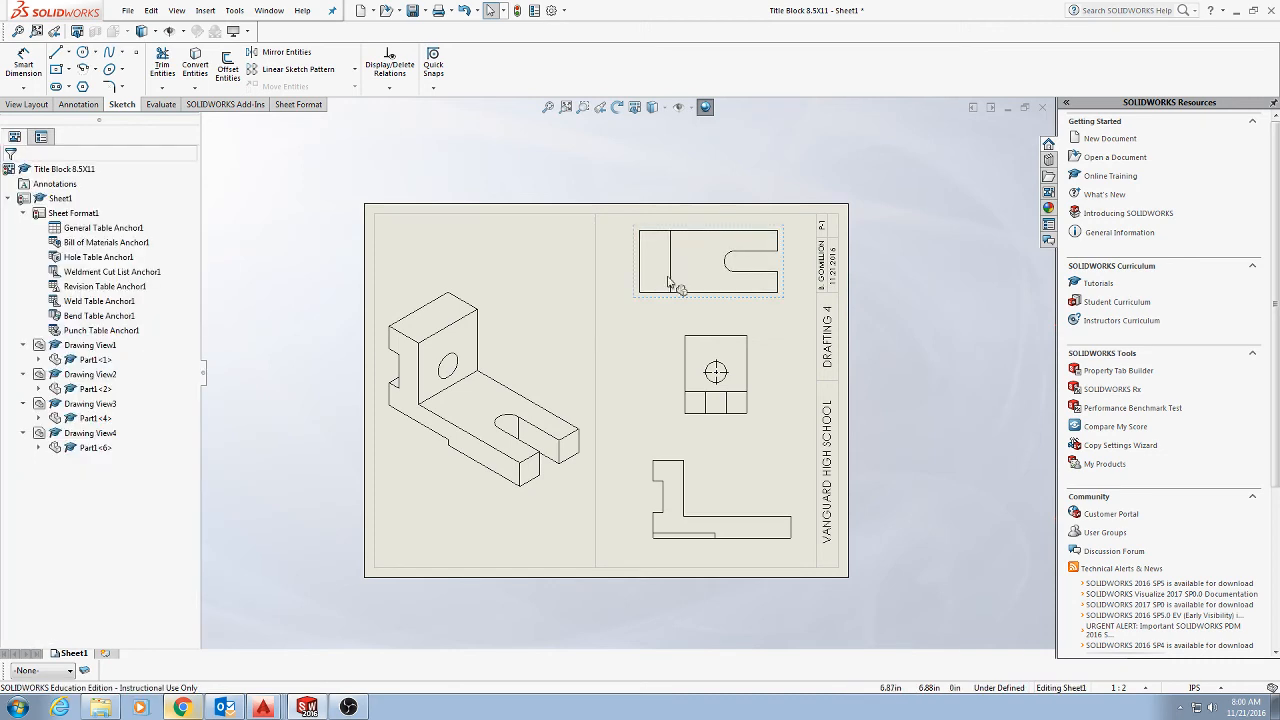
left_click(624, 326)
- Paste a copy of the date note above the isometric view and set its angle to 0°
left_click(495, 262)
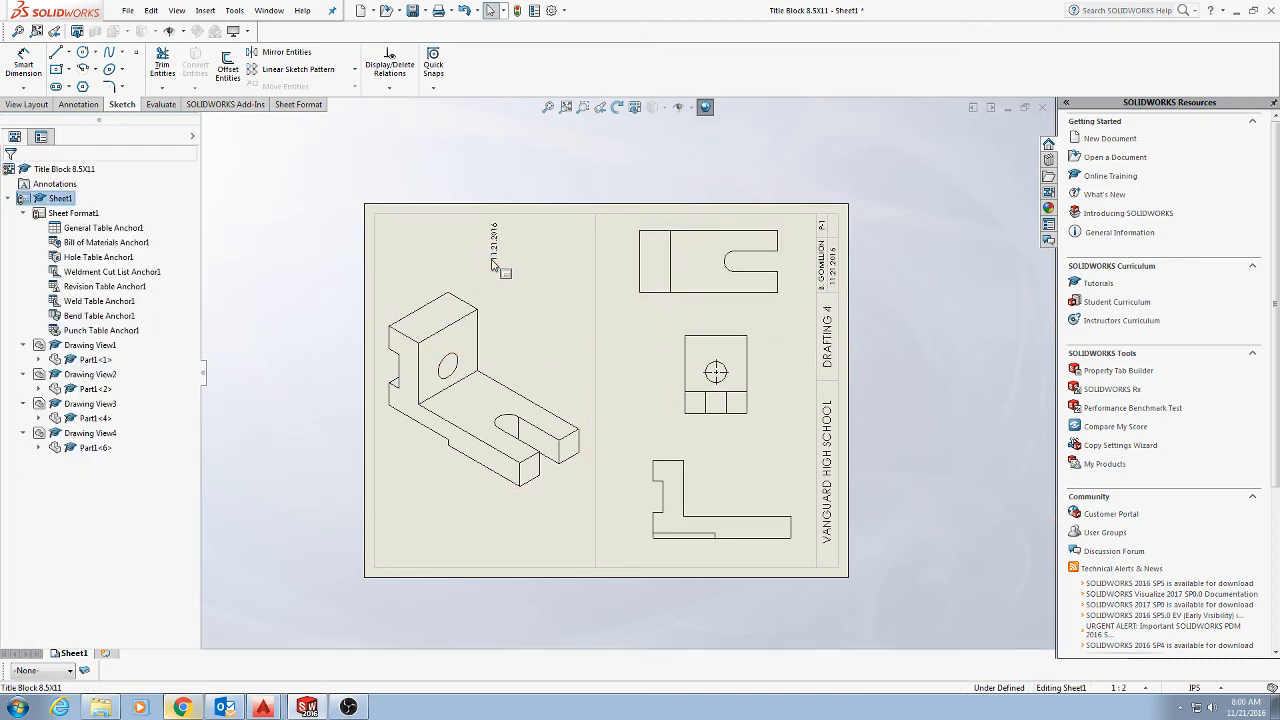
left_click(498, 254)
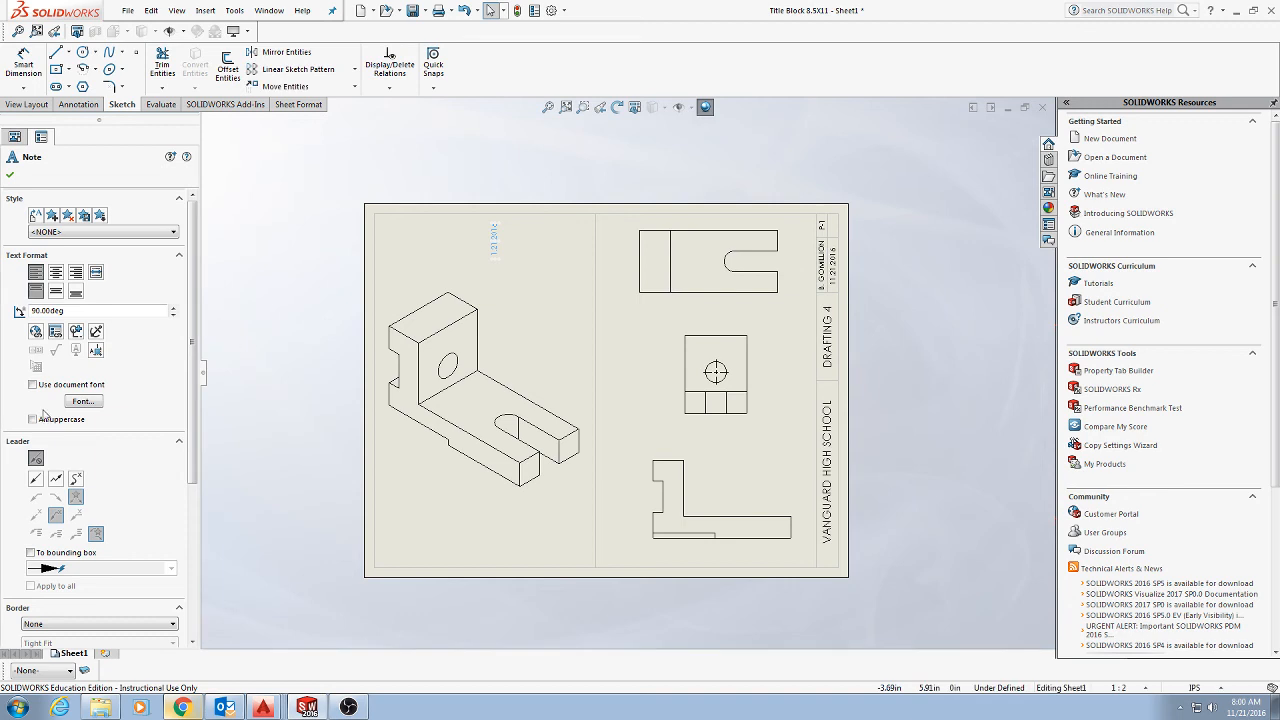
key("Return")
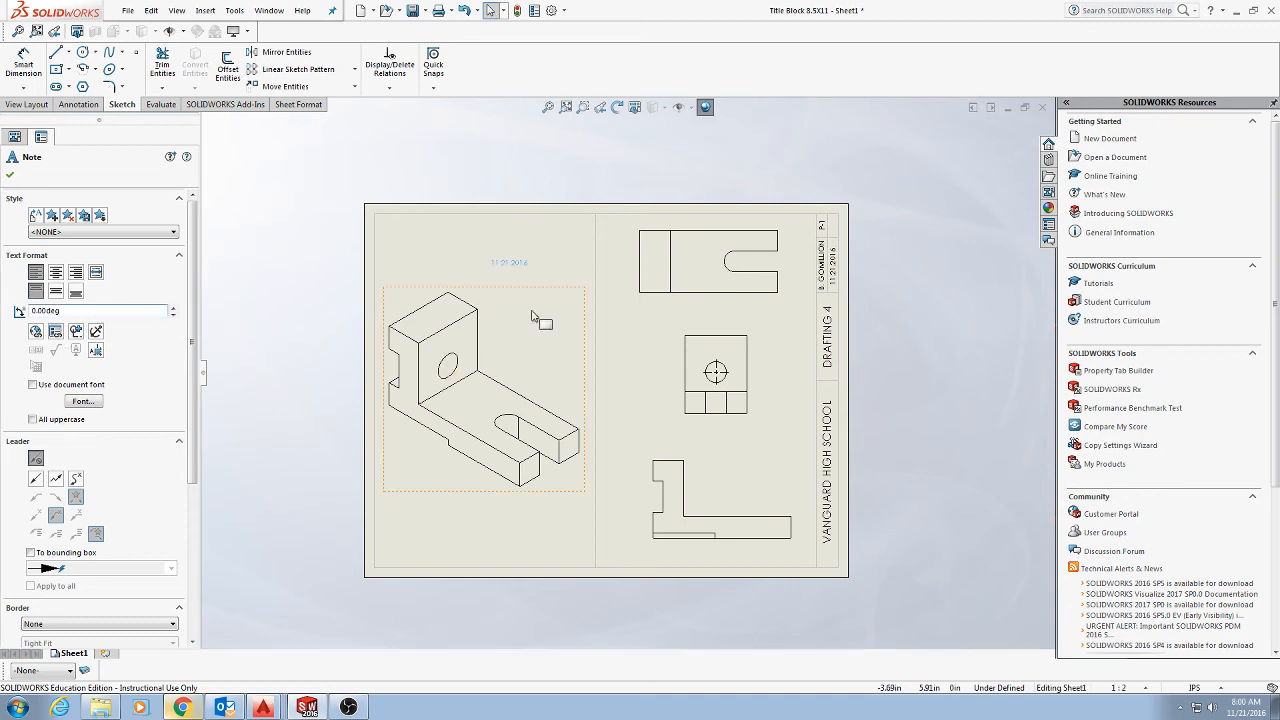
- Replace the pasted note's text with ISOMETRIC VIEW and move it beneath the isometric view
double_click(510, 262)
key("BackSpace")
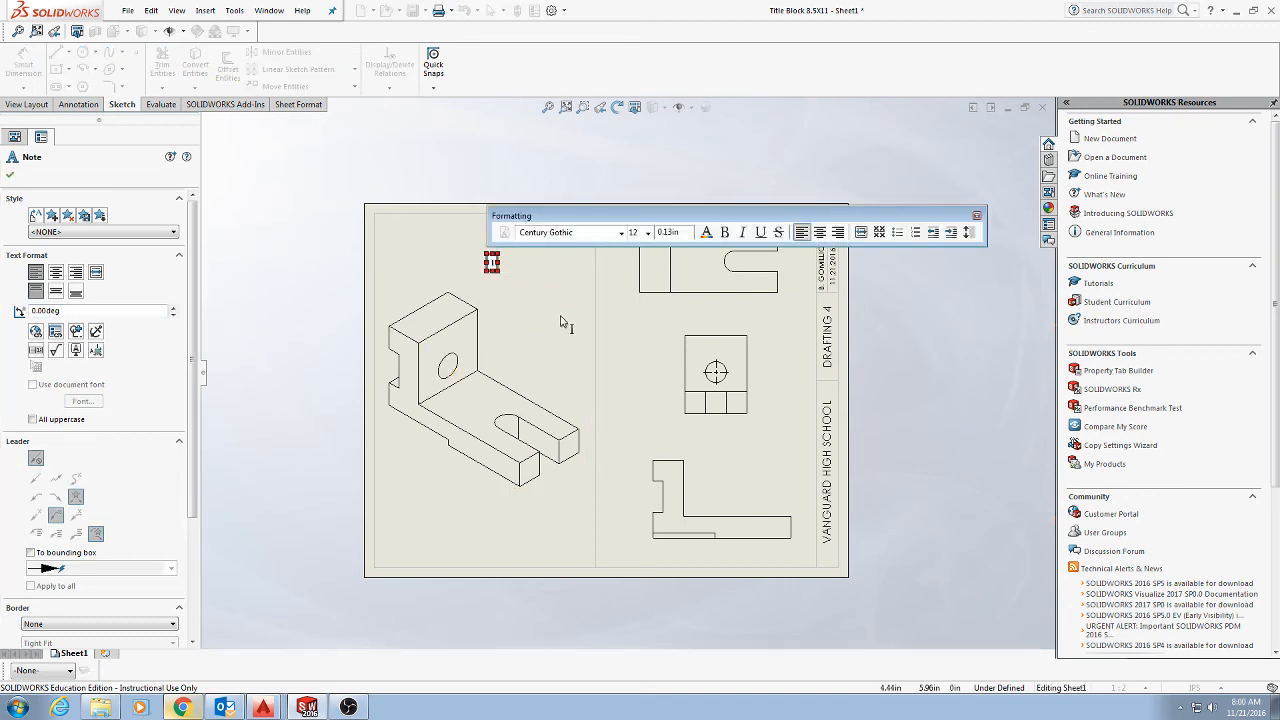
type("isoMETRIC VIEW")
left_click(535, 326)
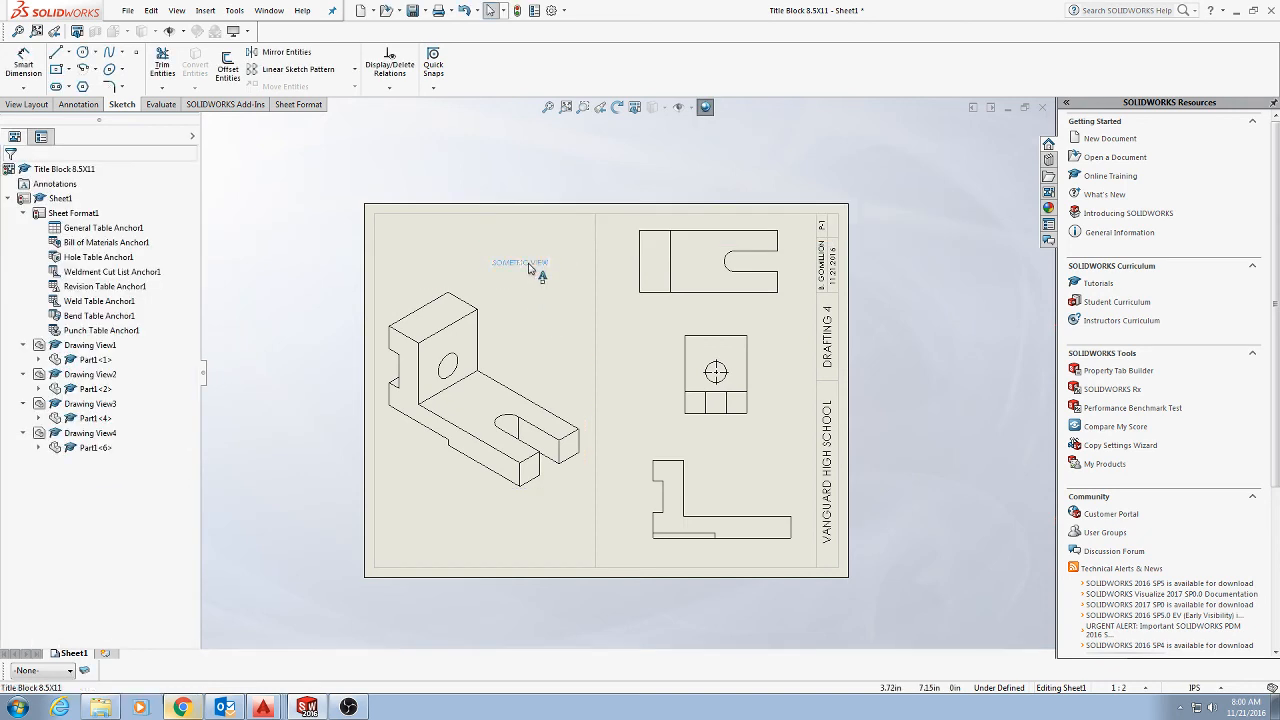
left_click_drag(522, 264, 490, 516)
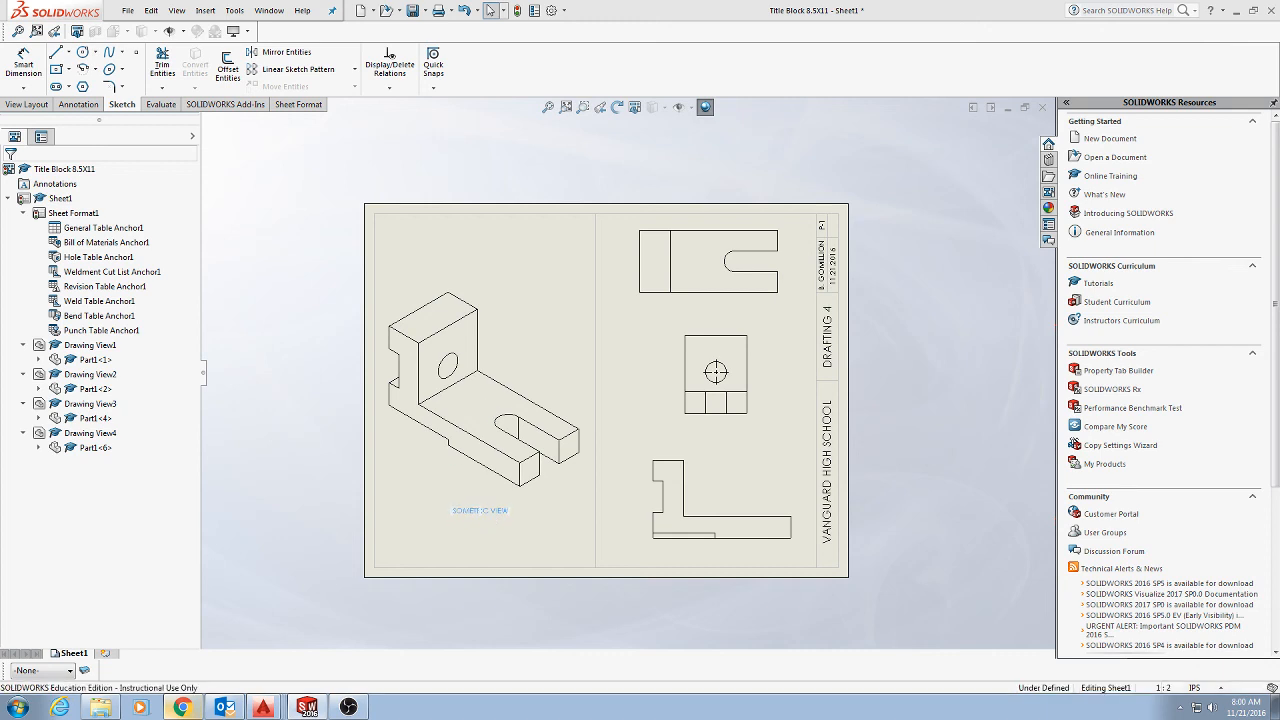
left_click(524, 515)
- Copy the ISOMETRIC VIEW label and place the copy beneath the top view
left_click(475, 511)
key("ctrl+c")
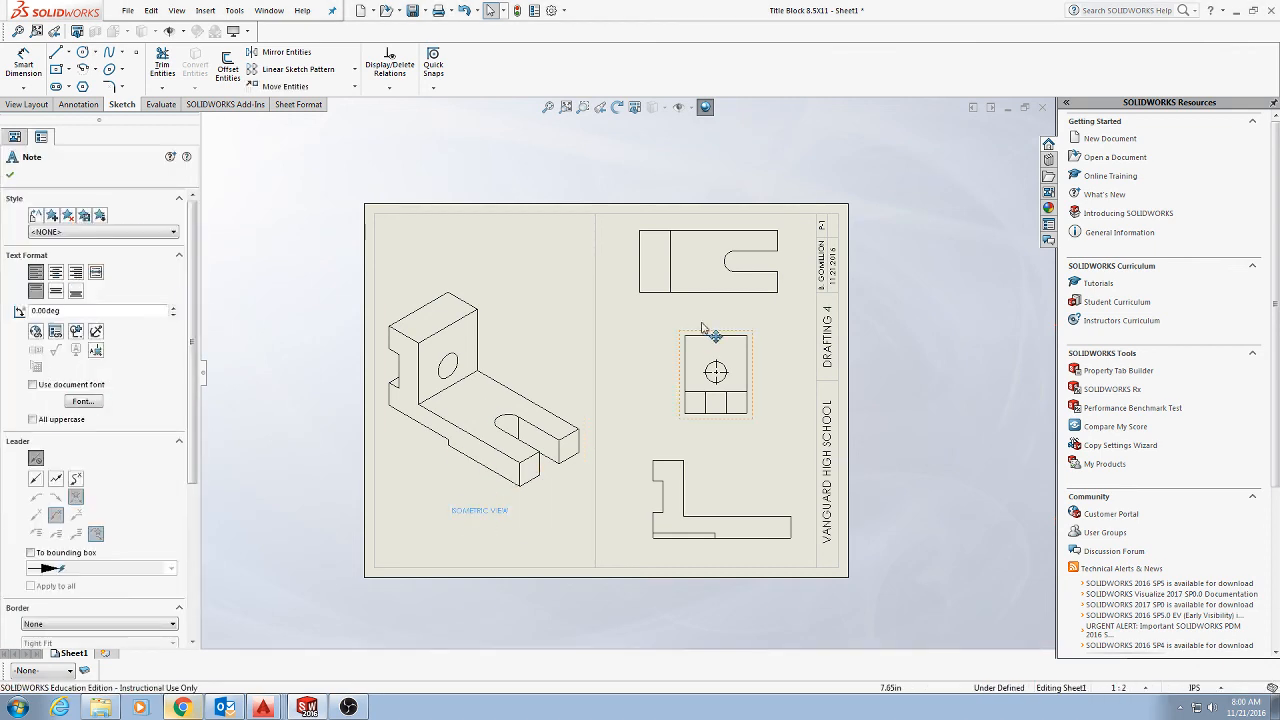
left_click(716, 312)
key("ctrl+v")
left_click_drag(738, 314, 696, 313)
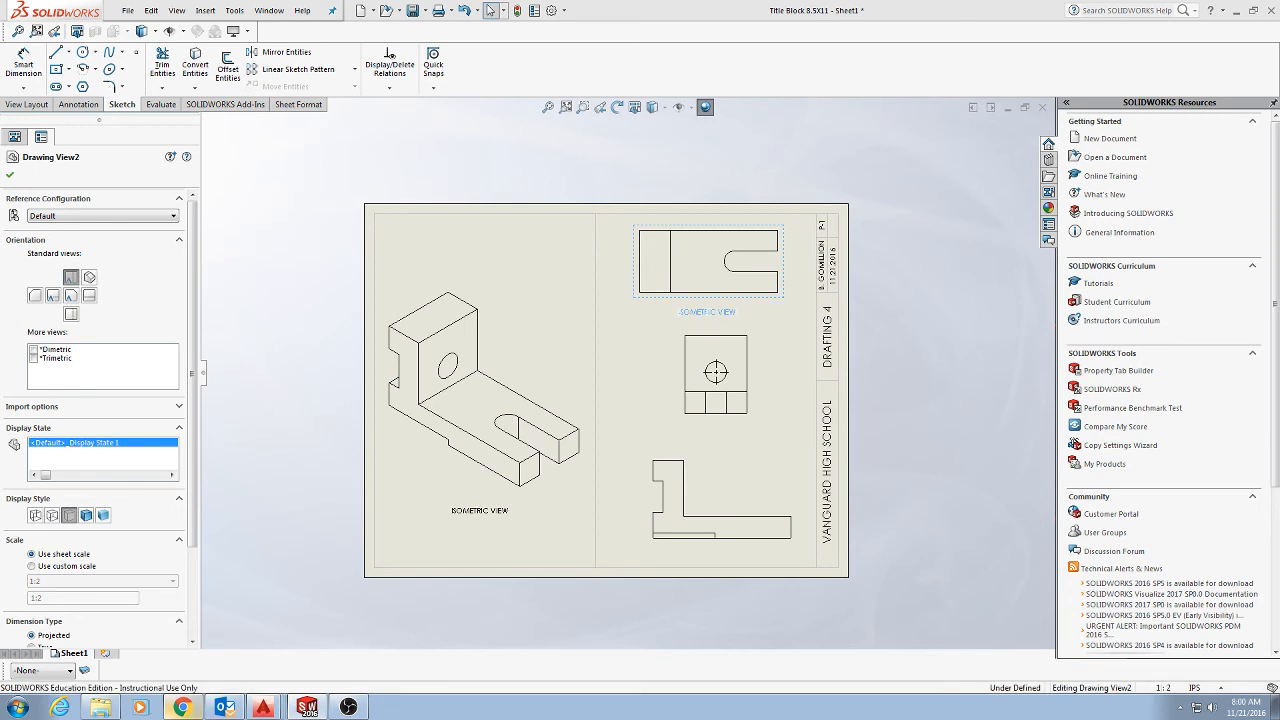
- Change the copied label's text to TOP VIEW and center it under the top view
double_click(699, 313)
type("TOP VIEW")
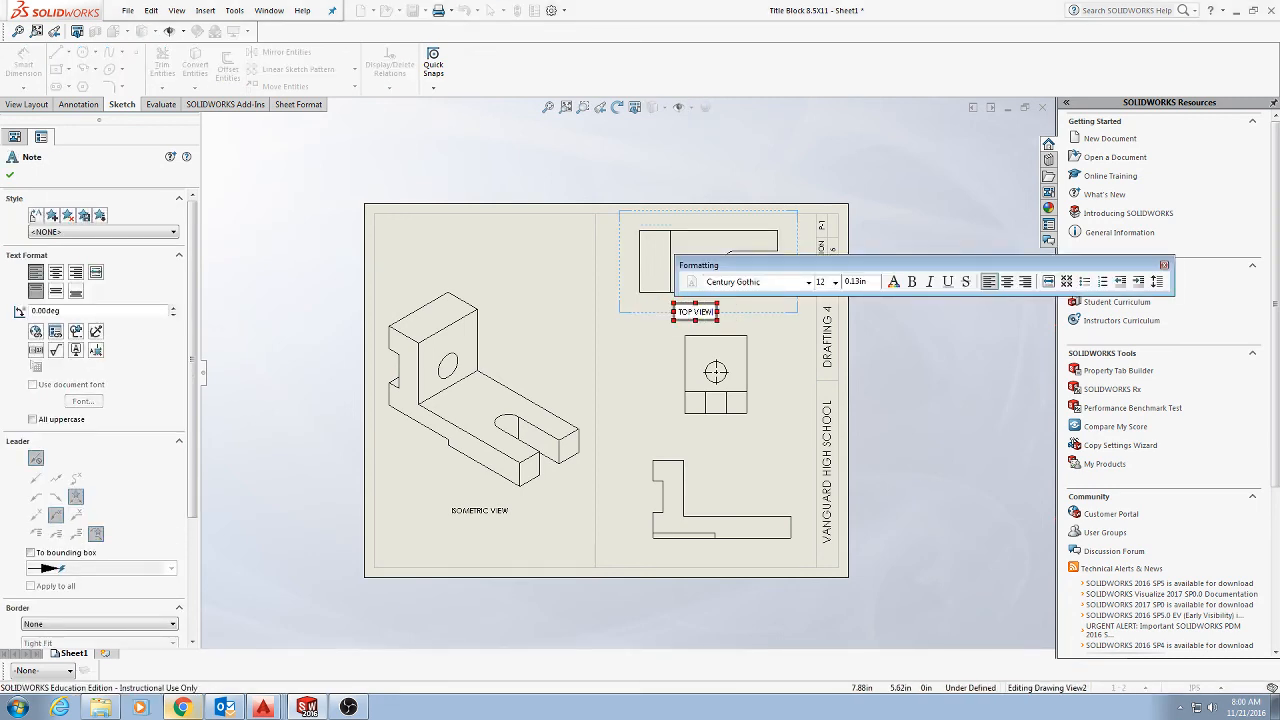
left_click(650, 325)
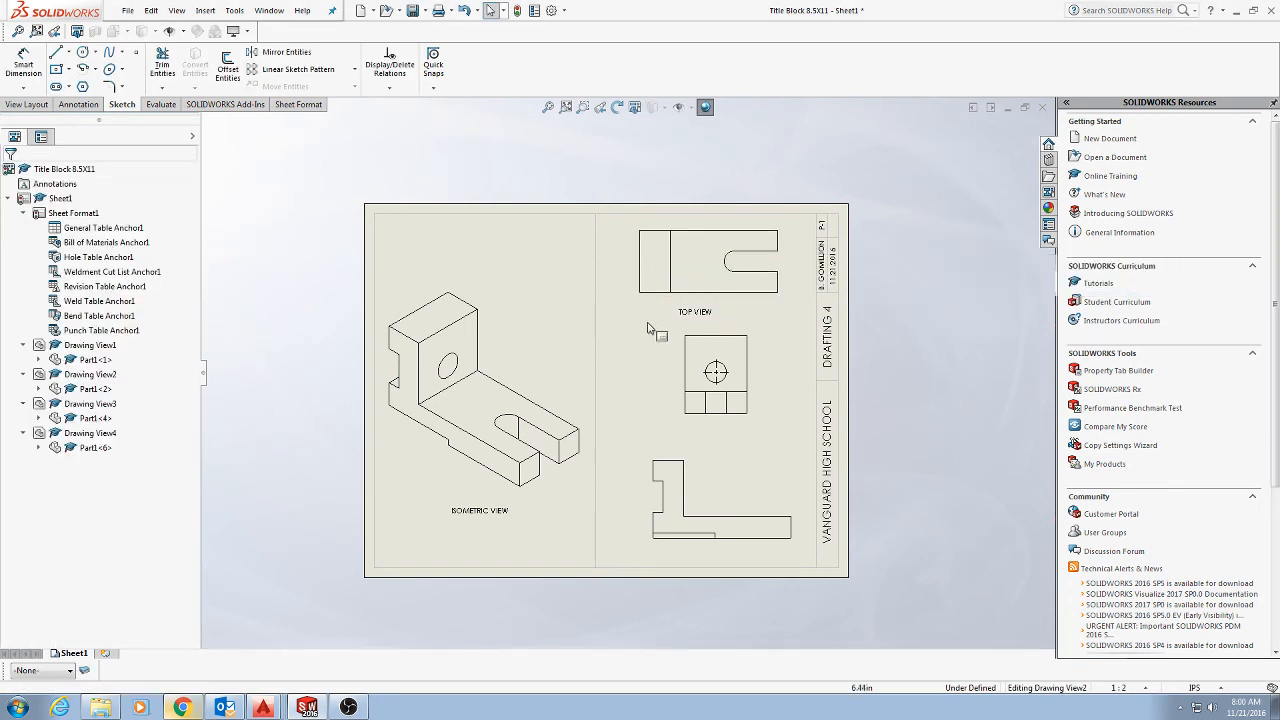
left_click_drag(694, 314, 707, 312)
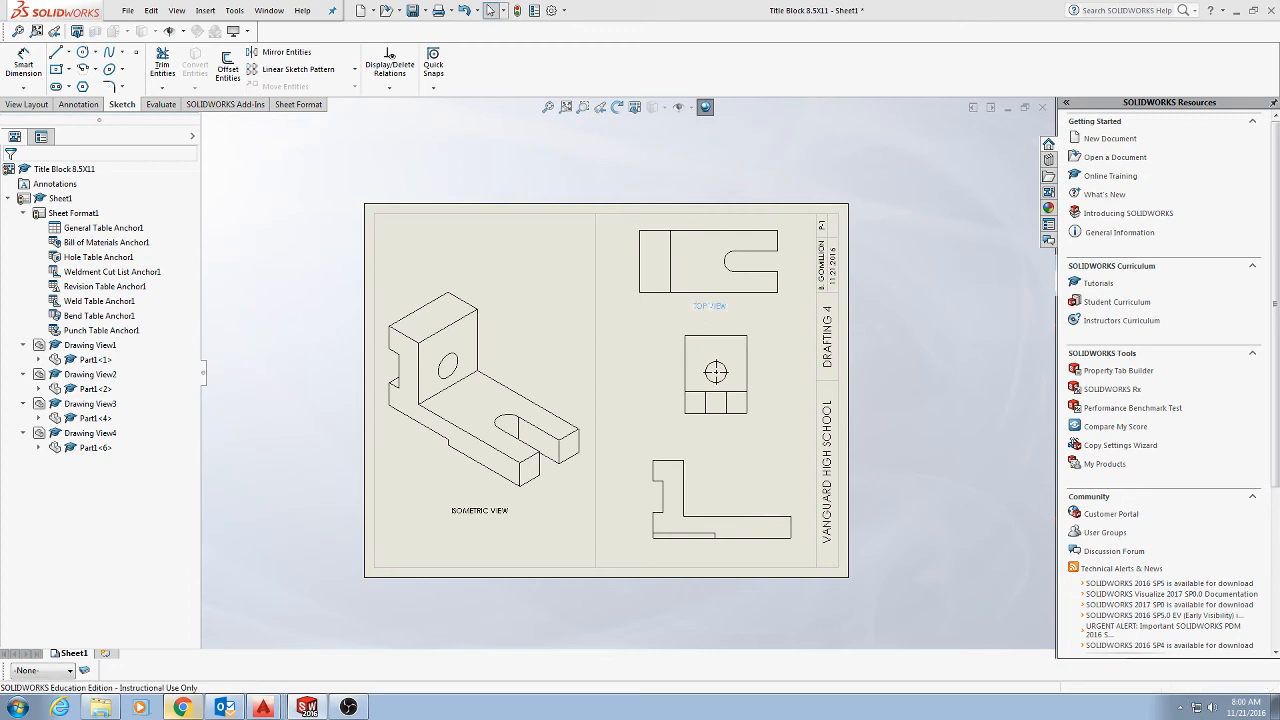
- Copy the TOP VIEW label beneath the right view and change the copy's text to RIGHT VIEW
left_click(707, 314)
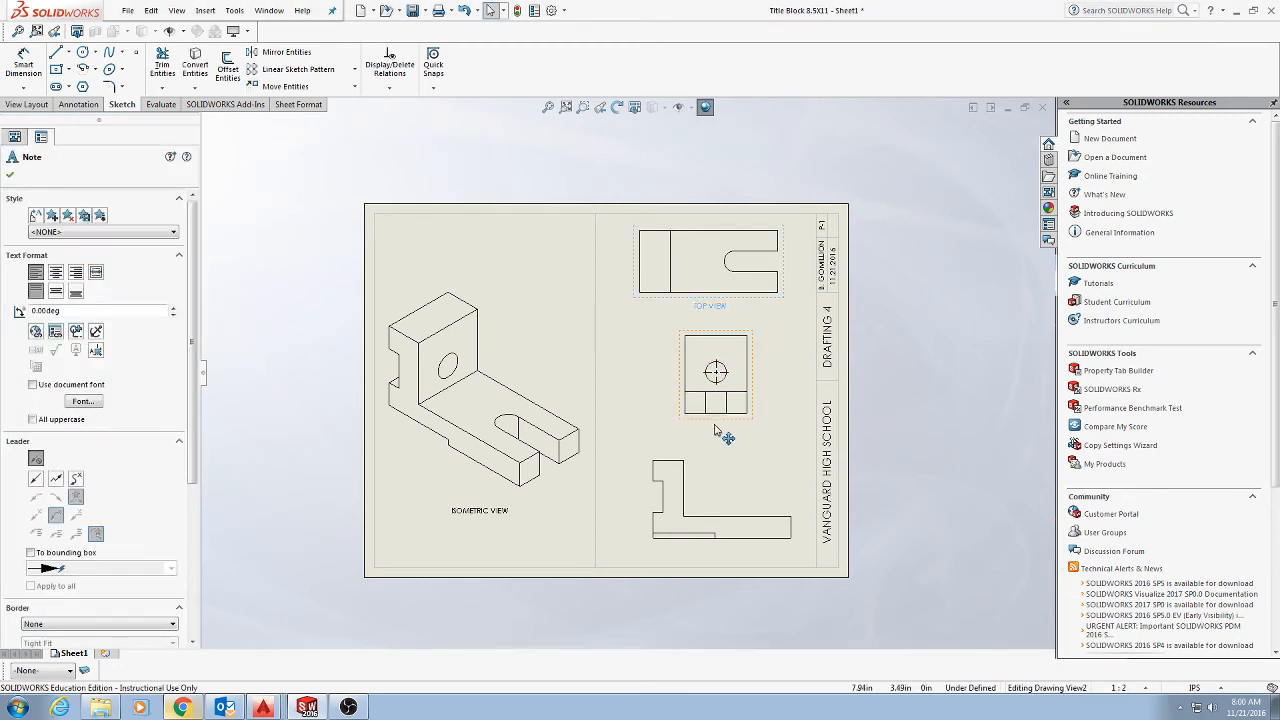
key("ctrl+v")
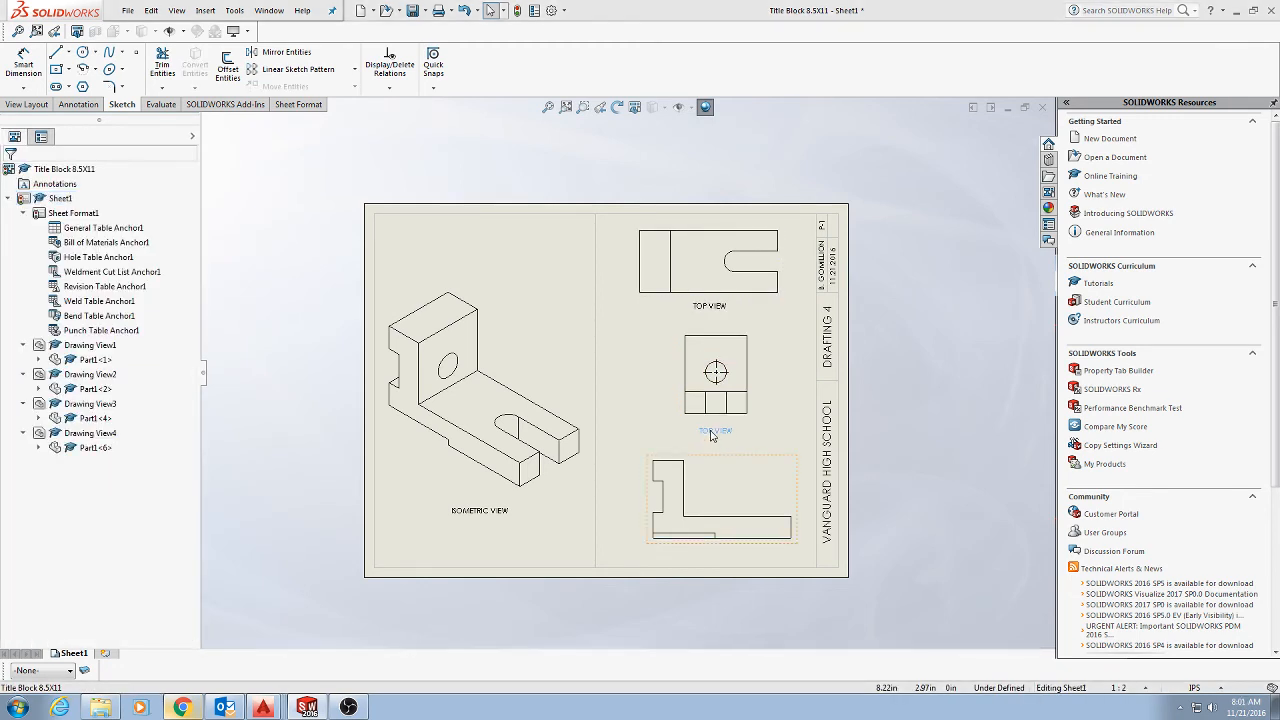
double_click(713, 431)
type("RIGH")
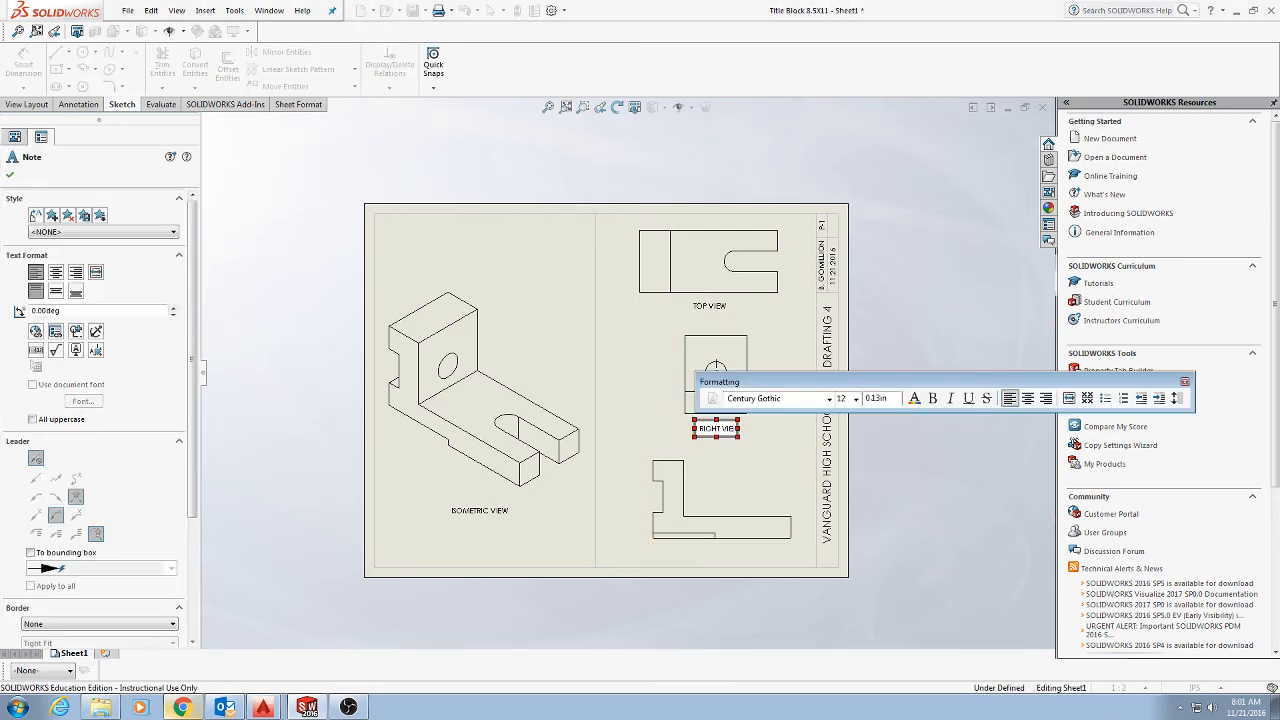
left_click(768, 444)
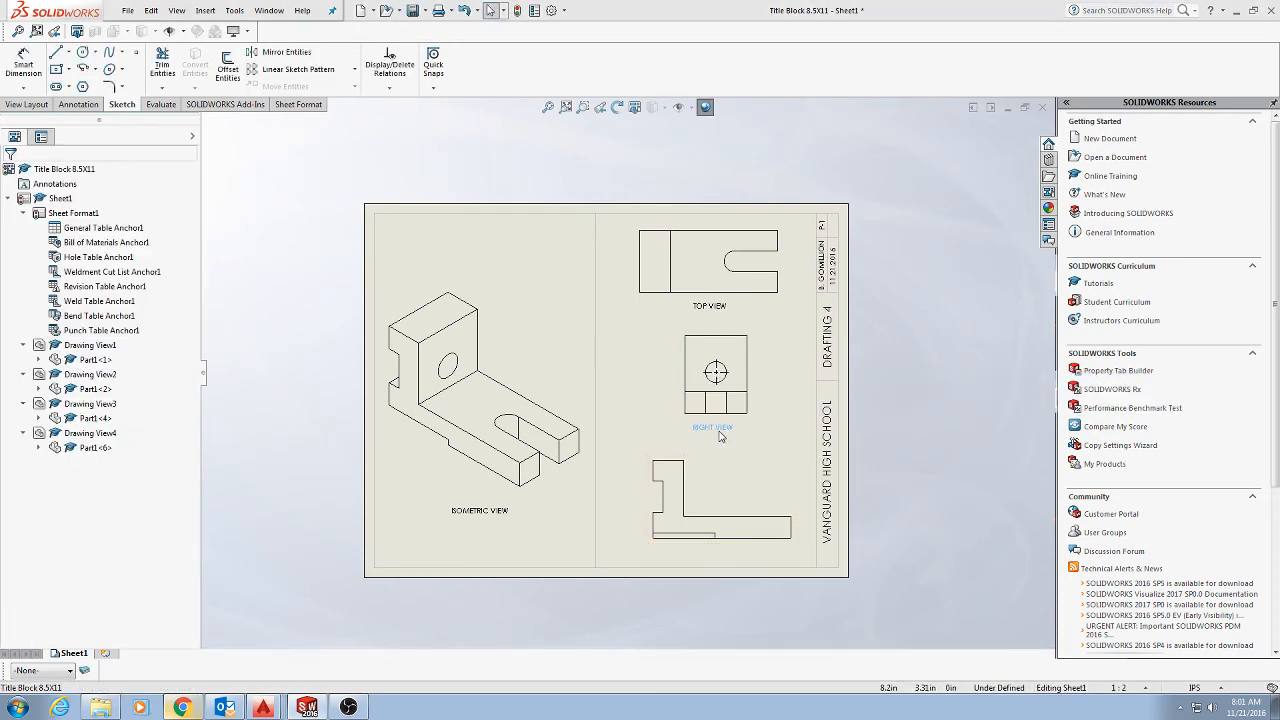
- Paste another label beneath the front view, change its text to FRONT VIEW and center it under the view
left_click(728, 538)
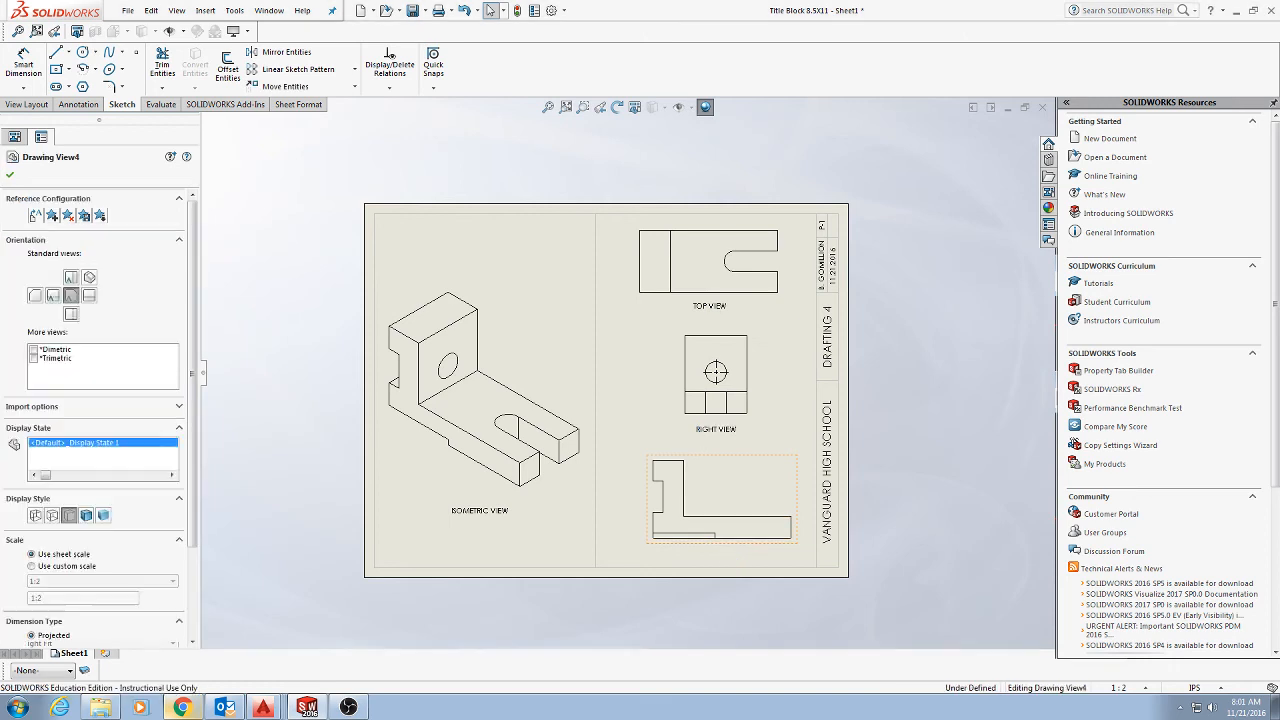
key("ctrl+v")
left_click_drag(733, 558, 722, 558)
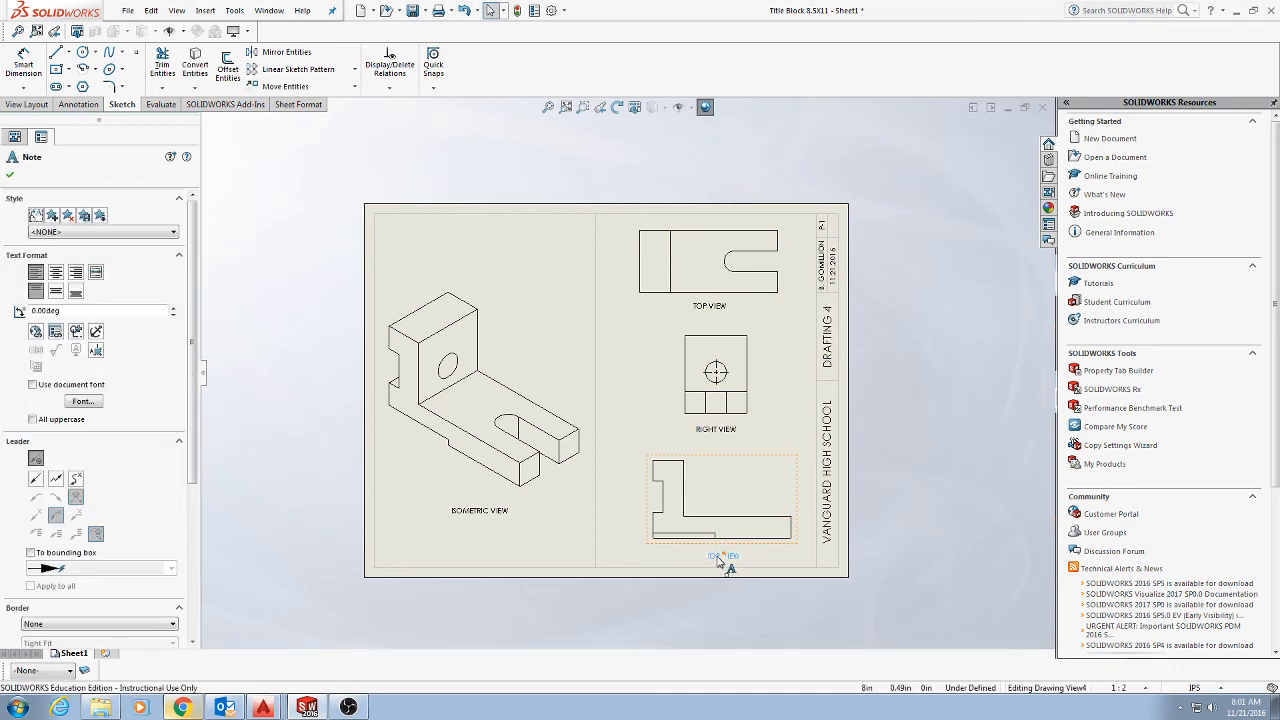
double_click(723, 558)
type("FRONT VIEW")
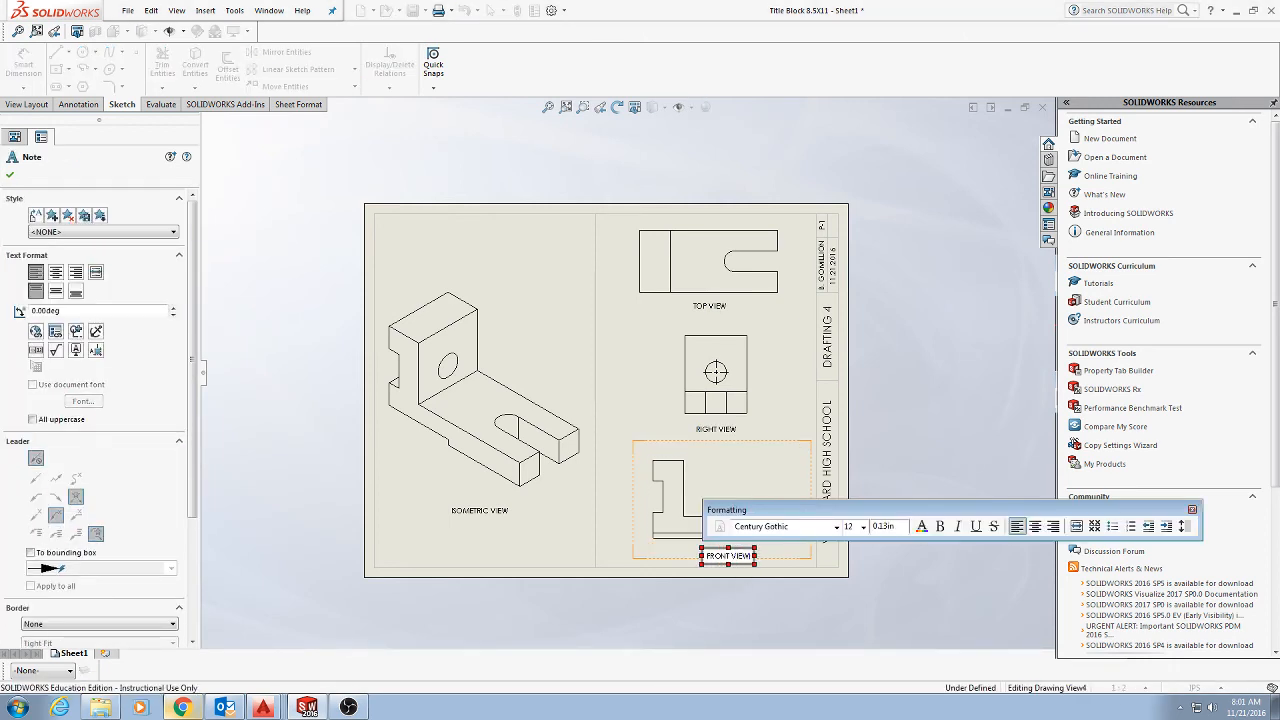
left_click(674, 464)
left_click_drag(736, 561, 728, 557)
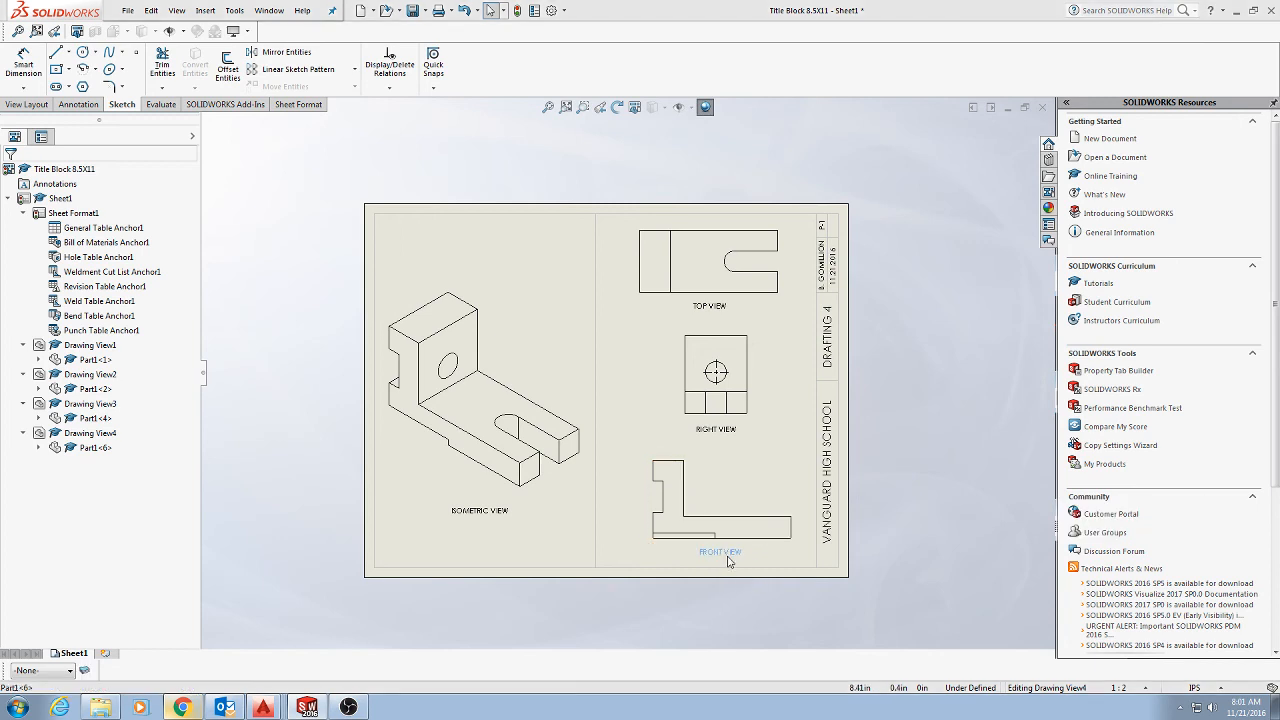
- Finish placing the FRONT VIEW label centered beneath the front view and fit the whole sheet in view
left_click(730, 562)
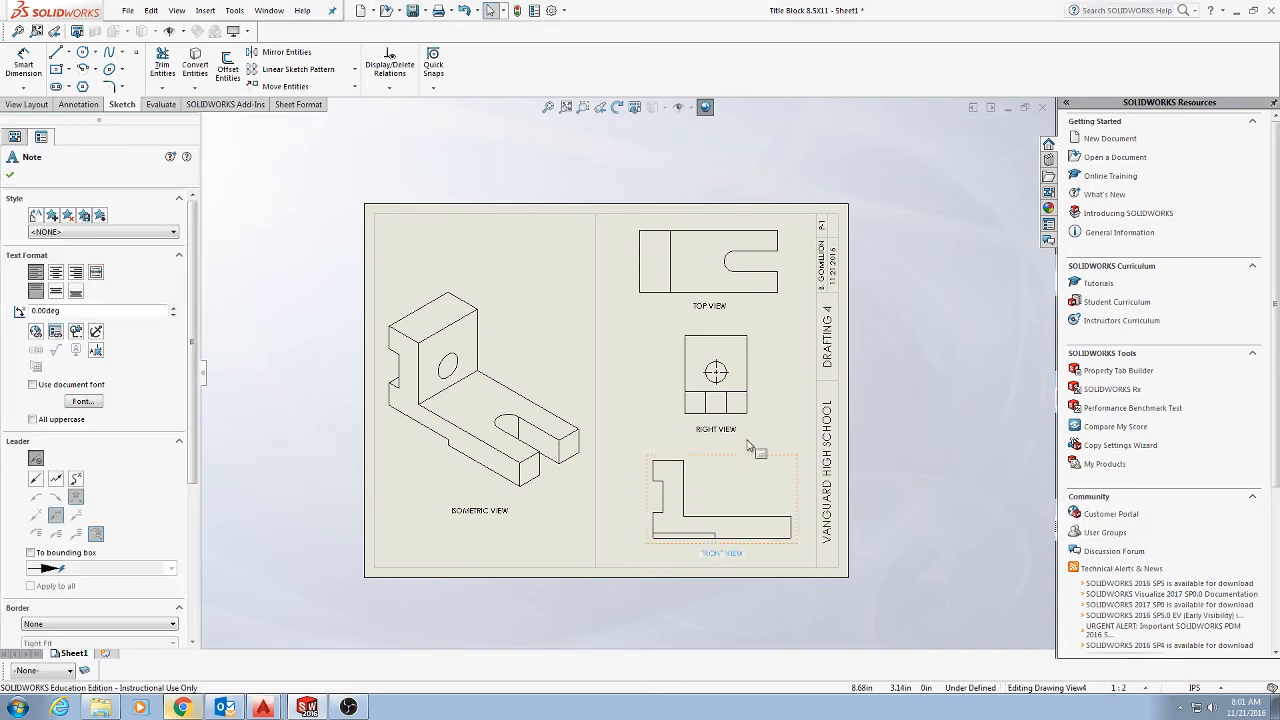
left_click(590, 362)
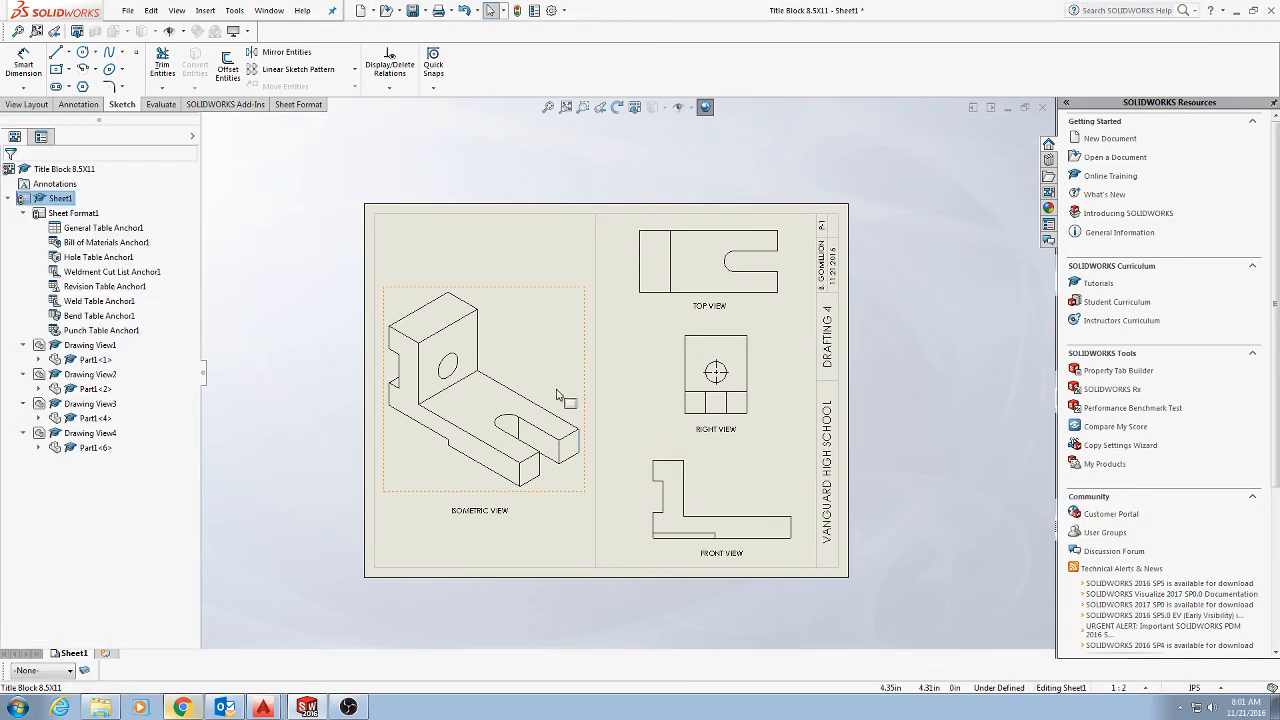
key("f")
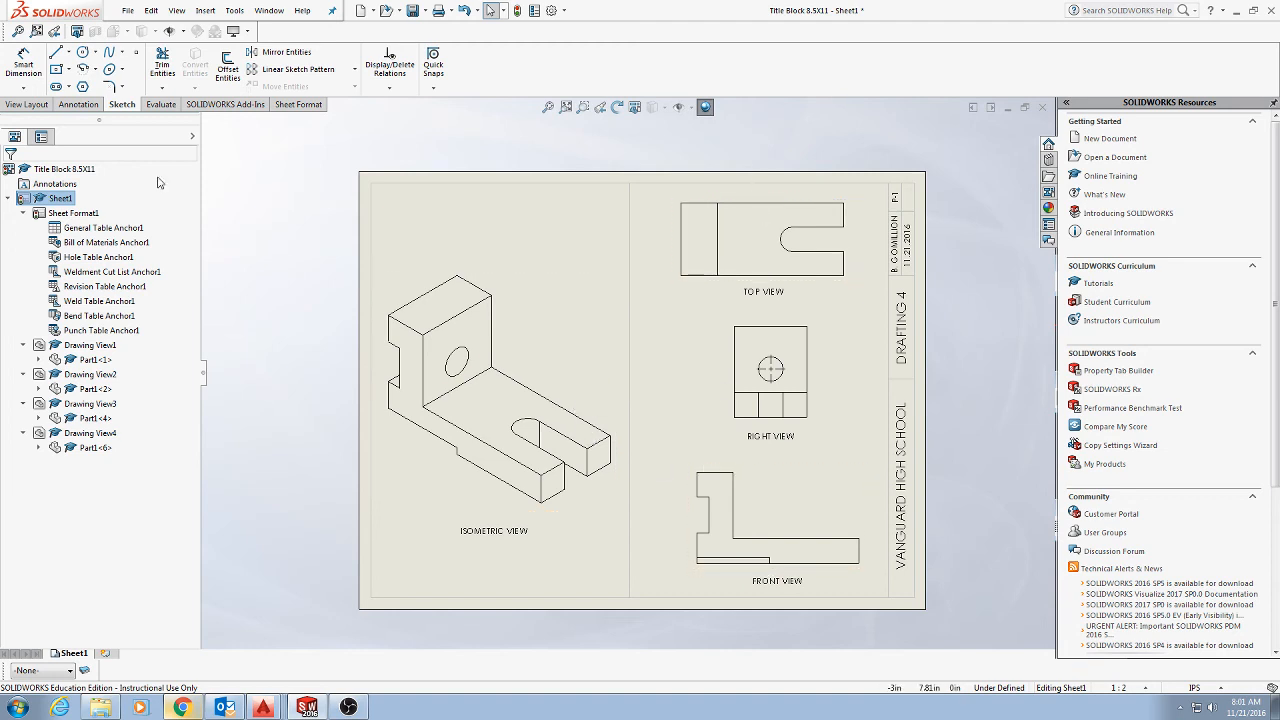
- Try a smart dimension on the top view's left vertical edge with the sheet units in inches
left_click(84, 106)
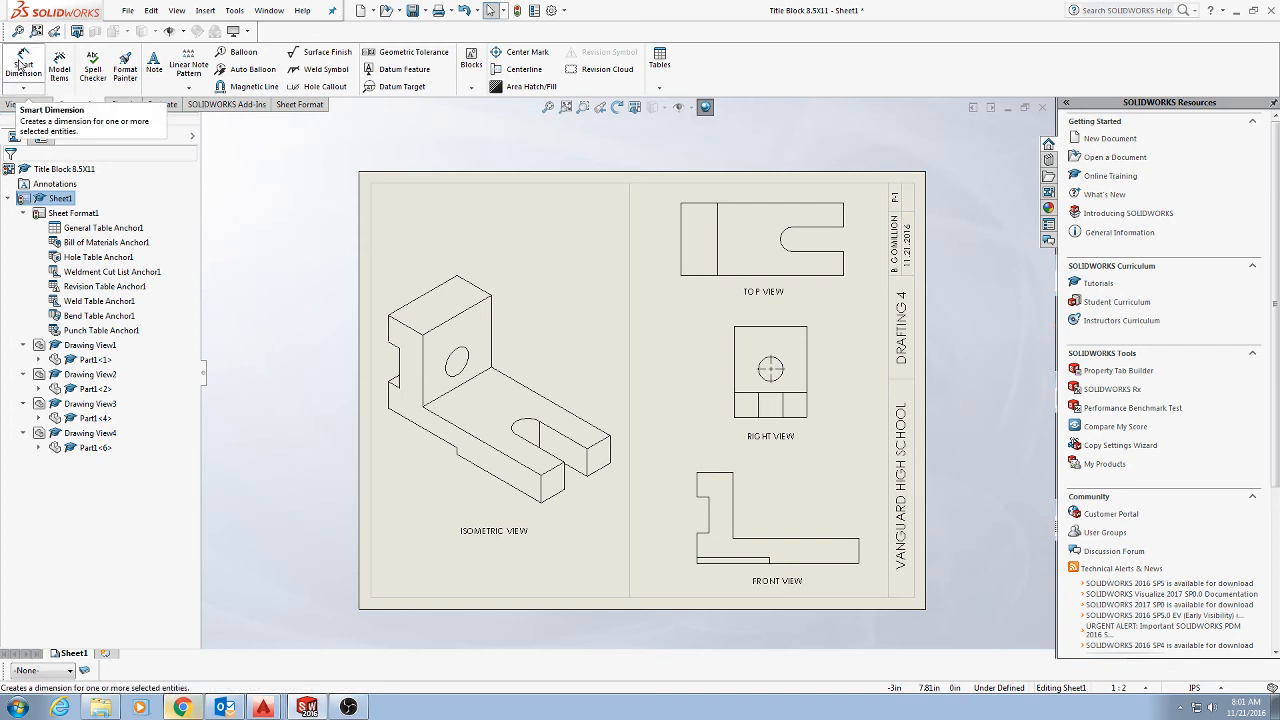
left_click(22, 90)
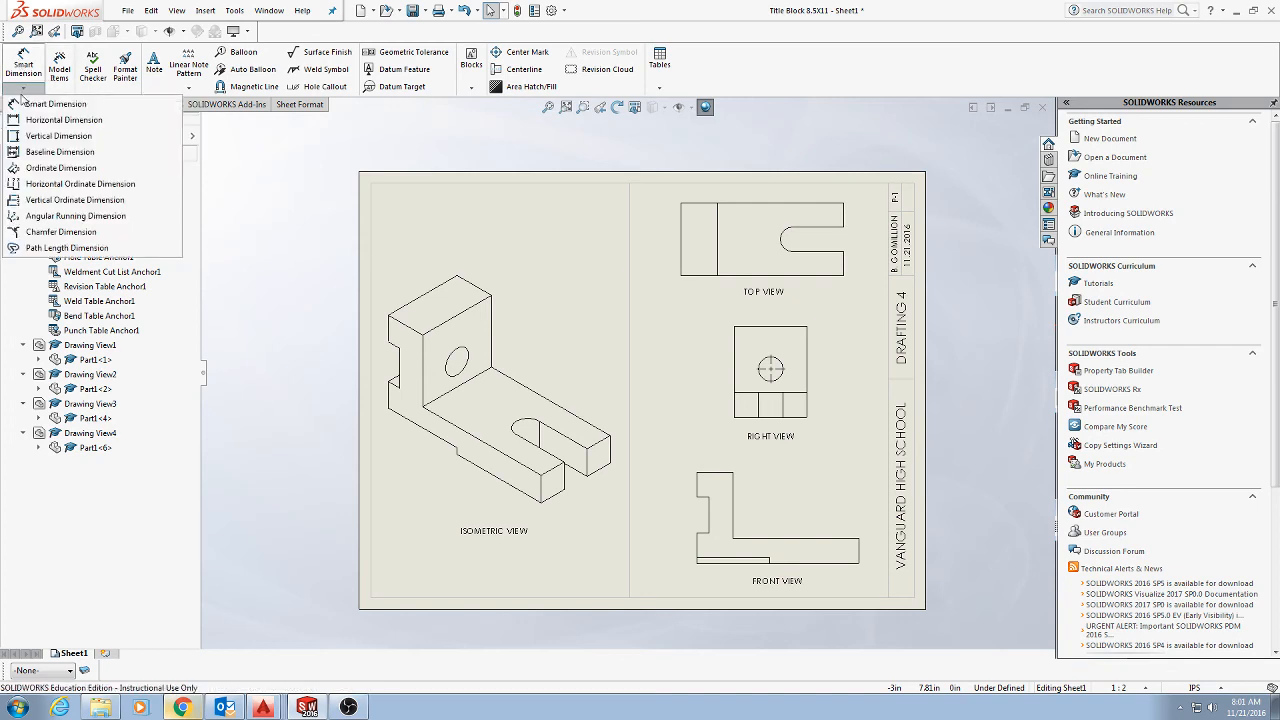
left_click(30, 103)
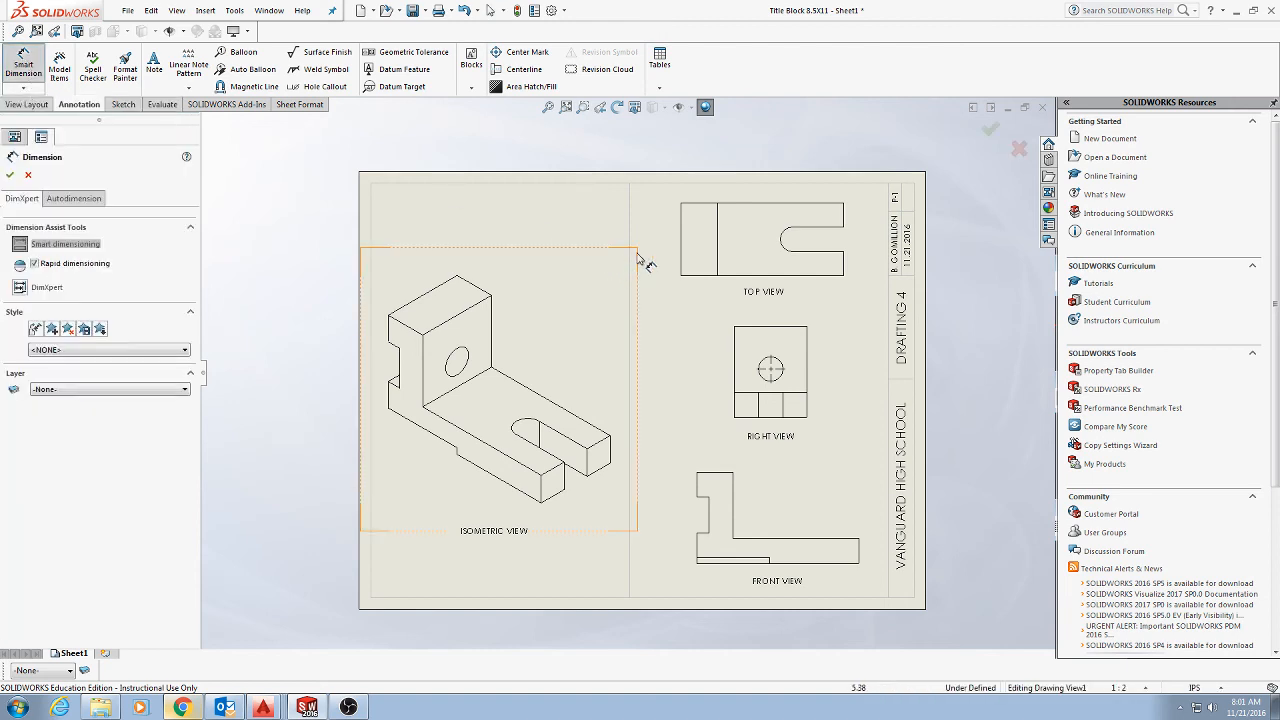
left_click(681, 255)
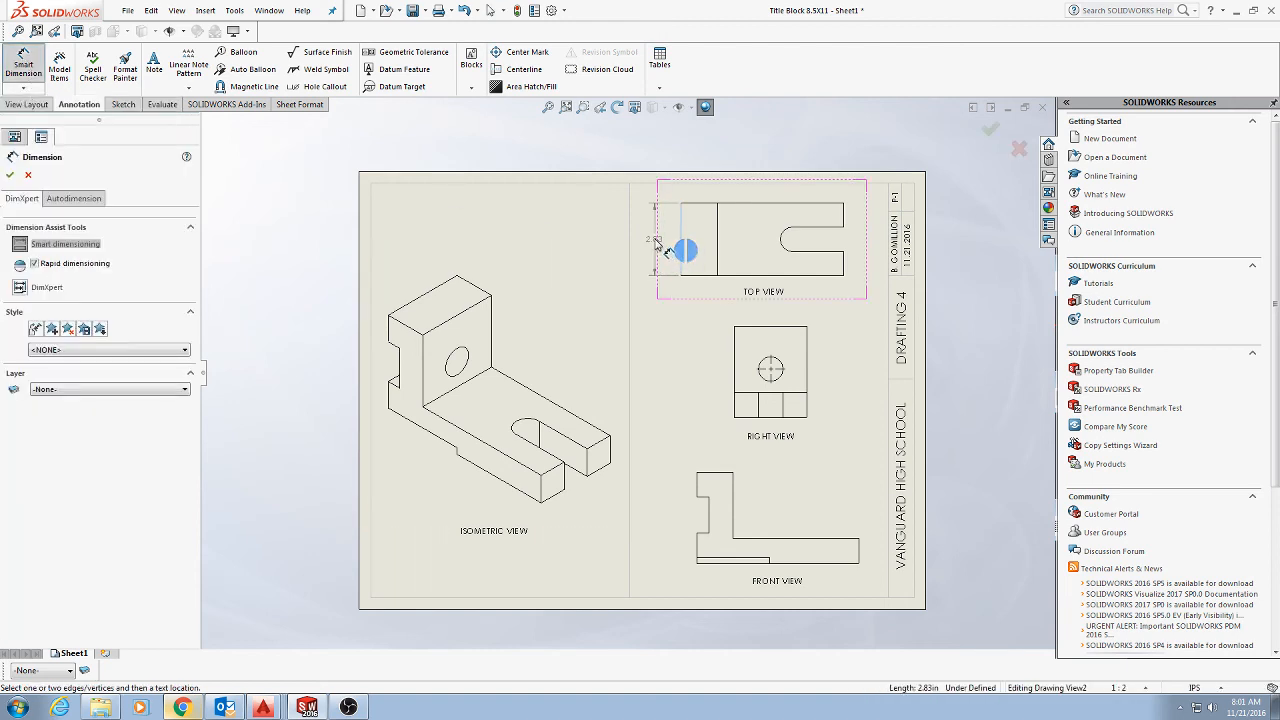
left_click(652, 240)
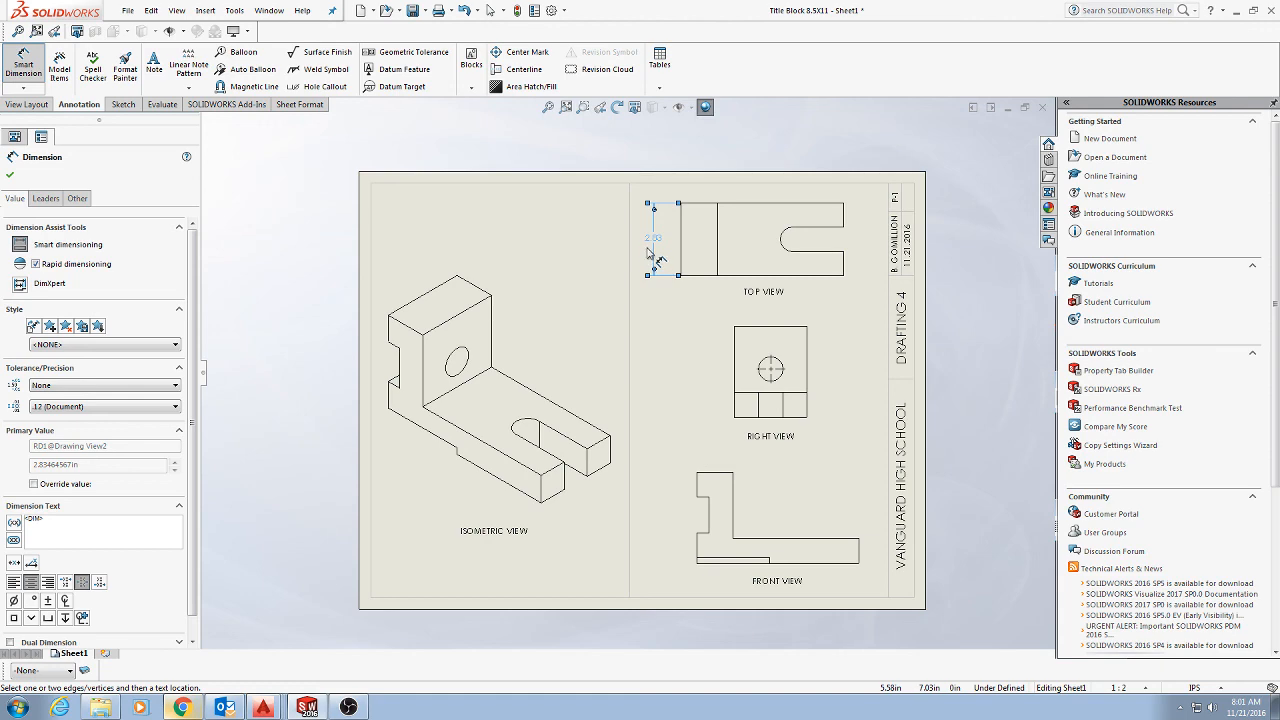
key("Escape")
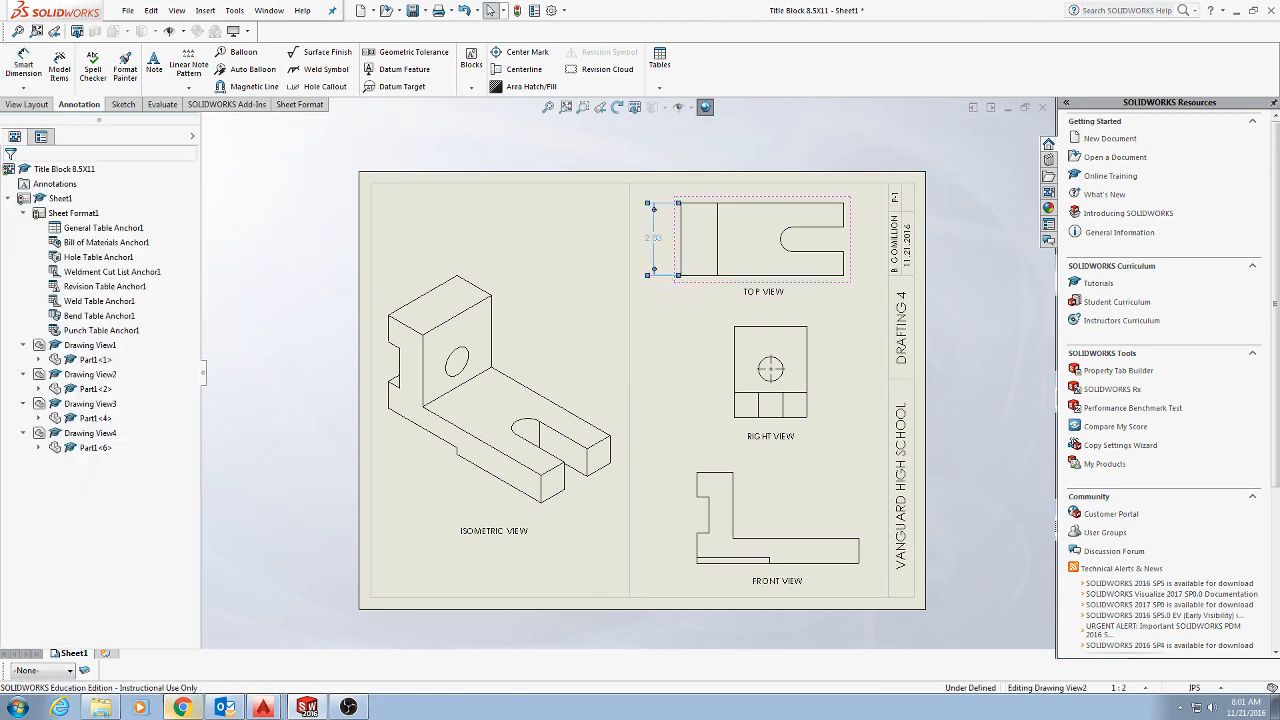
- Switch the document units to MMGS and dimension the top view's left vertical edge, placing the text outside the view
left_click(1214, 689)
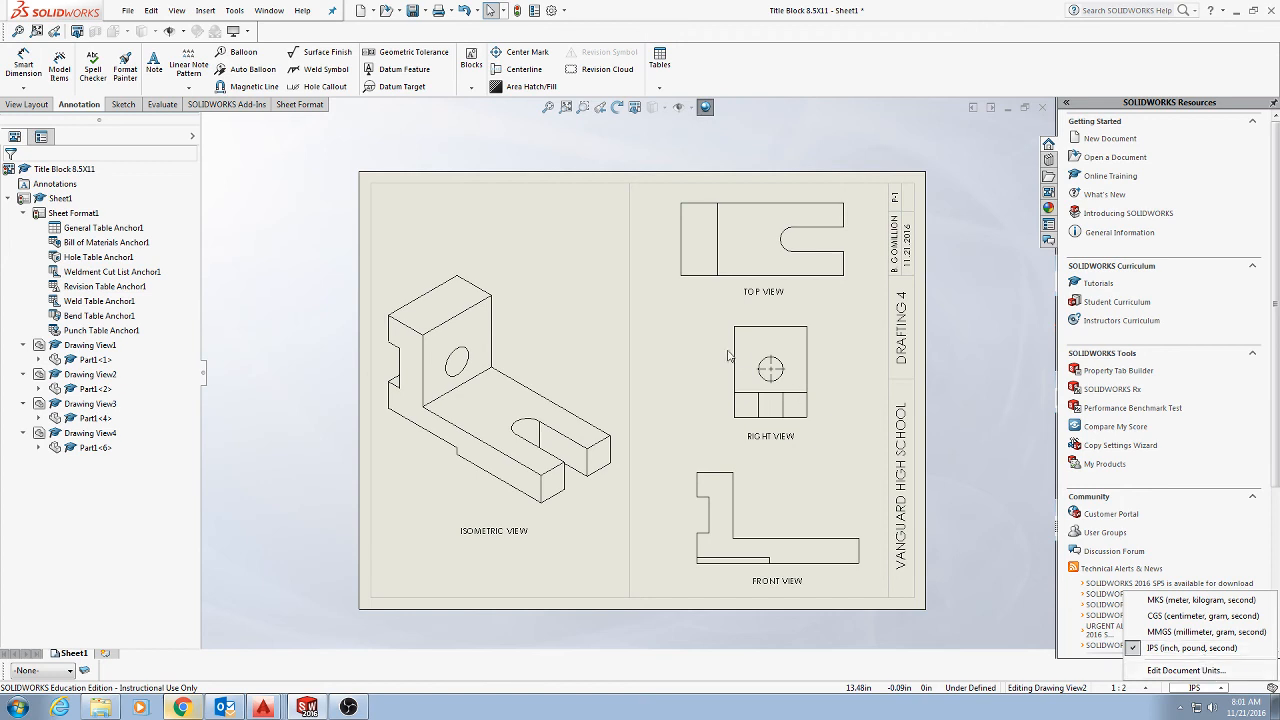
left_click(1190, 648)
left_click(23, 65)
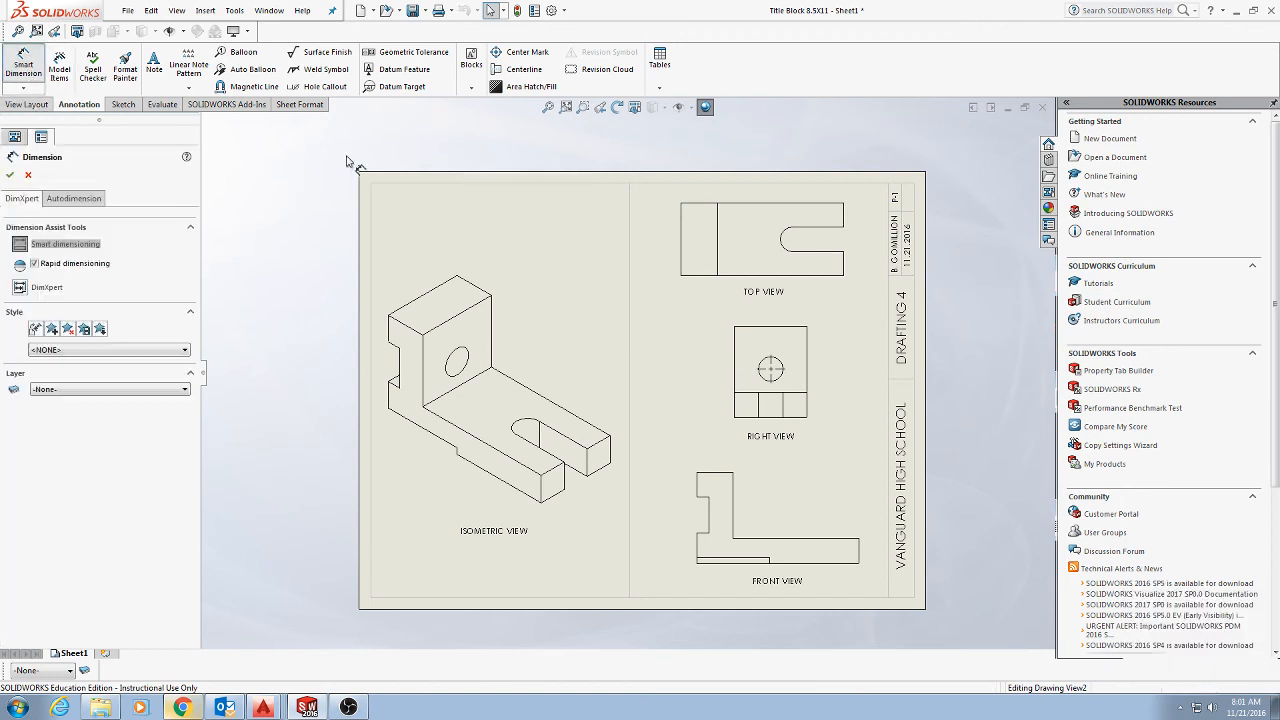
left_click(681, 242)
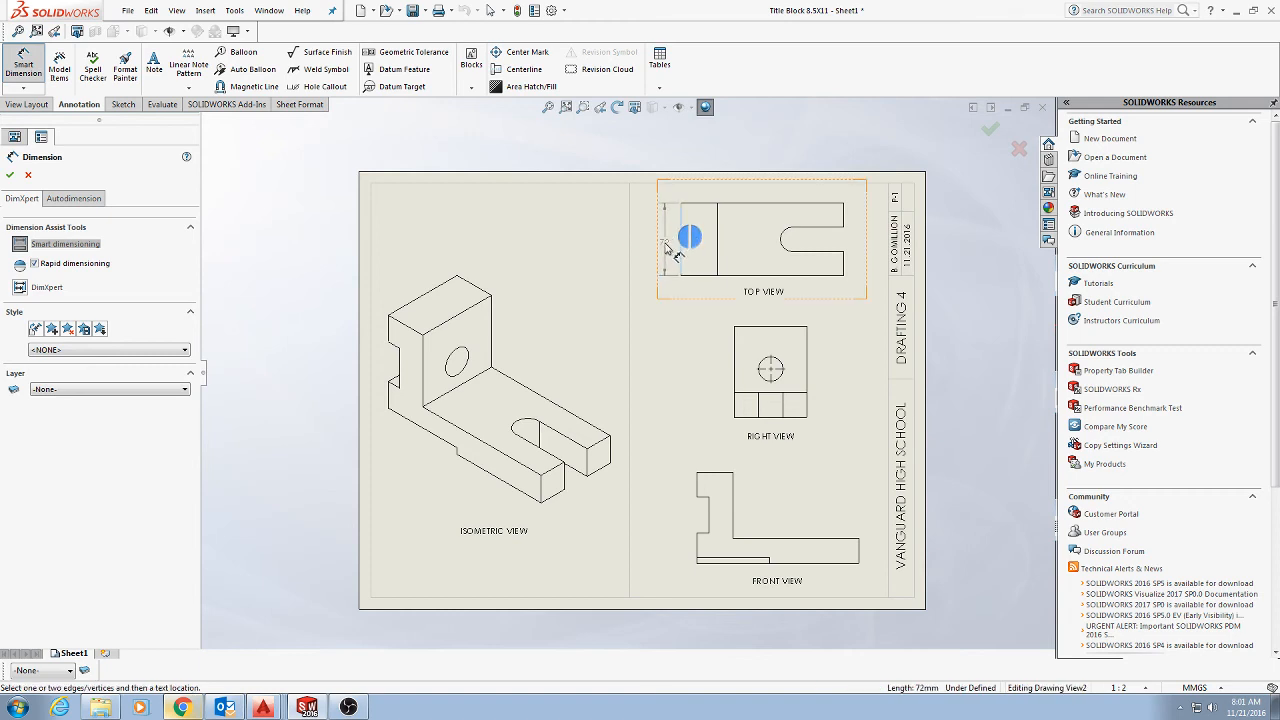
left_click(666, 246)
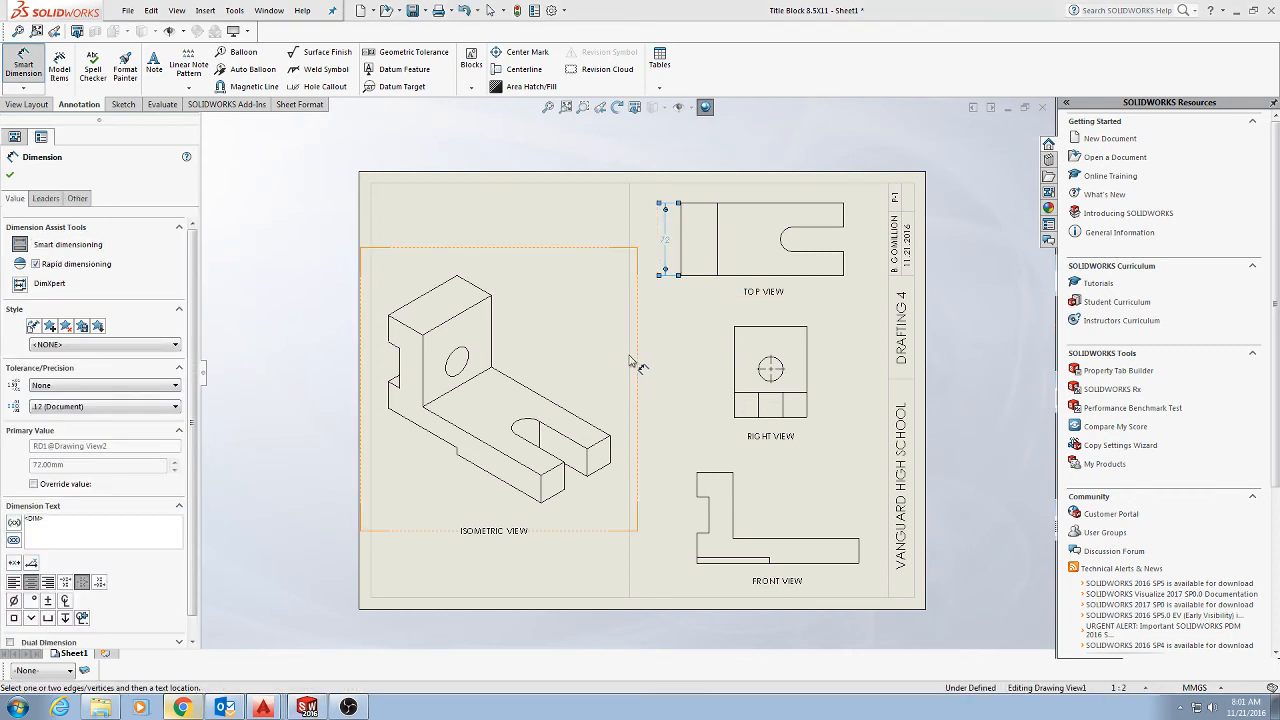
key("Escape")
key("Escape")
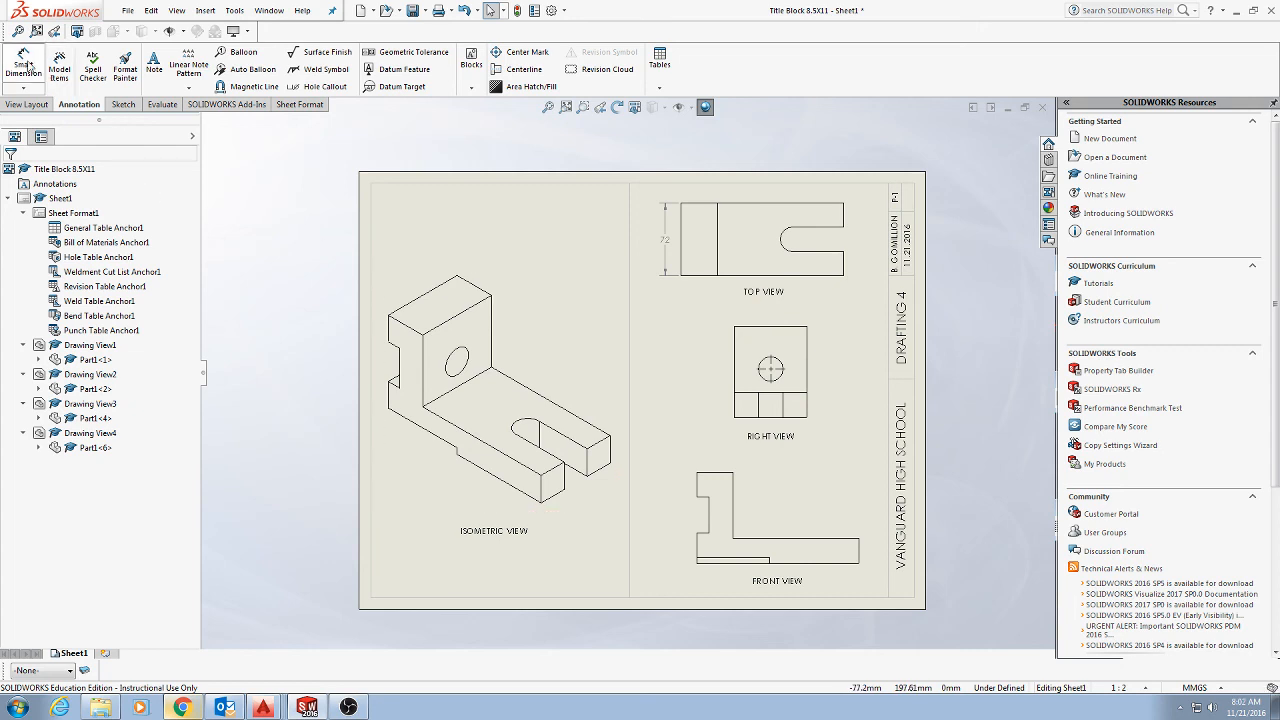
- Dimension the top view's overall length along its upper edge, placing the text above the view
left_click(26, 64)
left_click(754, 204)
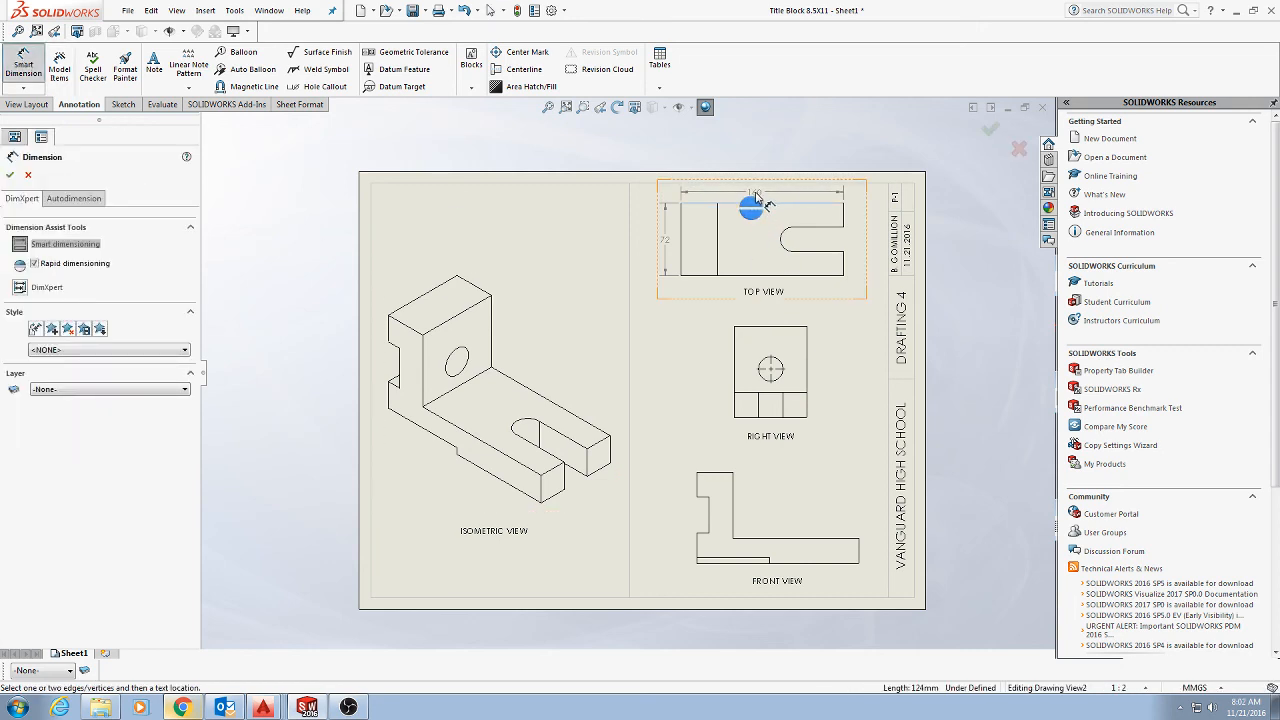
left_click(756, 196)
key("Escape")
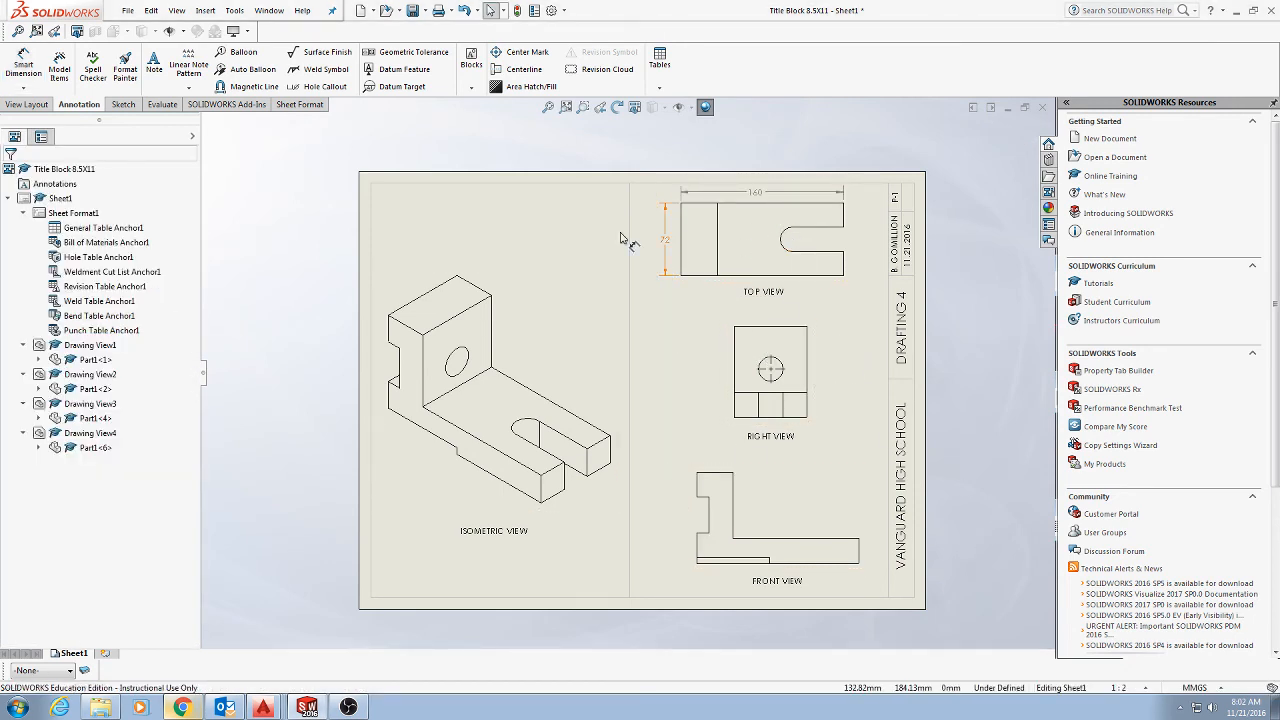
- Try dimensioning the upper-left edge of the upright block in the isometric view
left_click(23, 64)
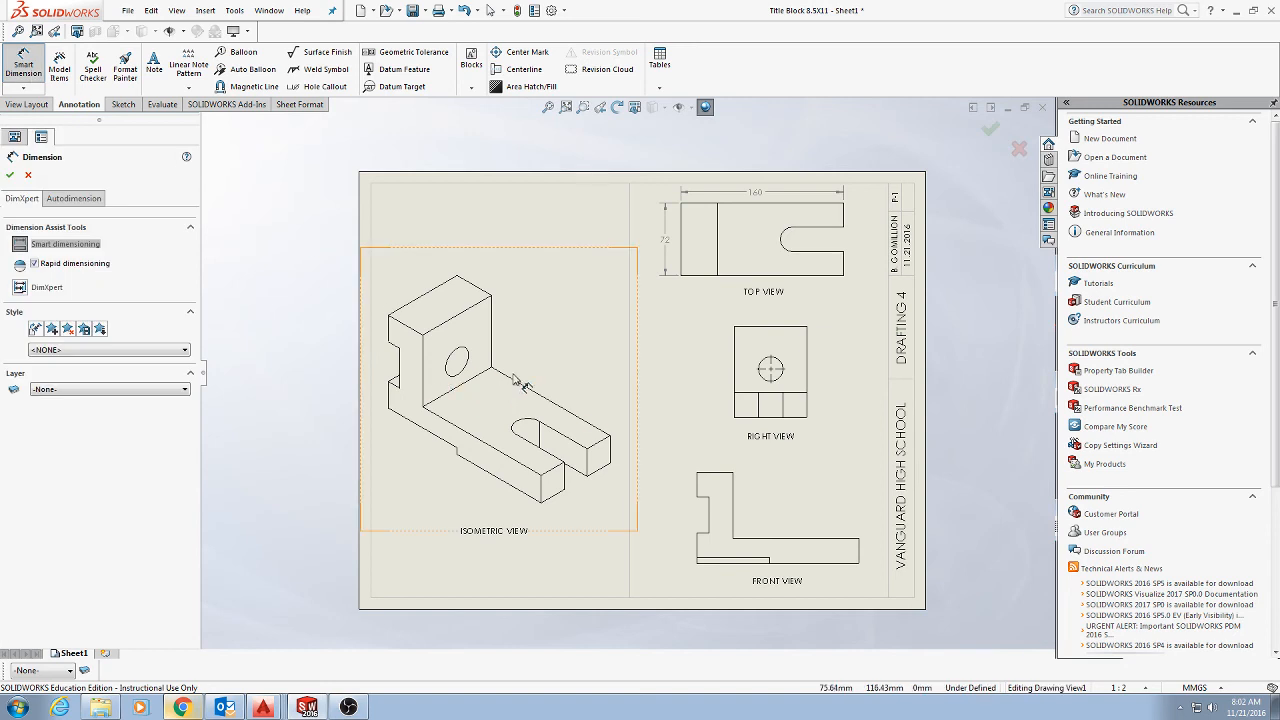
left_click(430, 291)
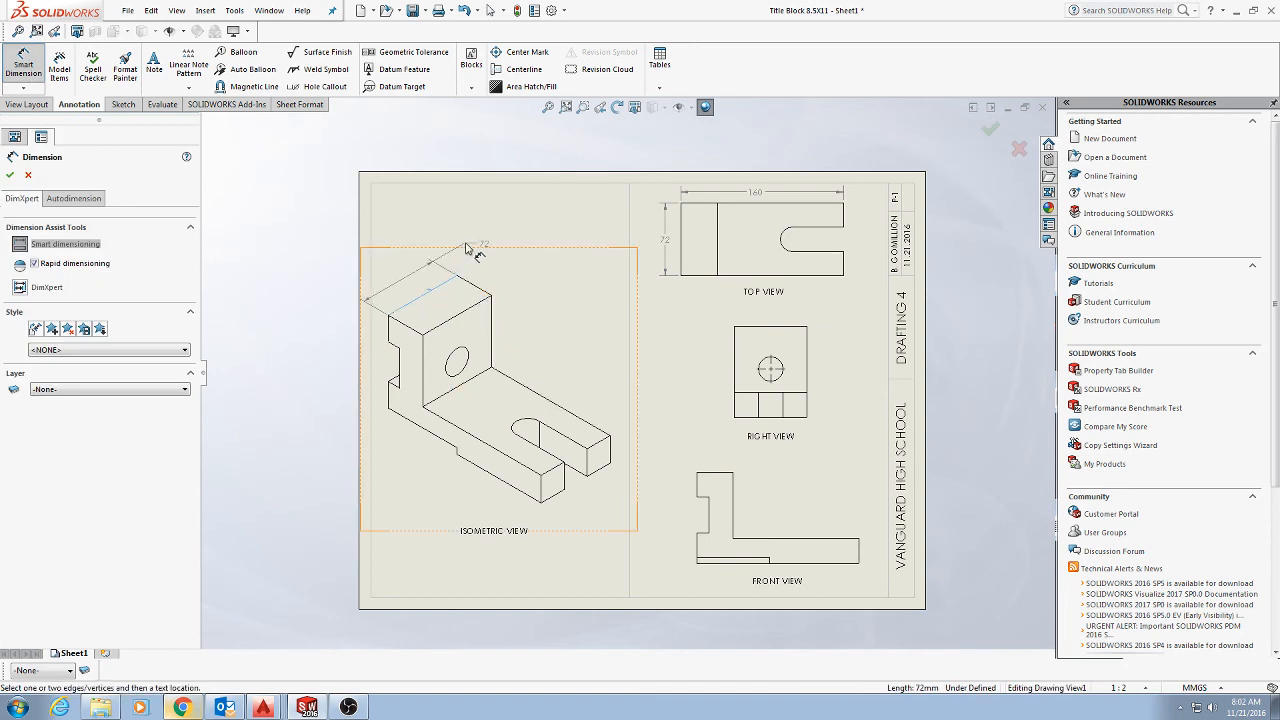
left_click(414, 287)
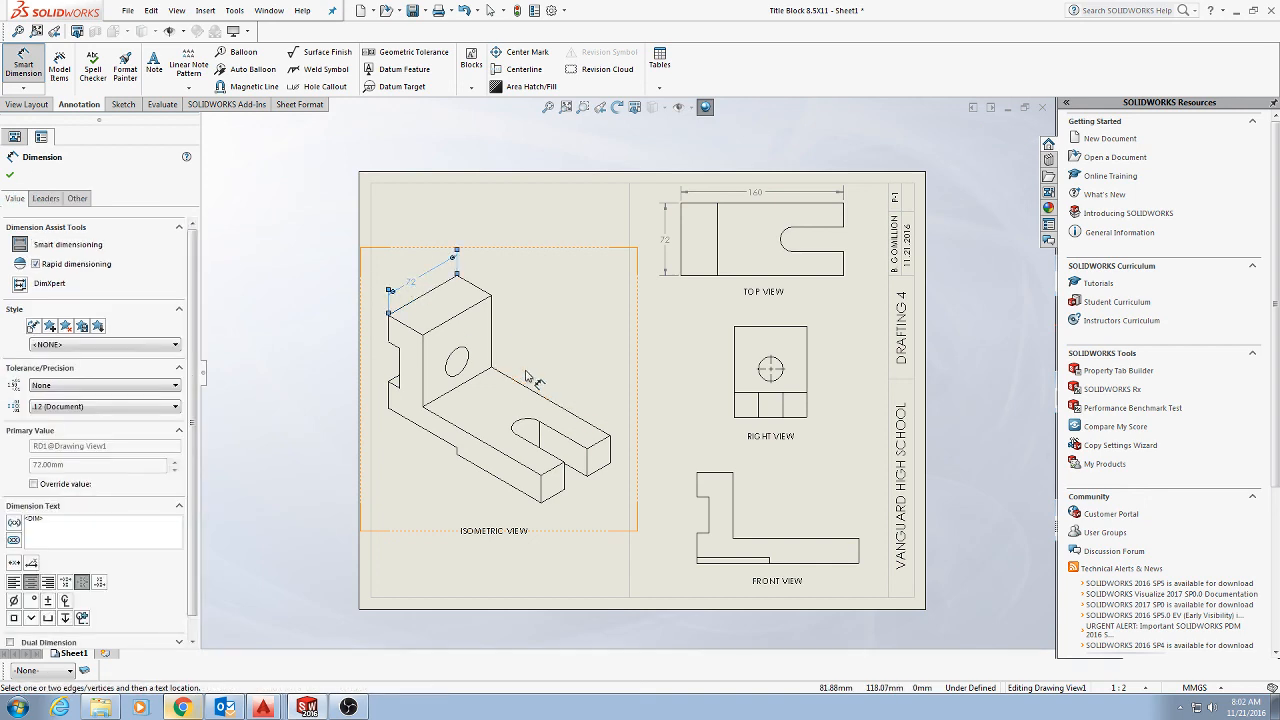
key("Escape")
left_click(405, 296)
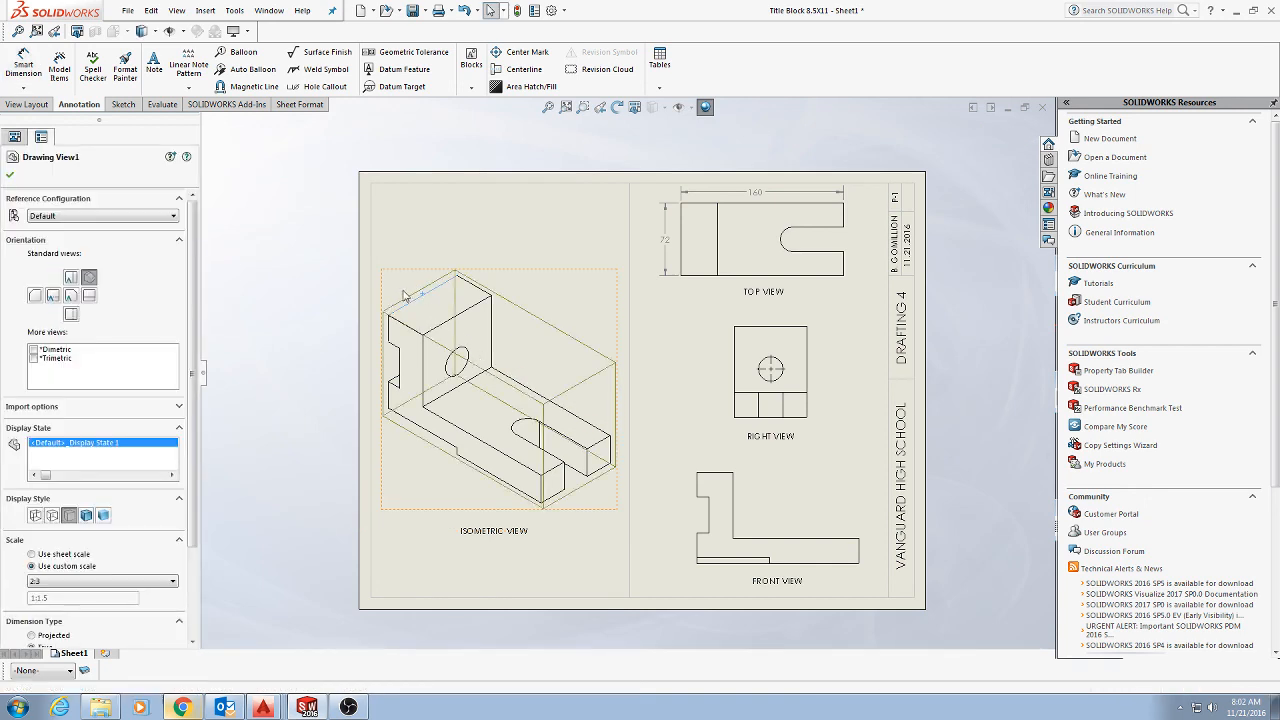
key("Escape")
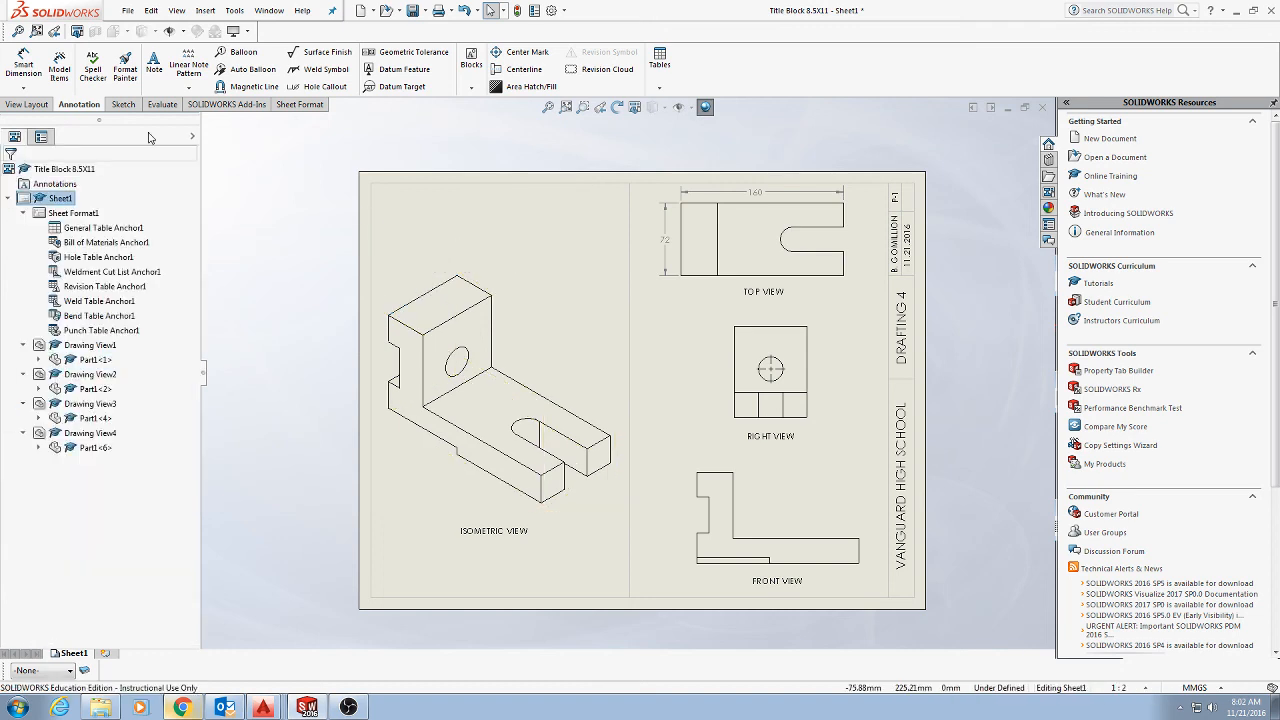
- Dimension the isometric view's upper-left edge again with the text beside the edge, and delete that dimension
left_click(22, 64)
left_click(423, 296)
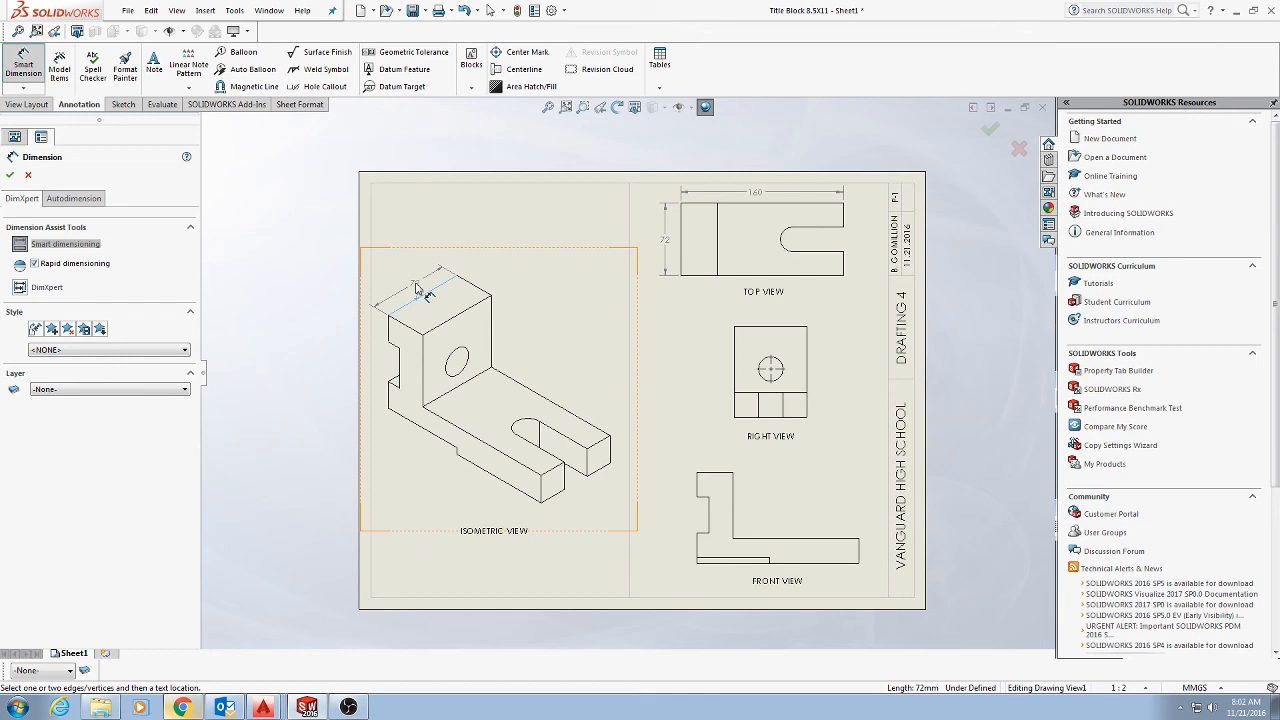
left_click(416, 286)
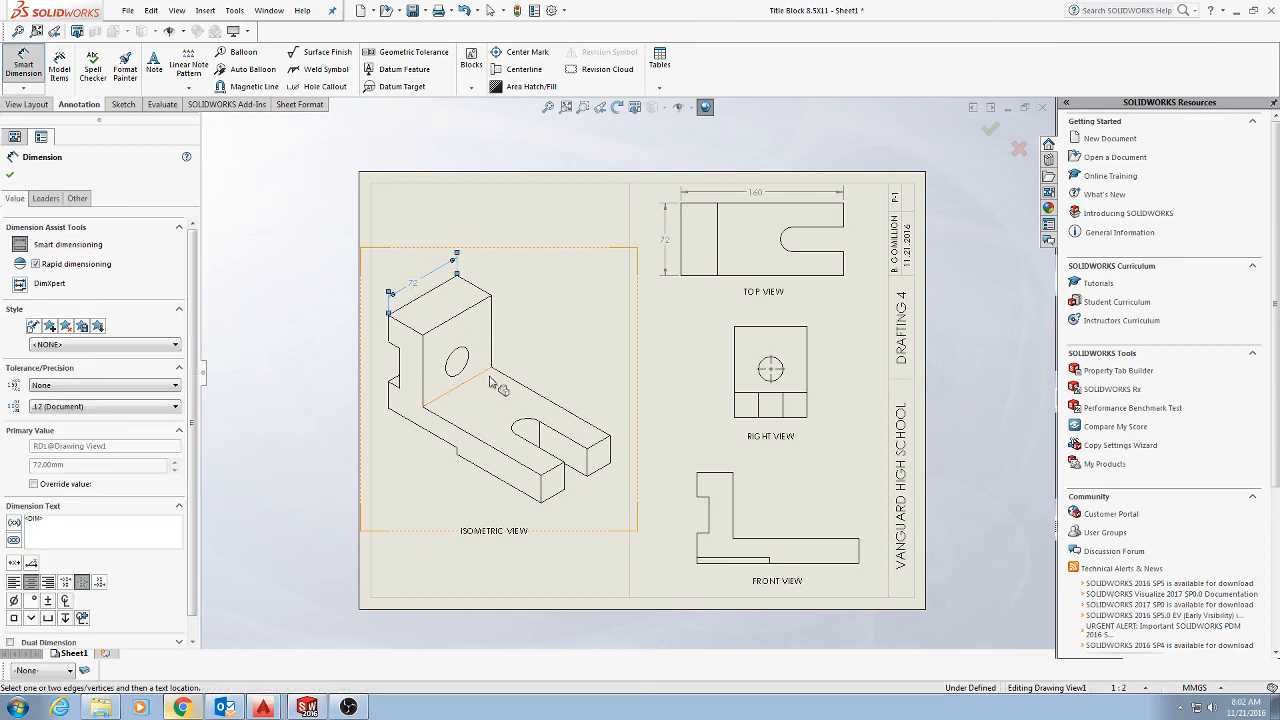
key("Escape")
left_click(436, 272)
key("Delete")
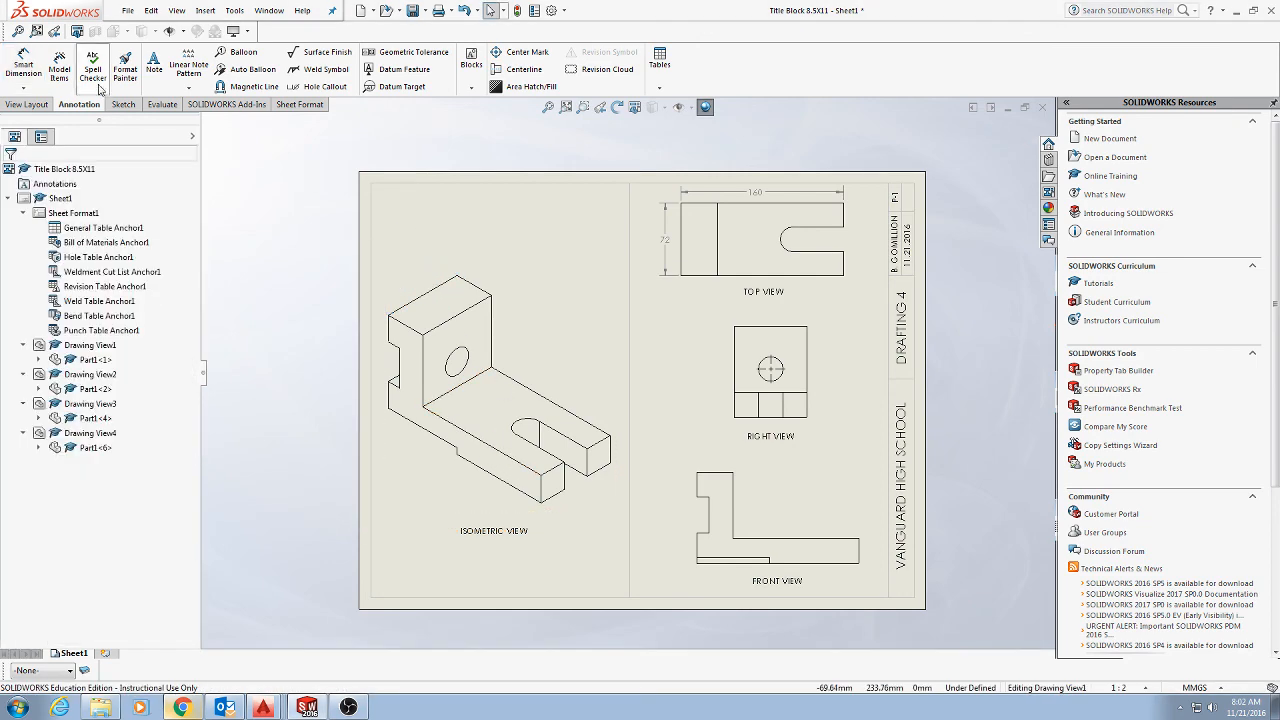
- Try another dimension on the isometric block's upper-left edge, placing its text above the middle of the edge
left_click(22, 64)
left_click(395, 305)
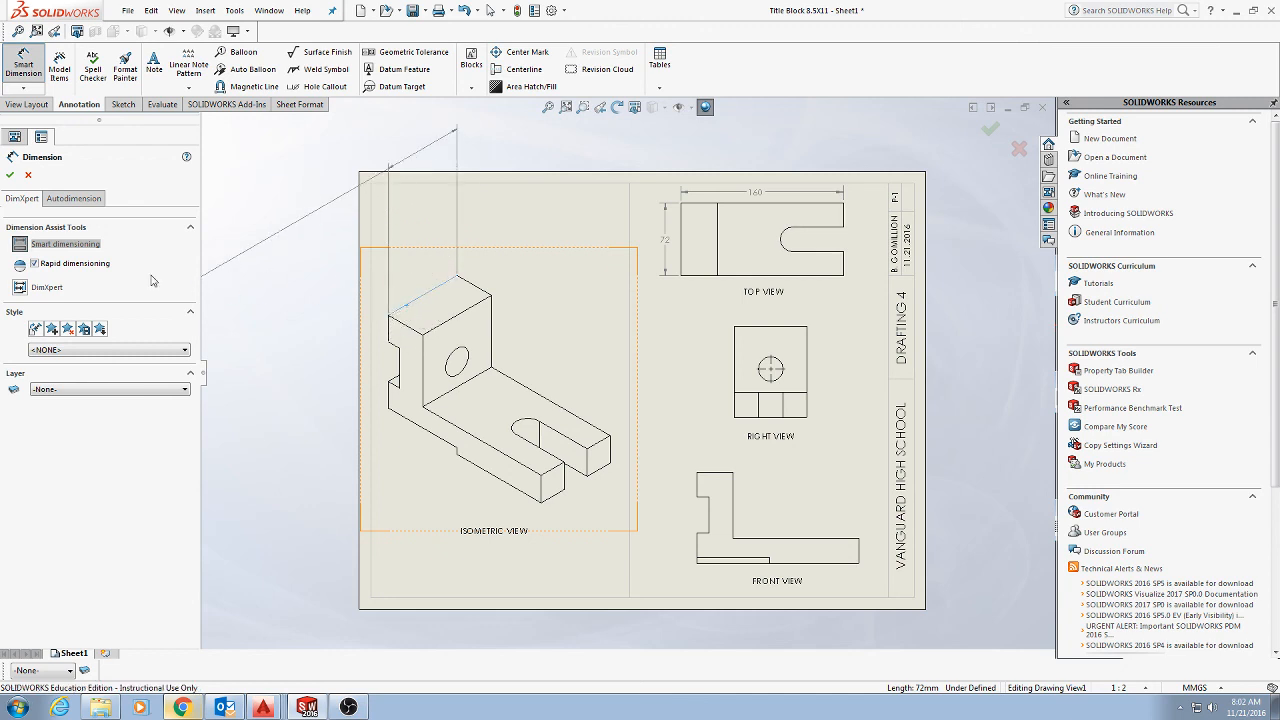
left_click(428, 283)
key("Escape")
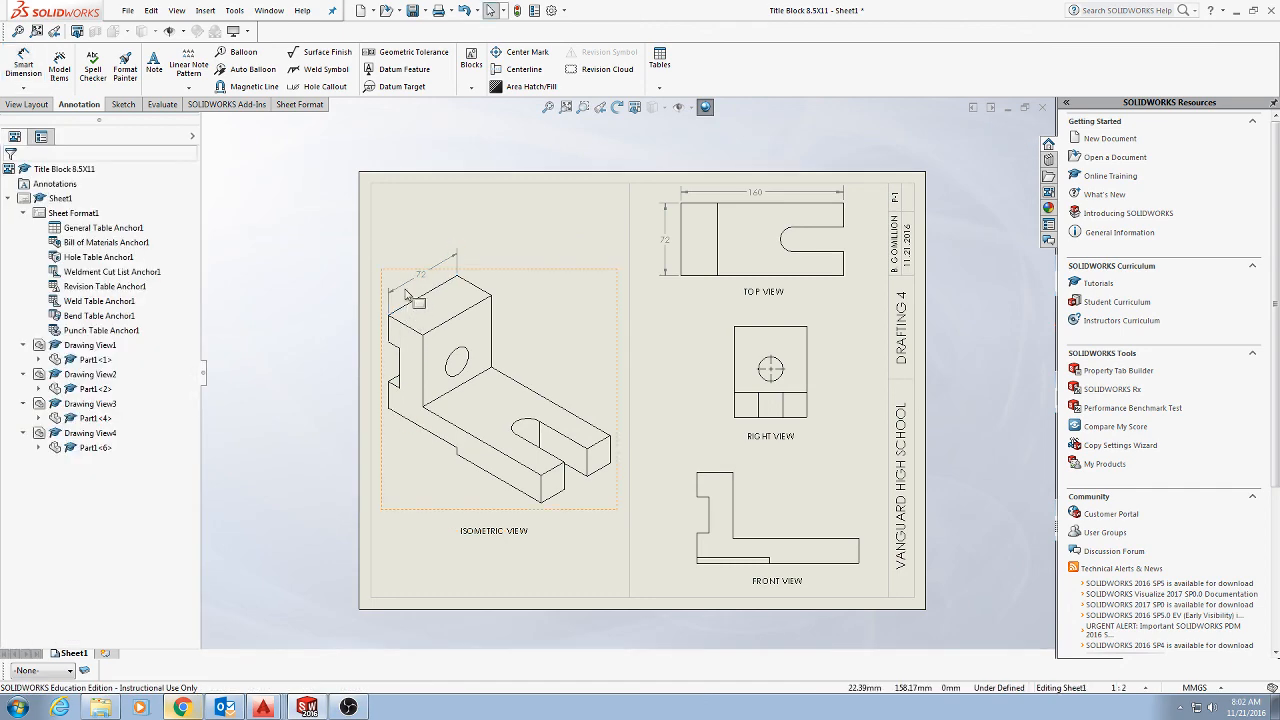
- Place one more aligned dimension on the upright block's upper-left edge in the isometric view and delete it
left_click(23, 63)
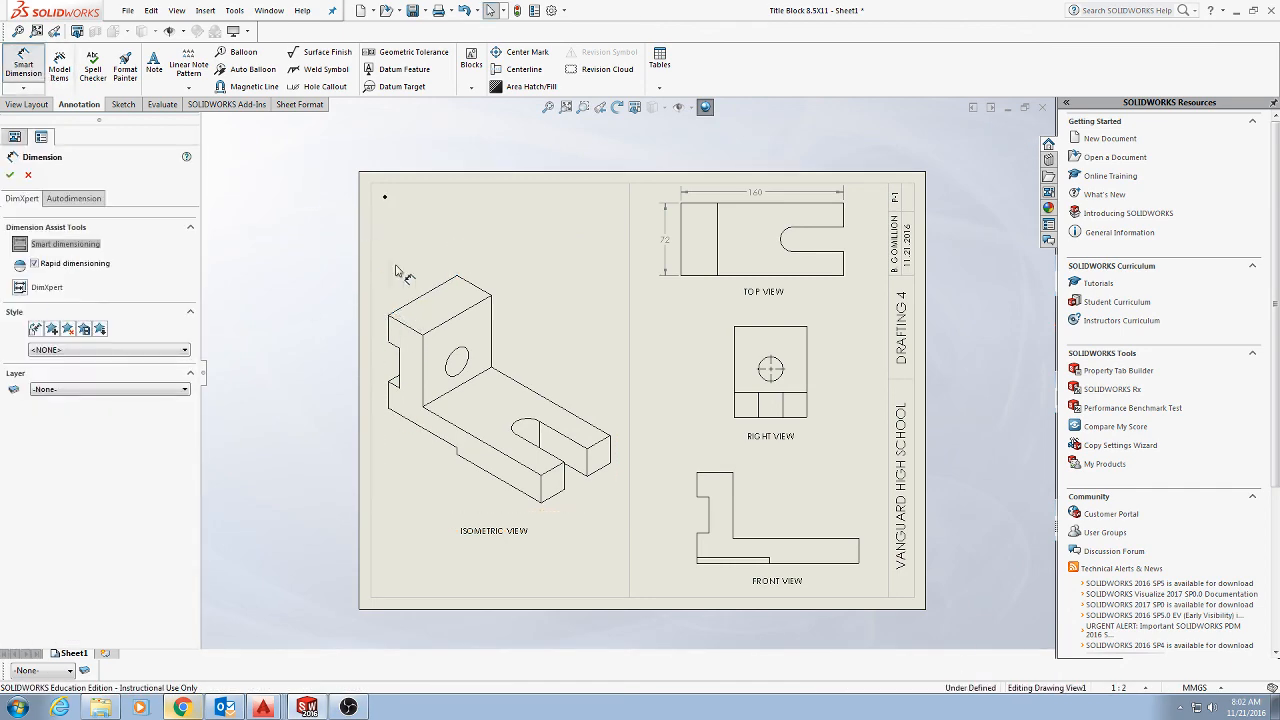
left_click(402, 310)
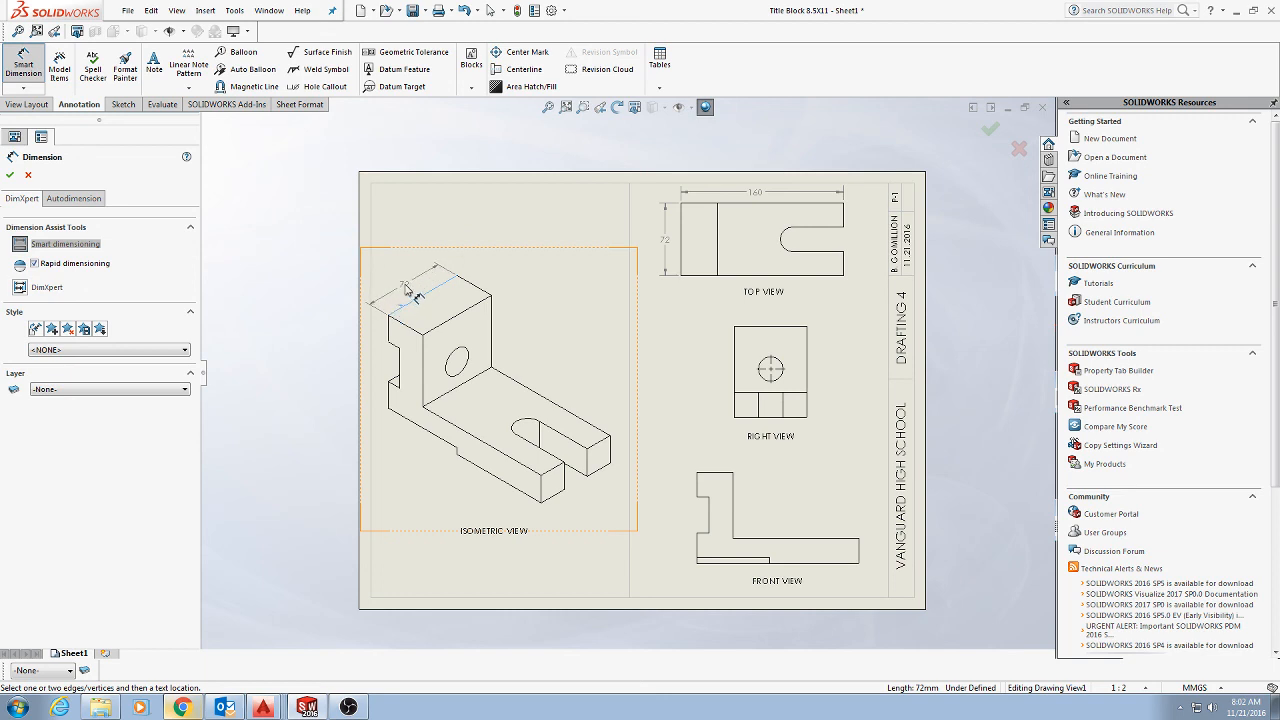
left_click(398, 286)
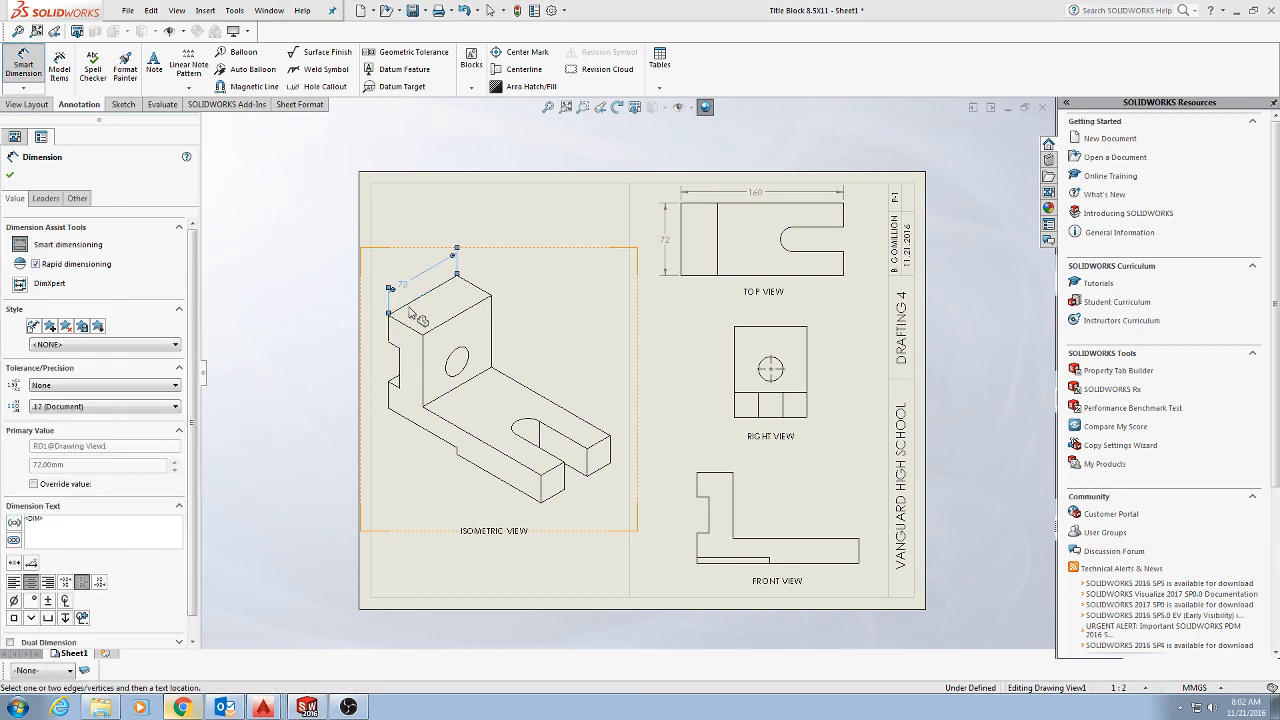
key("Escape")
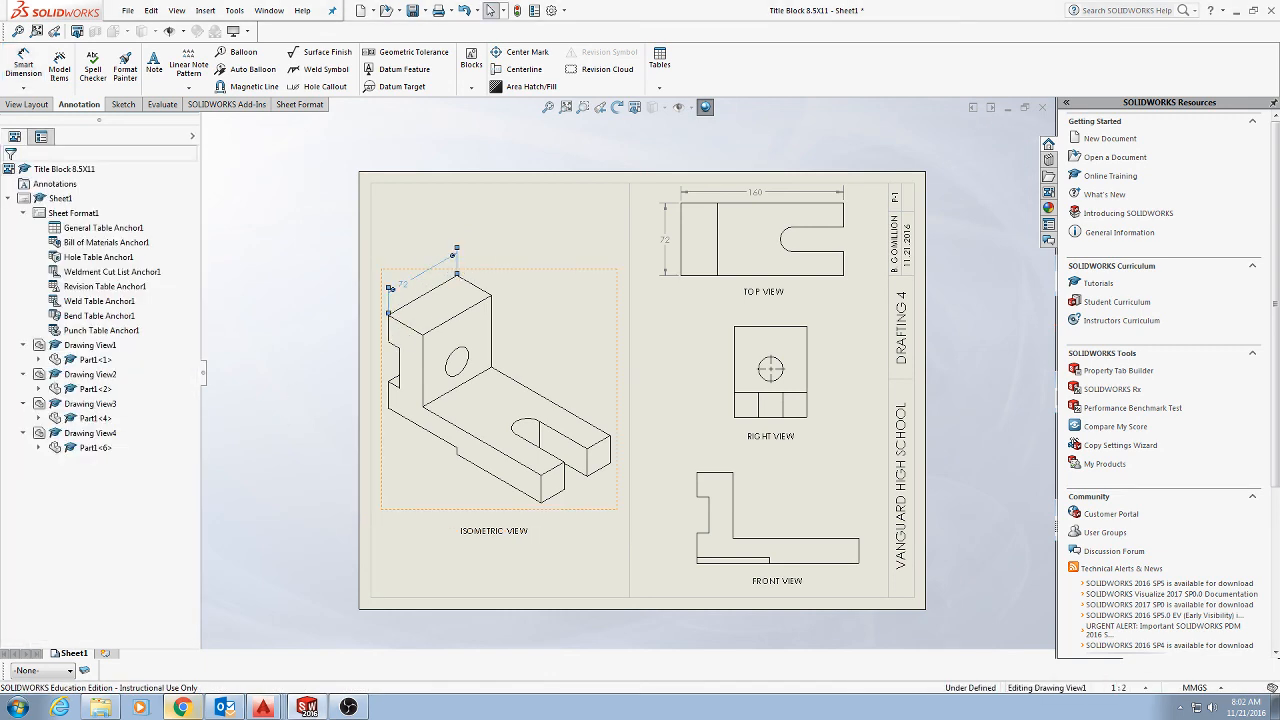
key("Delete")
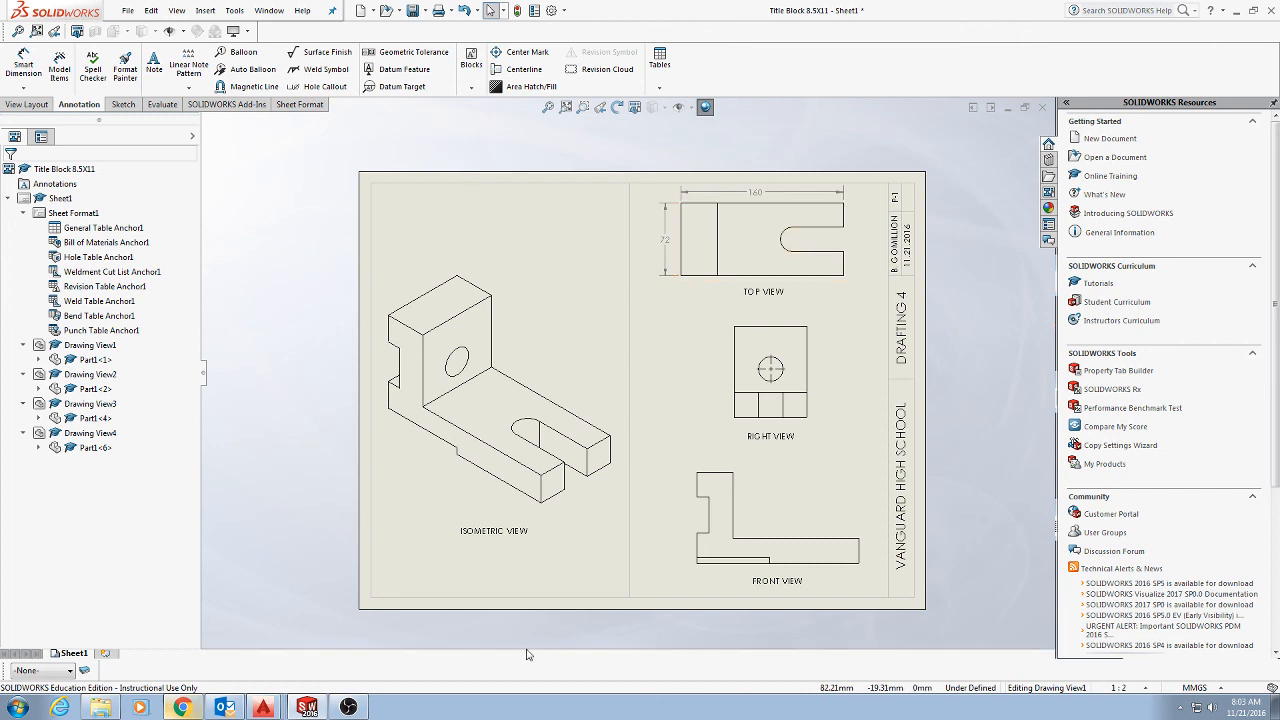
left_click(348, 707)
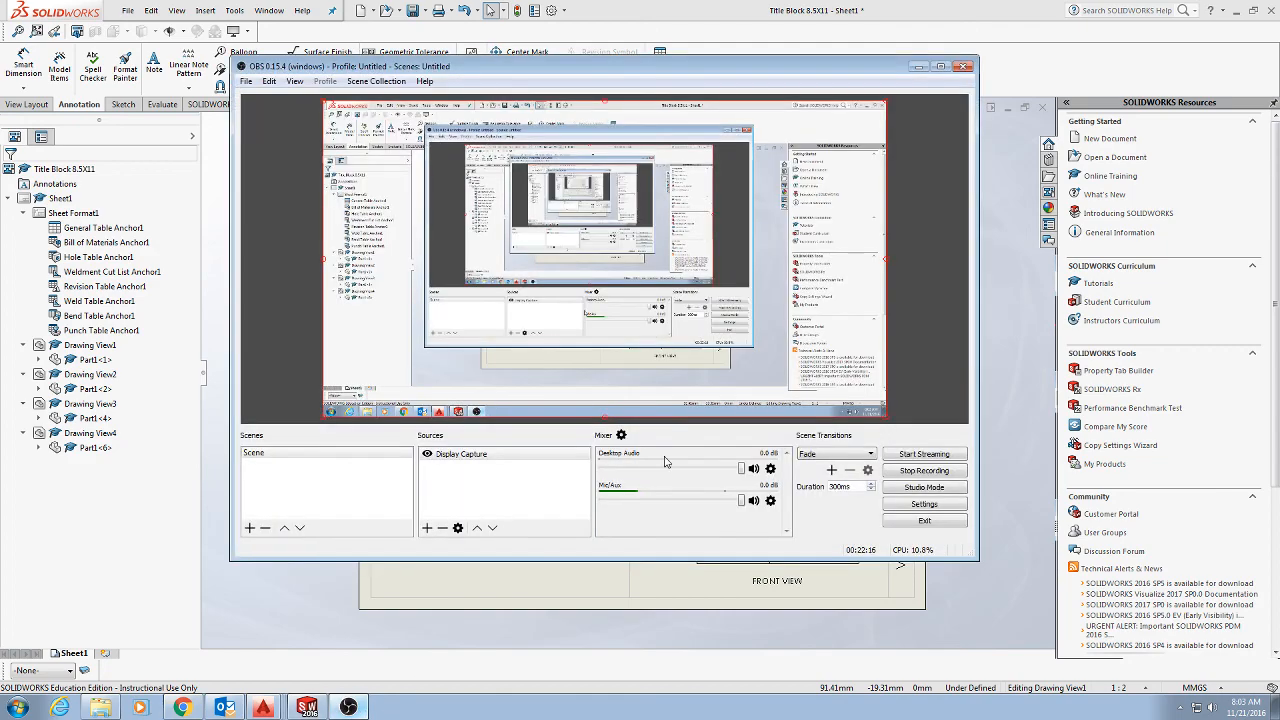